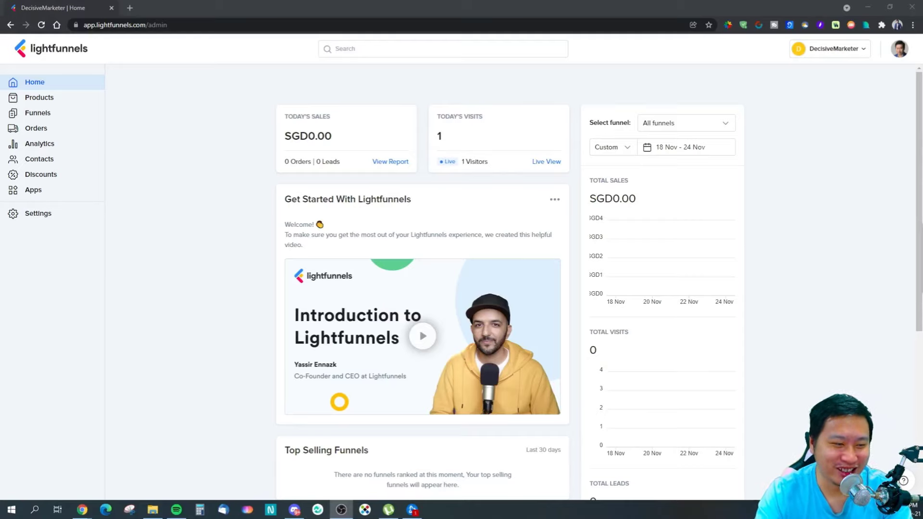
Look over the home dashboard, then open the account settings and review the General account and address details
scroll(210, 287, "down", 5)
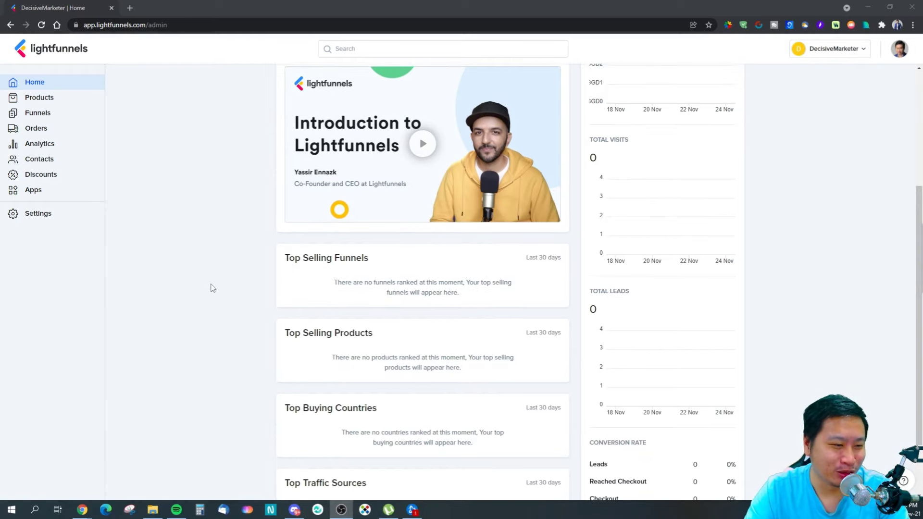
scroll(249, 305, "up", 5)
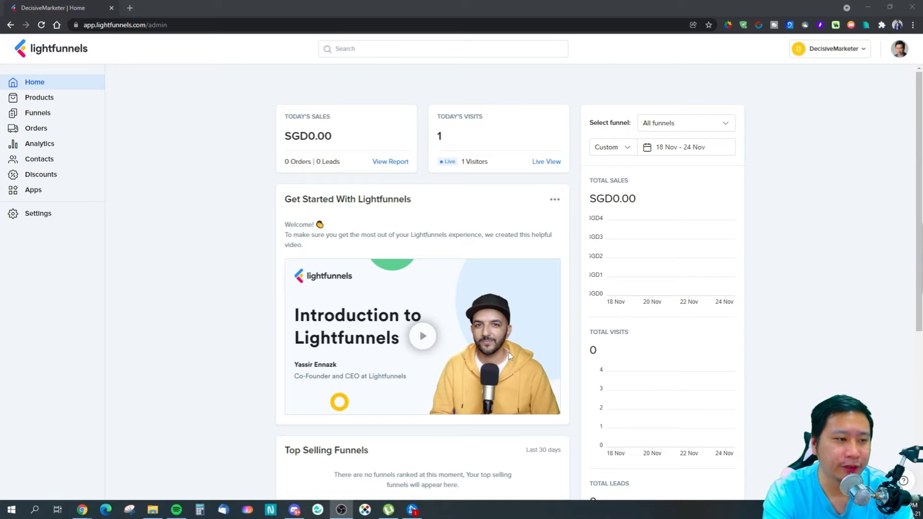
left_click(22, 215)
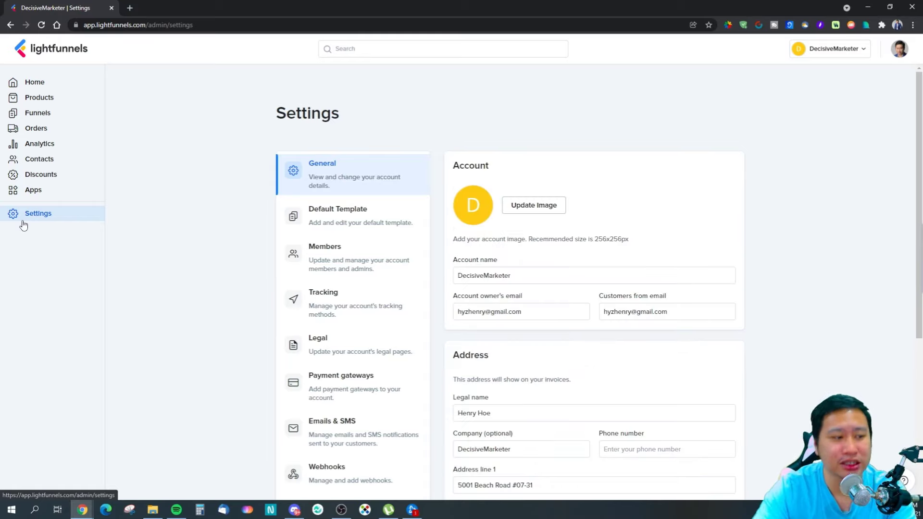
scroll(355, 298, "down", 4)
scroll(291, 254, "up", 3)
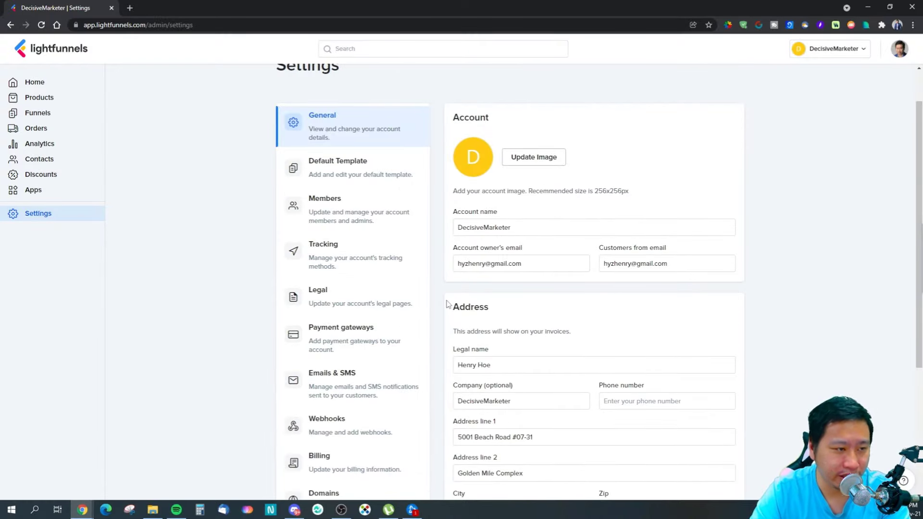
Review the Default Template, Members and Tracking settings, including the Google Analytics and Facebook Pixels sections
left_click(362, 174)
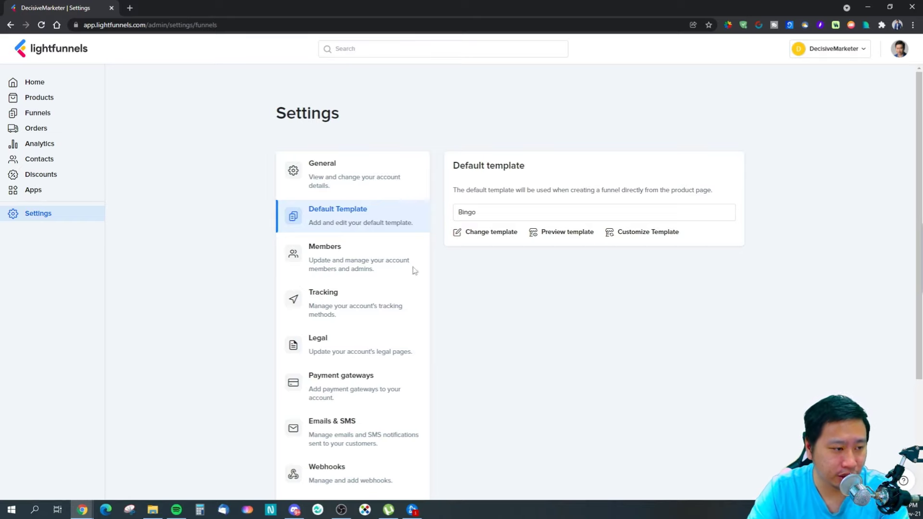
left_click(368, 264)
scroll(349, 269, "down", 1)
scroll(349, 269, "down", 3)
left_click(357, 218)
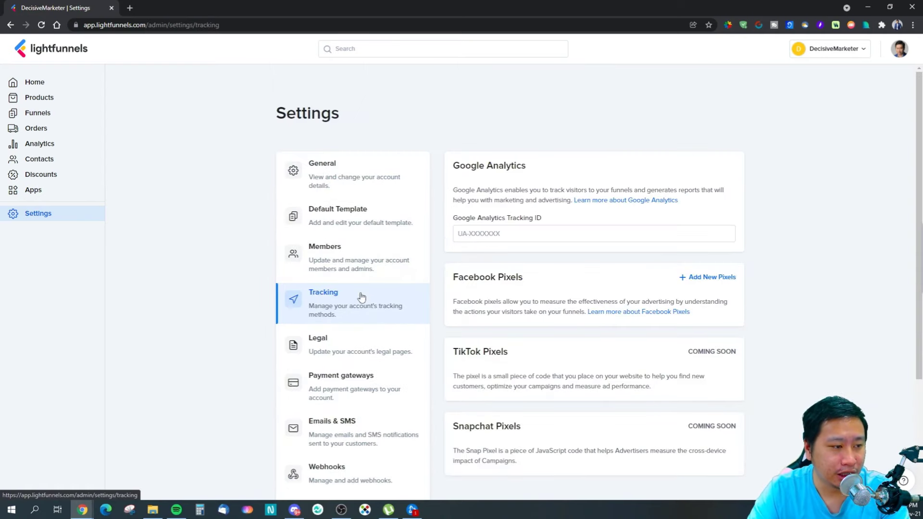
scroll(361, 296, "down", 2)
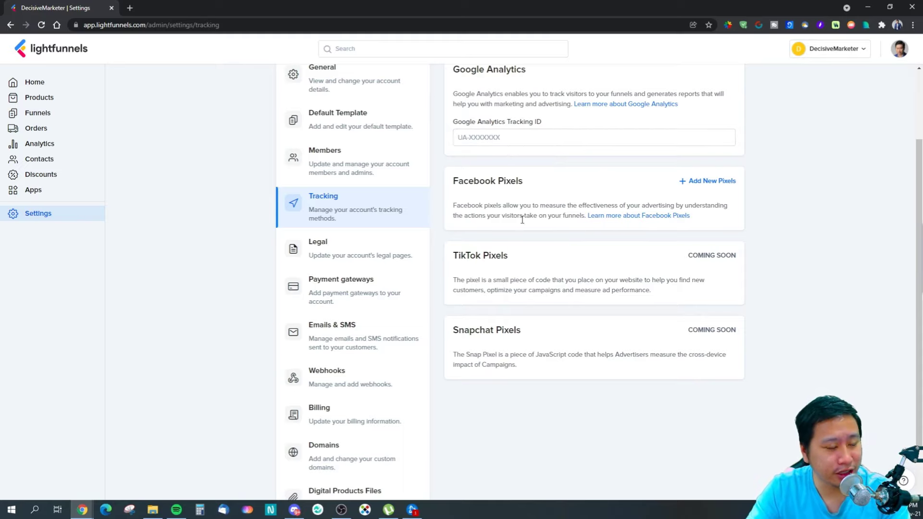
Open the Legal settings and examine the variables format and the Refund Policy, Privacy Policy and Terms of Service editors
left_click(326, 260)
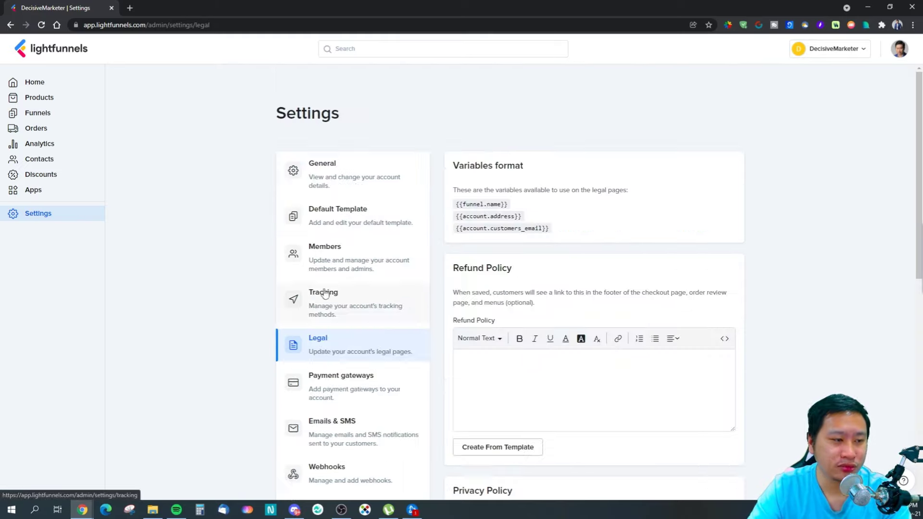
scroll(521, 353, "down", 3)
scroll(517, 330, "up", 3)
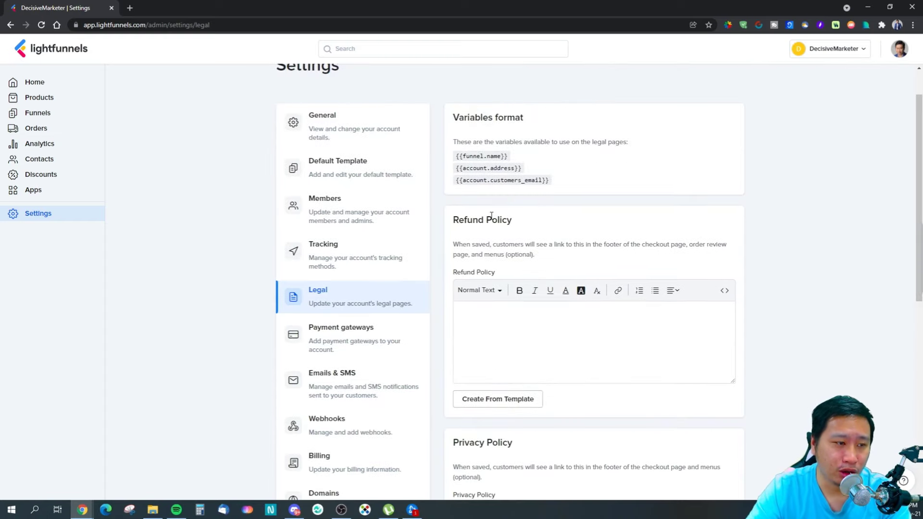
scroll(531, 352, "down", 4)
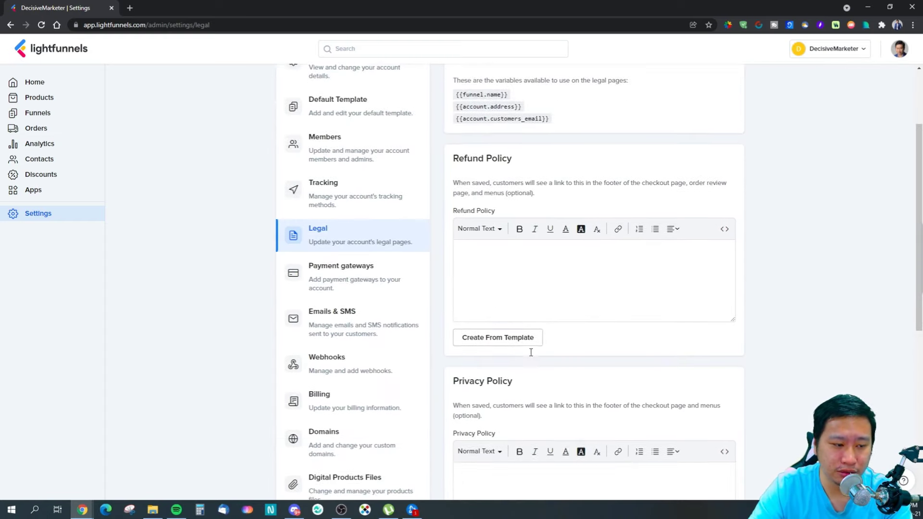
scroll(531, 353, "up", 2)
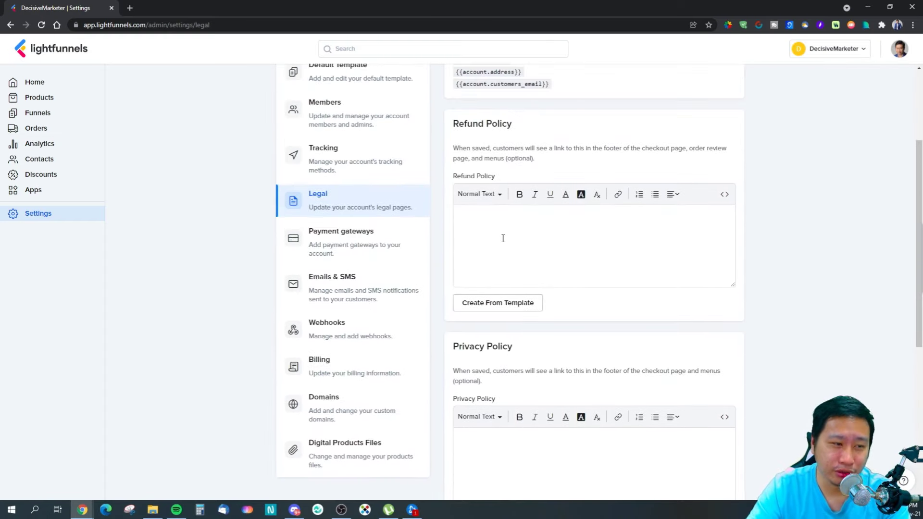
scroll(515, 265, "down", 3)
scroll(475, 289, "down", 3)
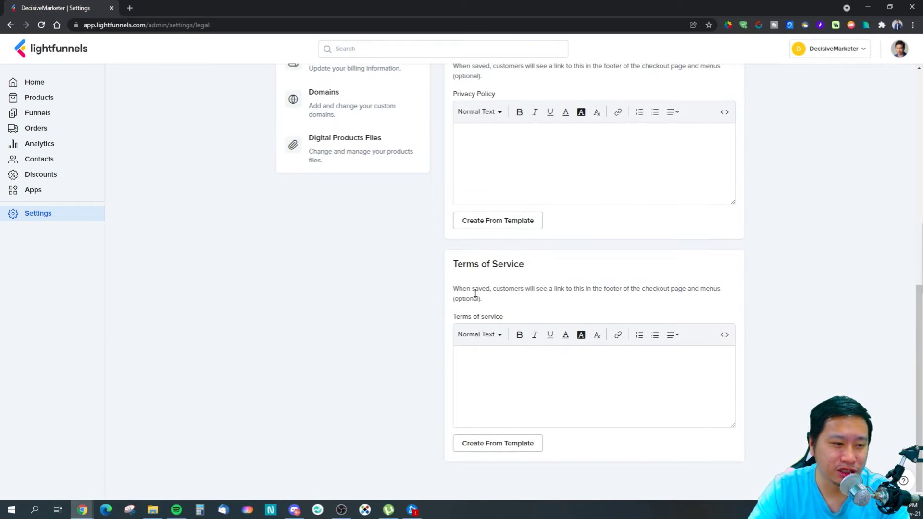
scroll(474, 291, "up", 10)
scroll(607, 301, "down", 2)
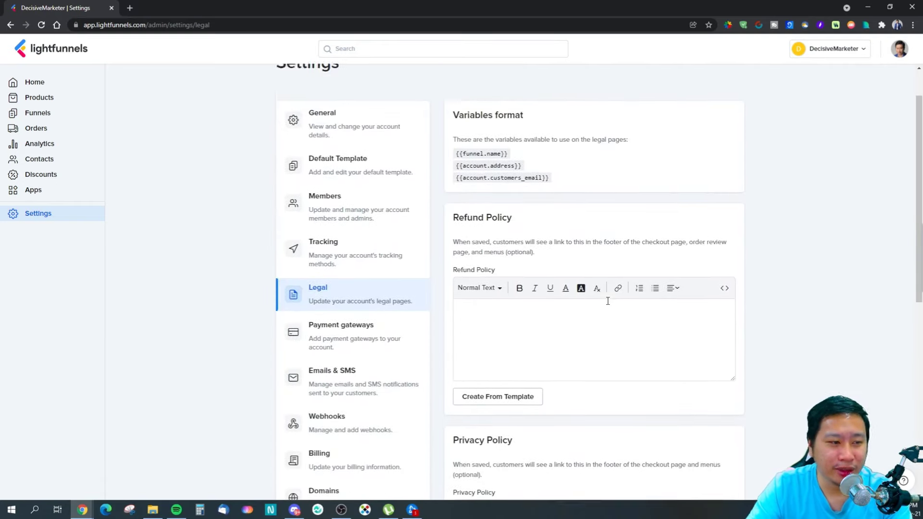
Switch the Refund Policy editor to code view and back, and place the cursor in its empty text area
scroll(673, 312, "up", 2)
left_click(724, 339)
left_click(725, 340)
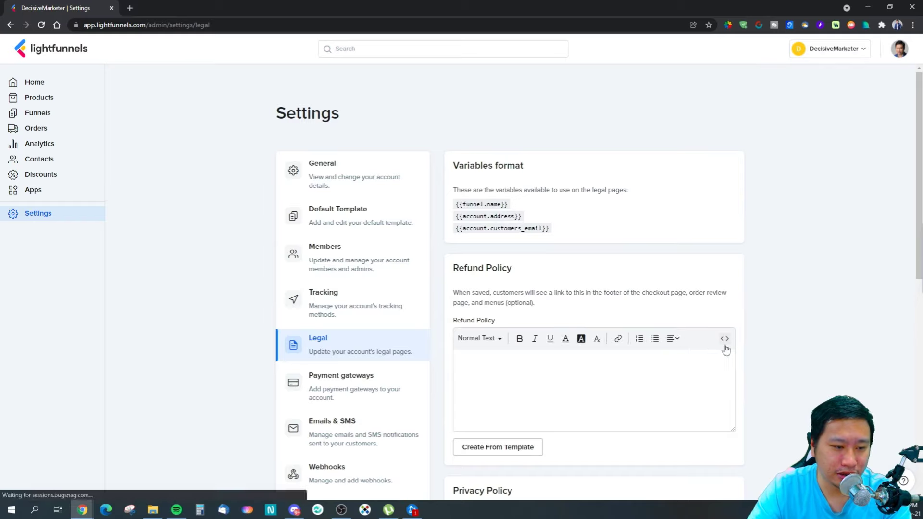
left_click(698, 402)
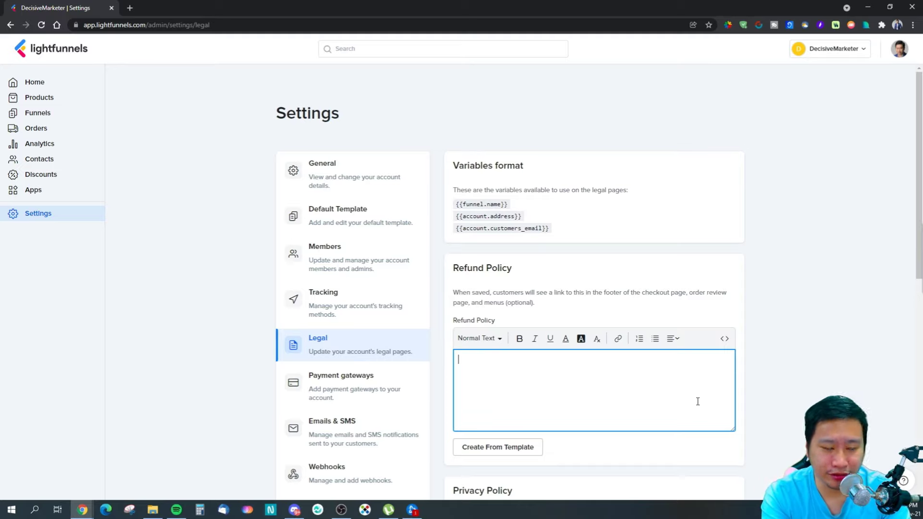
Open the Payment gateways settings and review the account currency, currency conversion and Stripe sections
scroll(673, 391, "down", 5)
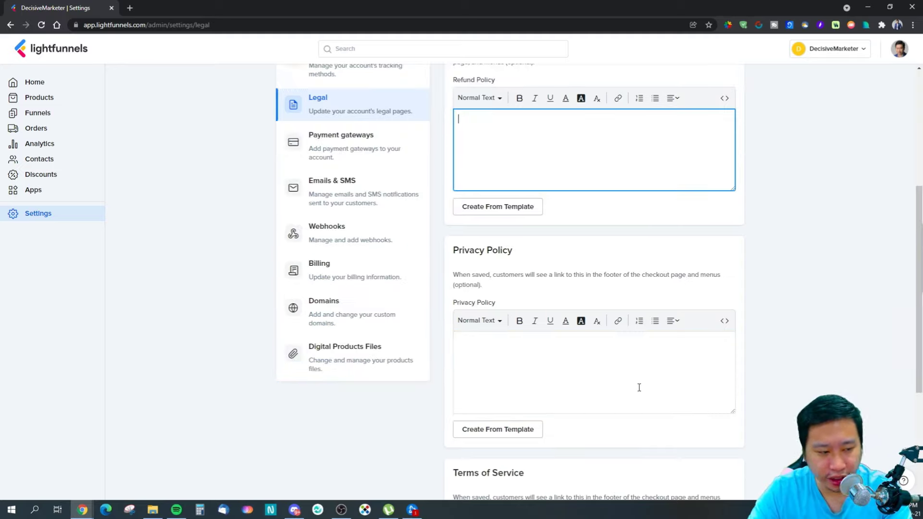
scroll(625, 387, "down", 4)
scroll(604, 393, "up", 4)
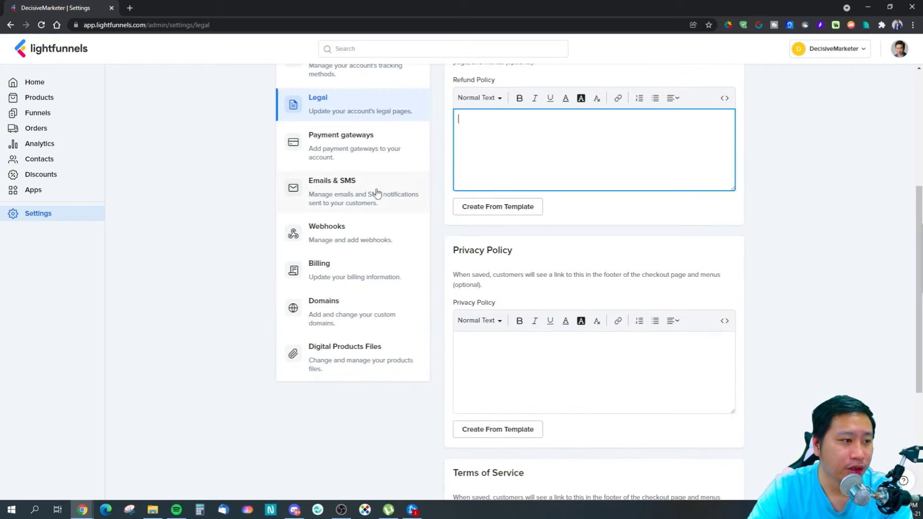
left_click(414, 141)
scroll(673, 283, "down", 4)
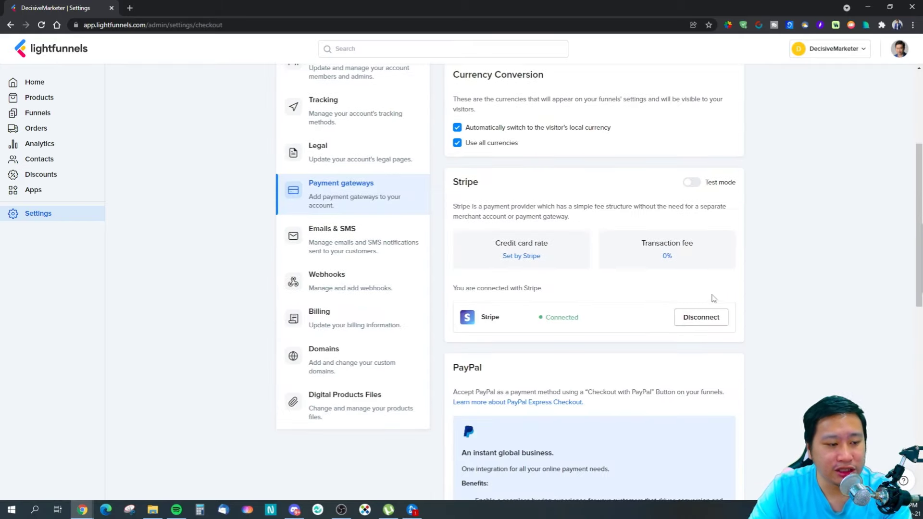
scroll(785, 282, "up", 4)
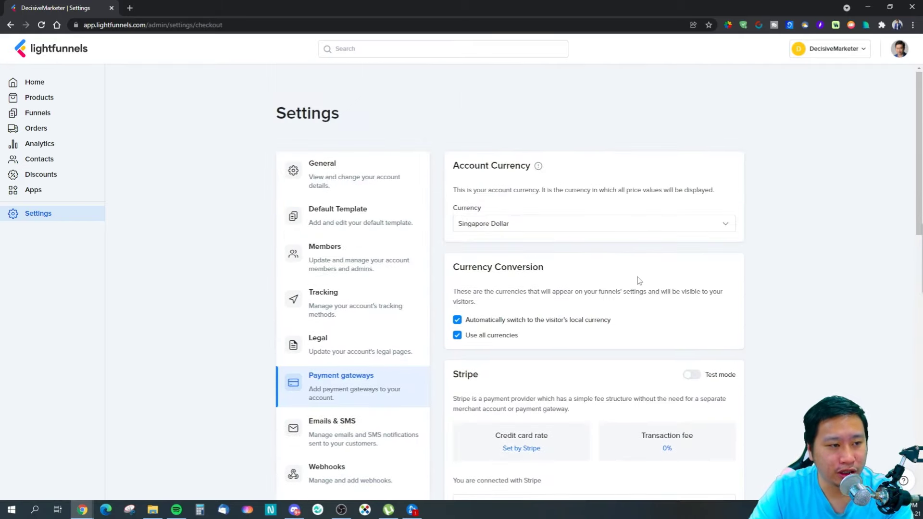
Disable both automatic switching to the visitor's local currency and the use of all currencies under Currency Conversion
left_click(457, 320)
left_click(457, 335)
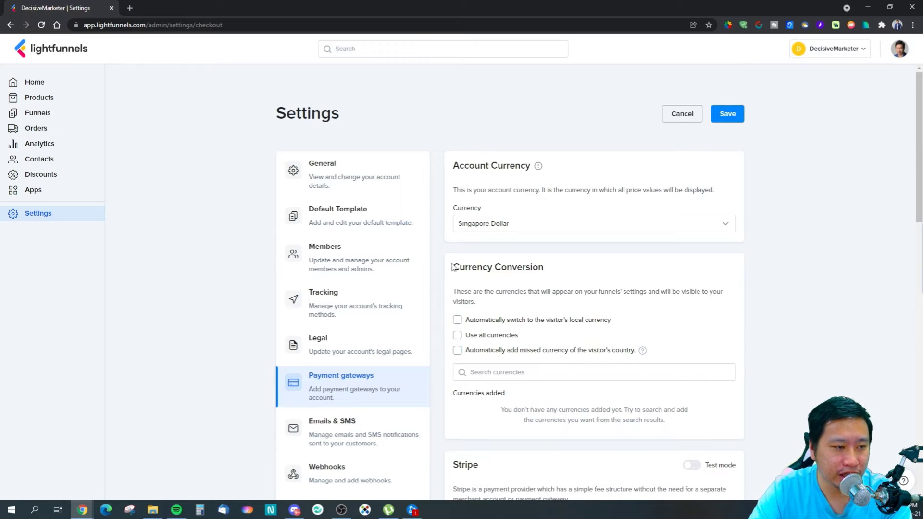
left_click_drag(453, 268, 558, 270)
left_click(559, 270)
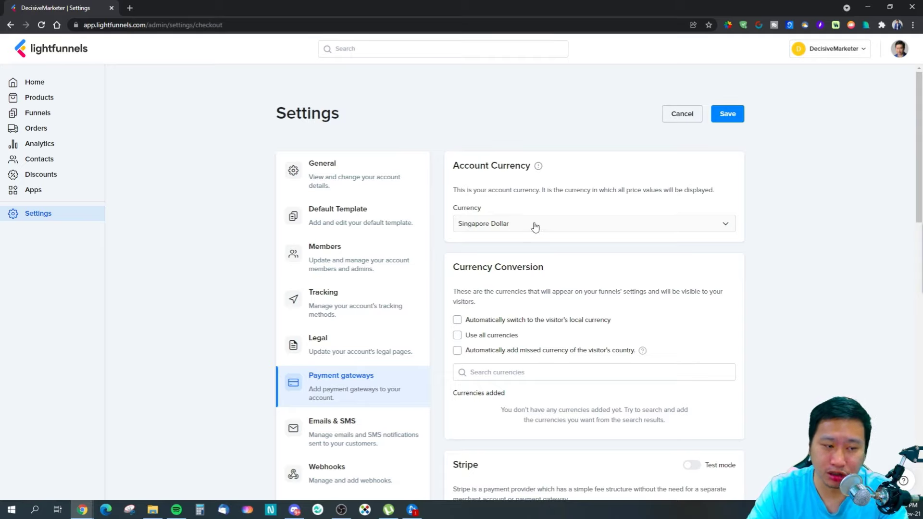
Enable automatic switching to the visitor's local currency under Currency Conversion
left_click(457, 320)
left_click(457, 320)
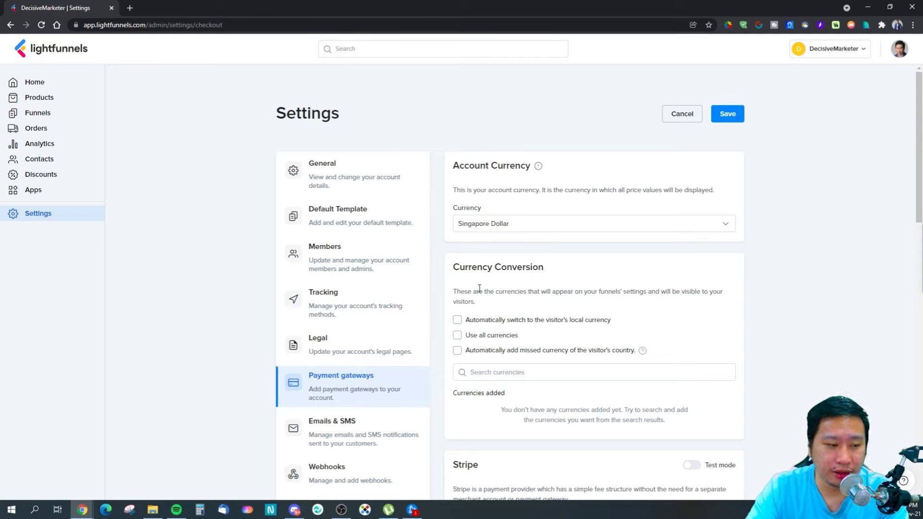
left_click(458, 321)
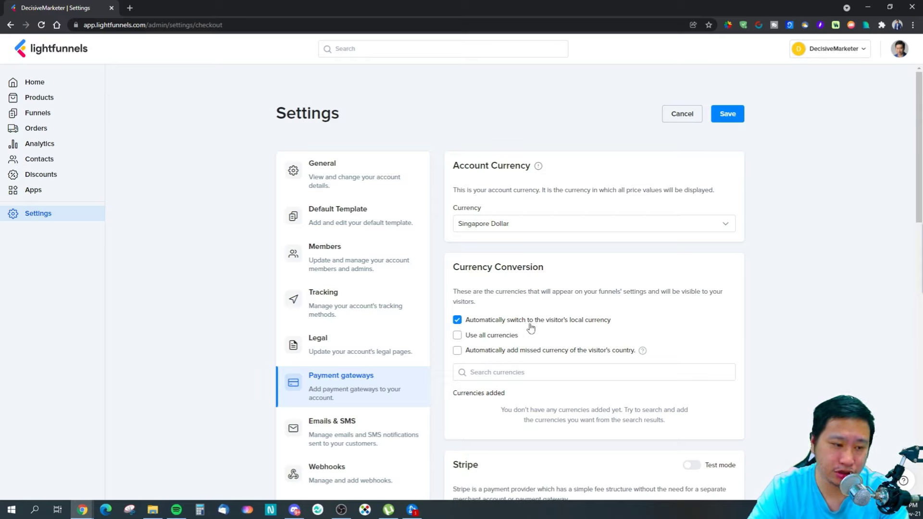
Search the conversion currencies for "usd" and add United States Dollar (USD) to the list
left_click(522, 375)
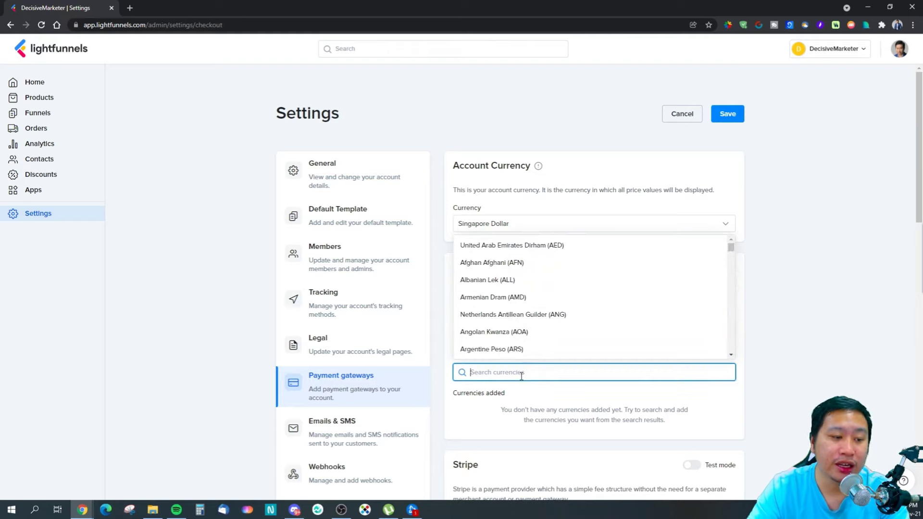
scroll(523, 329, "down", 5)
scroll(543, 327, "down", 3)
type("usd")
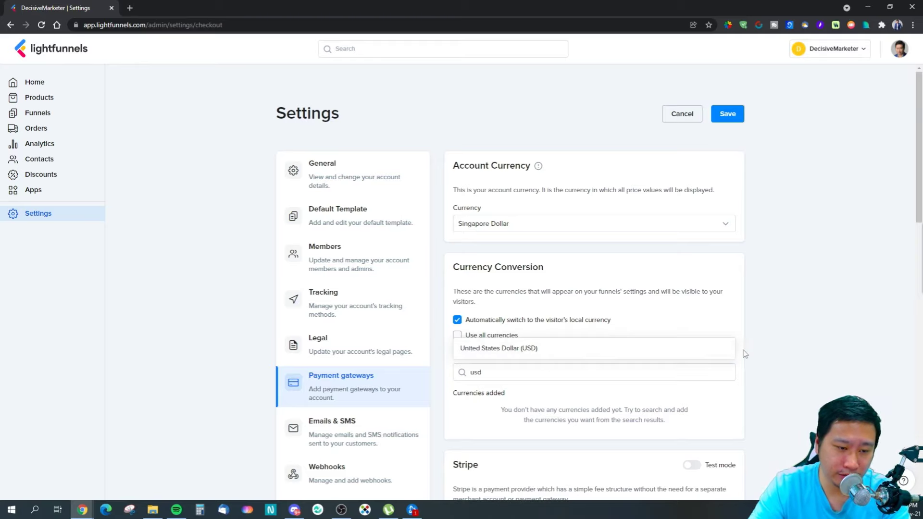
left_click(721, 349)
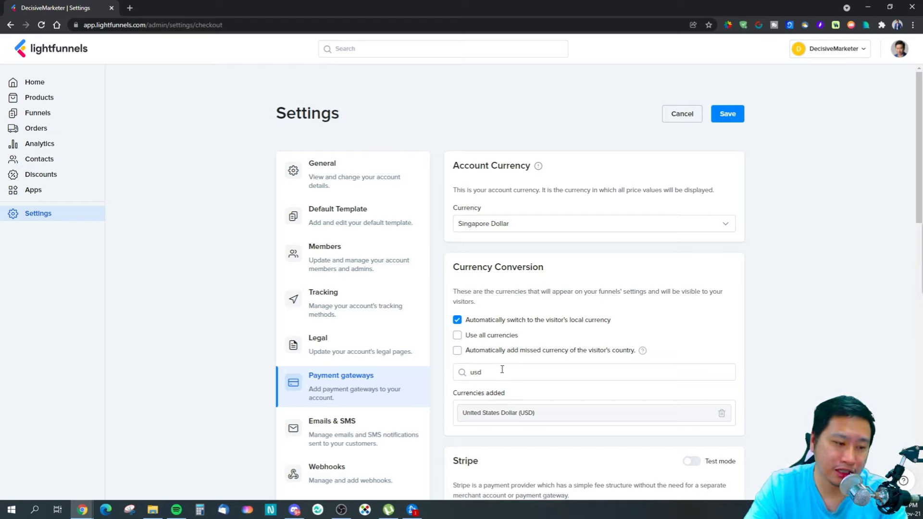
Remove United States Dollar (USD) from the added currencies and clear the currency search
left_click(479, 372)
left_click(721, 413)
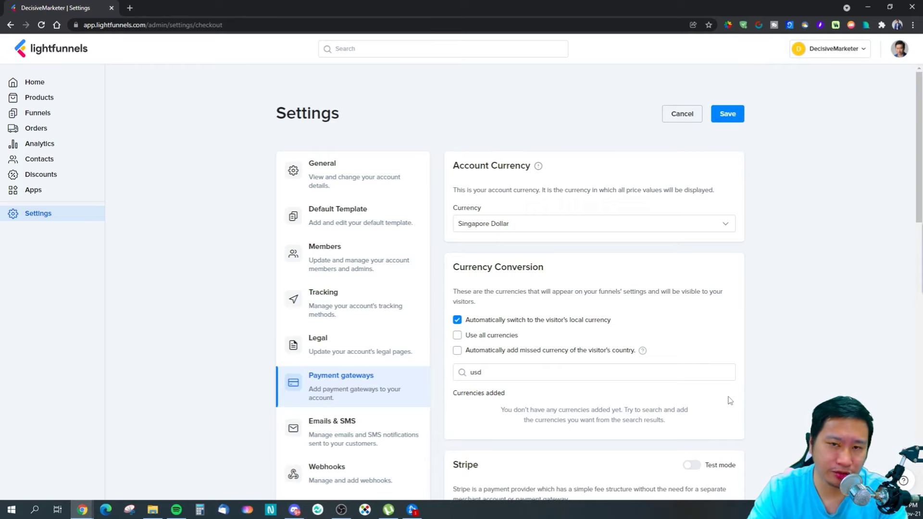
left_click(515, 372)
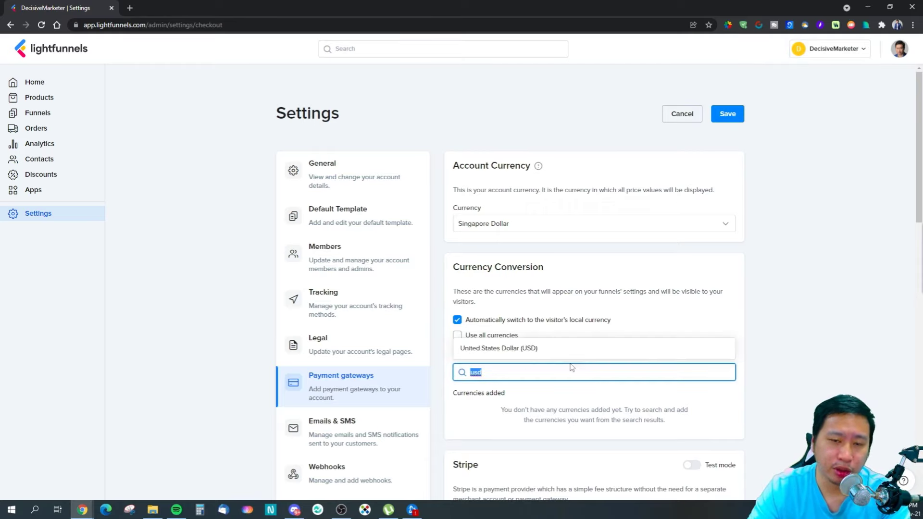
key("BackSpace")
left_click(848, 289)
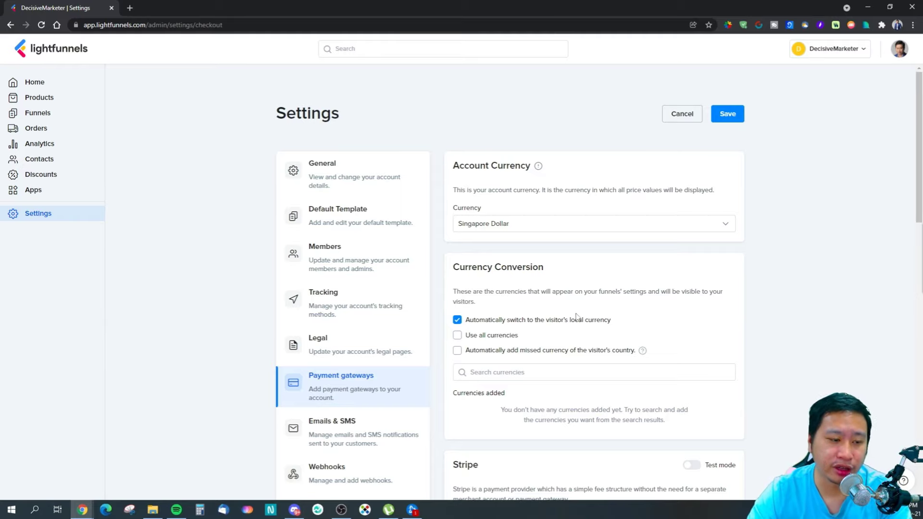
Read the explanation for automatically adding the missed currency of the visitor's country and enable that option
left_click(457, 351)
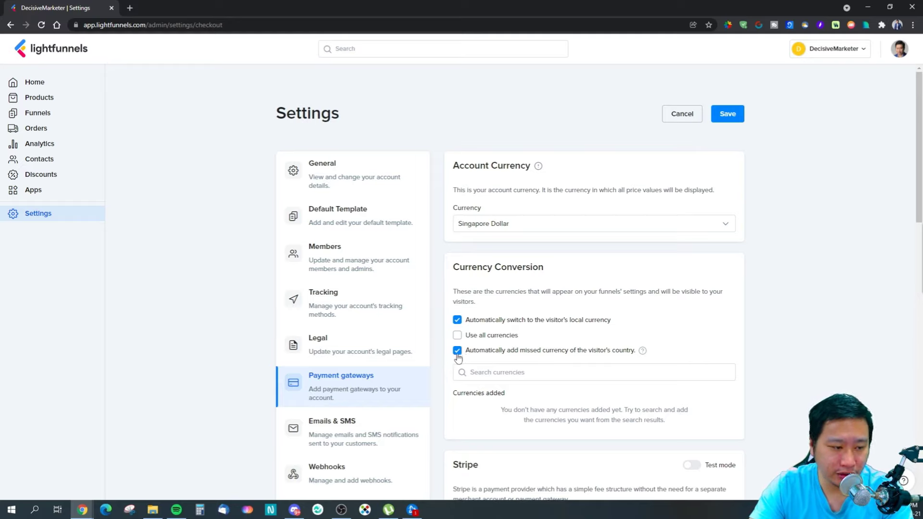
left_click(457, 351)
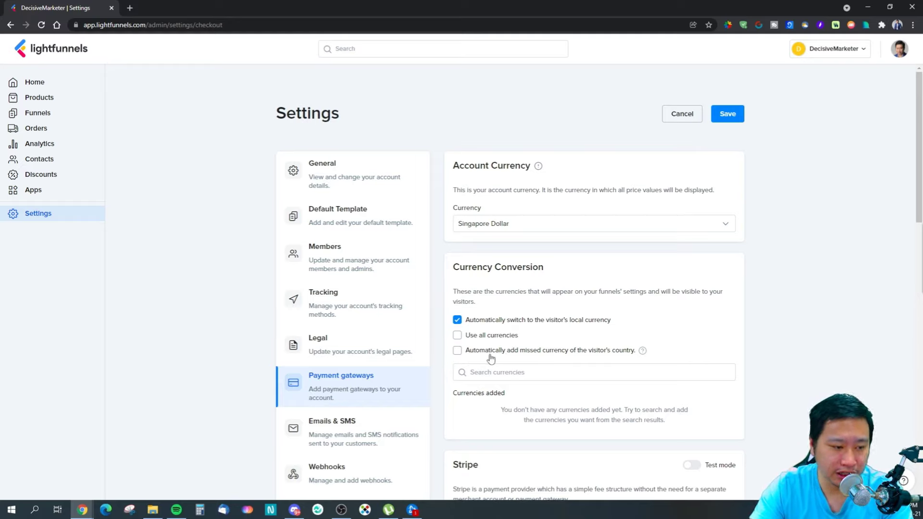
mouse_move(642, 350)
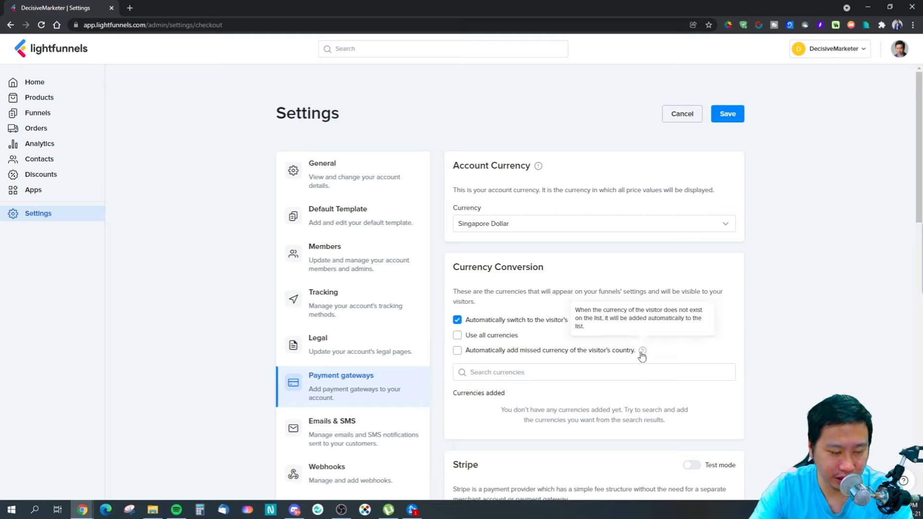
left_click(457, 351)
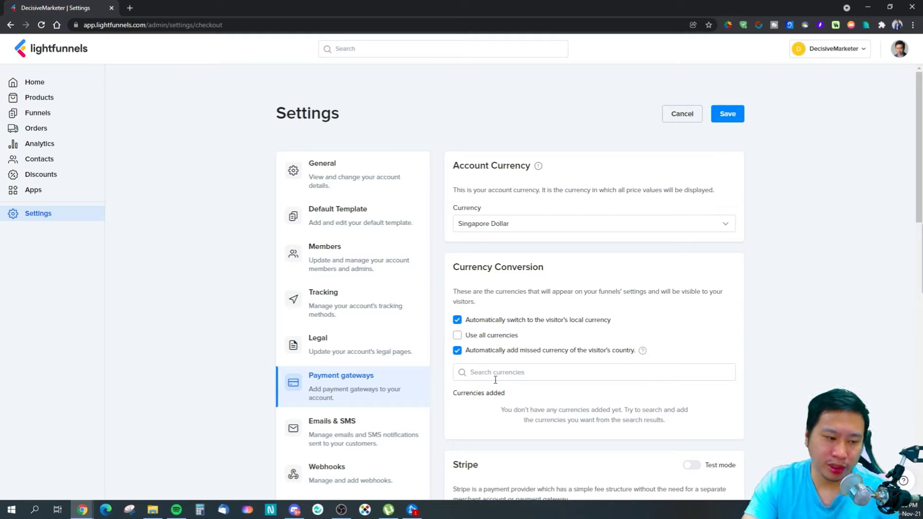
Enable the use of all currencies under Currency Conversion instead of picking individual ones
left_click(500, 380)
left_click(749, 367)
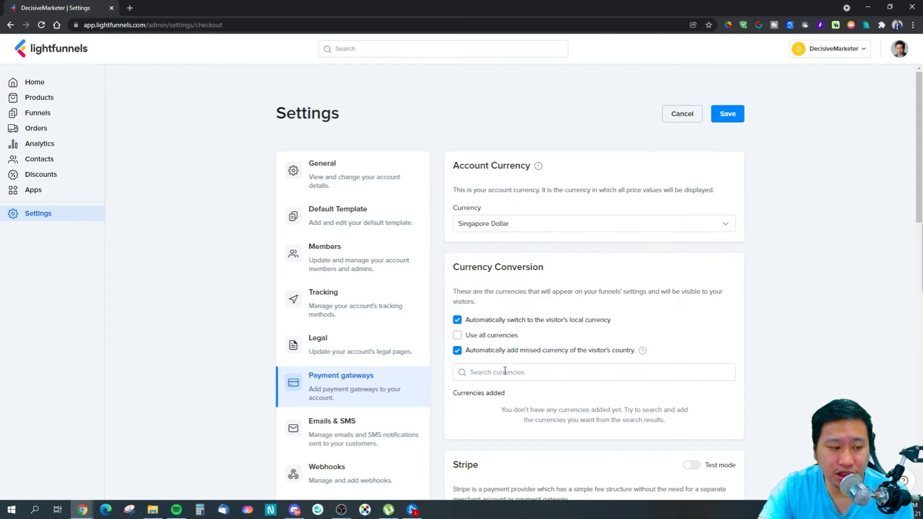
left_click(457, 335)
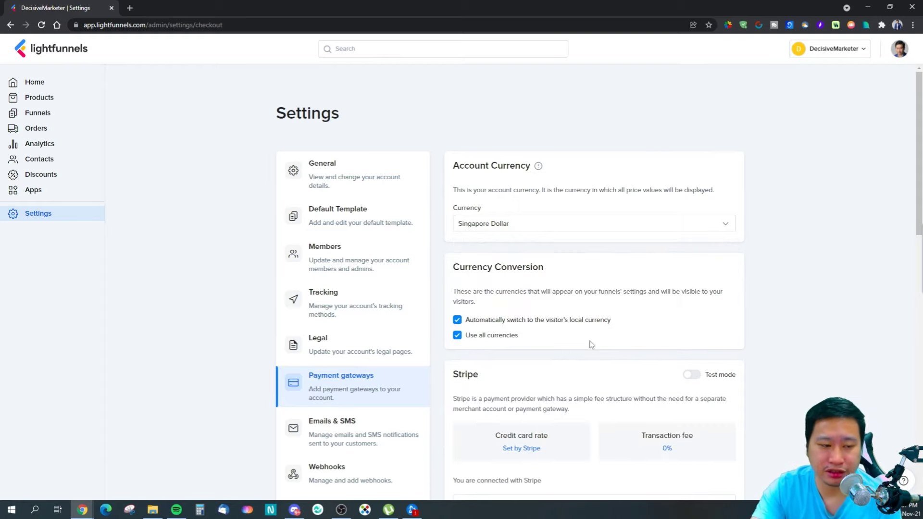
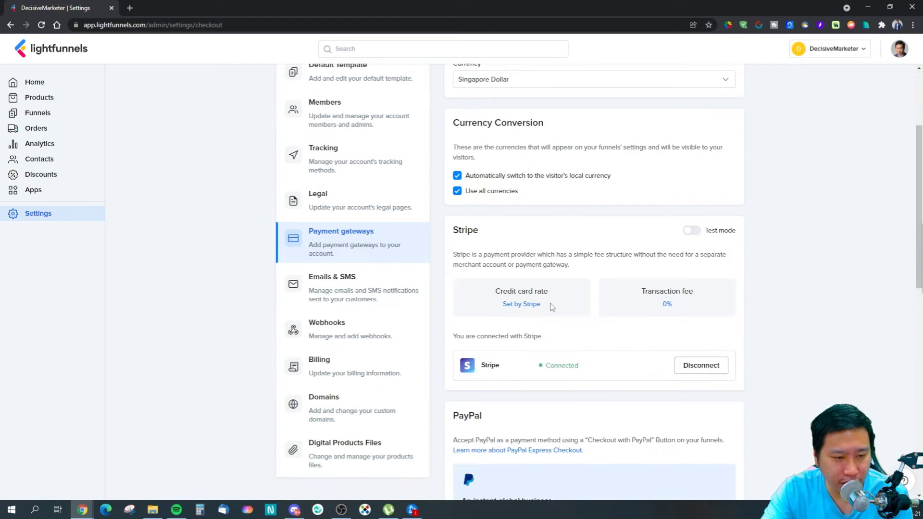
Review the Stripe, PayPal, Cash on Delivery and RazorPay options in the payment gateway settings
scroll(620, 330, "down", 8)
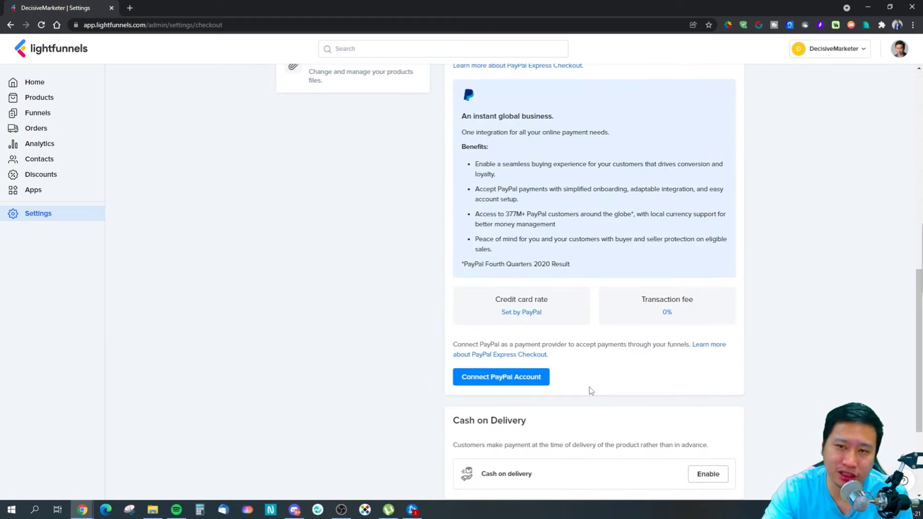
scroll(577, 404, "down", 2)
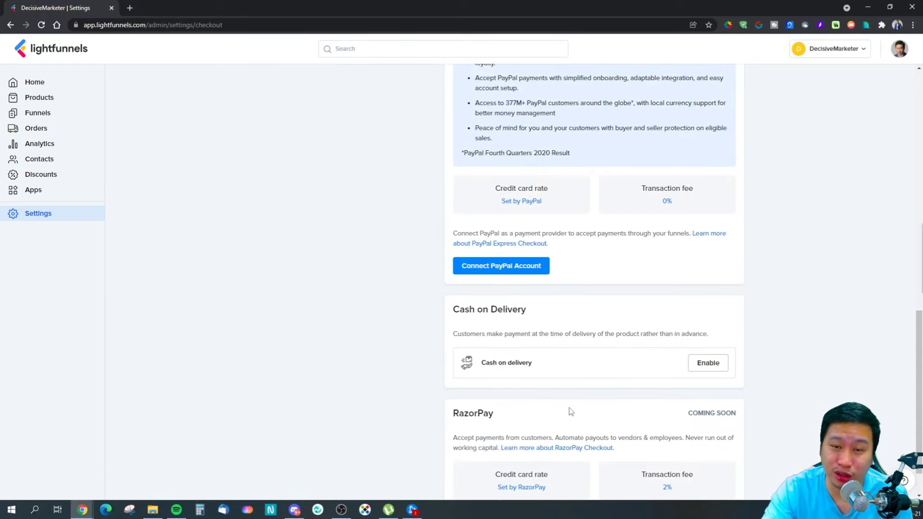
scroll(570, 411, "down", 1)
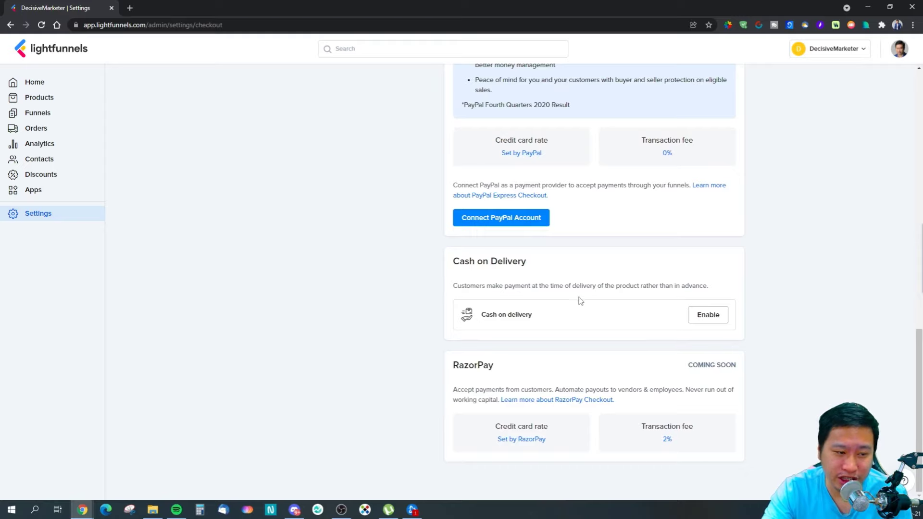
left_click_drag(458, 367, 576, 374)
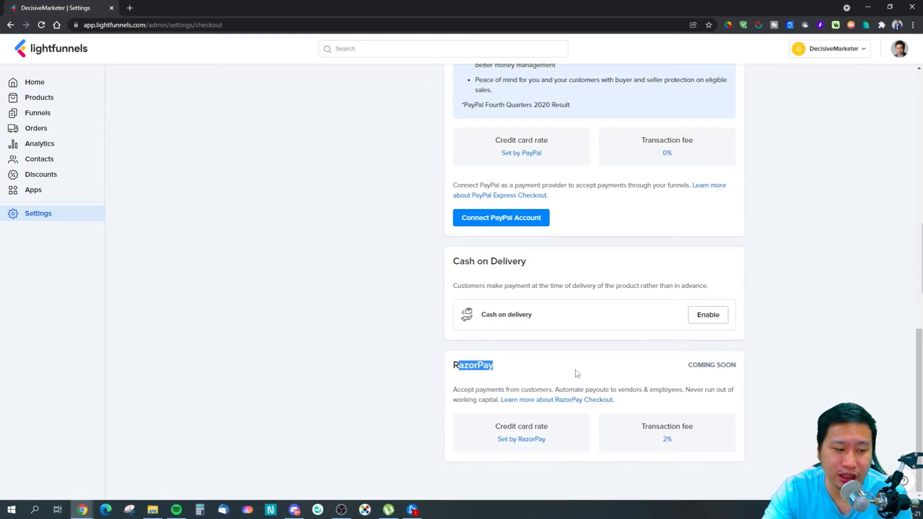
left_click(689, 386)
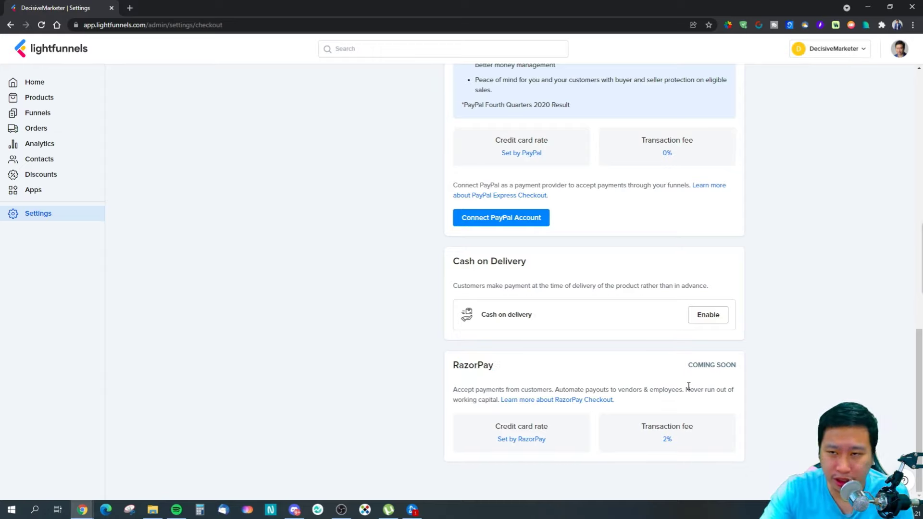
Open the Emails & SMS settings and look over the order emails, abandoned checkout emails and SMS messages
scroll(480, 375, "up", 15)
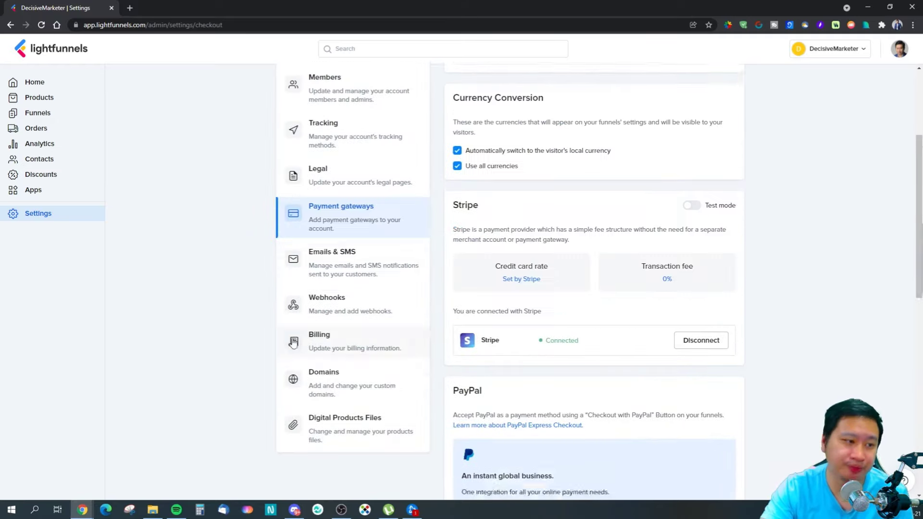
left_click(347, 275)
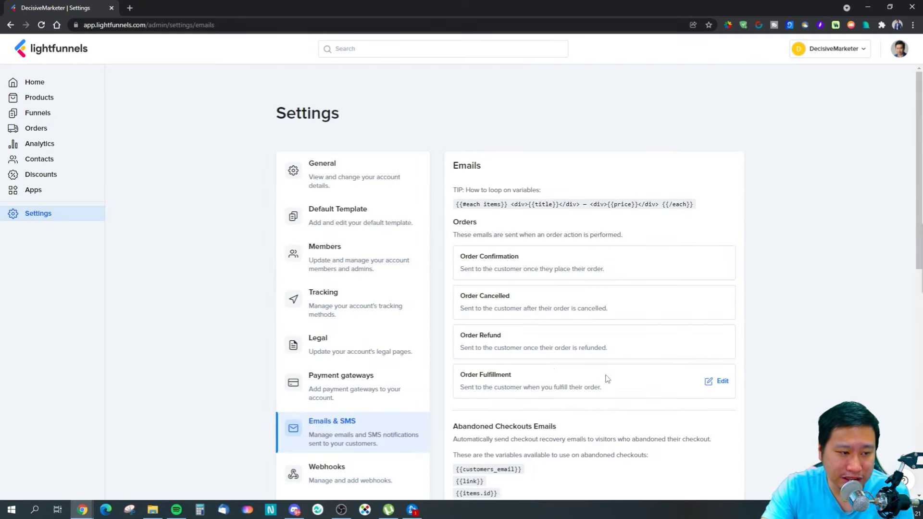
scroll(502, 350, "down", 5)
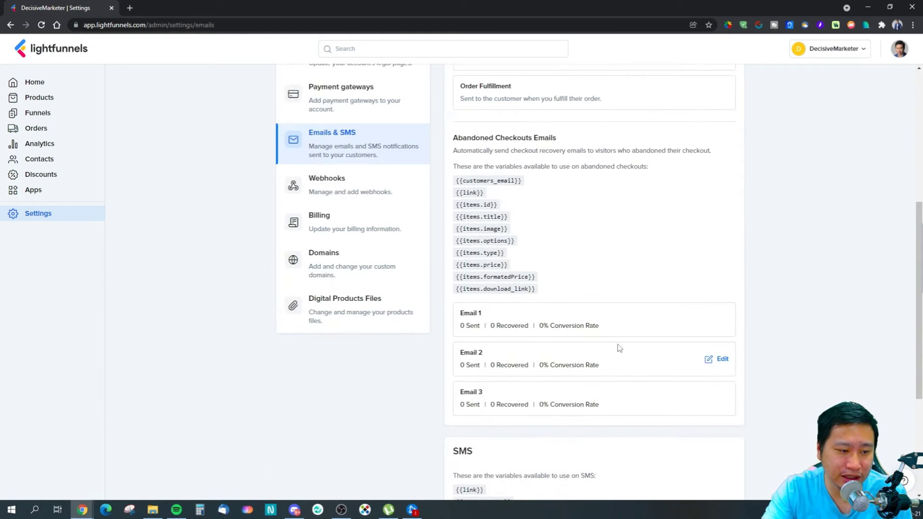
scroll(586, 339, "up", 6)
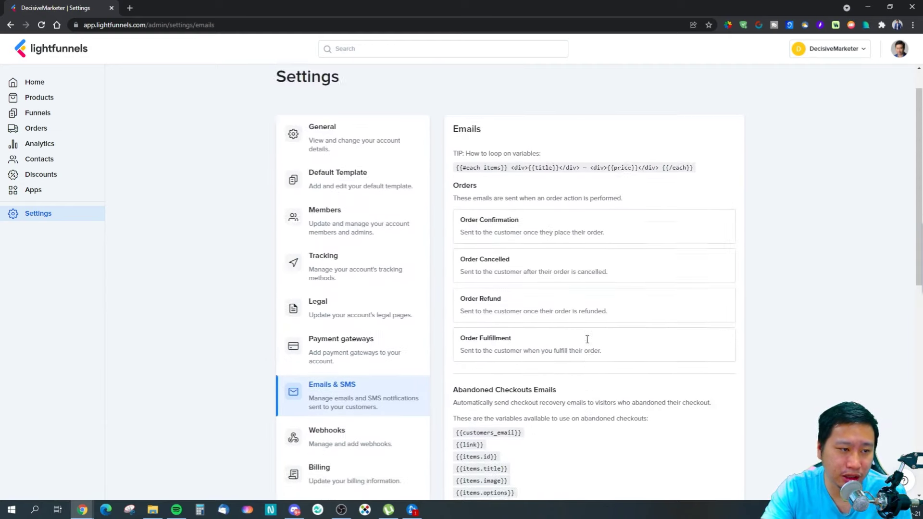
scroll(544, 358, "down", 5)
scroll(577, 288, "down", 3)
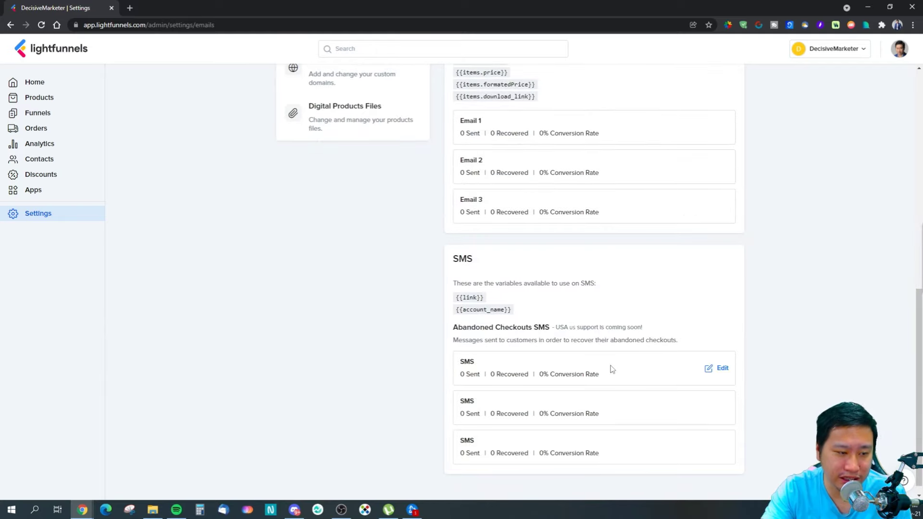
scroll(610, 369, "up", 2)
scroll(663, 317, "down", 1)
Open abandoned checkout Email 1 for editing and examine its send delay, subject and body template
left_click(723, 272)
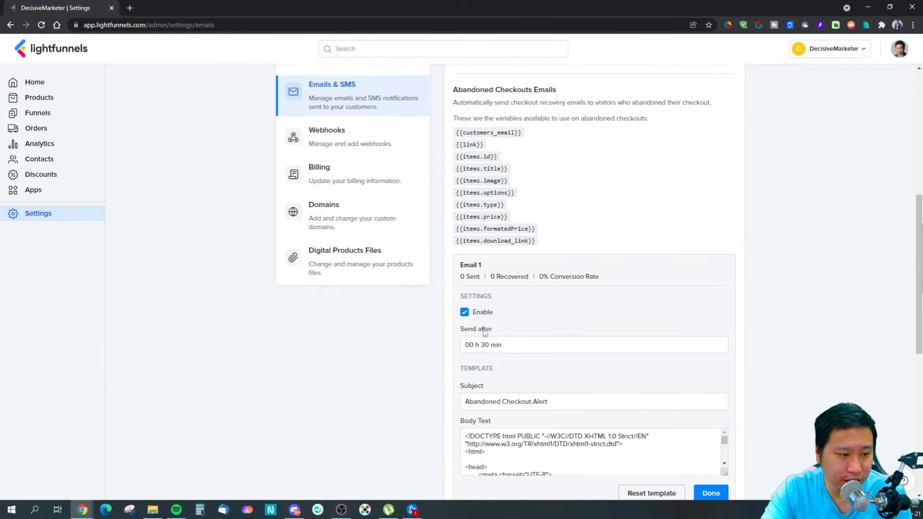
scroll(504, 332, "down", 4)
scroll(535, 272, "down", 10)
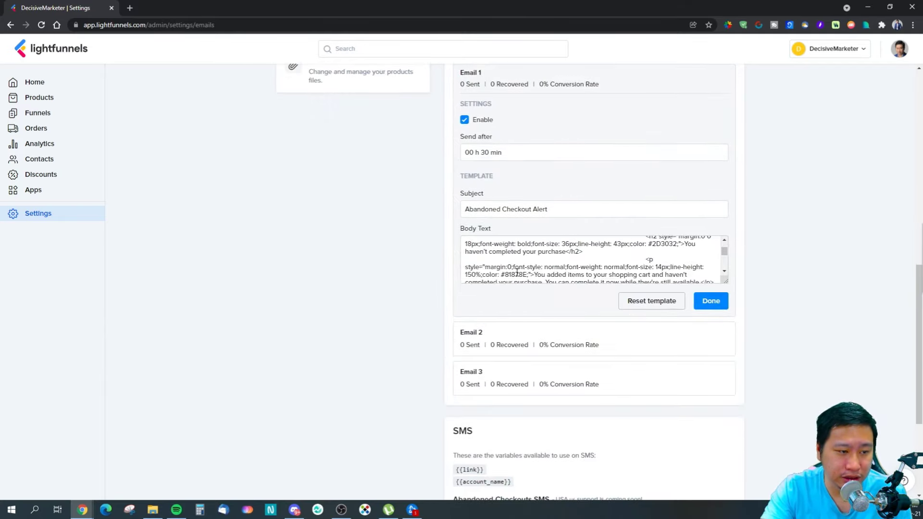
scroll(517, 272, "down", 2)
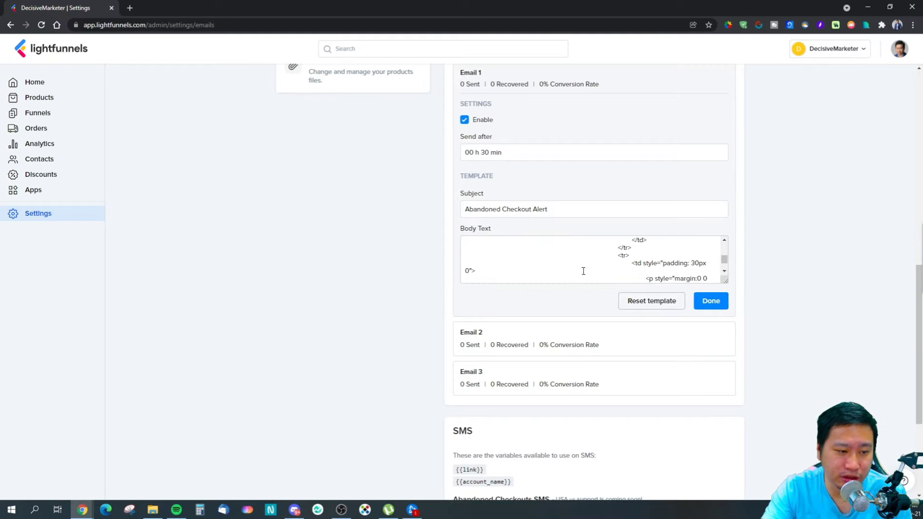
scroll(635, 272, "up", 3)
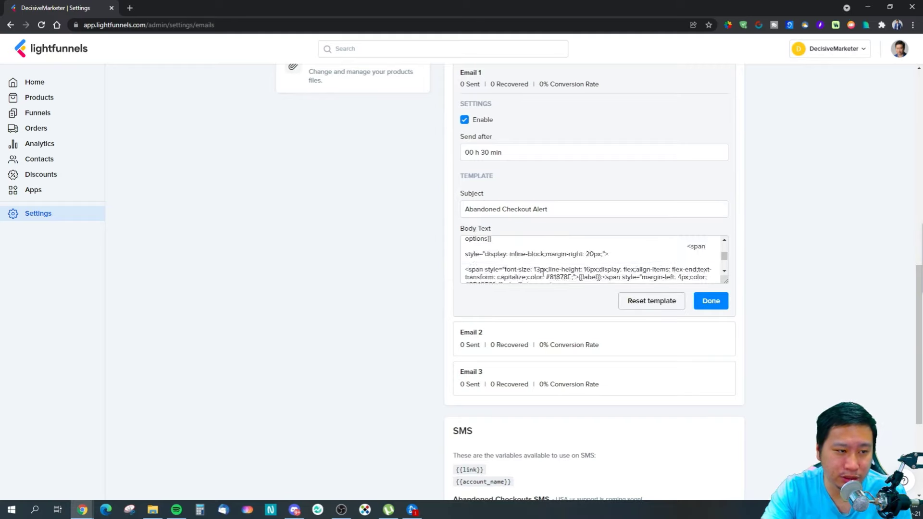
Disable abandoned checkout Email 1 and finish editing it
left_click(463, 123)
scroll(783, 312, "up", 2)
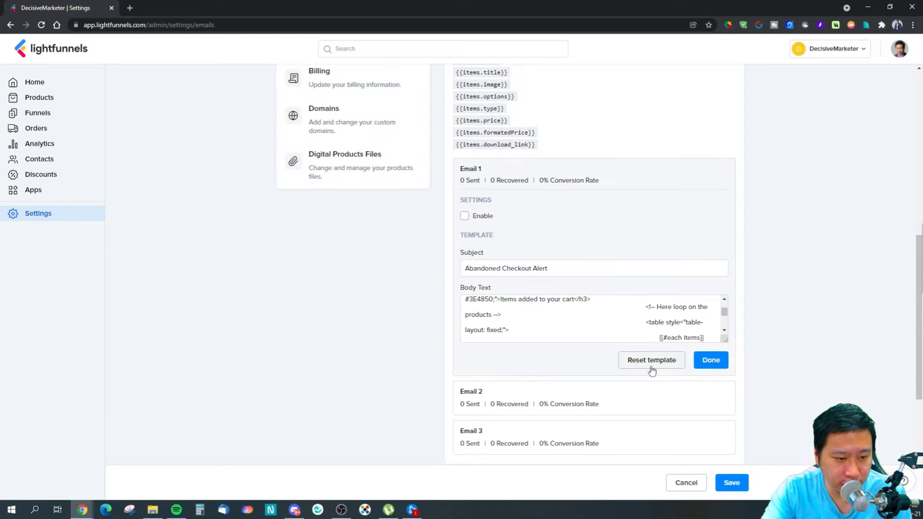
left_click(707, 362)
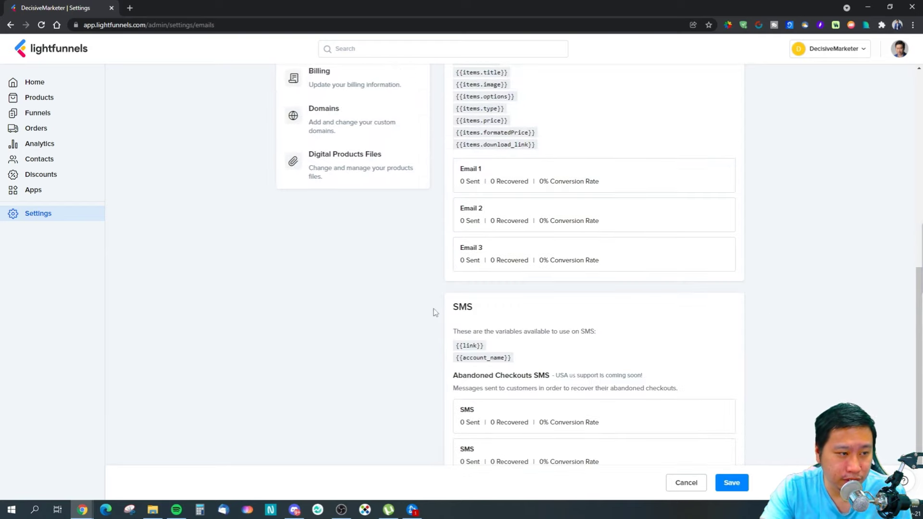
Look over the abandoned checkout SMS section and open the Webhooks settings
scroll(423, 307, "up", 3)
scroll(413, 308, "down", 4)
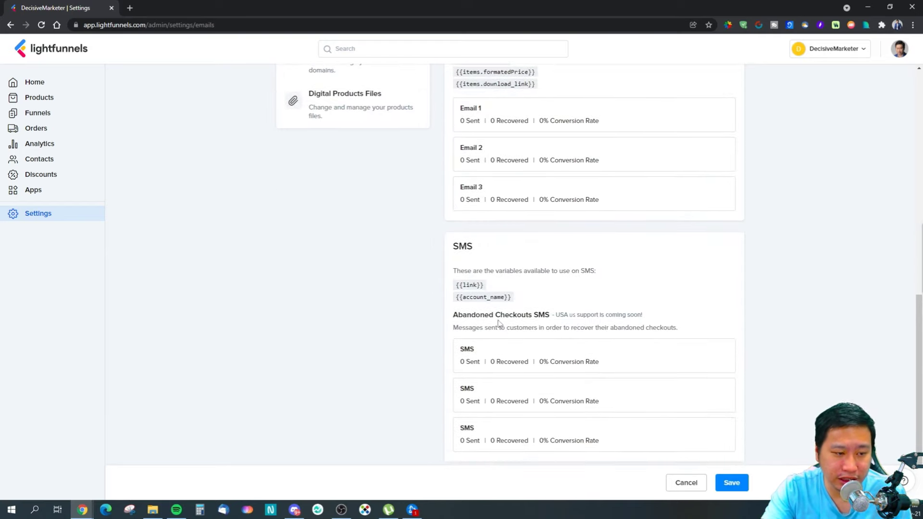
scroll(447, 346, "up", 4)
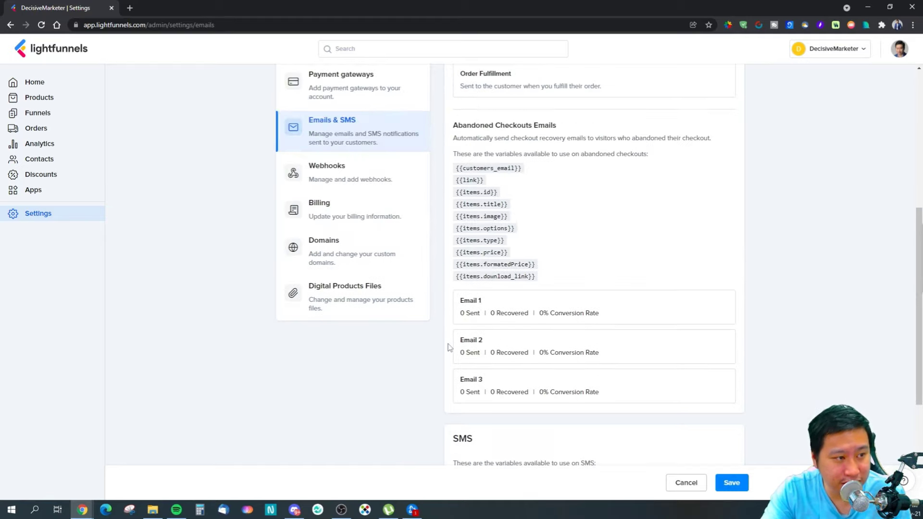
left_click(364, 181)
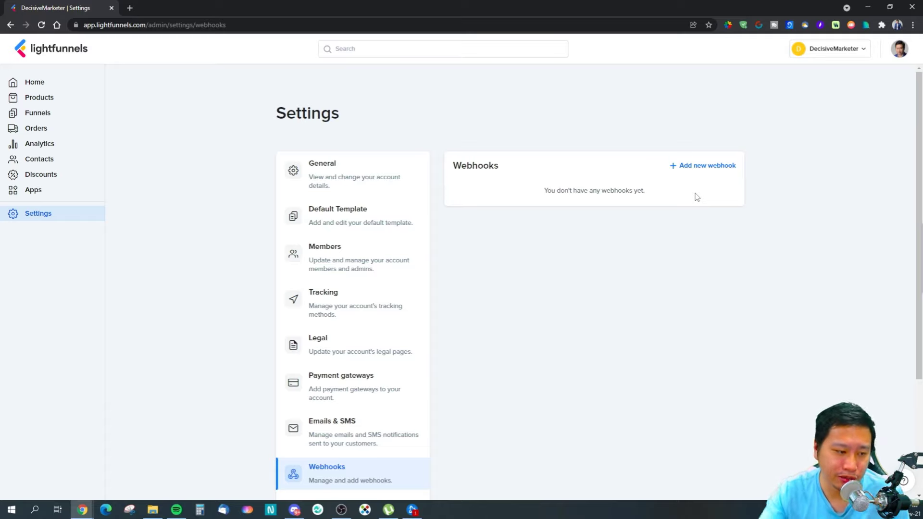
scroll(503, 294, "down", 3)
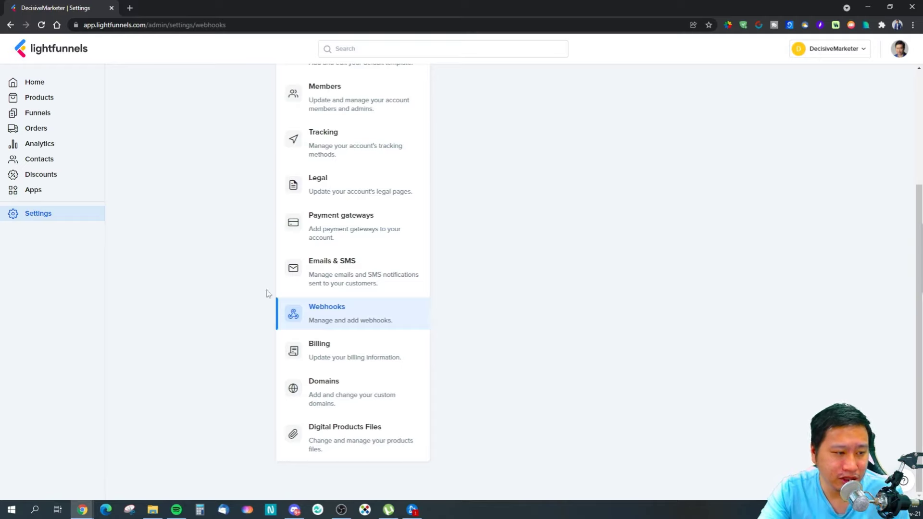
Open the Apps page and look through the installed app and the integrations offered for installation
left_click(40, 197)
scroll(496, 278, "down", 1)
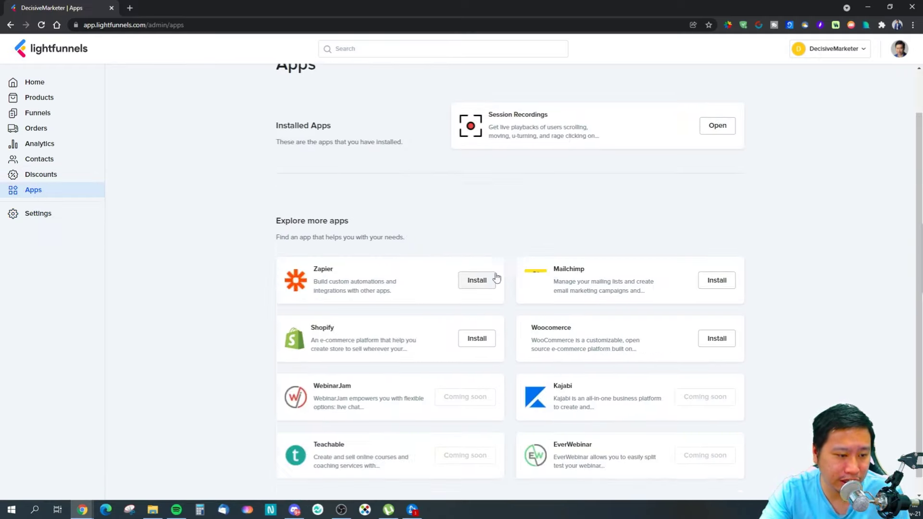
scroll(497, 278, "down", 1)
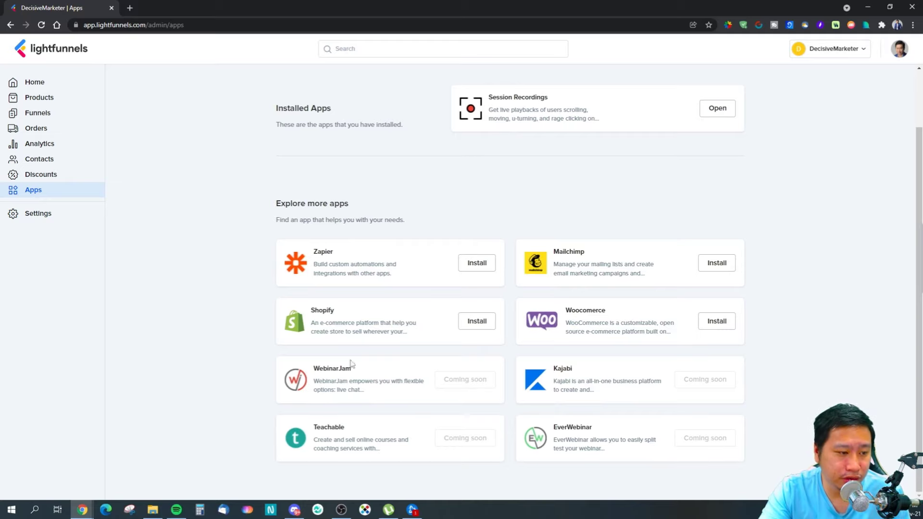
scroll(345, 328, "up", 2)
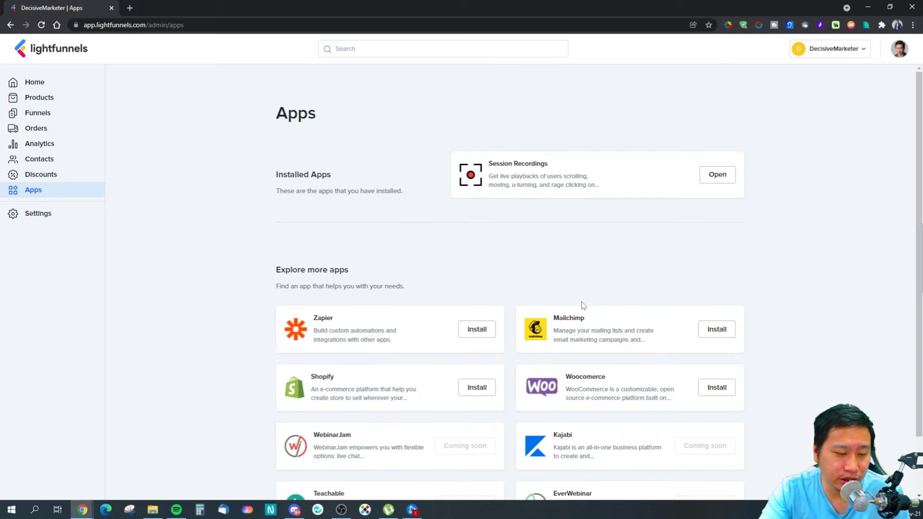
Read the Mailchimp integration's description and look over the remaining available apps
left_click_drag(555, 318, 626, 346)
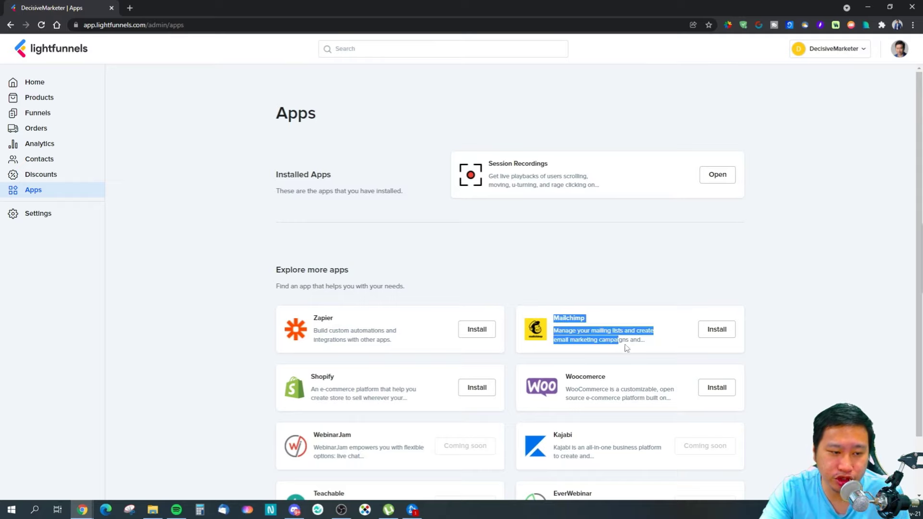
left_click(634, 347)
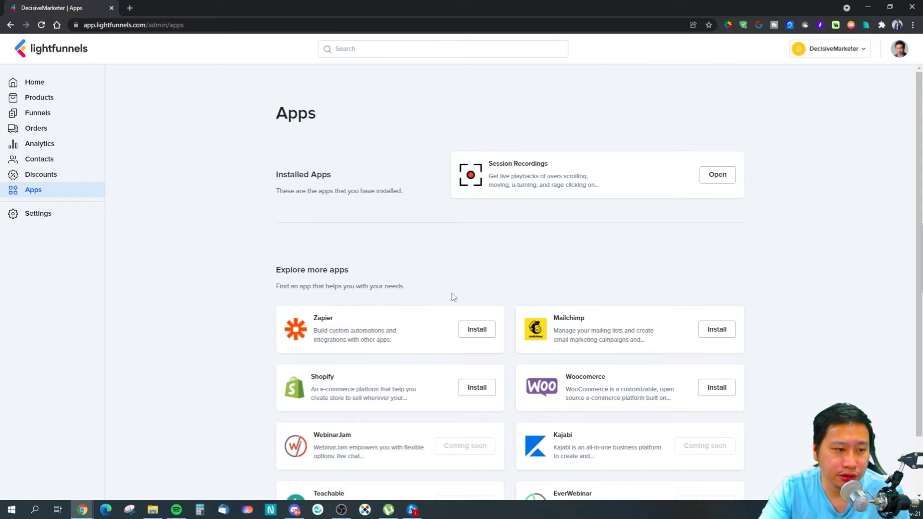
left_click_drag(554, 316, 645, 346)
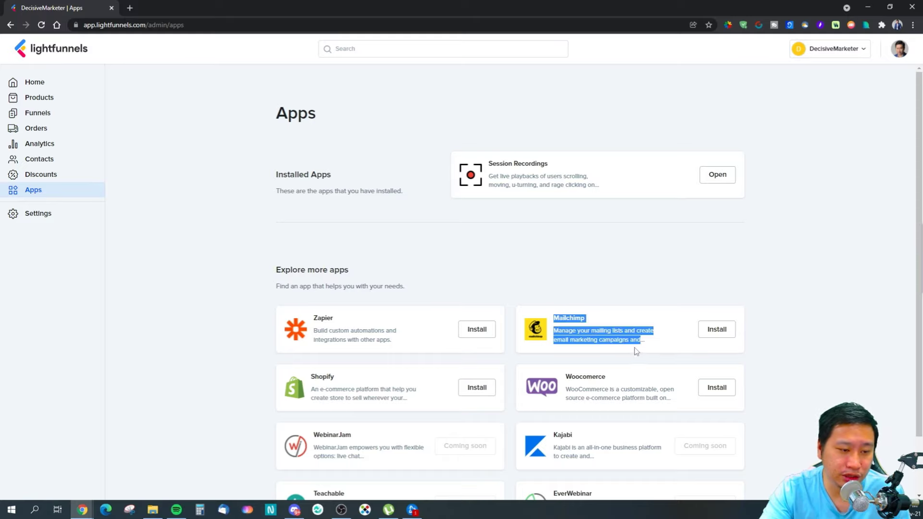
left_click(646, 346)
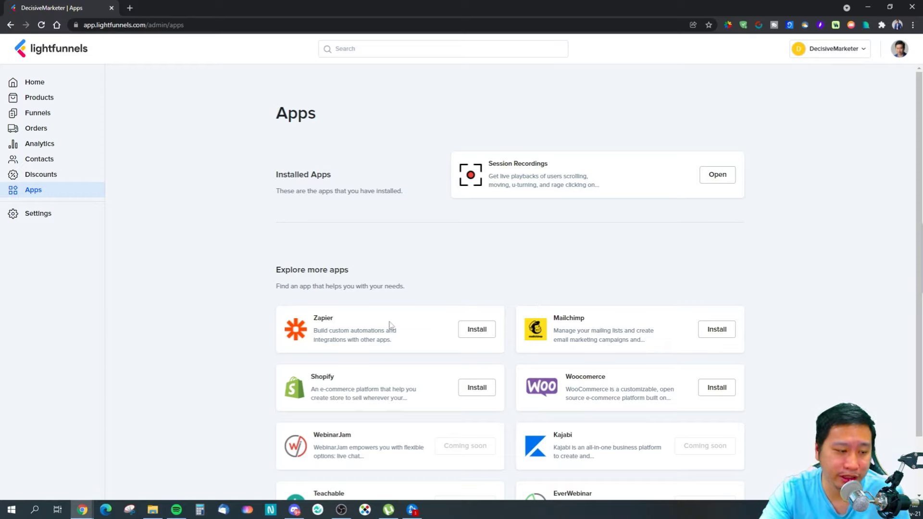
scroll(264, 332, "down", 2)
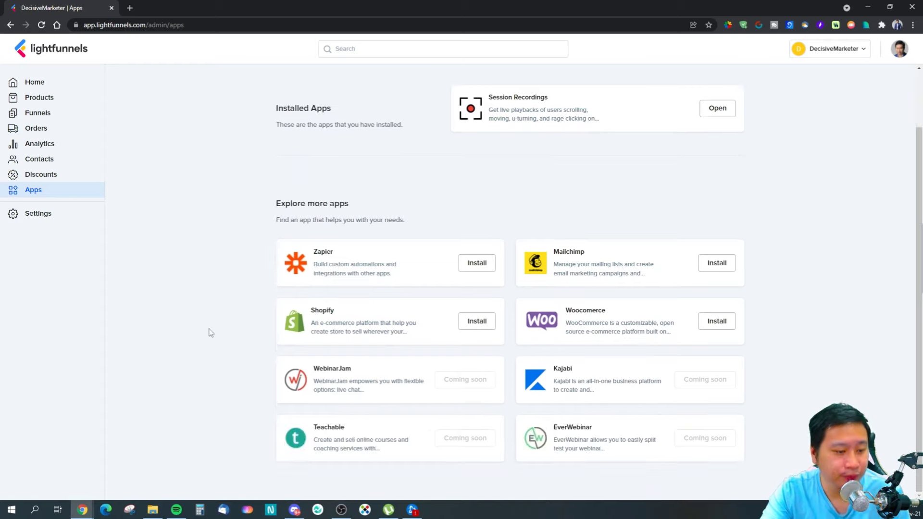
Return to the account settings and reopen the Webhooks section
left_click(45, 215)
scroll(336, 289, "down", 3)
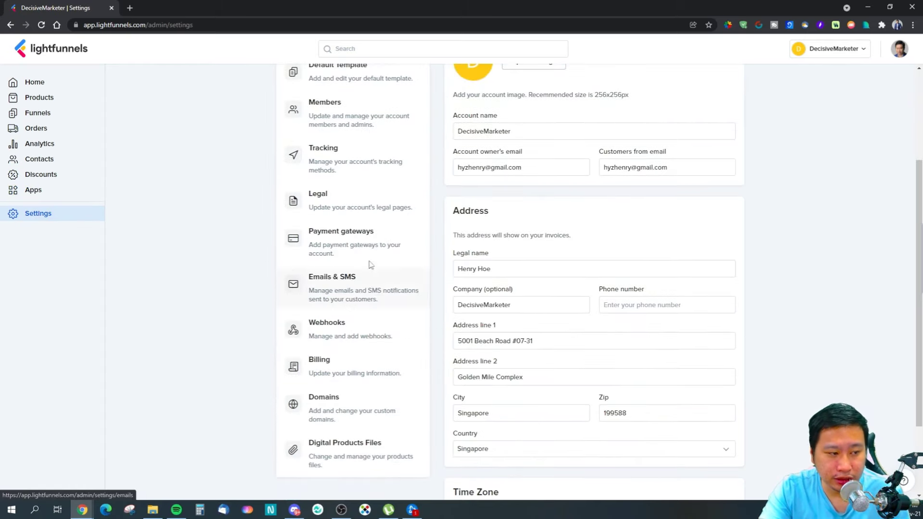
left_click(325, 293)
scroll(330, 294, "down", 4)
left_click(336, 283)
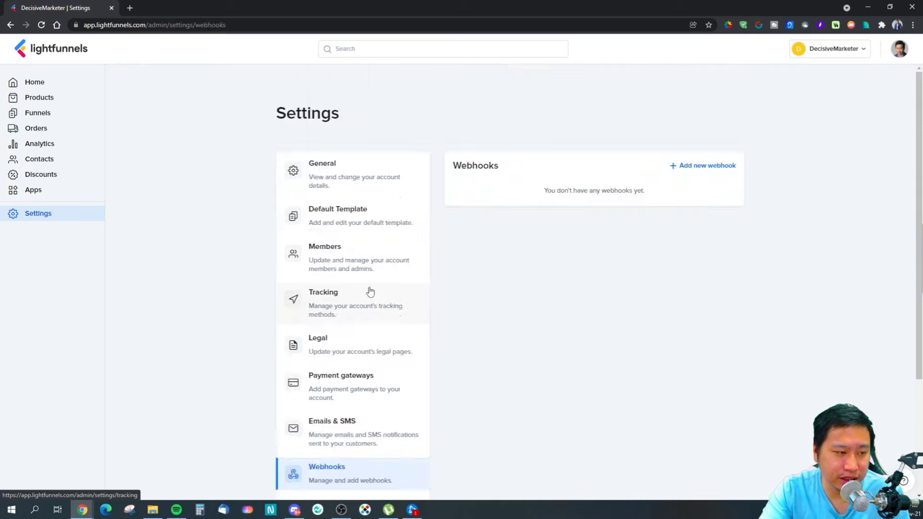
scroll(439, 392, "down", 3)
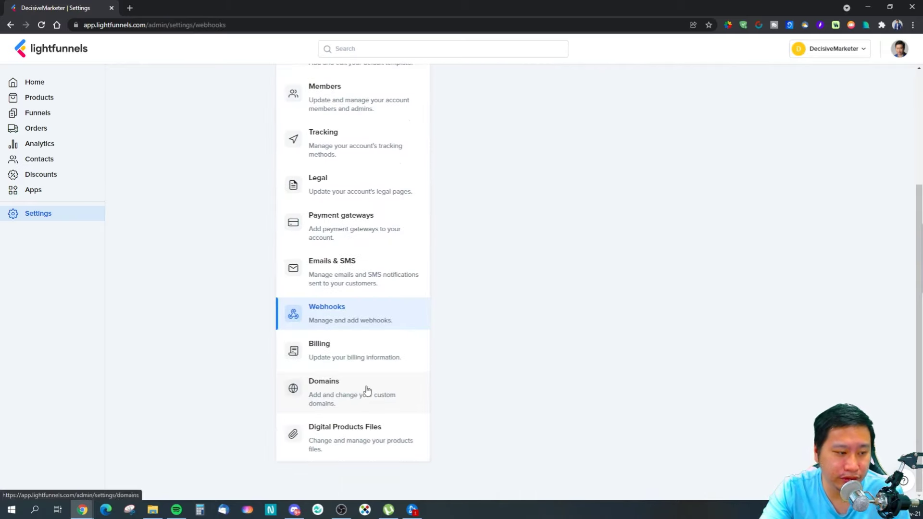
scroll(687, 196, "up", 3)
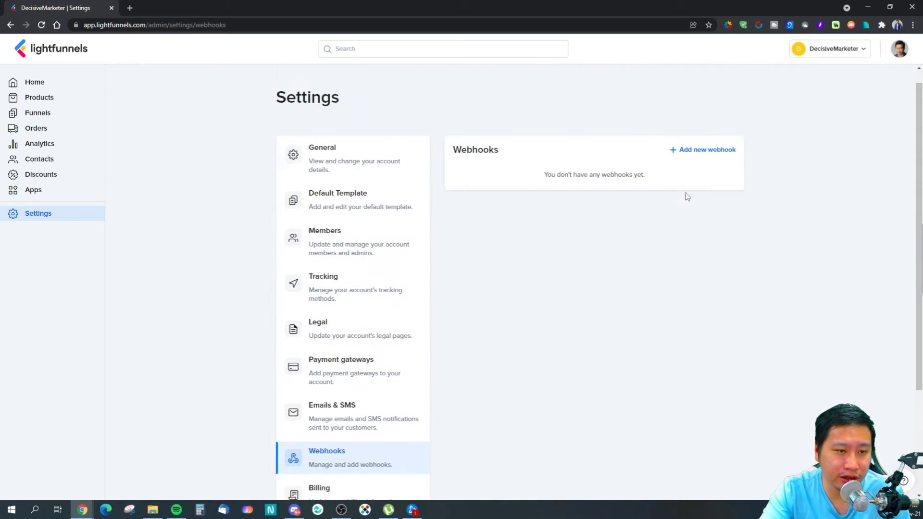
Open the new webhook form, look through the available trigger events and close it without creating a webhook
left_click(705, 150)
left_click(387, 259)
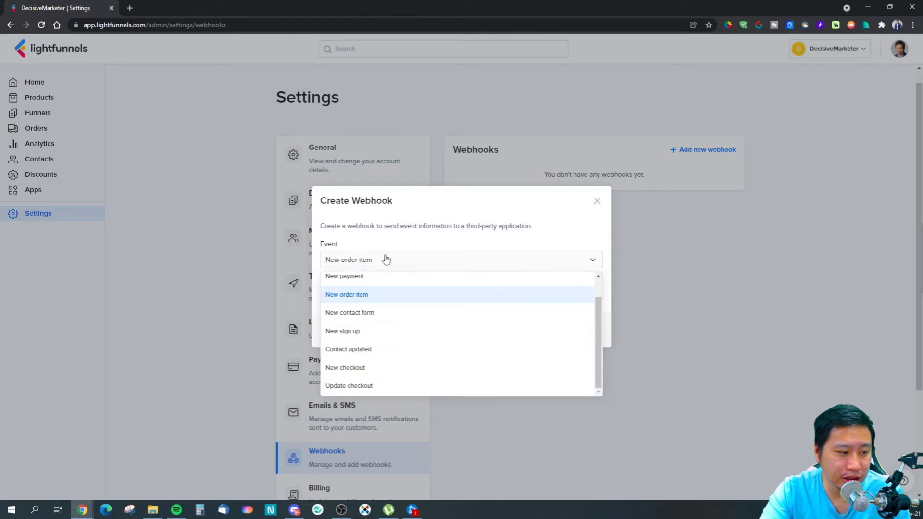
scroll(377, 349, "up", 1)
scroll(379, 350, "down", 1)
scroll(383, 351, "up", 1)
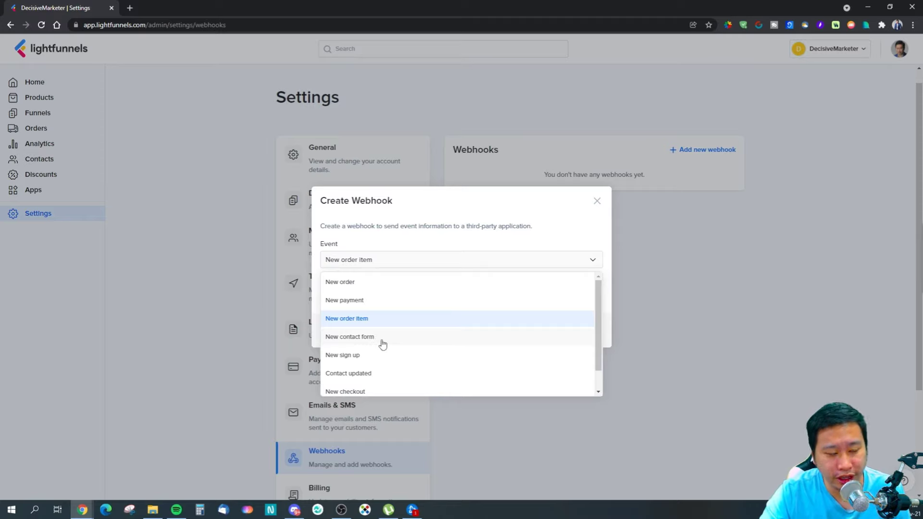
scroll(377, 361, "down", 1)
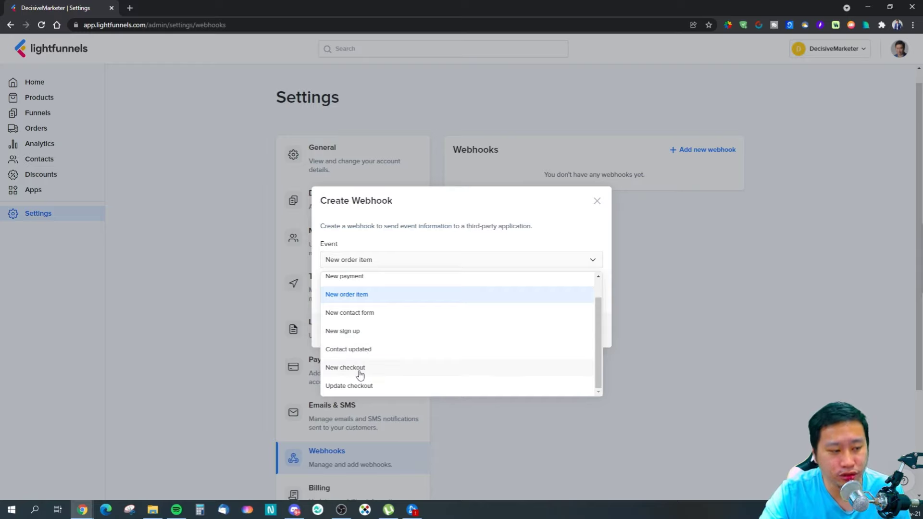
left_click(393, 265)
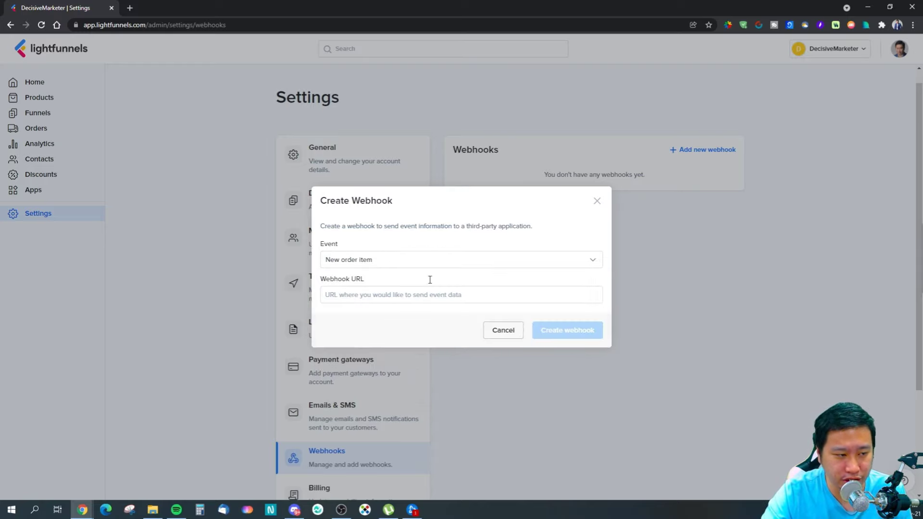
left_click(597, 201)
Open the Domains settings and look over the default domain with its connection and SSL status
scroll(354, 373, "down", 3)
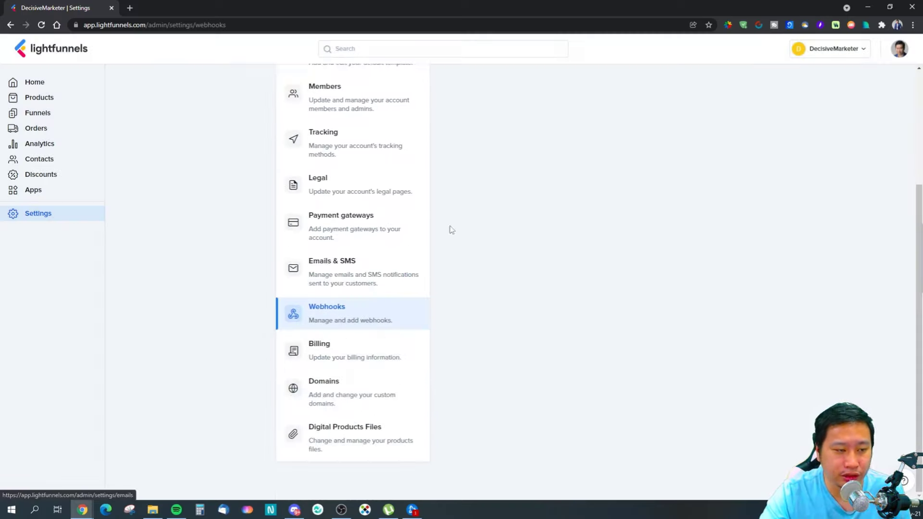
scroll(486, 239, "up", 2)
scroll(486, 239, "down", 2)
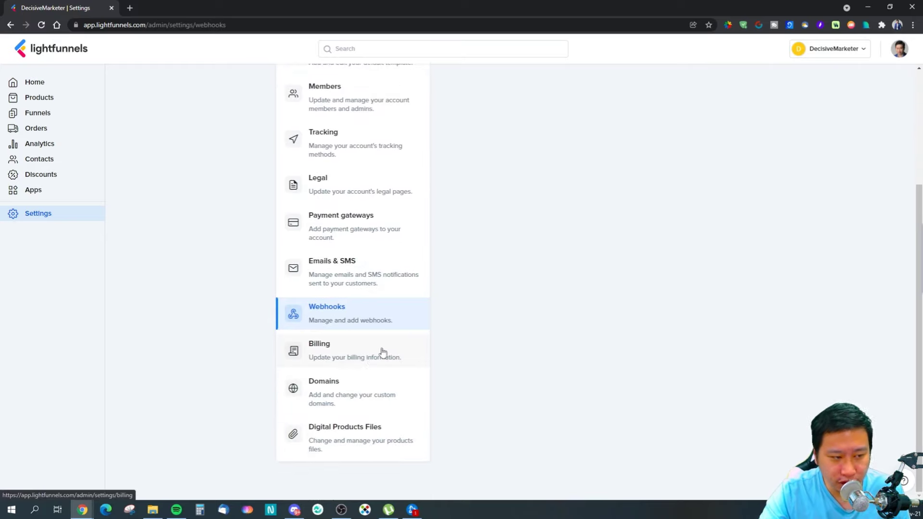
left_click(338, 407)
scroll(428, 379, "down", 3)
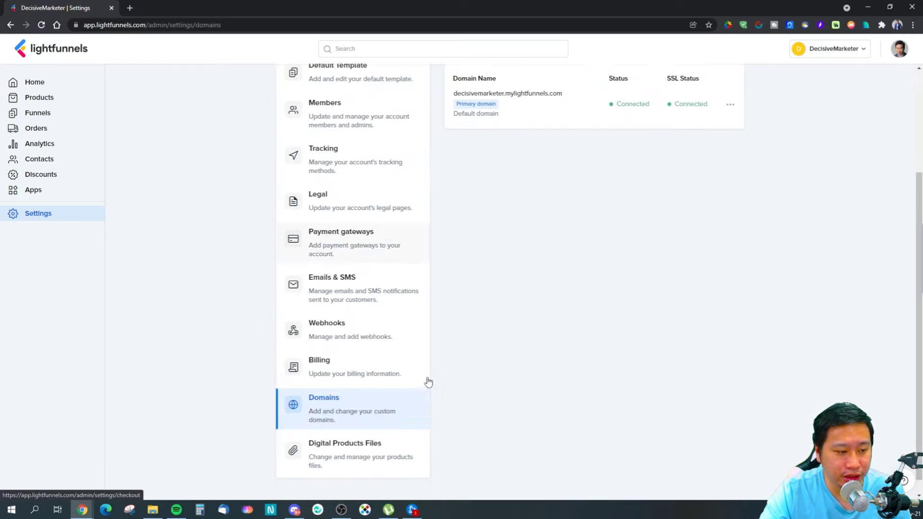
scroll(367, 417, "up", 3)
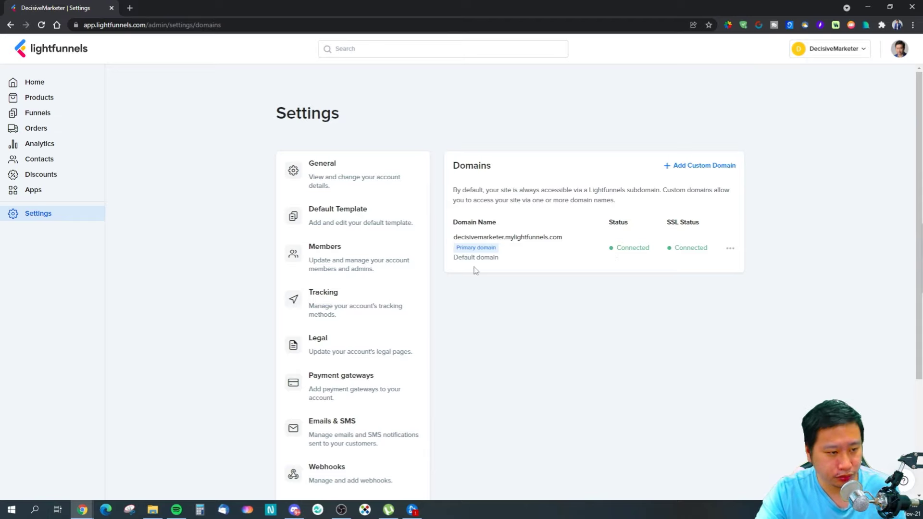
Open the form for linking a custom domain and bring up its help article about domains in a new tab
left_click(697, 166)
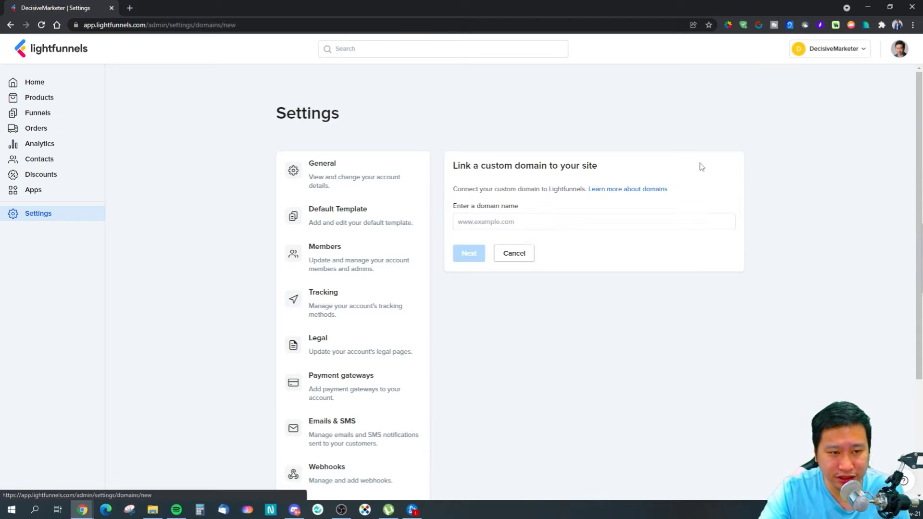
right_click(633, 190)
left_click(646, 195)
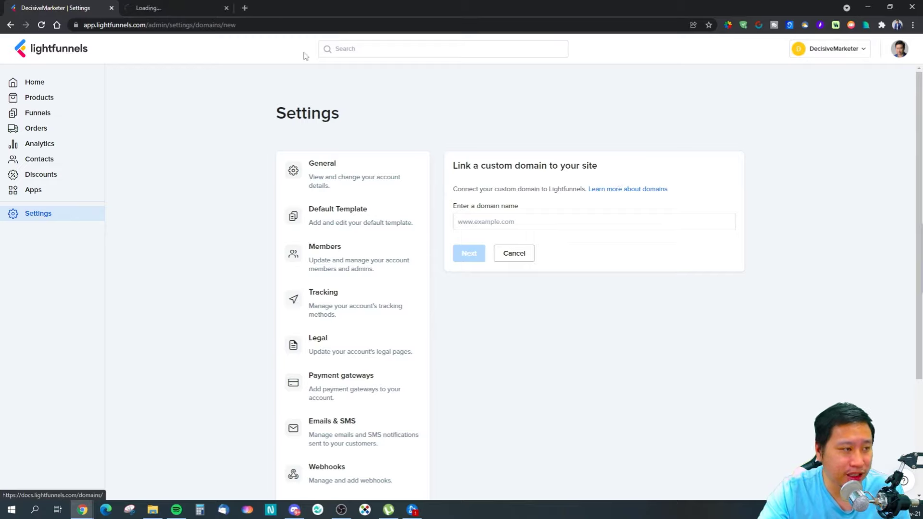
left_click(164, 6)
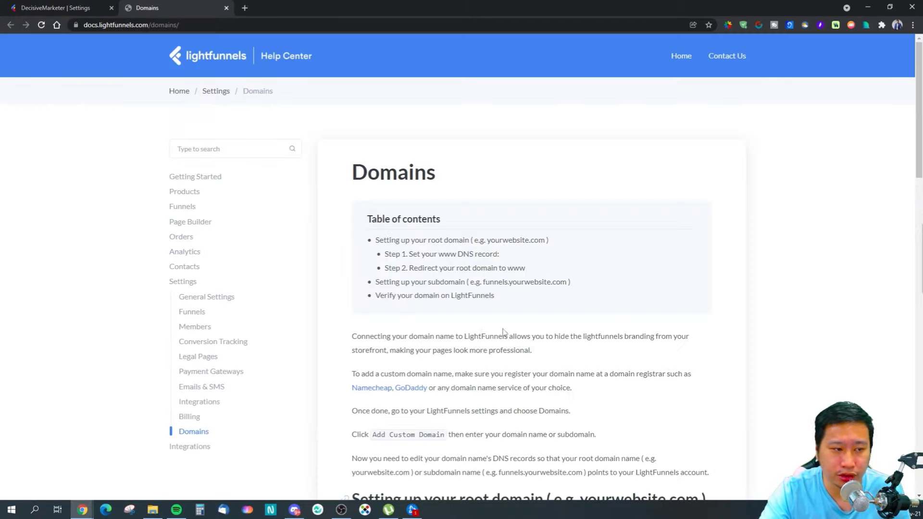
Read the help article's instructions on root domain CNAME records, www redirection, subdomains and domain verification, and close the article
scroll(473, 327, "down", 2)
scroll(473, 327, "down", 1)
scroll(516, 326, "down", 3)
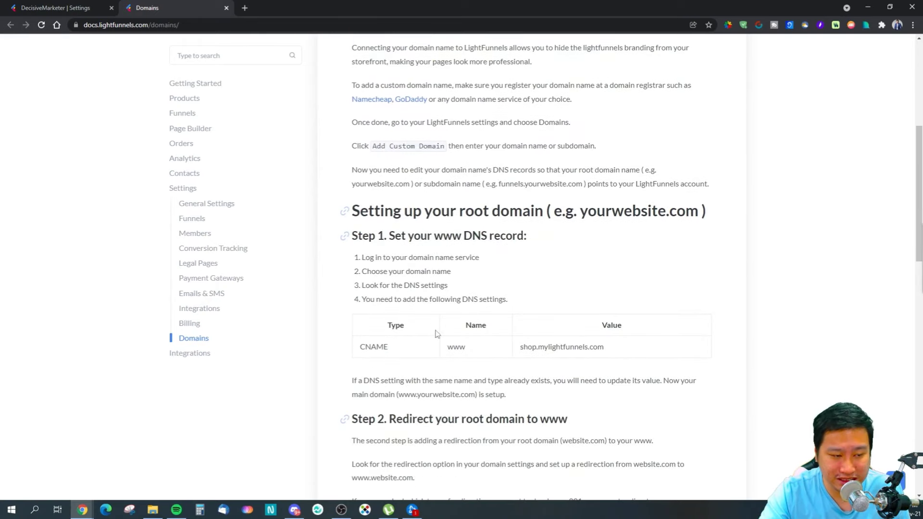
mouse_move(525, 347)
left_mouse_down()
mouse_move(616, 352)
mouse_move(518, 350)
left_mouse_up()
left_click(616, 352)
left_click(545, 349)
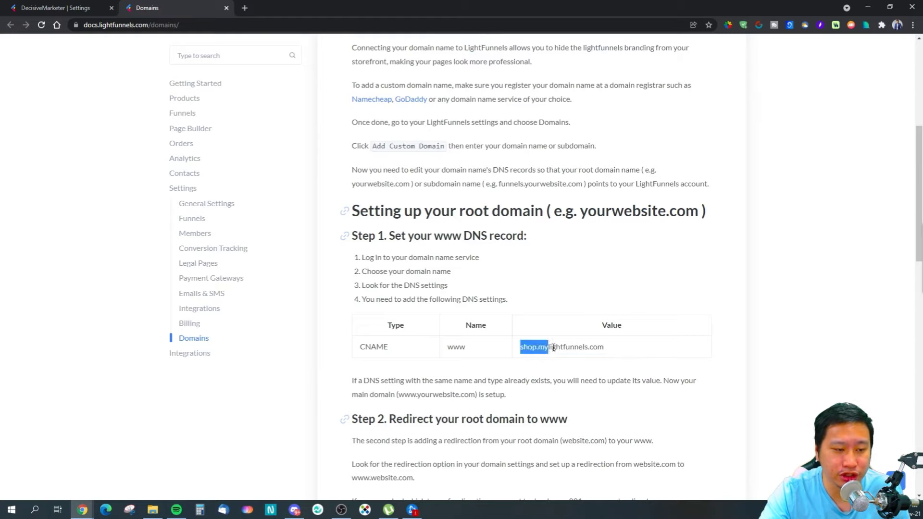
left_click(574, 357)
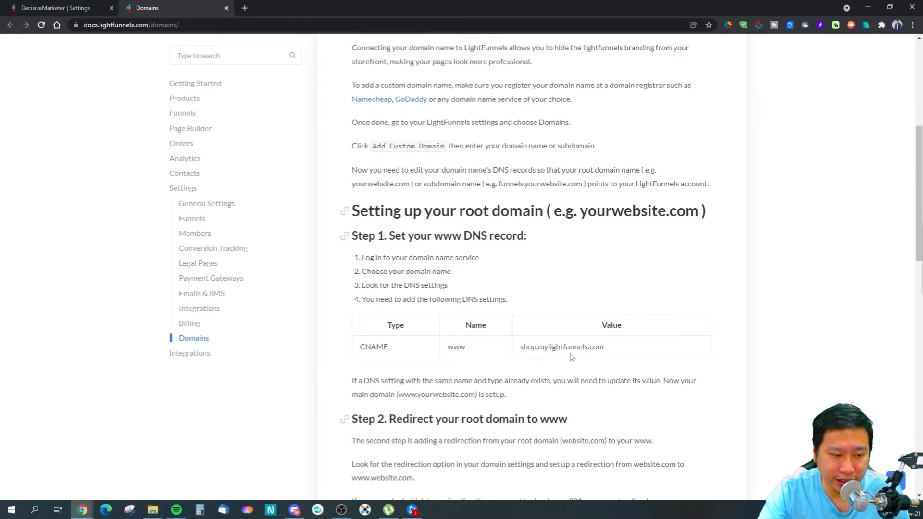
scroll(557, 355, "down", 4)
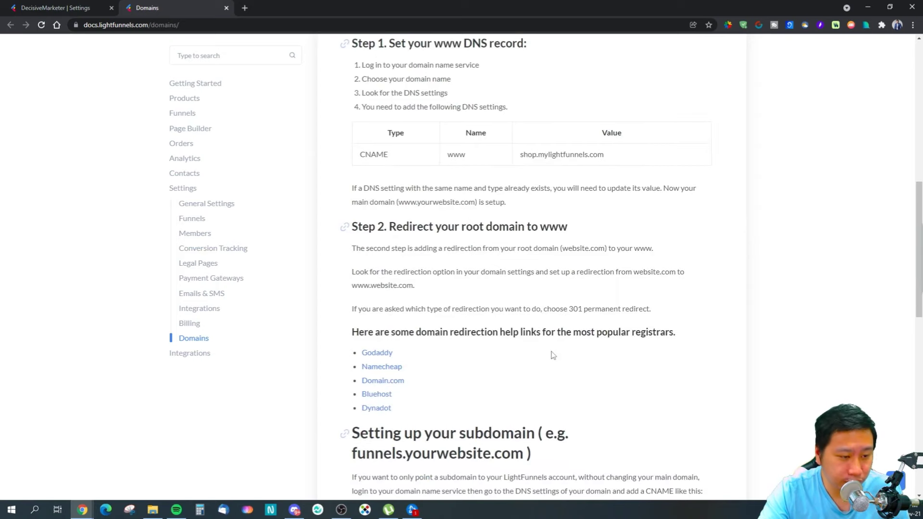
scroll(553, 355, "down", 4)
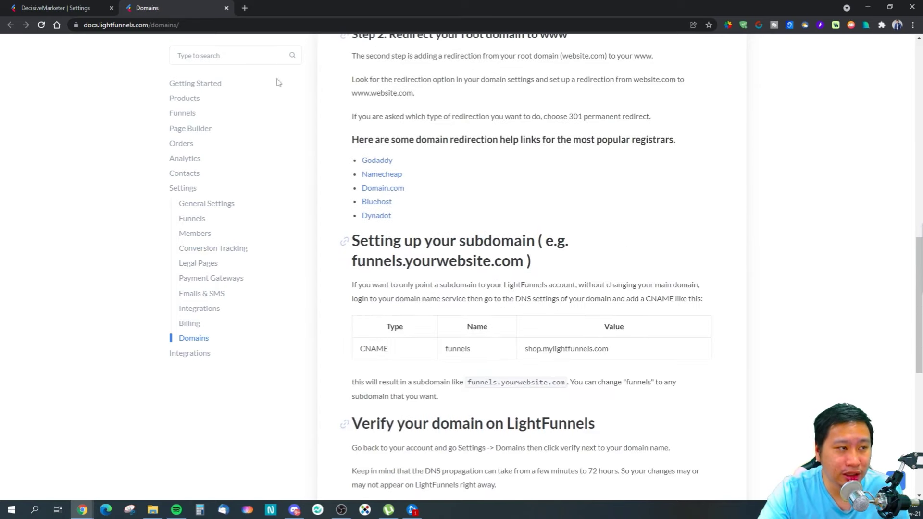
left_click(226, 7)
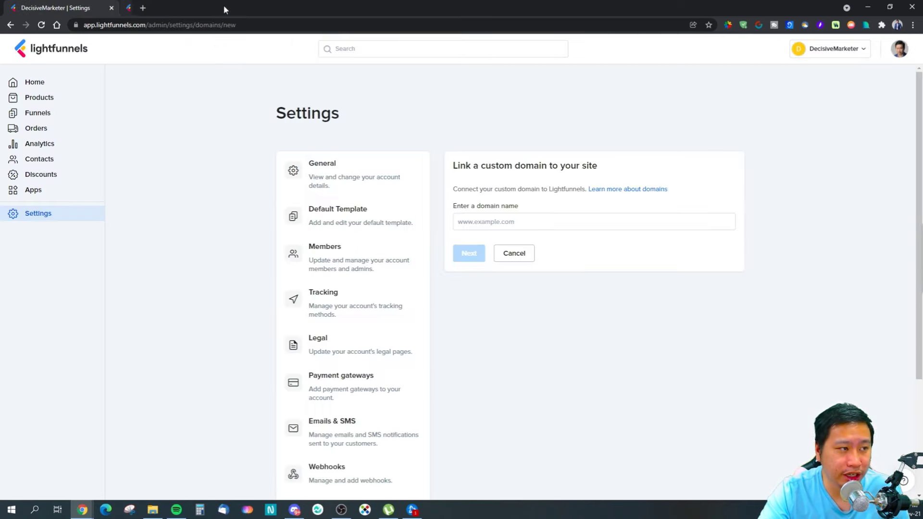
Cancel linking a custom domain and look over the Digital Products Files settings
left_click(530, 255)
scroll(373, 333, "down", 3)
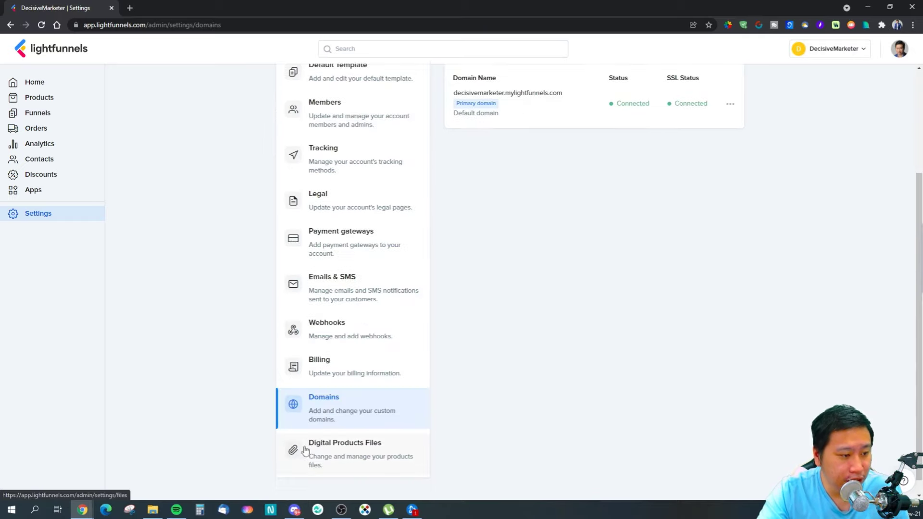
left_click(361, 460)
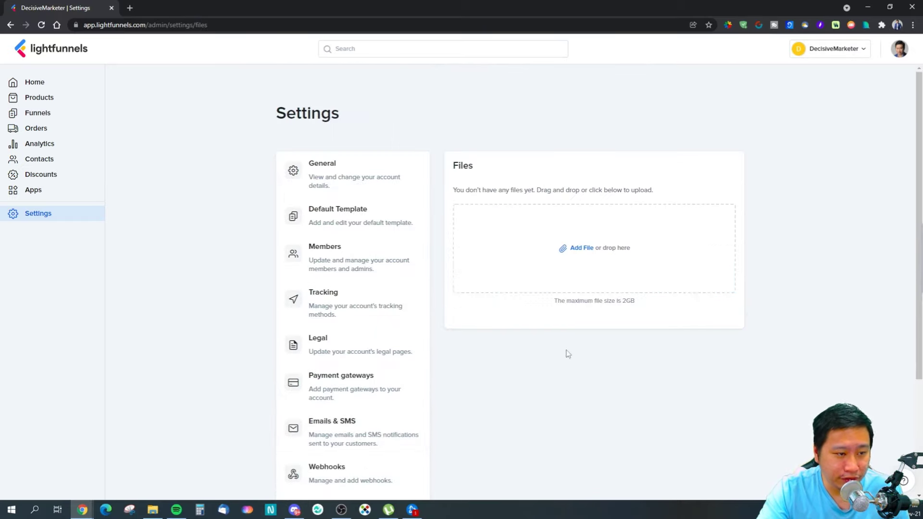
scroll(381, 287, "down", 3)
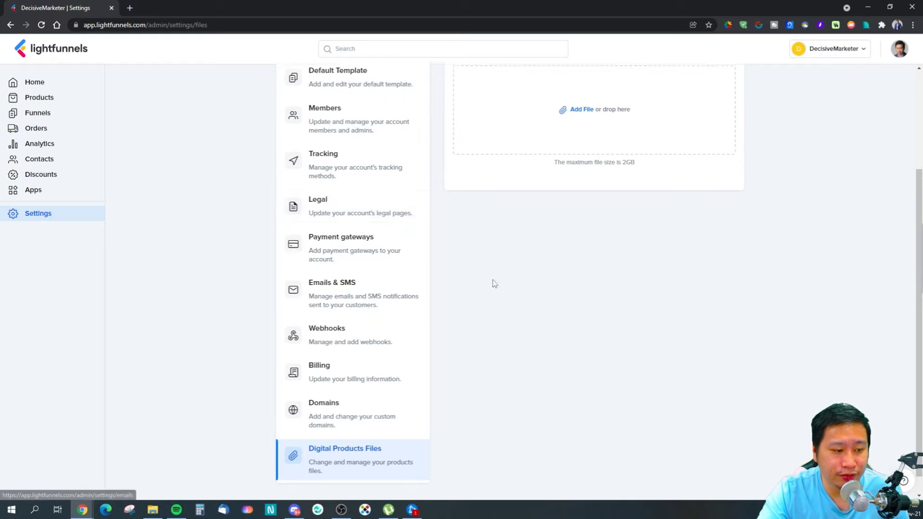
scroll(494, 283, "up", 3)
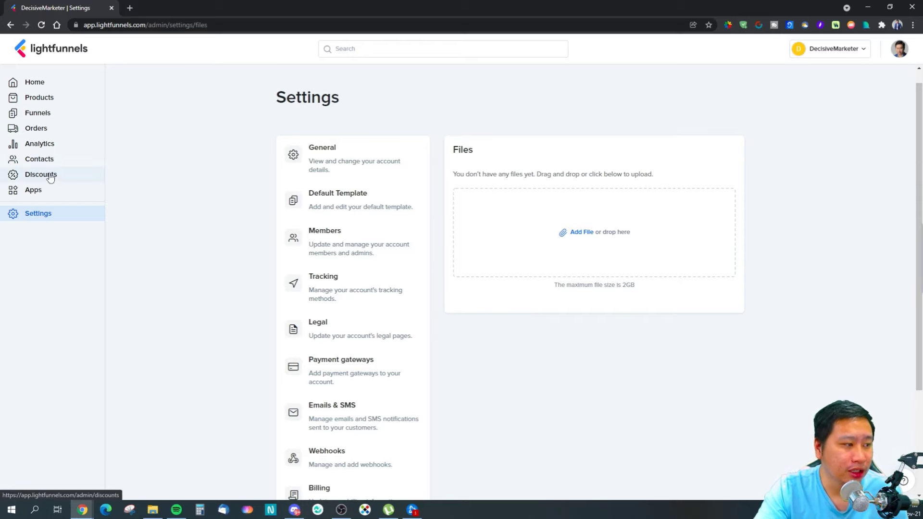
Open the installed Session Recordings app, view its recordings page and return to the Apps page
left_click(51, 192)
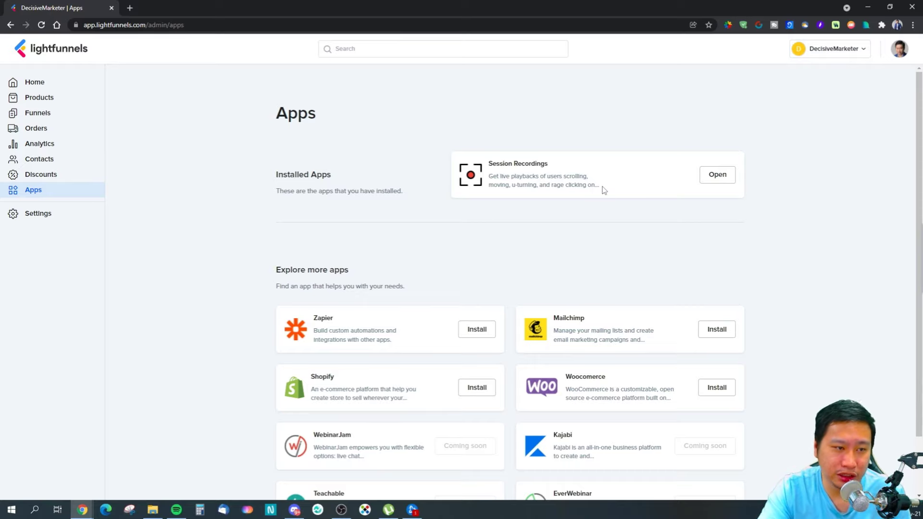
left_click(712, 179)
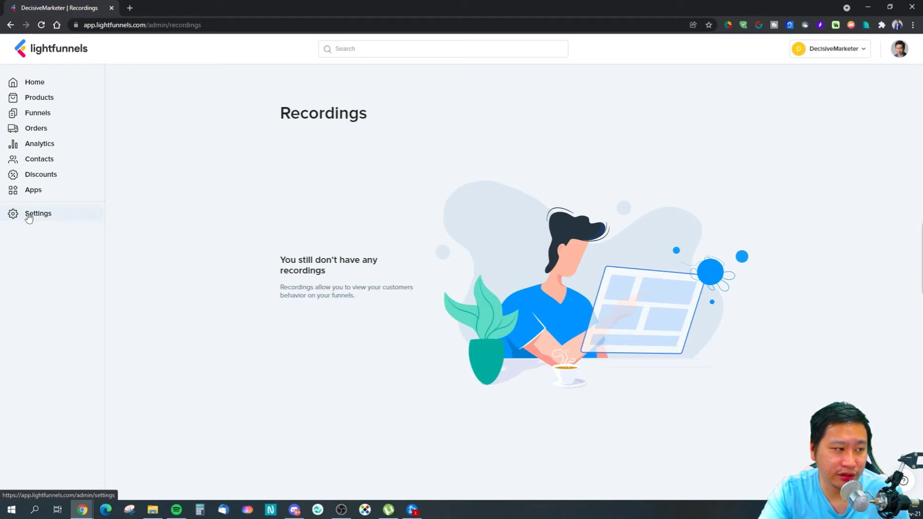
left_click(30, 192)
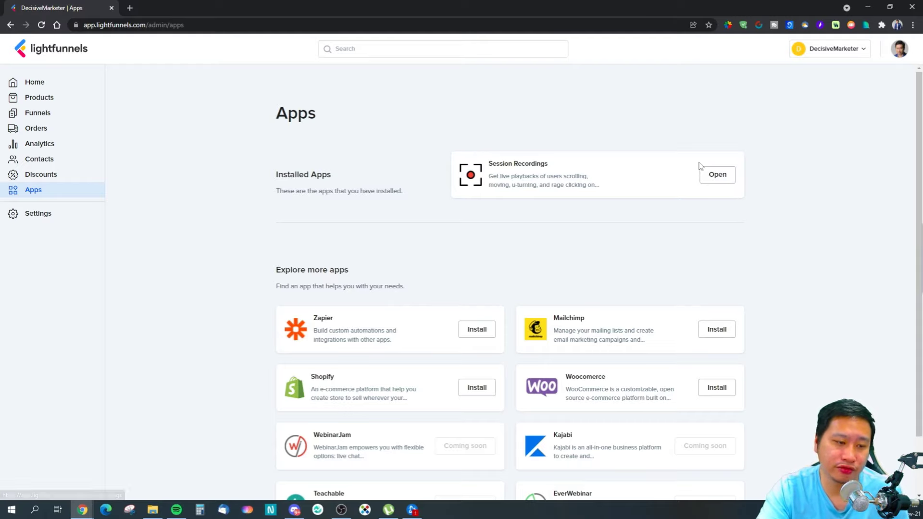
View the Zapier login page and the permissions requested by the Shopify app, and cancel the Shopify installation
scroll(526, 230, "down", 2)
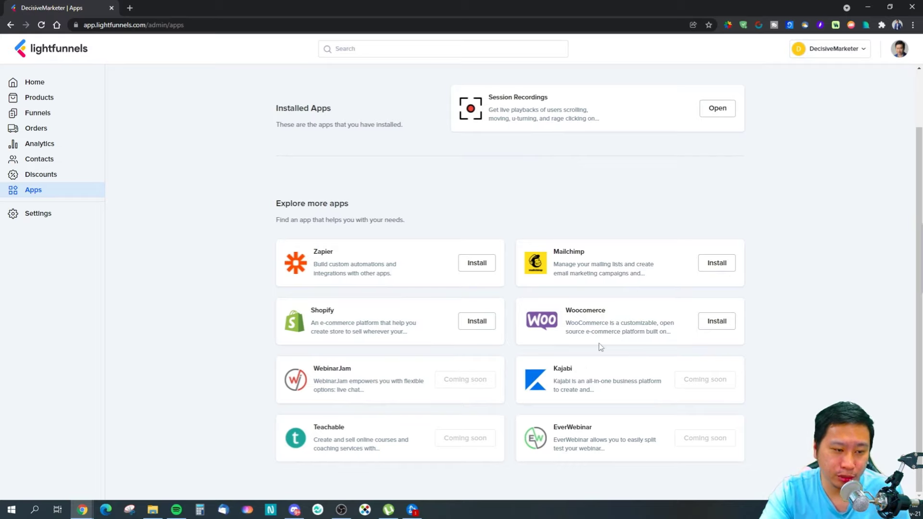
left_click(485, 324)
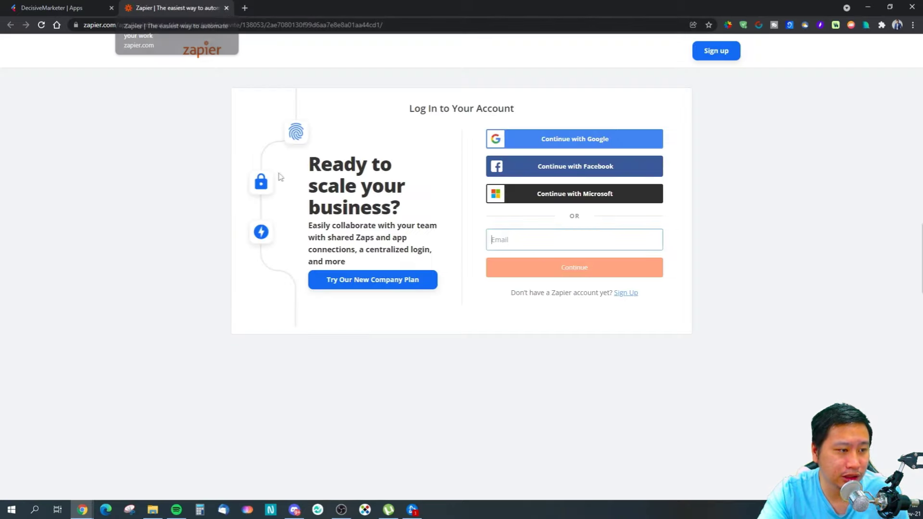
left_click(227, 8)
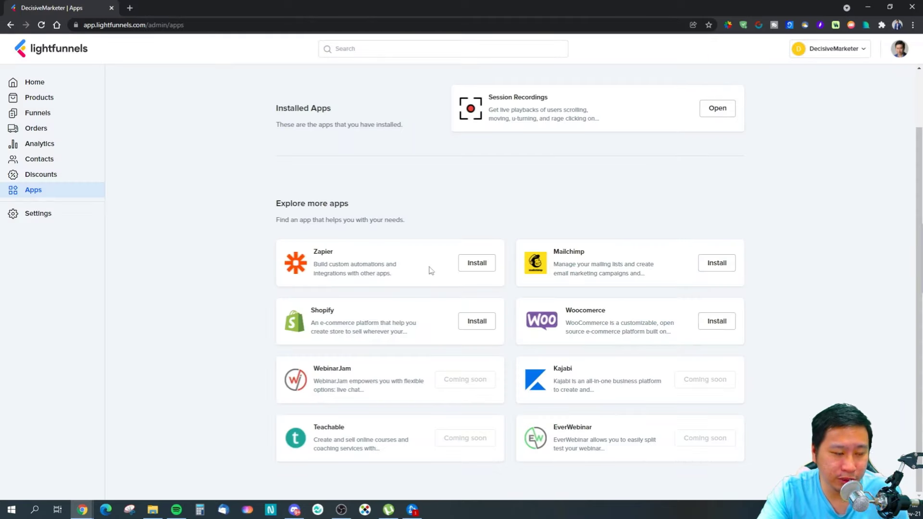
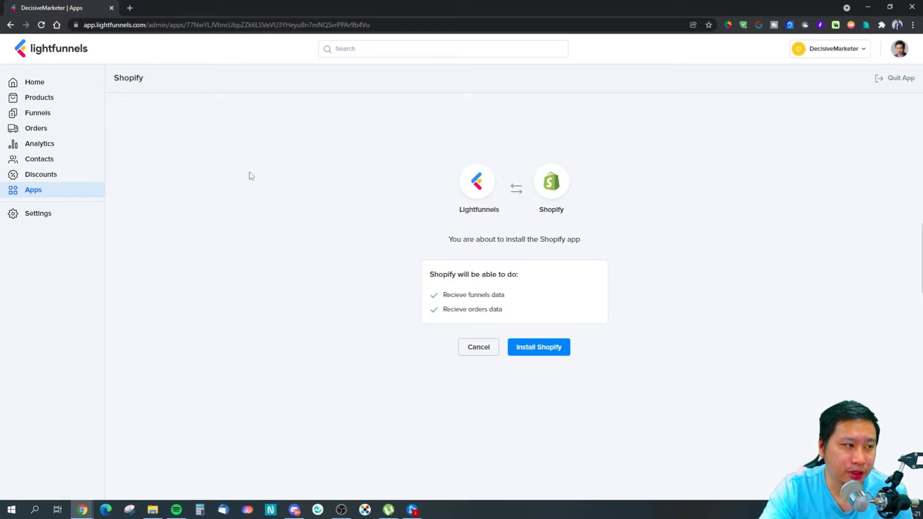
left_click(478, 349)
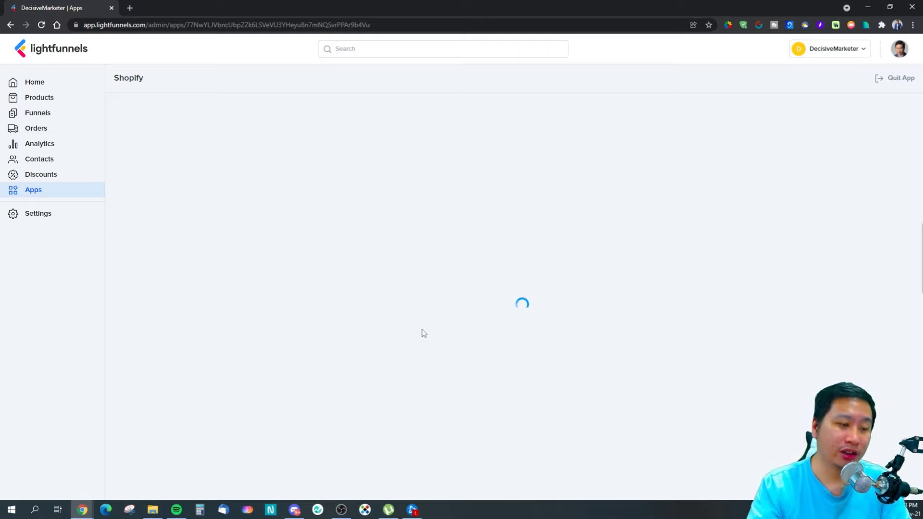
Open the Home dashboard and look over its sales, visits, leads, conversion rate and top-seller sections
left_click(48, 82)
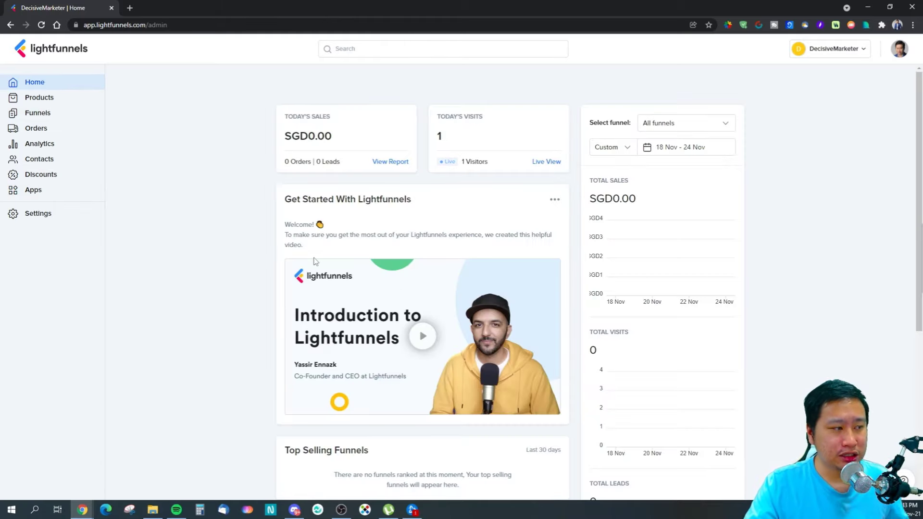
scroll(244, 255, "down", 5)
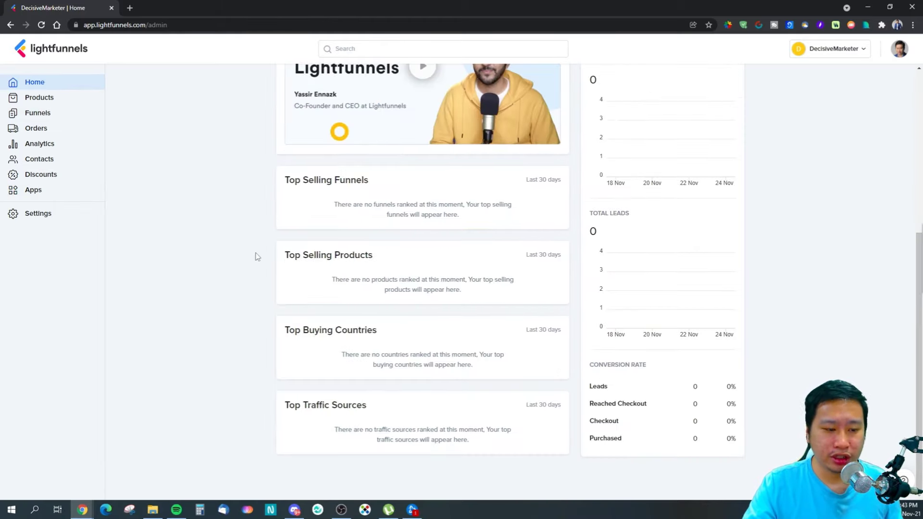
scroll(319, 262, "up", 3)
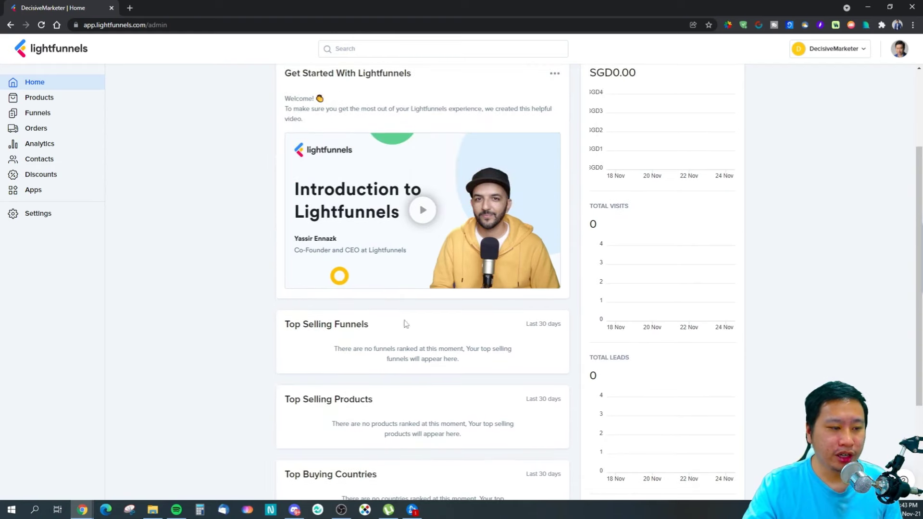
scroll(462, 347, "down", 3)
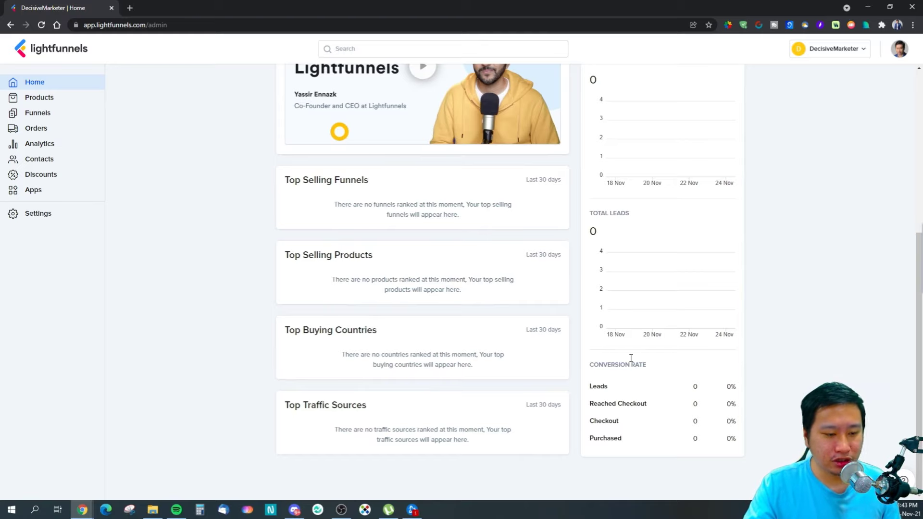
scroll(627, 346, "up", 4)
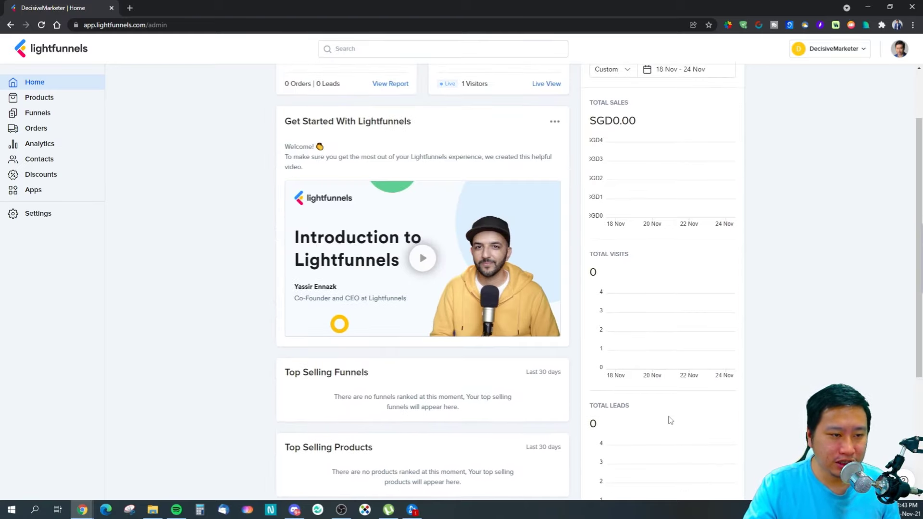
scroll(642, 376, "up", 2)
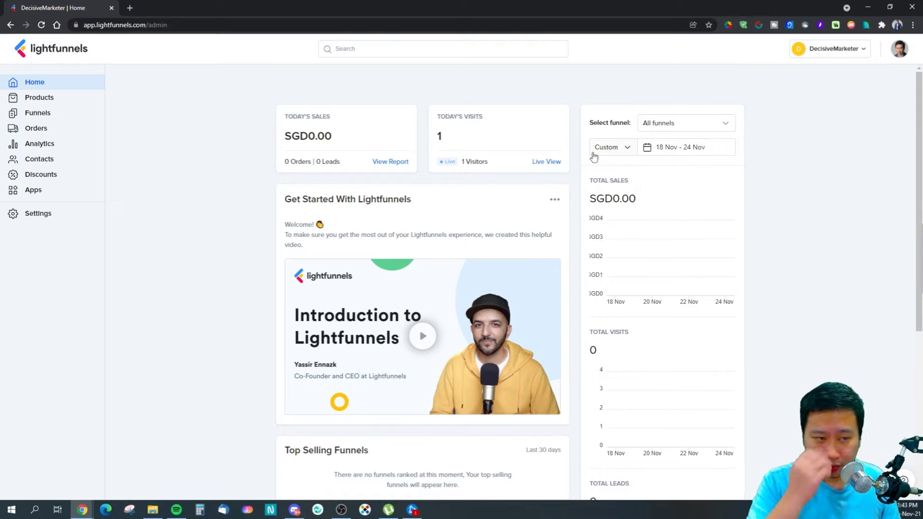
Open the Gulikit Dock for Nintendo Switch product for editing from the products list and look over its details
left_click(52, 102)
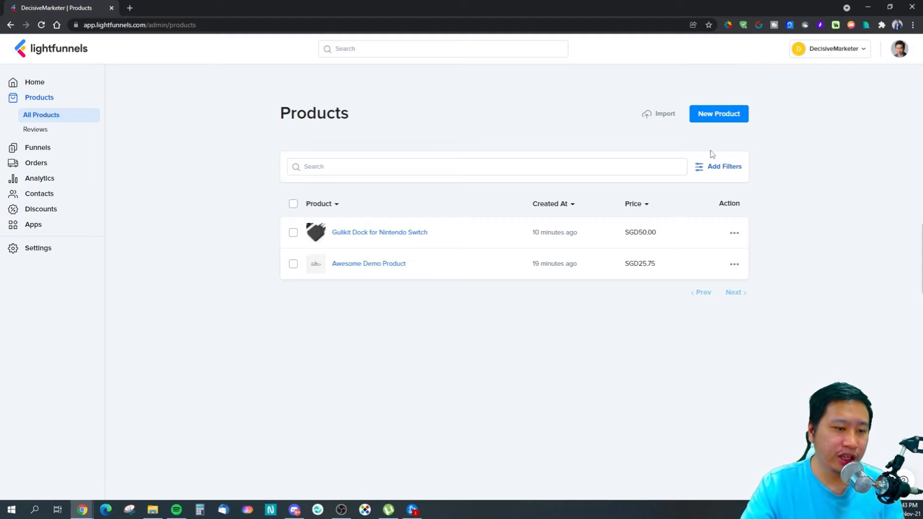
left_click(733, 234)
left_click(718, 250)
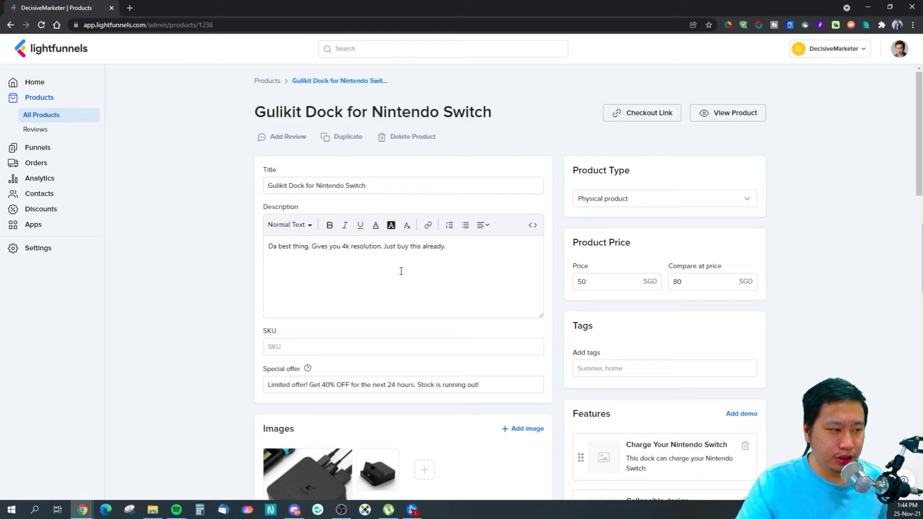
scroll(403, 270, "down", 3)
scroll(347, 243, "up", 2)
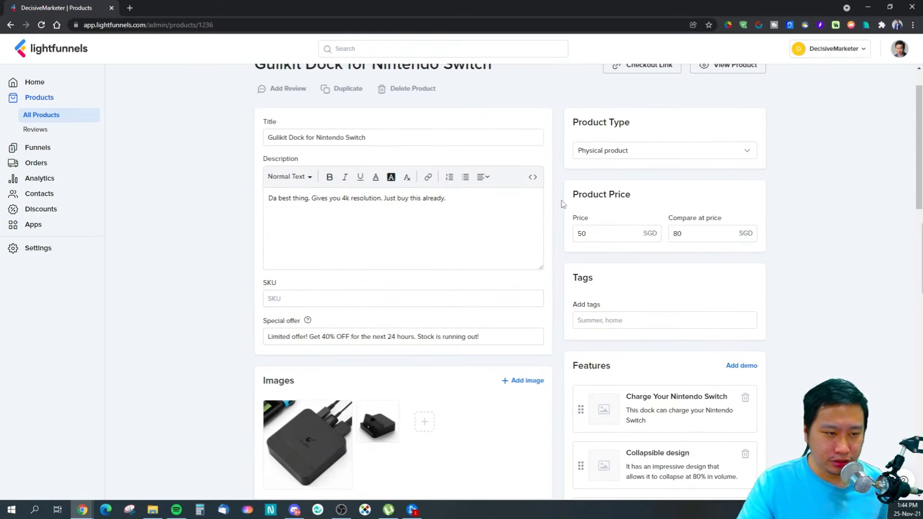
View the available product types for the Gulikit Dock and leave it as a physical product
left_click(624, 155)
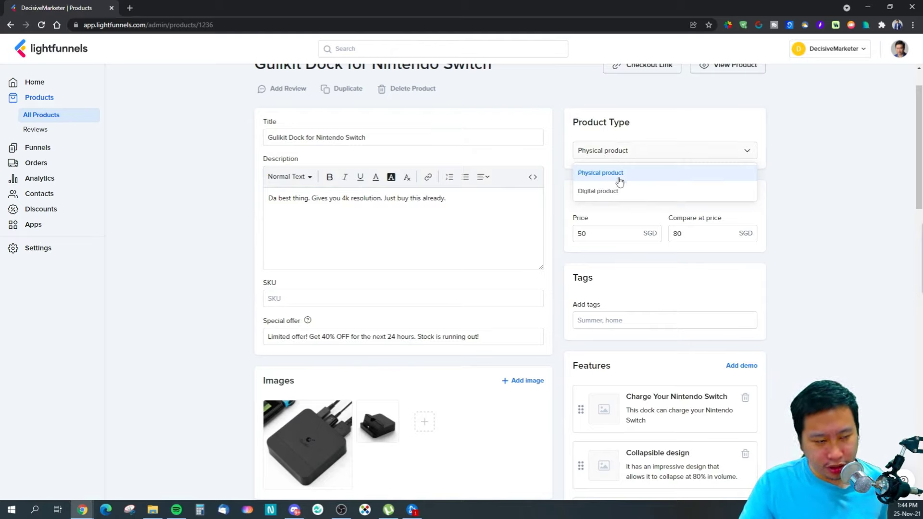
left_click(834, 192)
left_click(634, 150)
left_click(634, 150)
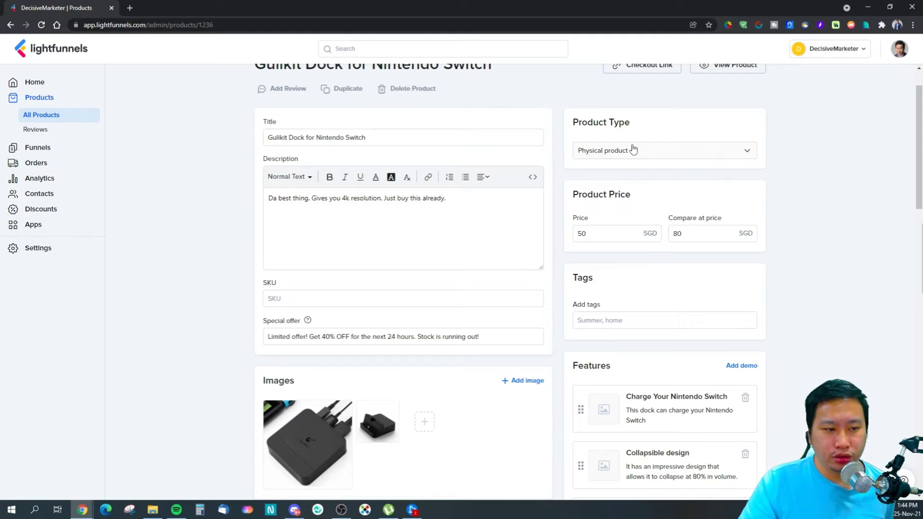
left_click(633, 150)
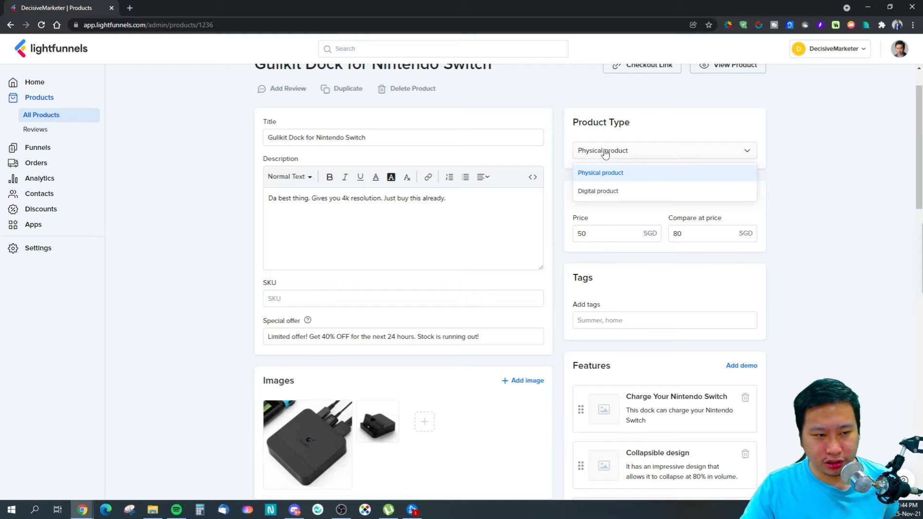
left_click(841, 233)
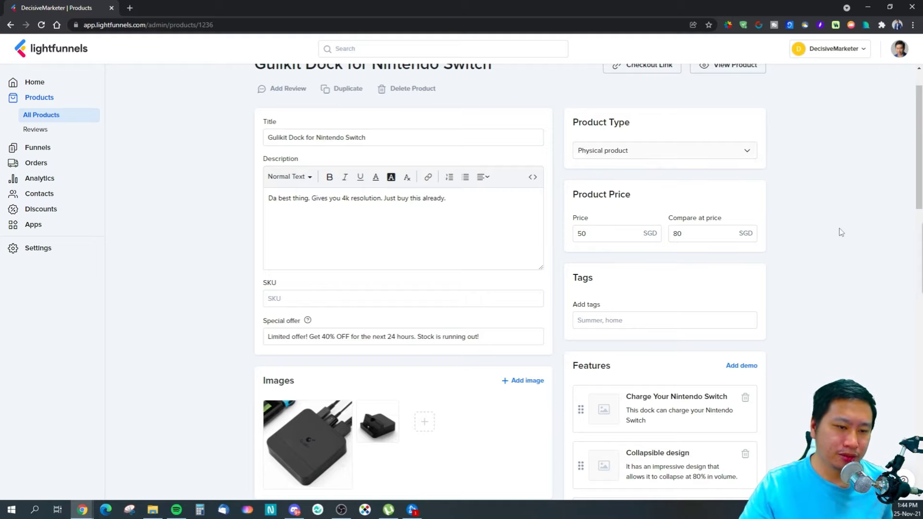
Look over the product's settings, including its compare-at price and the help example for the special offer text
scroll(841, 232, "down", 8)
scroll(841, 233, "up", 9)
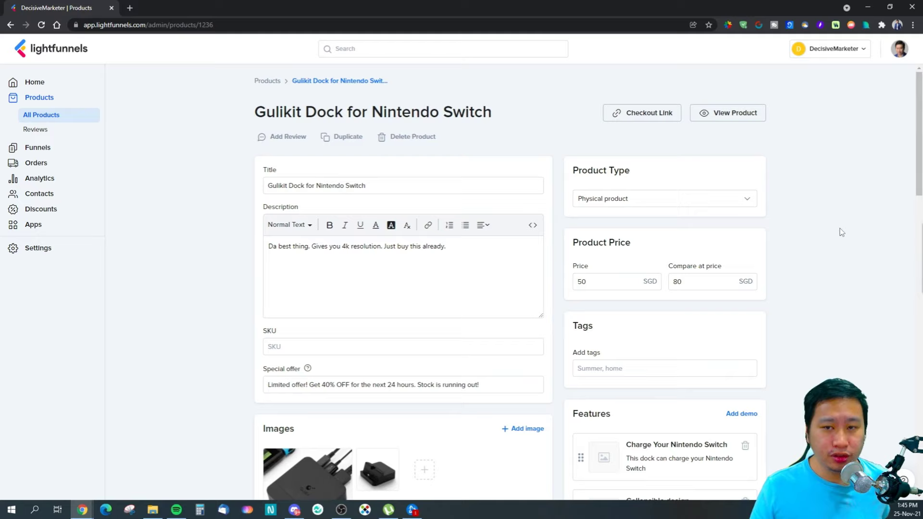
scroll(793, 226, "down", 2)
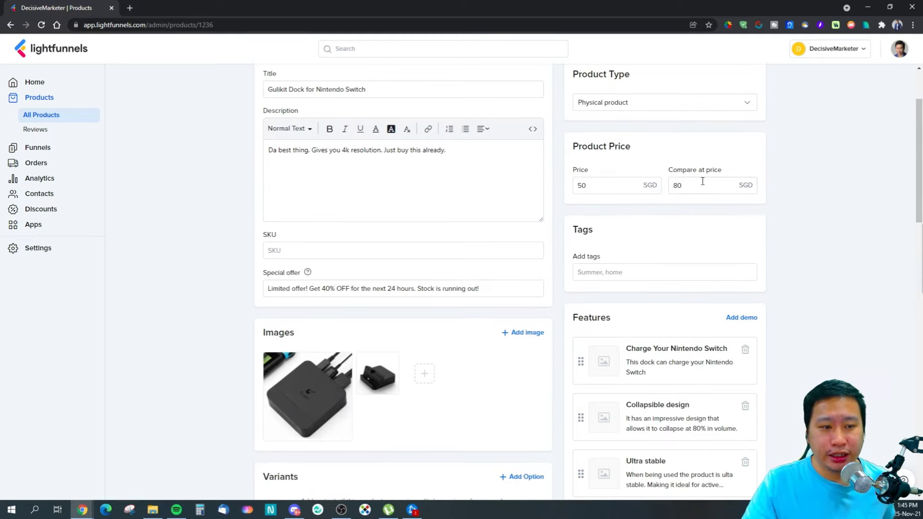
left_click(673, 184)
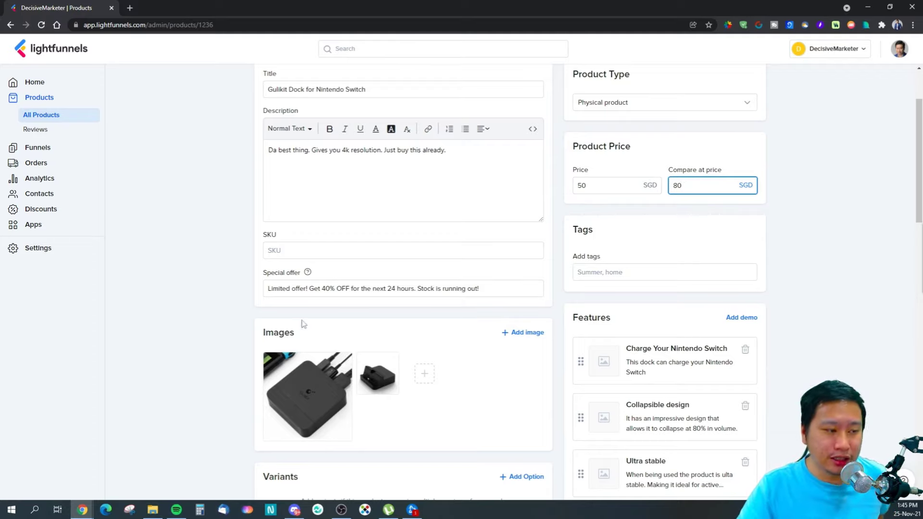
mouse_move(308, 274)
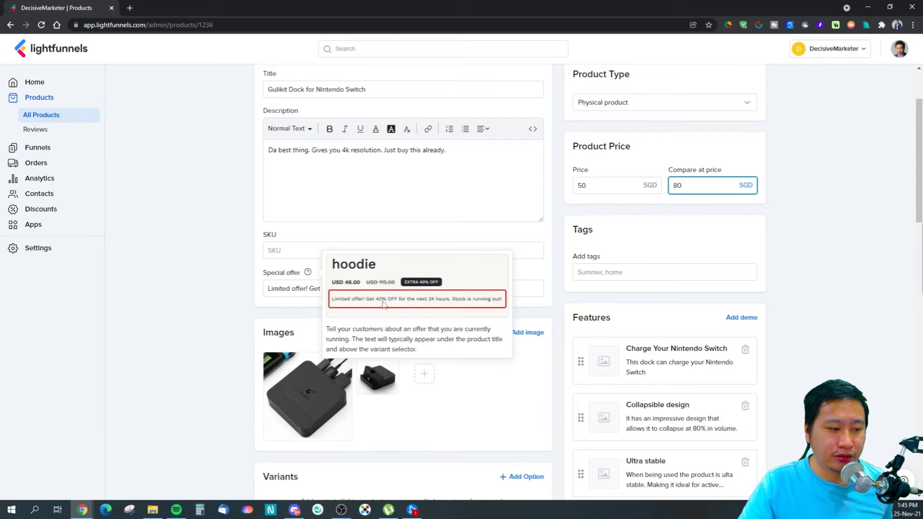
left_click(857, 262)
scroll(817, 205, "up", 2)
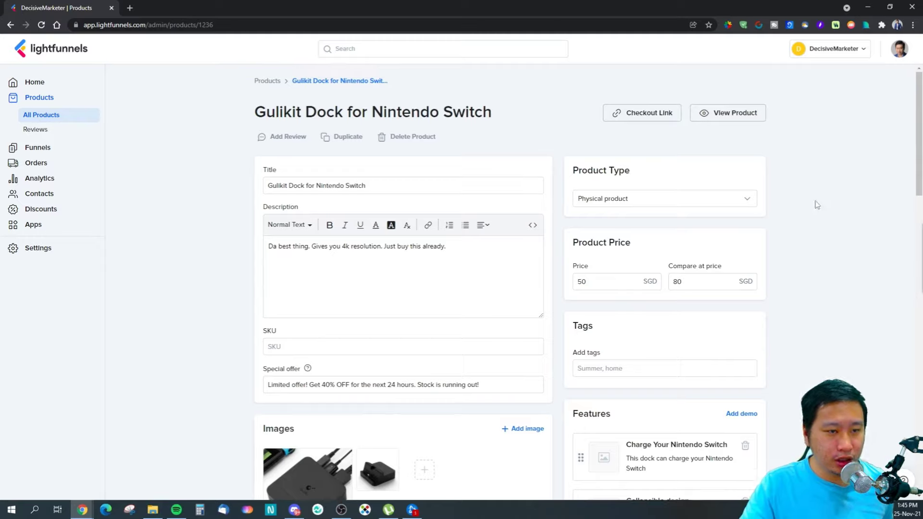
Open the product's live page and examine the special offer text under its title
left_click(727, 114)
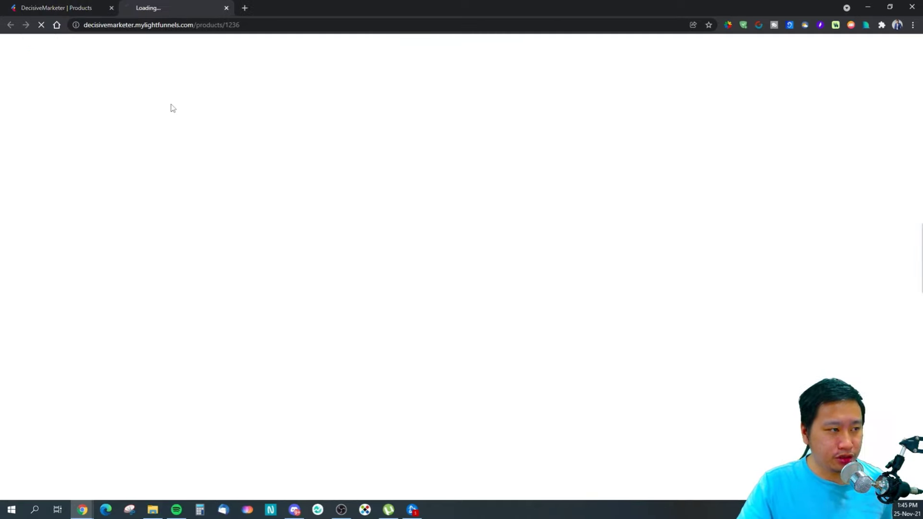
left_click(56, 8)
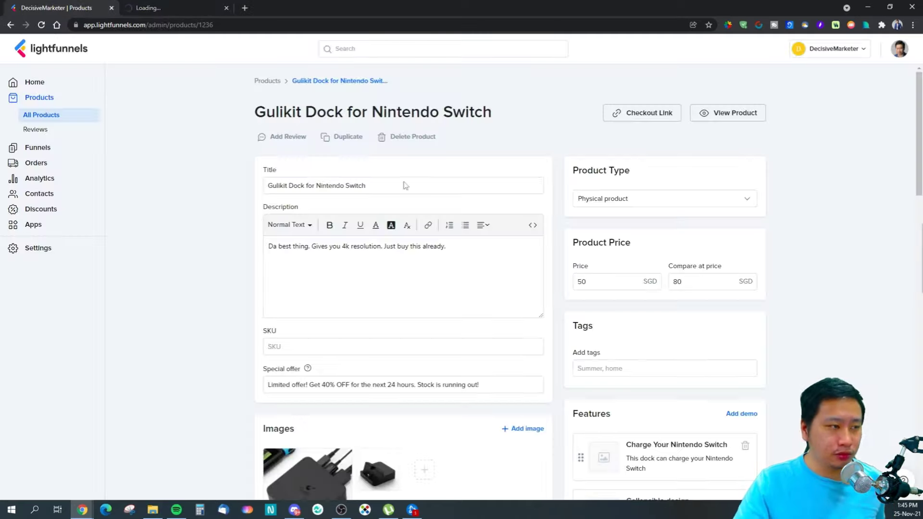
scroll(803, 312, "down", 4)
left_click(150, 6)
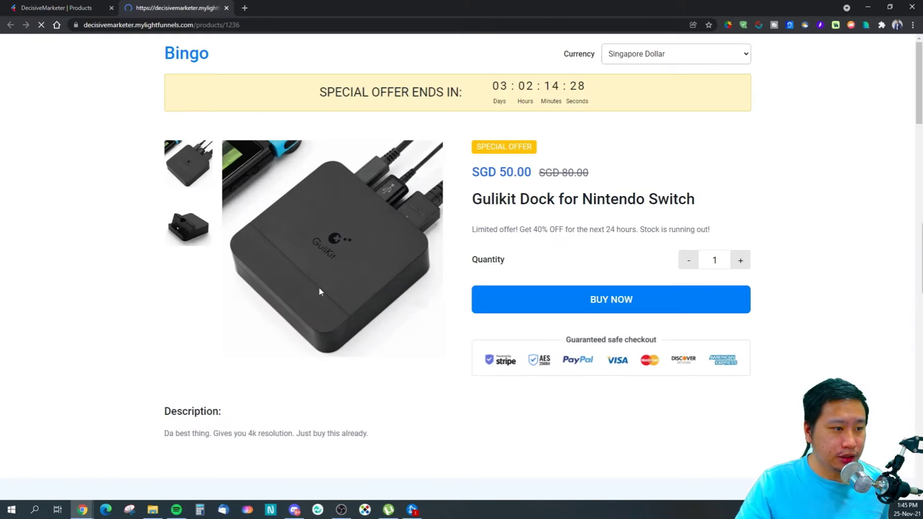
left_click_drag(471, 230, 680, 230)
left_click(680, 231)
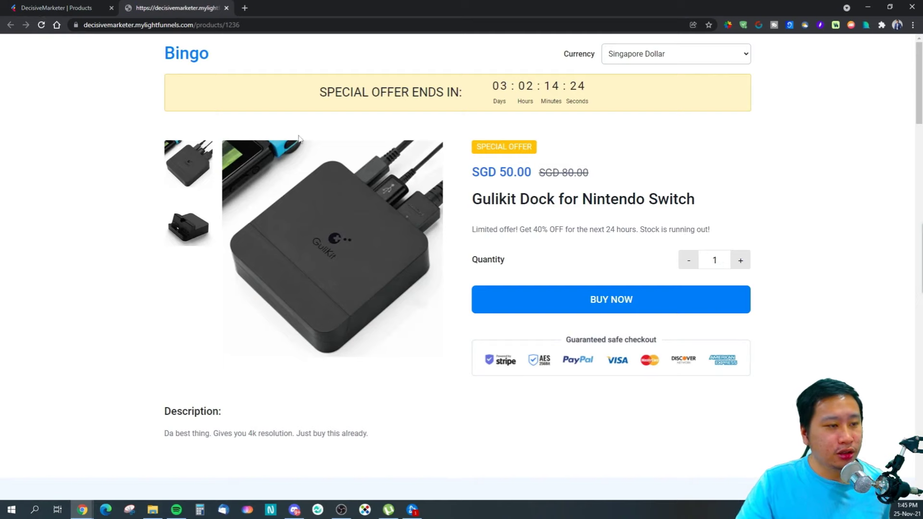
Return to the product editor and add two variant options
left_click(32, 4)
scroll(719, 350, "down", 2)
scroll(673, 240, "up", 2)
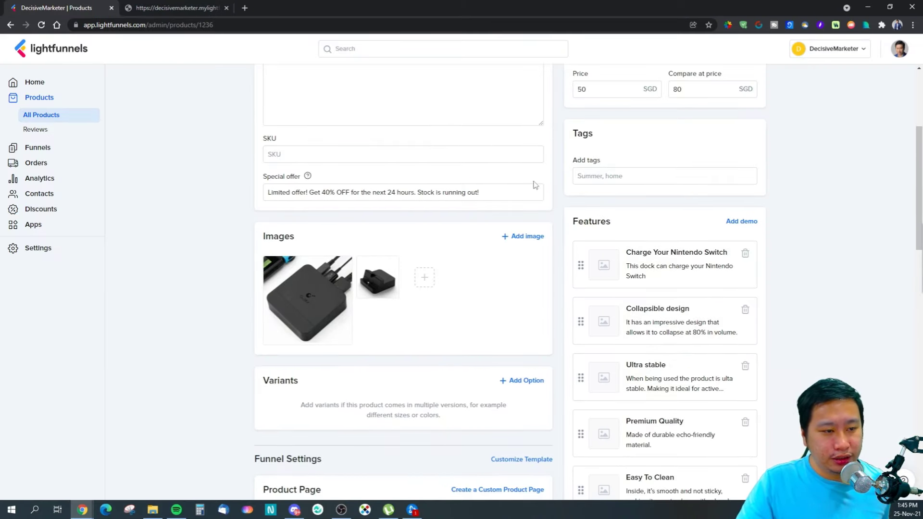
scroll(492, 319, "down", 2)
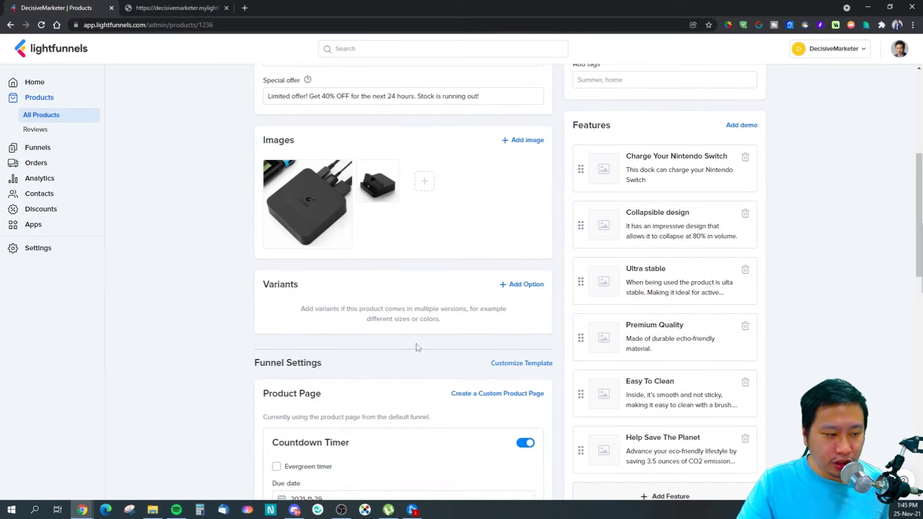
left_click(519, 286)
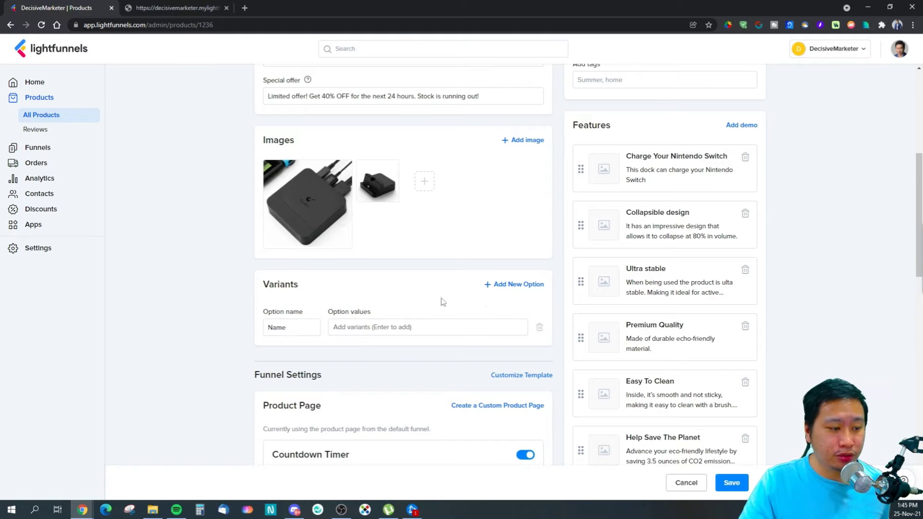
left_click(495, 286)
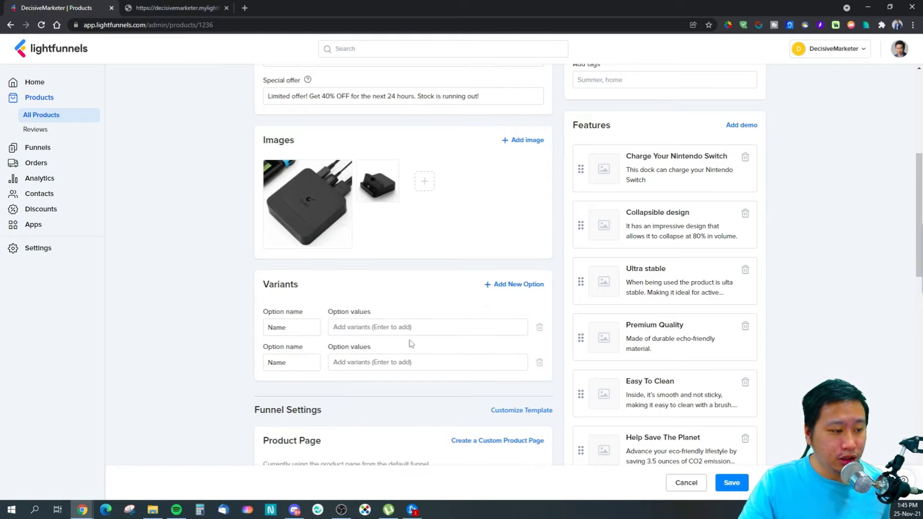
Add black and blue as values for the first variant option
left_click(299, 327)
left_click_drag(292, 328, 270, 327)
key("Tab")
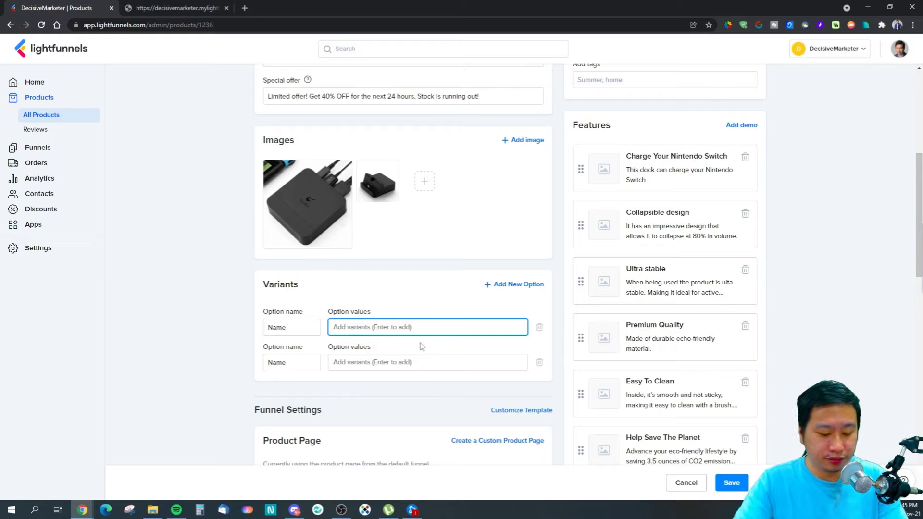
type("col")
key("BackSpace")
key("BackSpace")
key("BackSpace")
type("black")
key("Return")
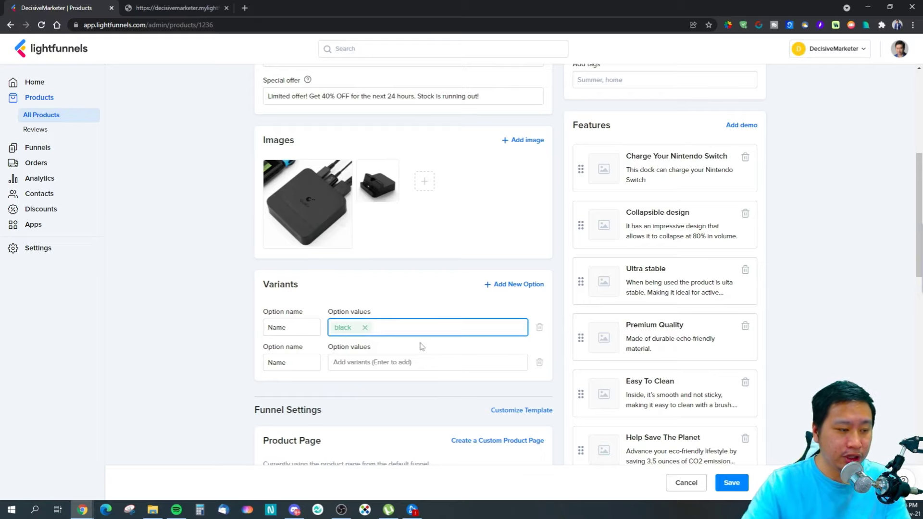
type("blue")
key("Return")
Remove the values from the first variant option and delete both variant options
left_click(407, 327)
left_click(365, 327)
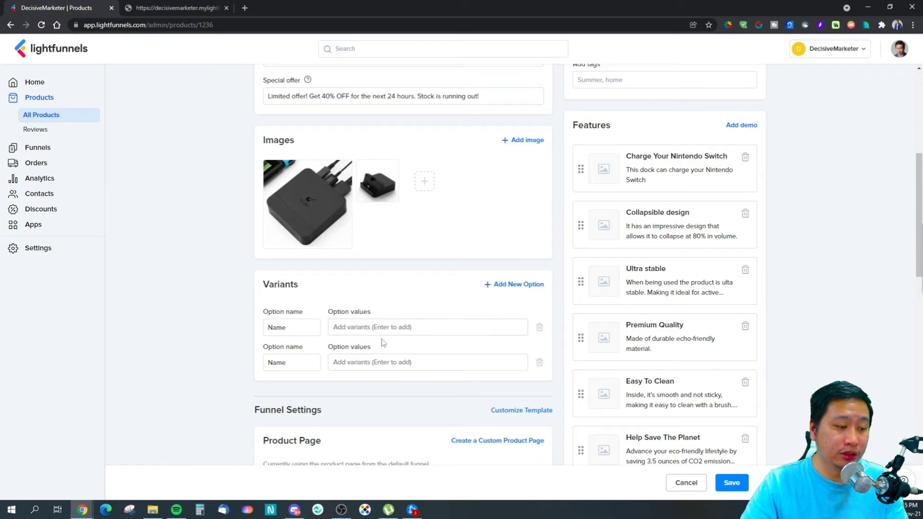
left_click(539, 328)
left_click(539, 328)
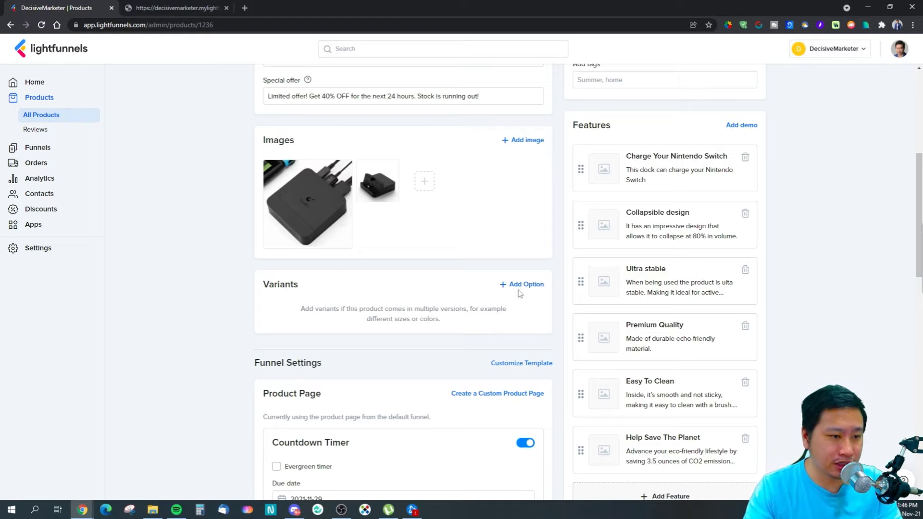
Examine the product's Tags field and its Features list in the editor
scroll(755, 256, "up", 4)
scroll(597, 238, "down", 1)
scroll(598, 238, "down", 3)
scroll(526, 221, "up", 2)
left_click(619, 173)
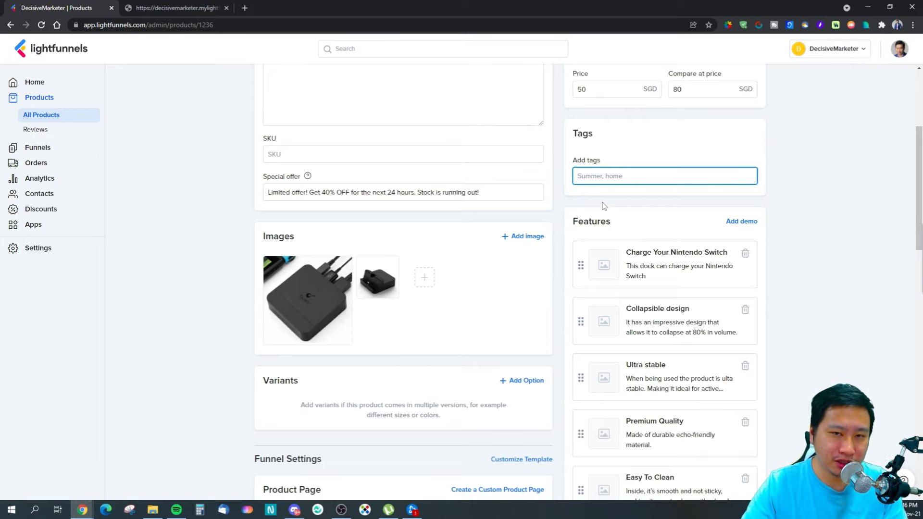
left_click(764, 245)
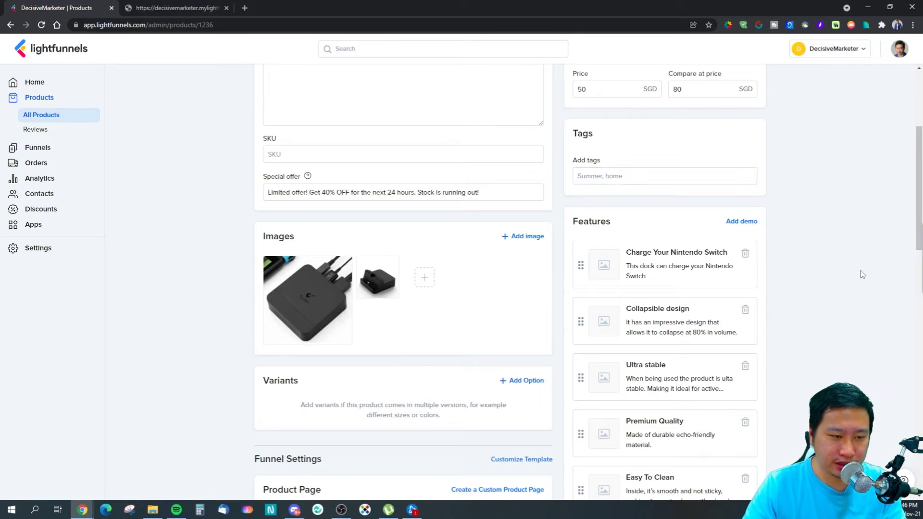
scroll(672, 243, "down", 3)
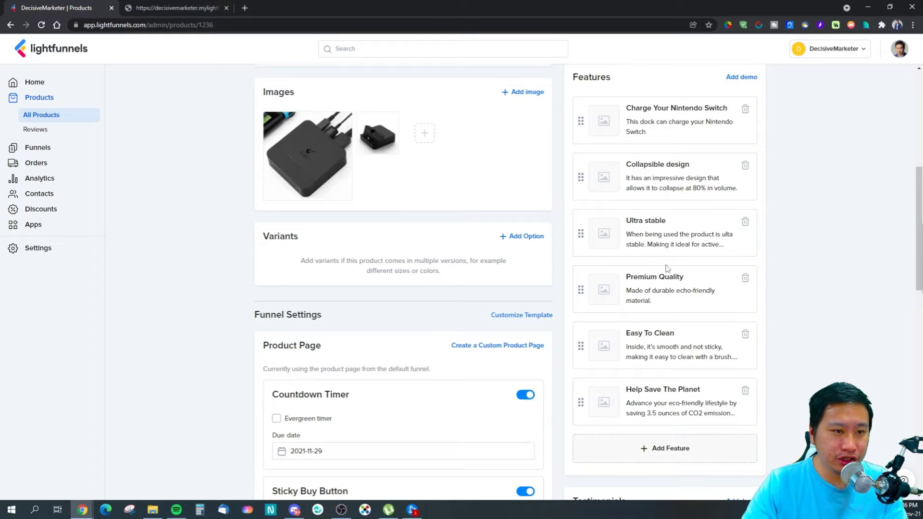
Open the live product page again, close the duplicate copy, look down the page and return to the editor
scroll(667, 268, "up", 7)
left_click(709, 113)
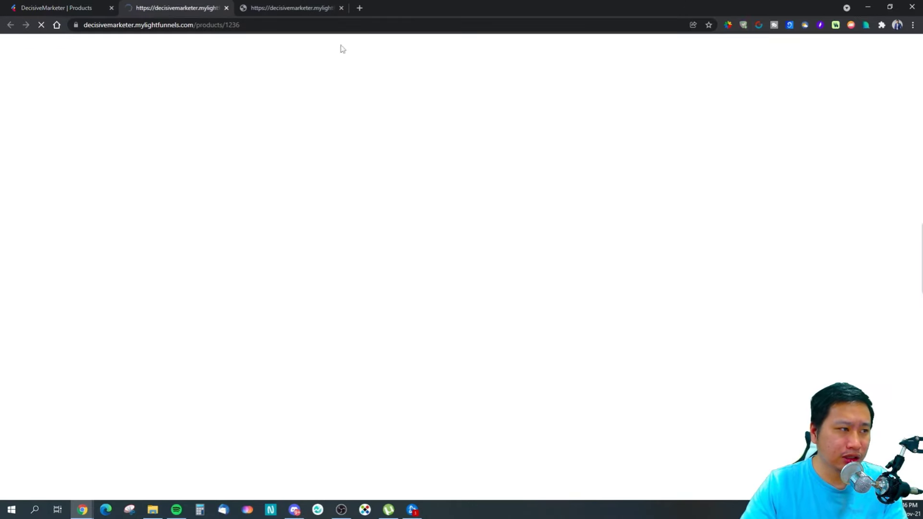
left_click(226, 7)
scroll(406, 237, "down", 3)
left_click(159, 7)
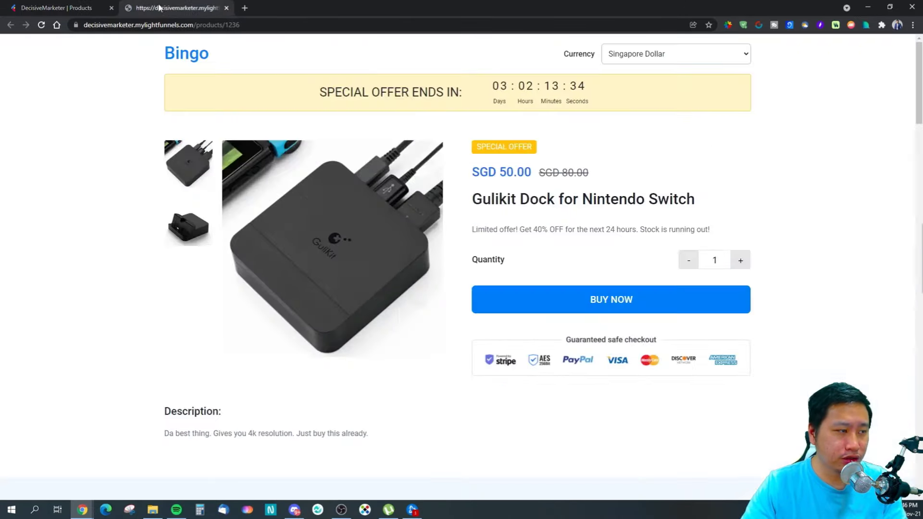
scroll(383, 319, "down", 8)
key("ctrl+1")
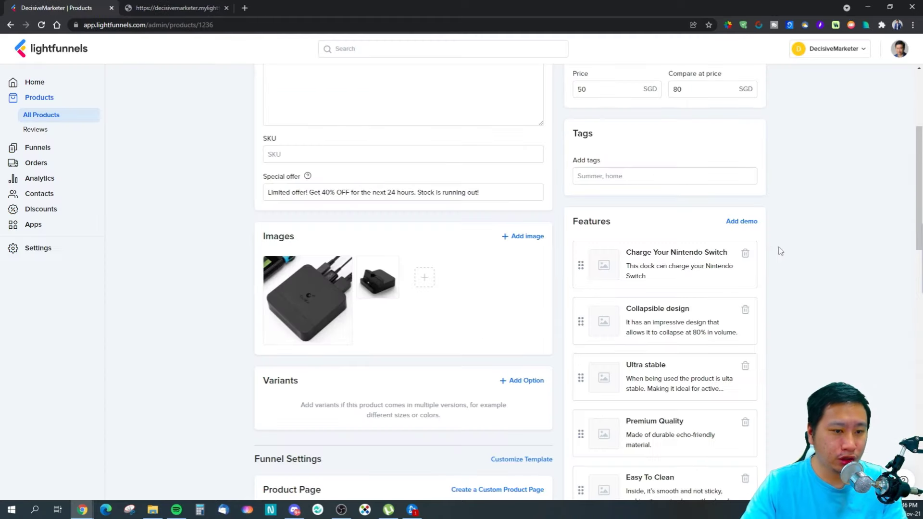
Compare the Features list in the editor with the features section on the live product page
scroll(682, 287, "down", 3)
left_click(196, 9)
scroll(298, 284, "down", 7)
scroll(480, 240, "up", 3)
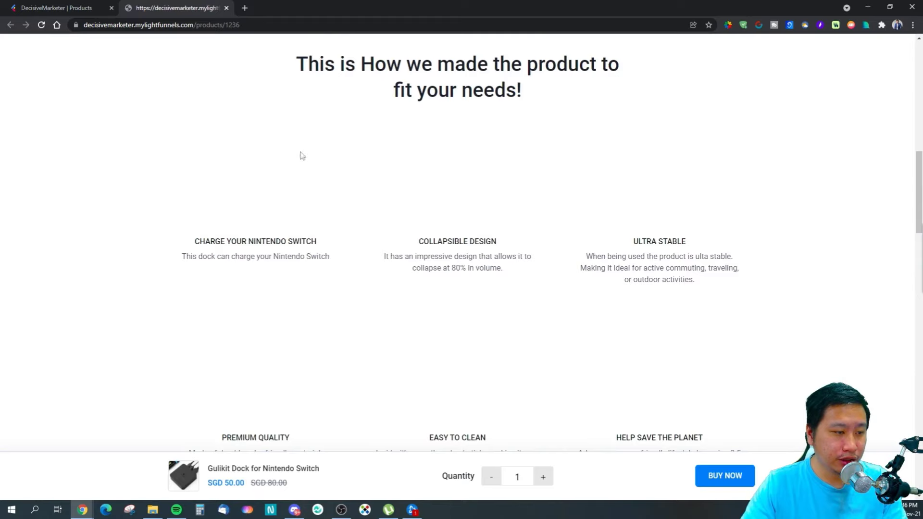
key("ctrl+Tab")
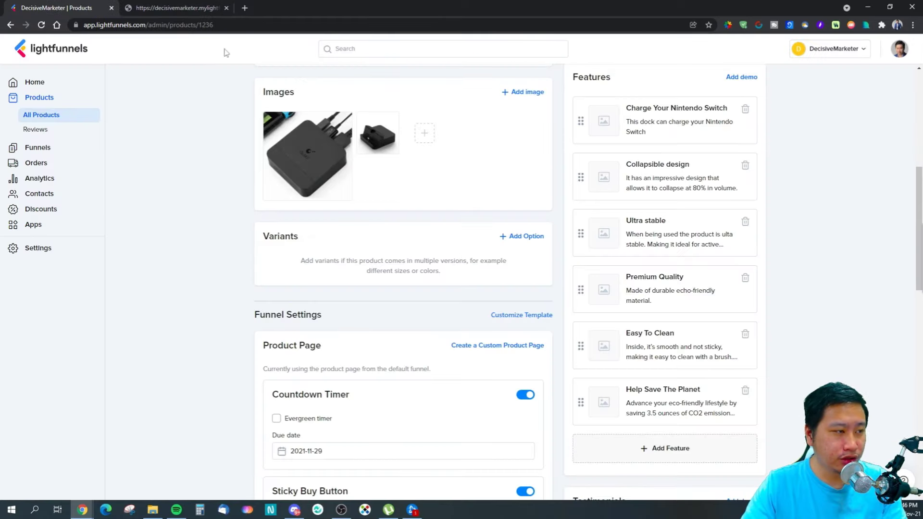
key("ctrl+Tab")
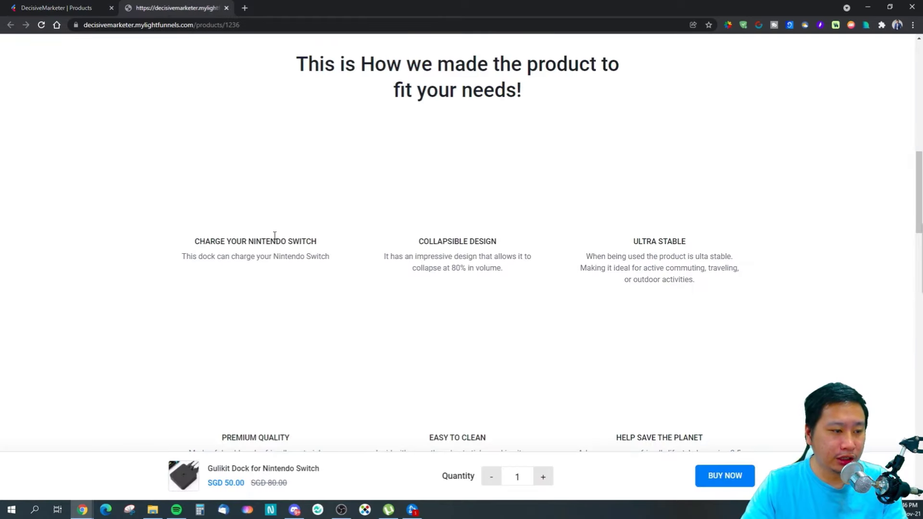
scroll(318, 365, "down", 4)
scroll(482, 319, "up", 2)
Compare the editor's Testimonials list with the live page's testimonials section and advance its carousel to another testimonial
left_click(96, 9)
scroll(600, 258, "down", 8)
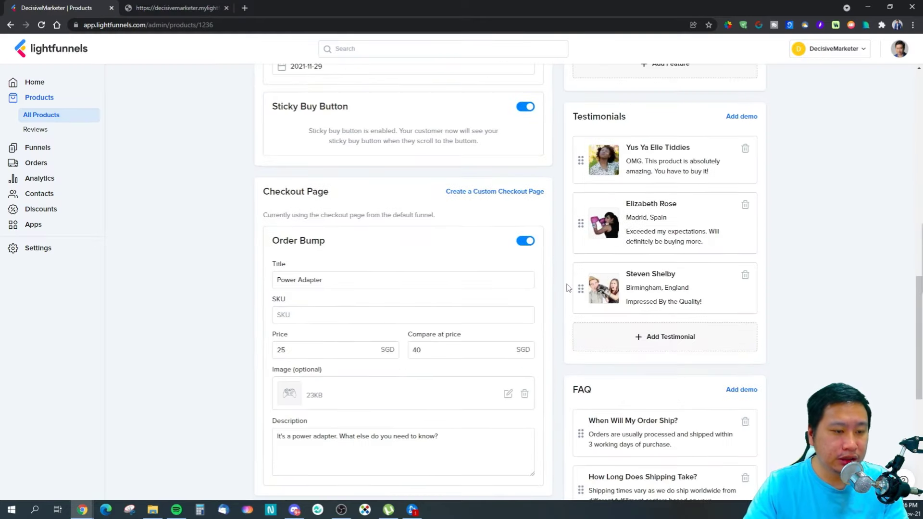
key("ctrl+Tab")
scroll(375, 284, "down", 9)
left_click(733, 202)
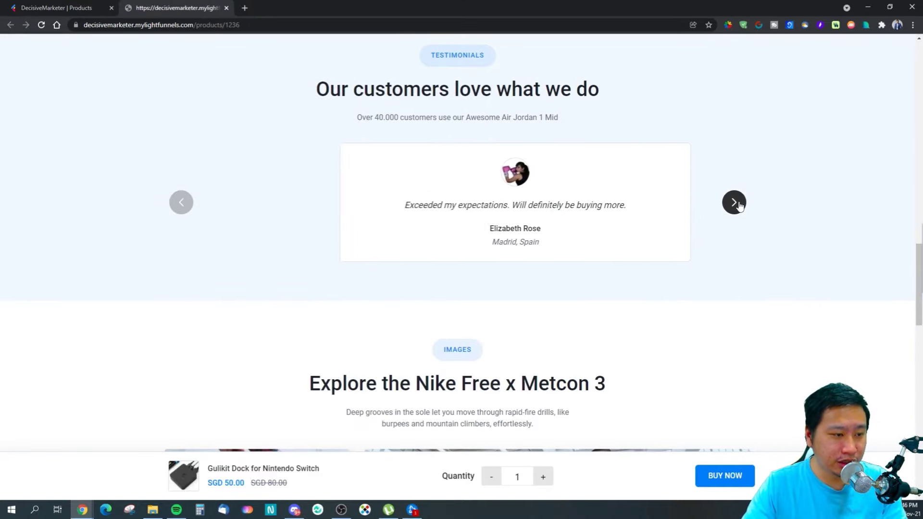
Cycle through the live page's customer testimonials and check them against the entries in the product editor
left_click(733, 202)
left_click(735, 203)
left_click(734, 202)
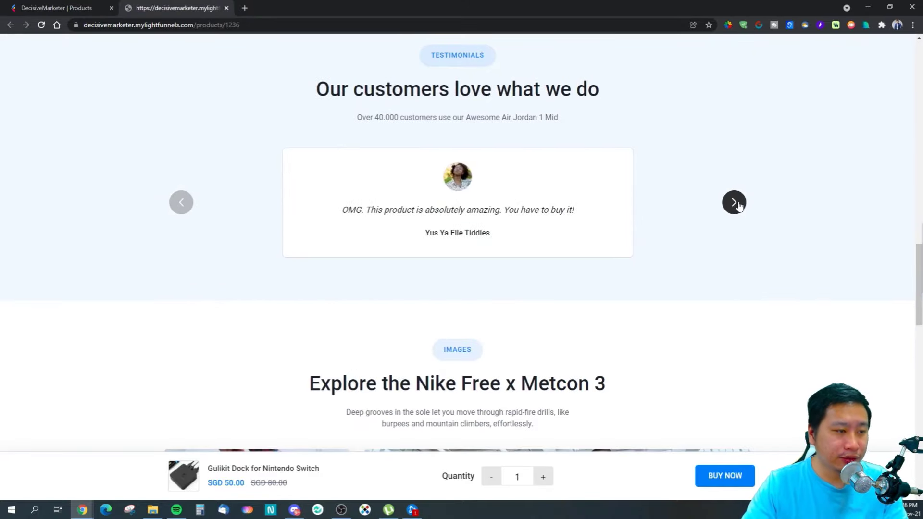
left_click(734, 203)
left_click(734, 202)
left_click(737, 204)
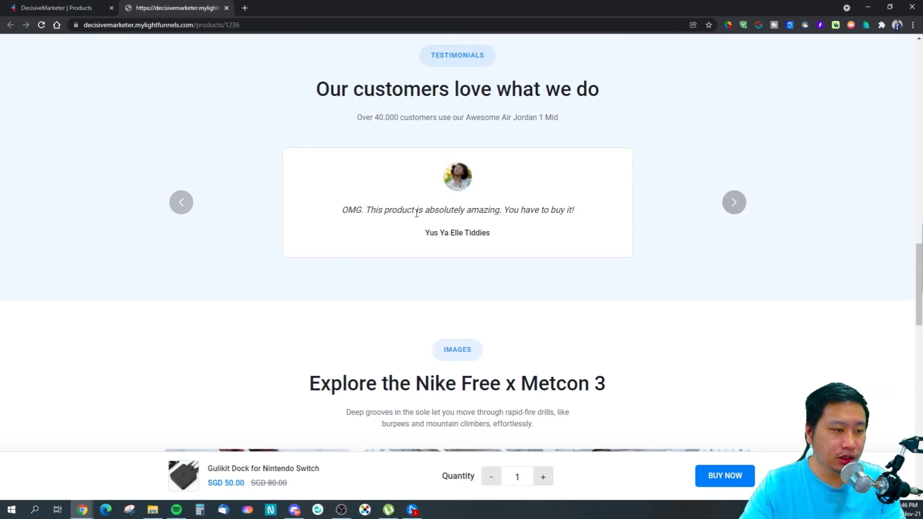
left_click(83, 7)
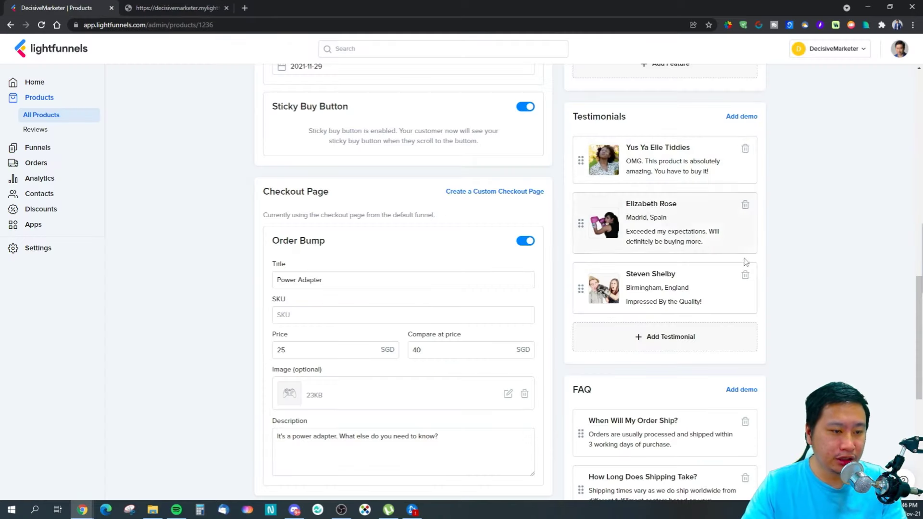
left_click(183, 7)
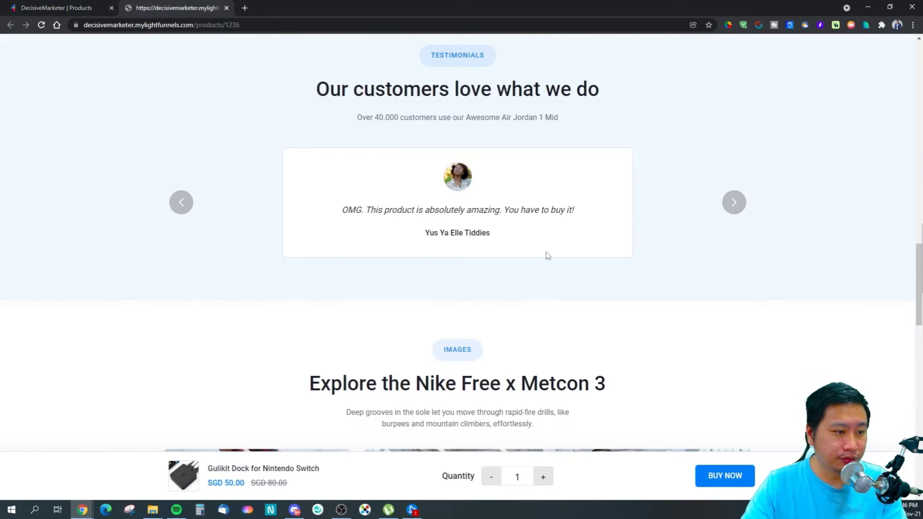
Compare the editor's FAQ list with the Frequently asked questions section on the live product page
left_click(102, 6)
scroll(820, 251, "down", 3)
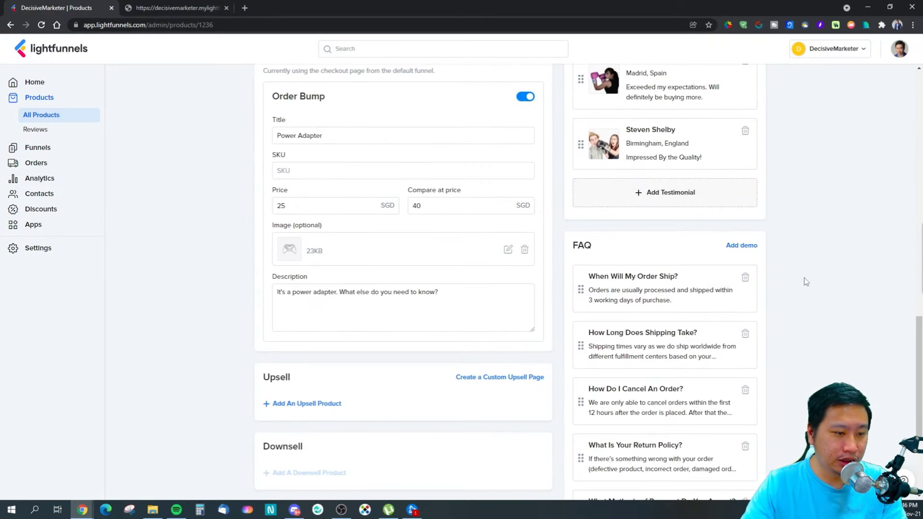
scroll(627, 266, "down", 1)
left_click(178, 8)
scroll(510, 334, "down", 8)
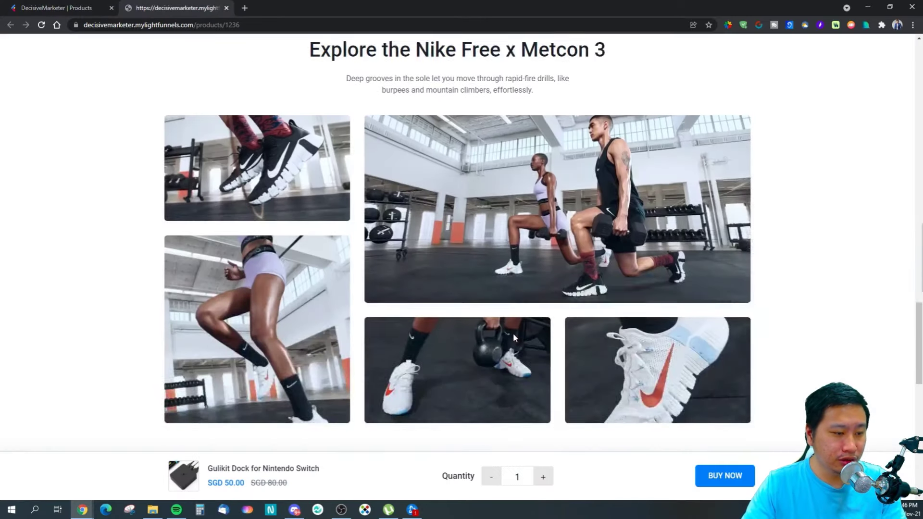
scroll(510, 334, "up", 4)
scroll(448, 335, "down", 15)
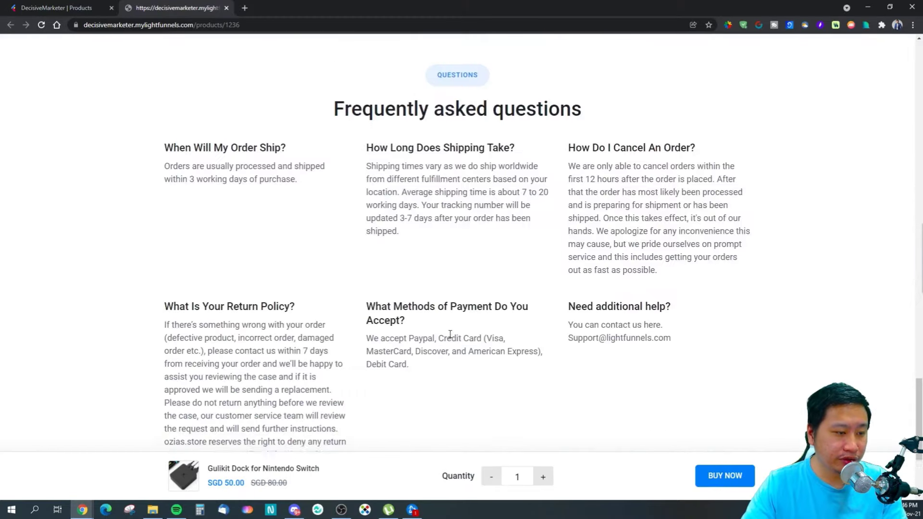
scroll(448, 336, "up", 4)
left_click_drag(218, 177, 406, 334)
left_click(575, 384)
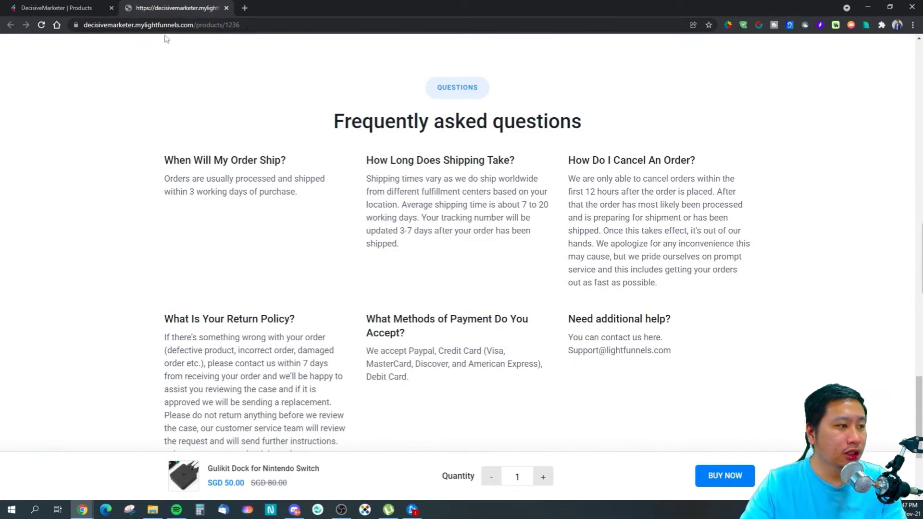
Create a custom product page from the product's Funnel Settings
left_click(20, 4)
scroll(440, 309, "down", 3)
scroll(439, 310, "up", 5)
scroll(438, 310, "up", 9)
scroll(438, 307, "down", 3)
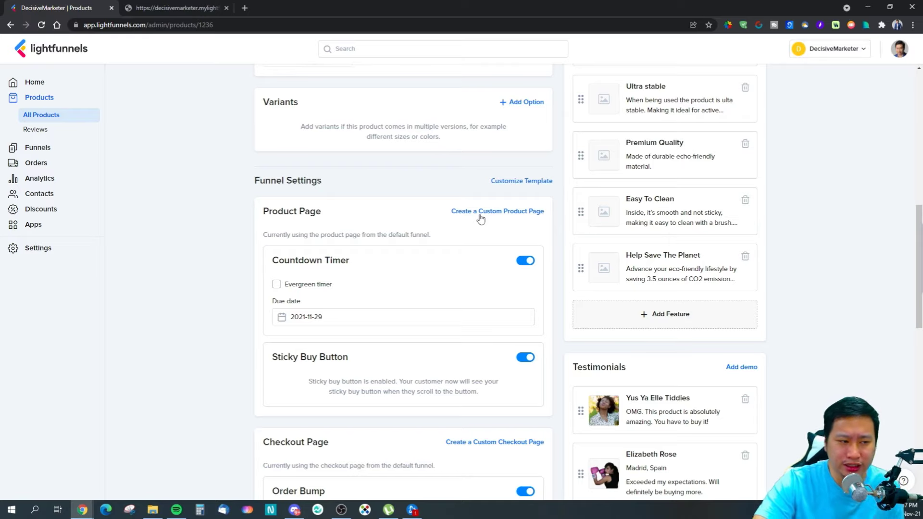
left_click(483, 216)
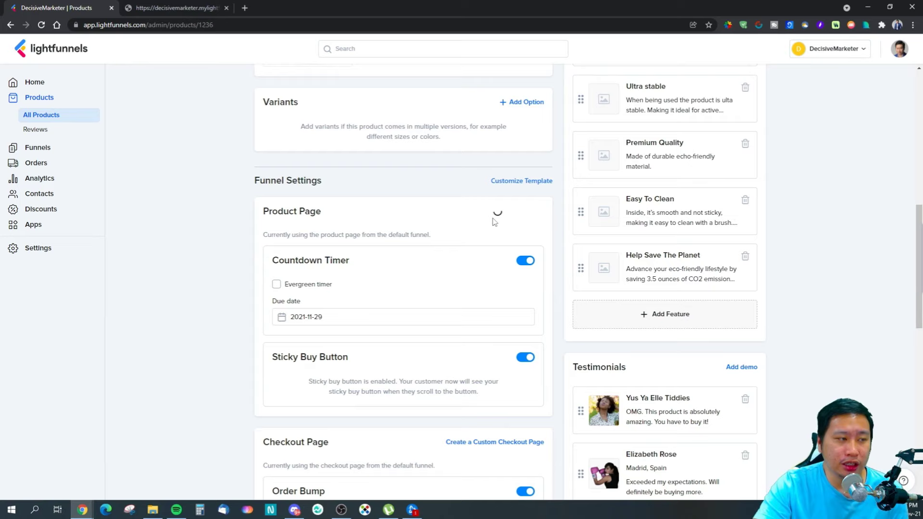
left_click(338, 264)
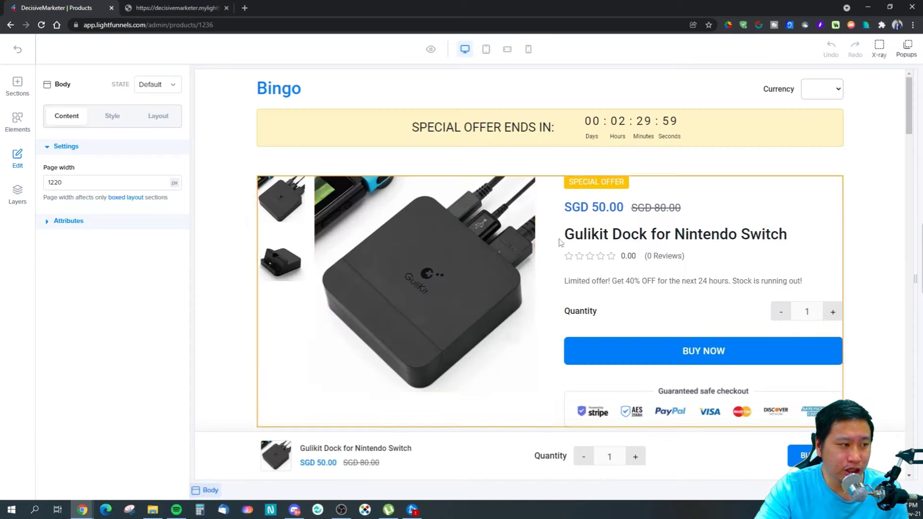
Examine the custom product page in the page builder, from the countdown banner and product details down to the features
scroll(550, 241, "down", 4)
scroll(543, 239, "down", 4)
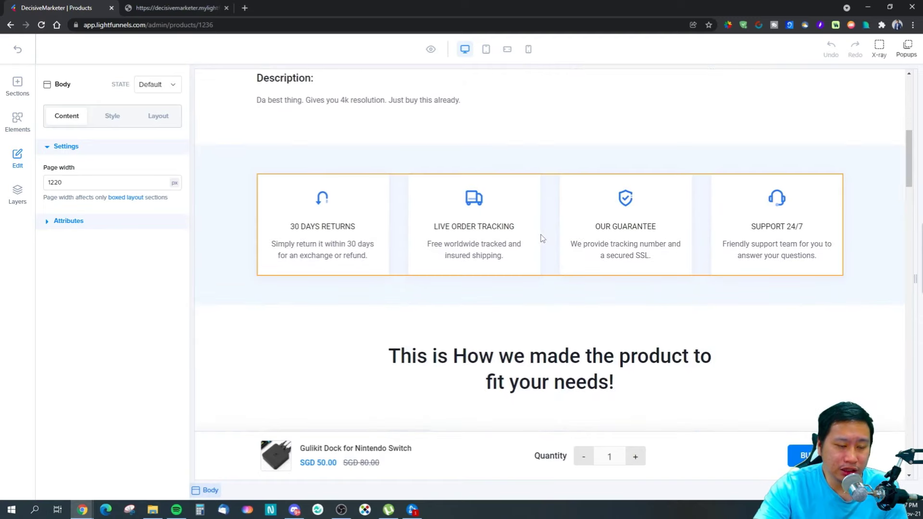
scroll(544, 231, "up", 8)
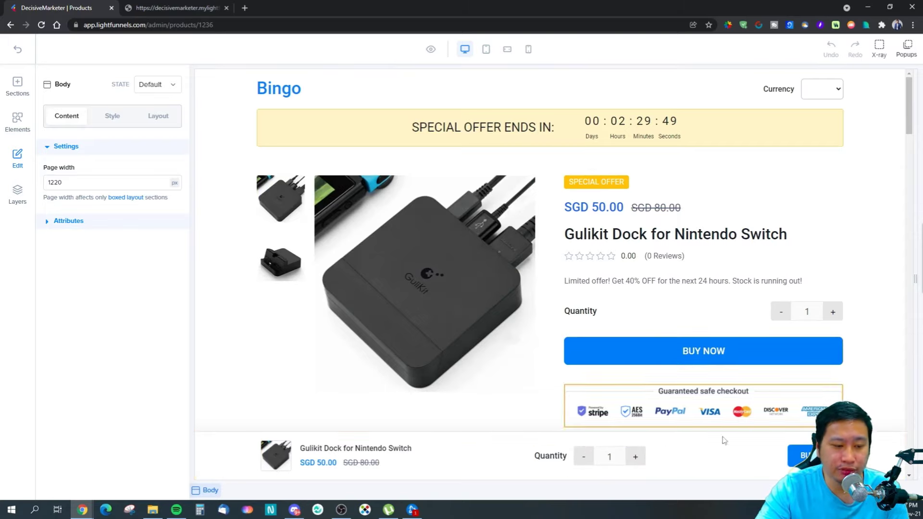
scroll(572, 420, "down", 10)
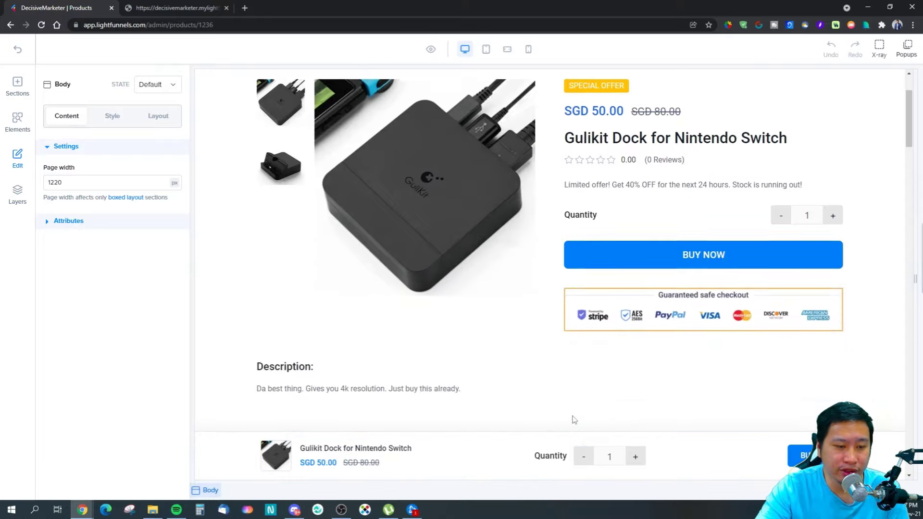
scroll(572, 420, "down", 4)
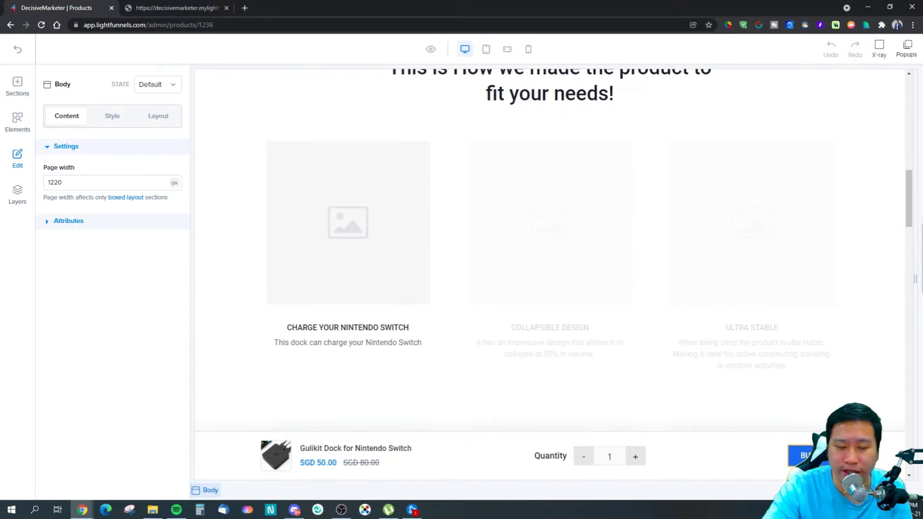
scroll(561, 391, "up", 12)
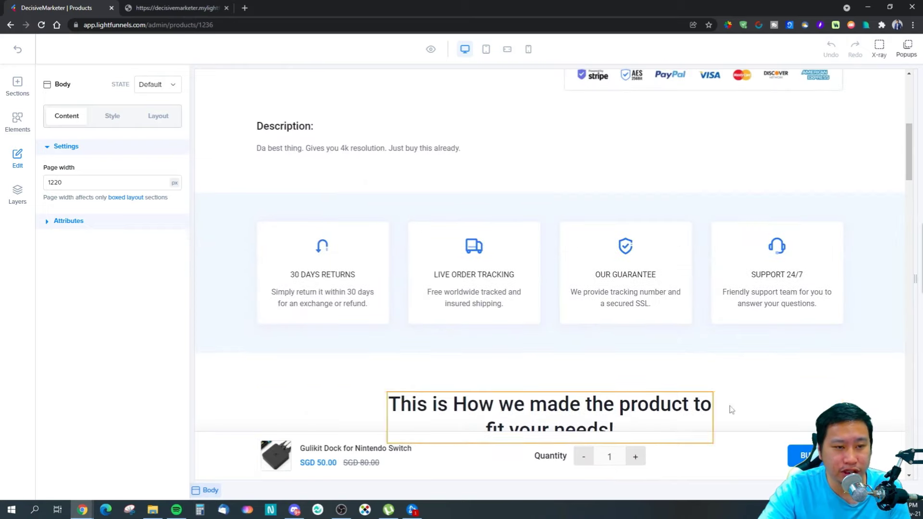
scroll(658, 377, "up", 2)
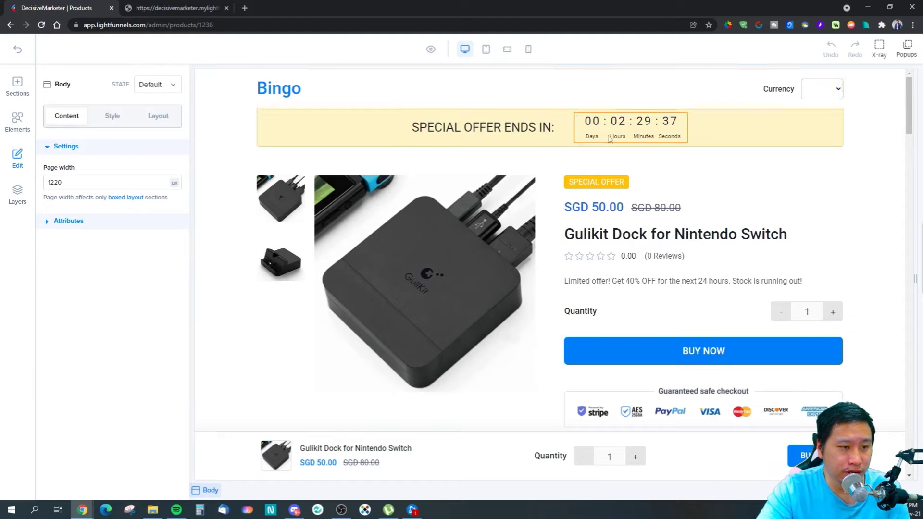
scroll(433, 250, "down", 3)
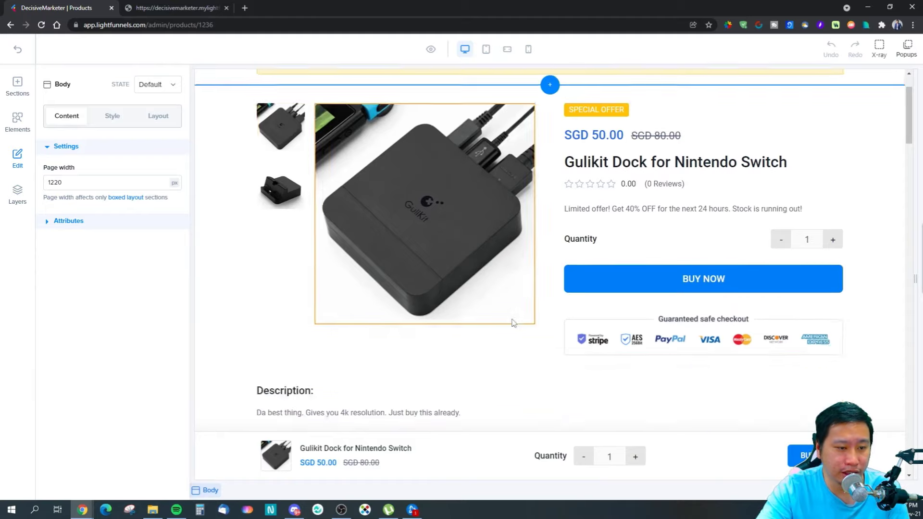
Browse the ready-made section templates for Product, How It Works, Hero and Testimonials
left_click(19, 83)
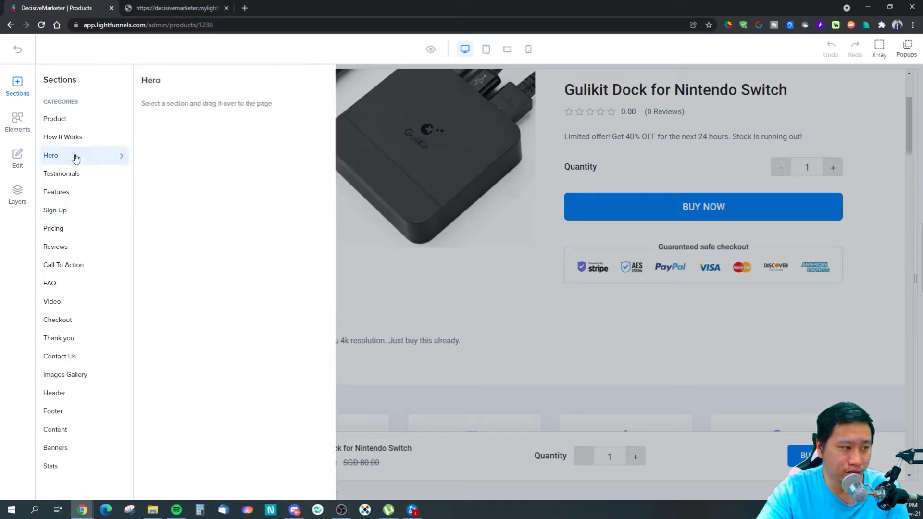
mouse_move(74, 115)
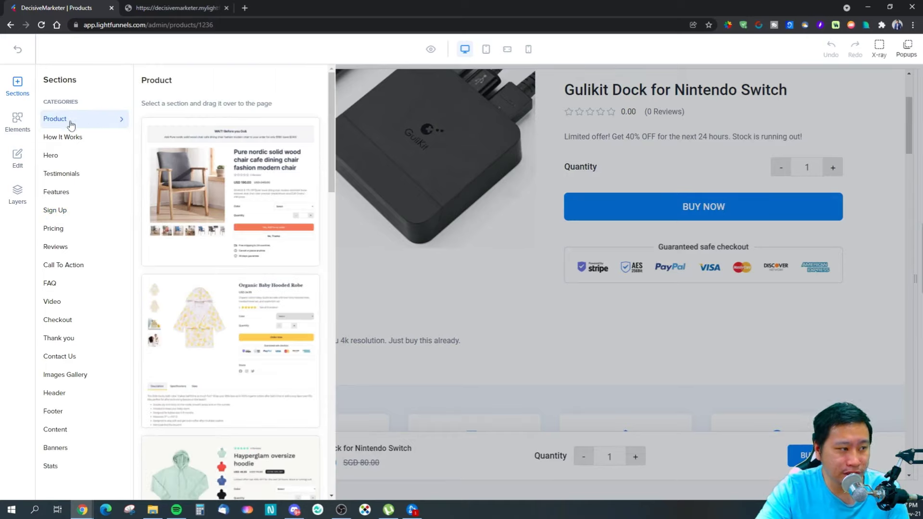
mouse_move(71, 138)
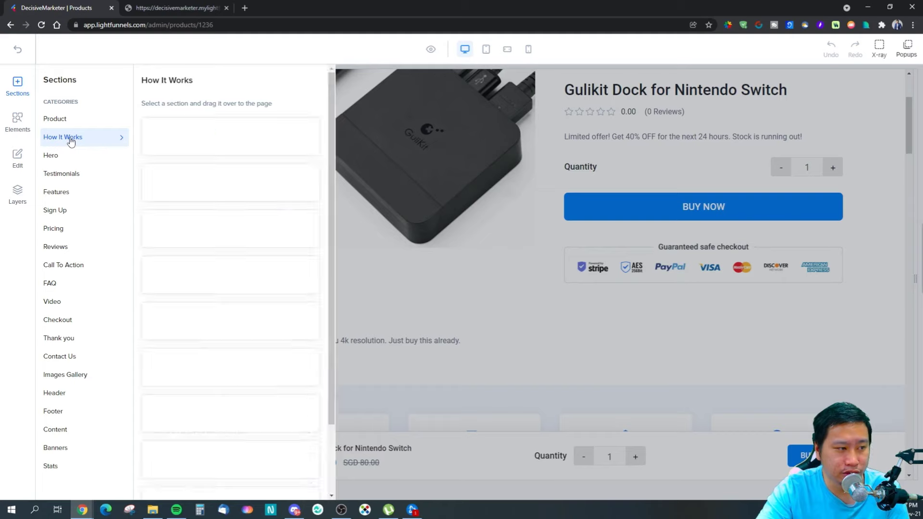
mouse_move(65, 164)
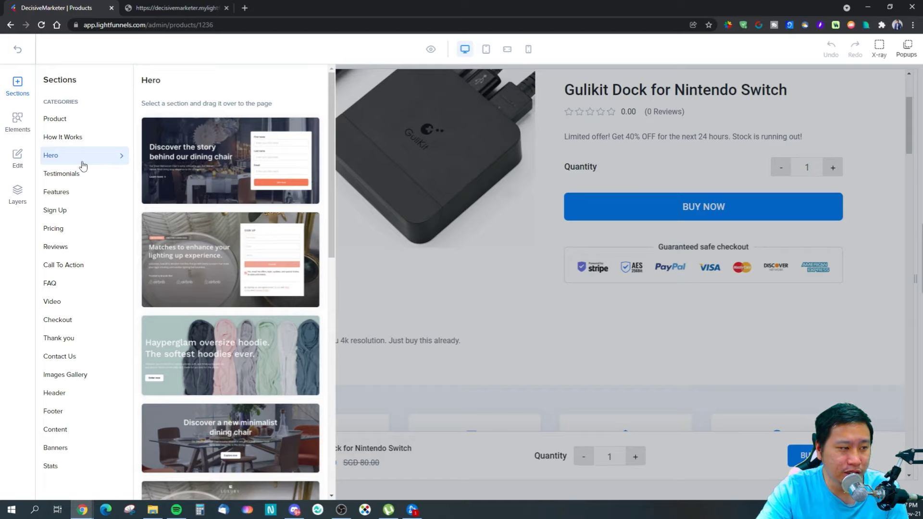
mouse_move(83, 179)
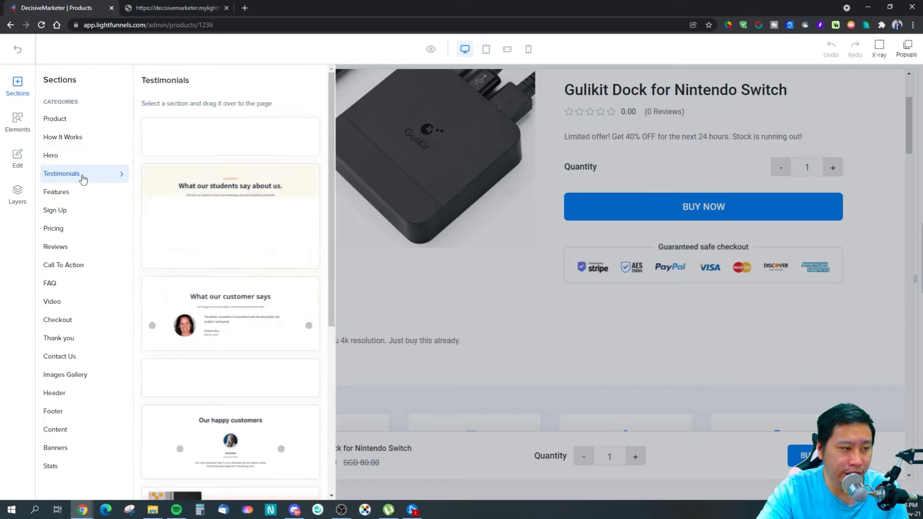
scroll(237, 262, "down", 6)
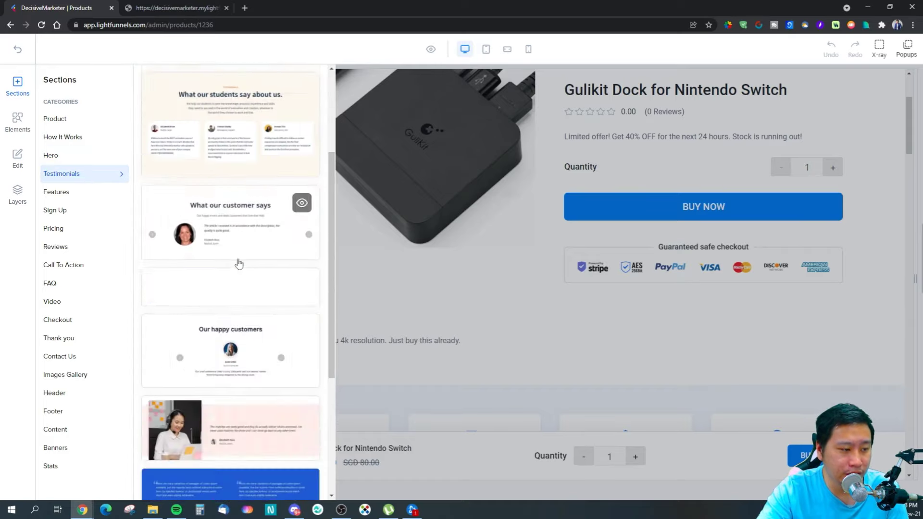
scroll(211, 302, "down", 2)
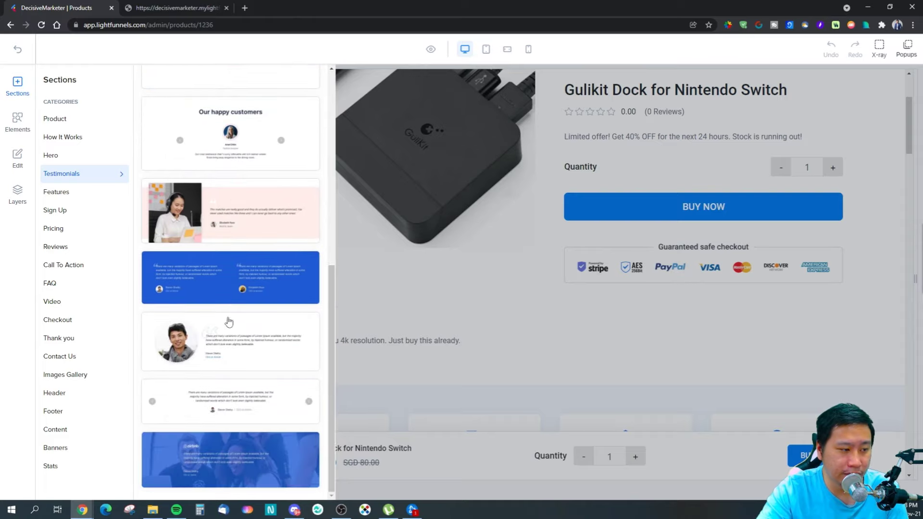
left_click(207, 340)
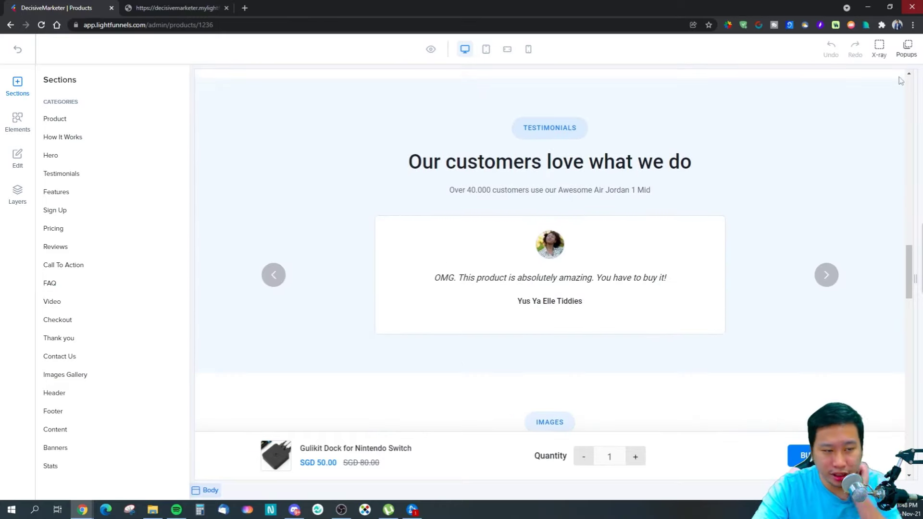
Replace the testimonials section above the Images section with the testimonial template showing a large round portrait beside a quote
left_click(762, 103)
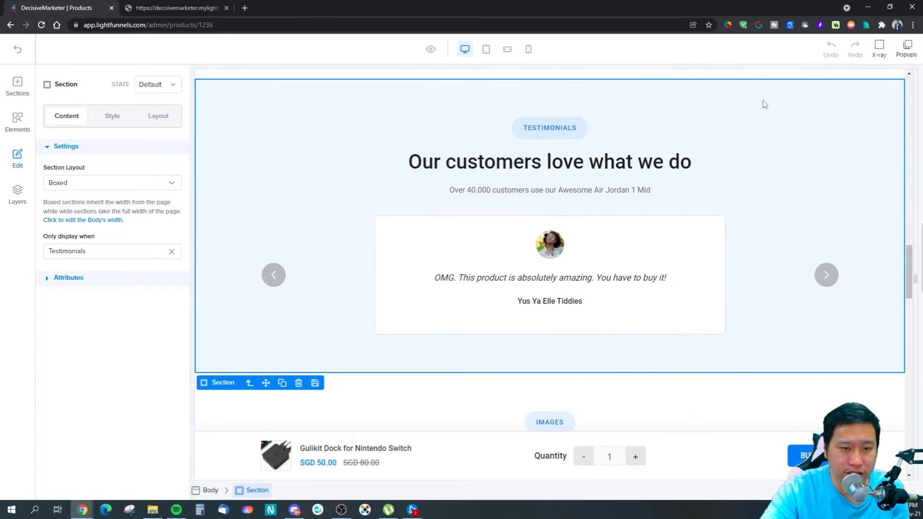
left_click(299, 382)
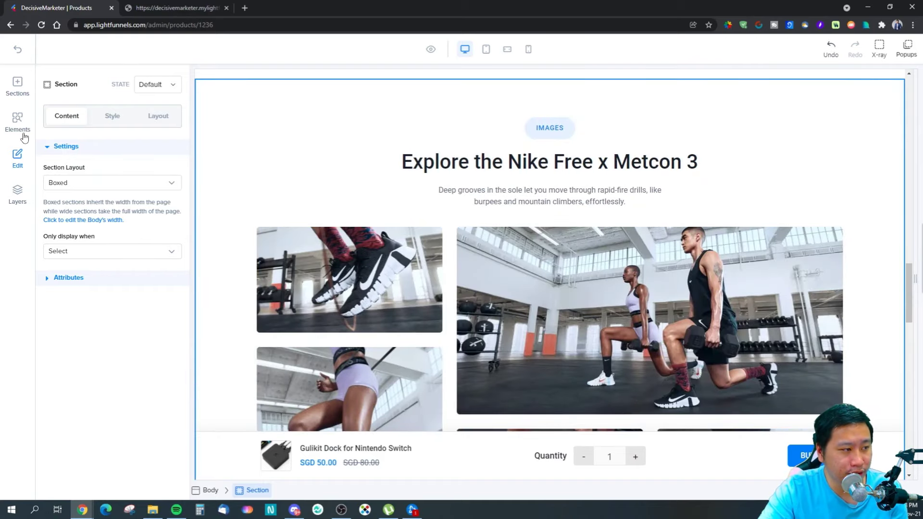
left_click(17, 89)
mouse_move(53, 273)
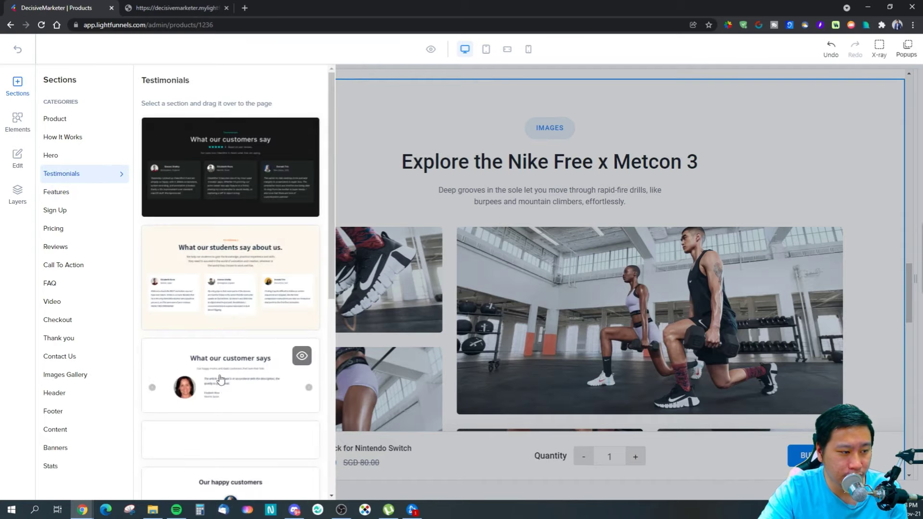
scroll(228, 381, "down", 4)
scroll(203, 377, "down", 3)
left_click_drag(177, 379, 495, 99)
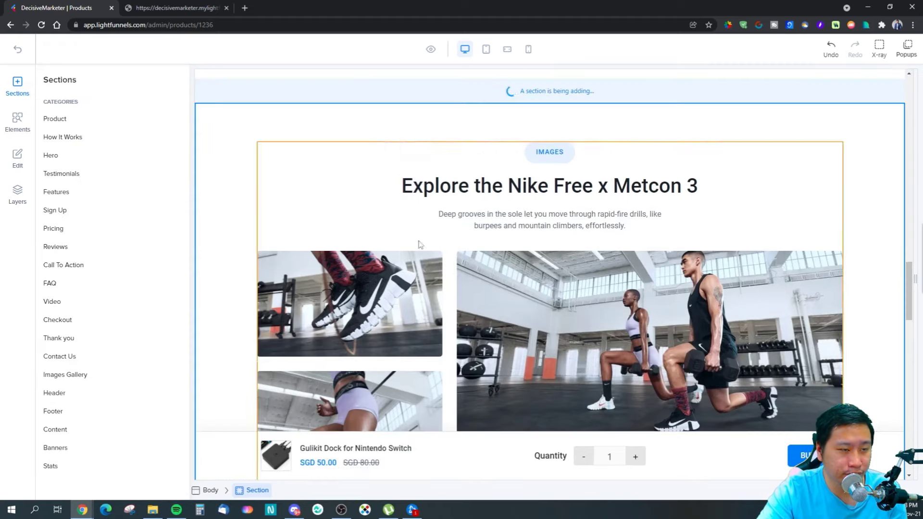
scroll(464, 267, "down", 4)
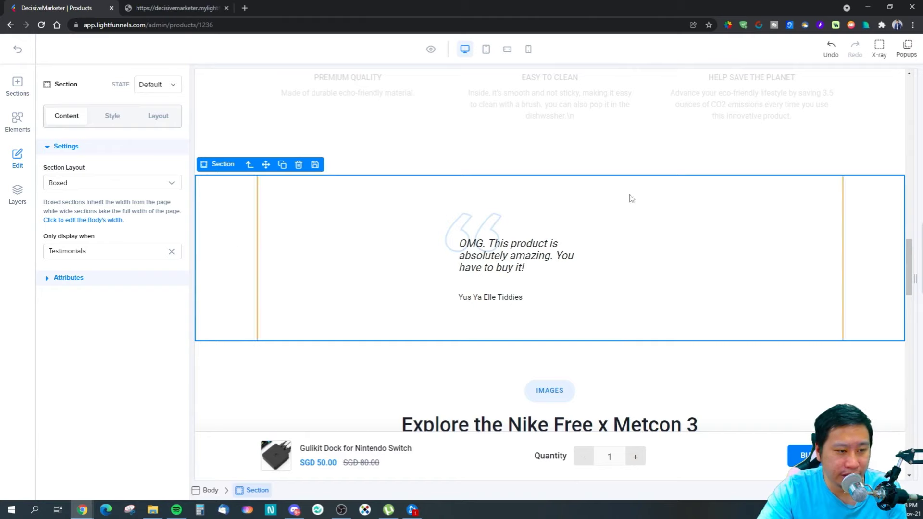
left_click(534, 256)
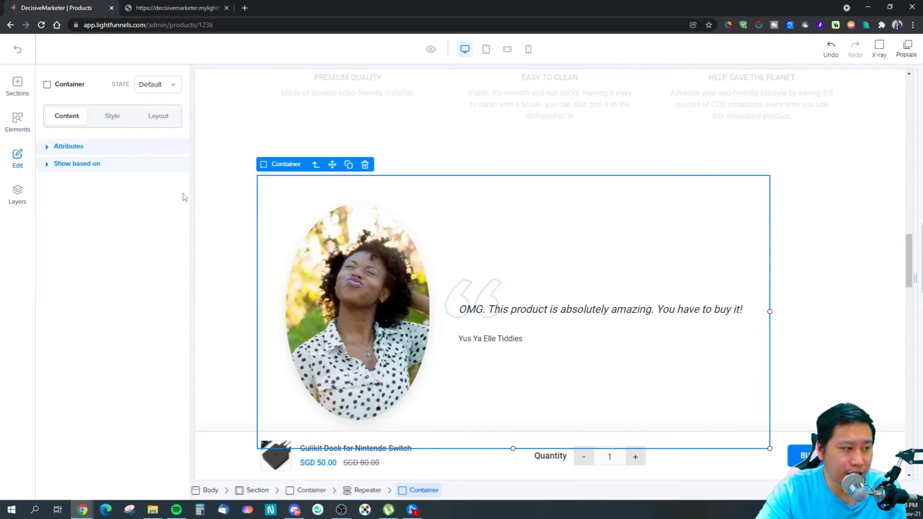
Load the Product section templates and look through the available layouts
left_click(32, 93)
mouse_move(100, 346)
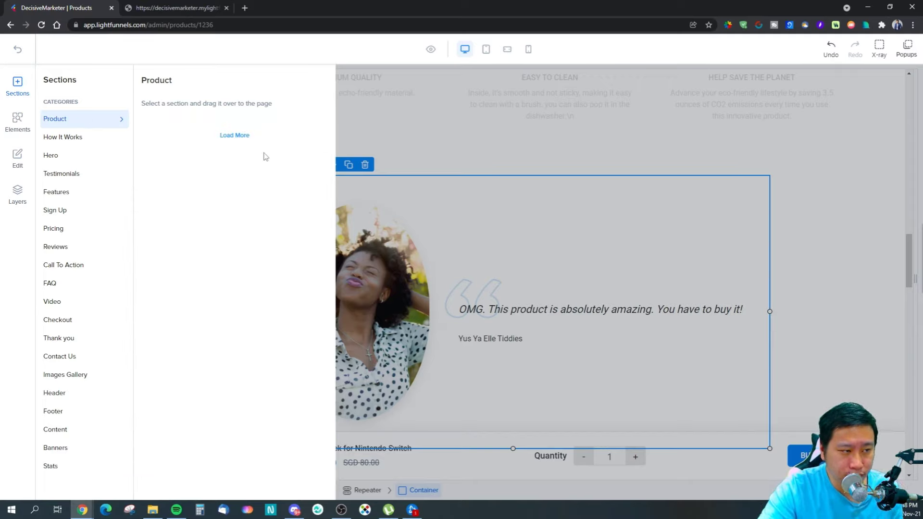
left_click(238, 135)
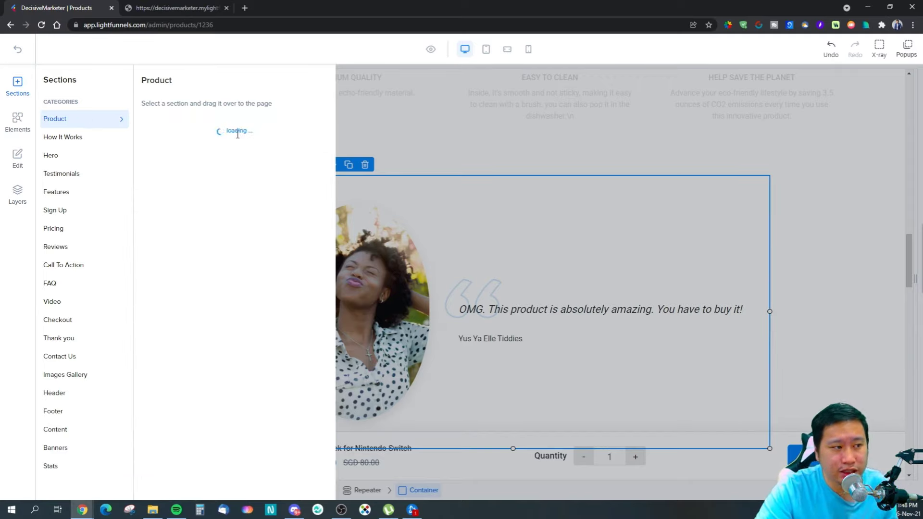
scroll(238, 182, "down", 10)
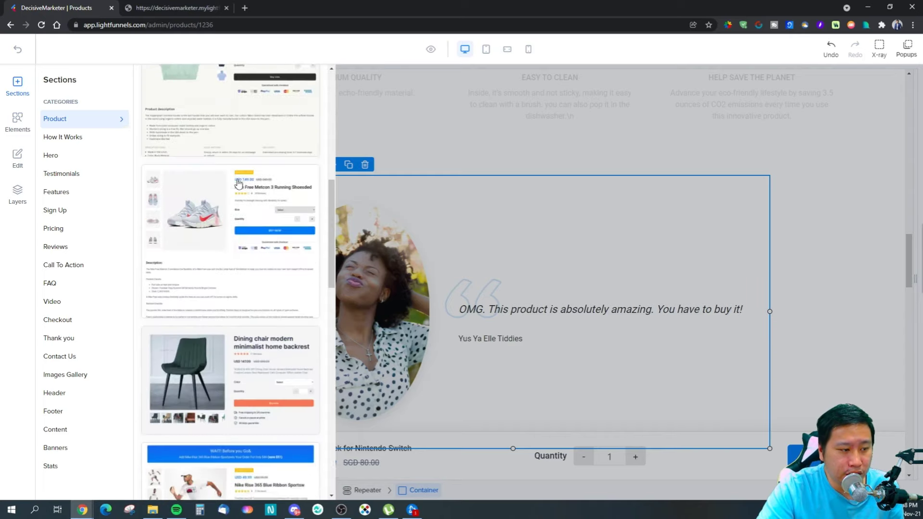
Examine the ready-made templates in the Product, How It Works, Hero, Testimonials and Features section categories
scroll(238, 182, "down", 5)
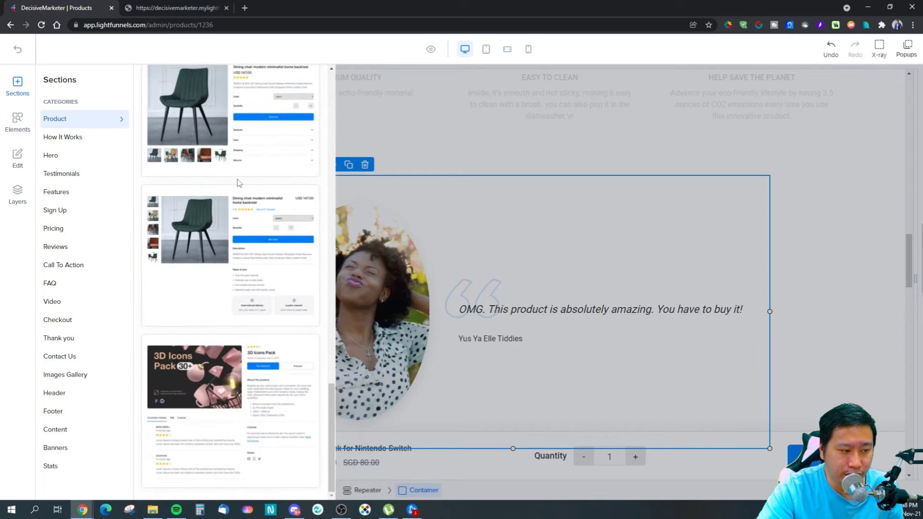
scroll(238, 181, "up", 15)
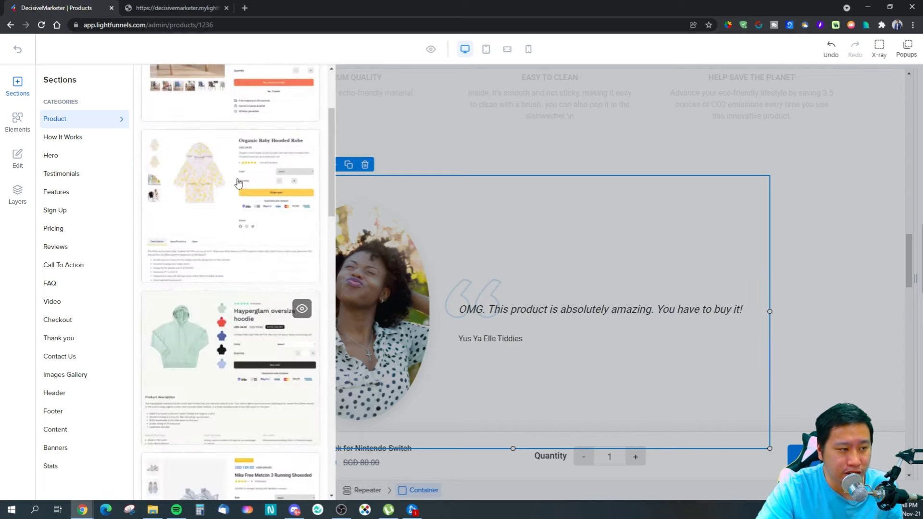
left_click(99, 142)
scroll(243, 197, "down", 1)
scroll(242, 197, "down", 3)
left_click(48, 155)
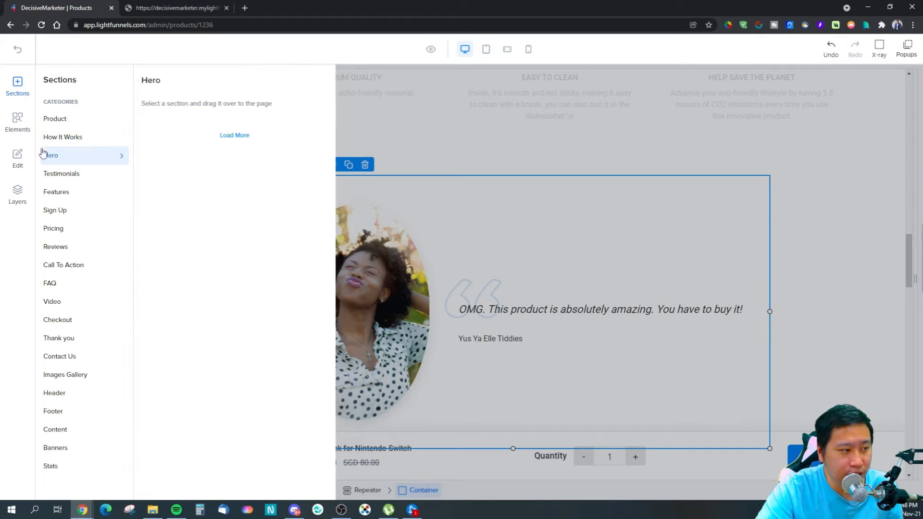
scroll(211, 165, "down", 8)
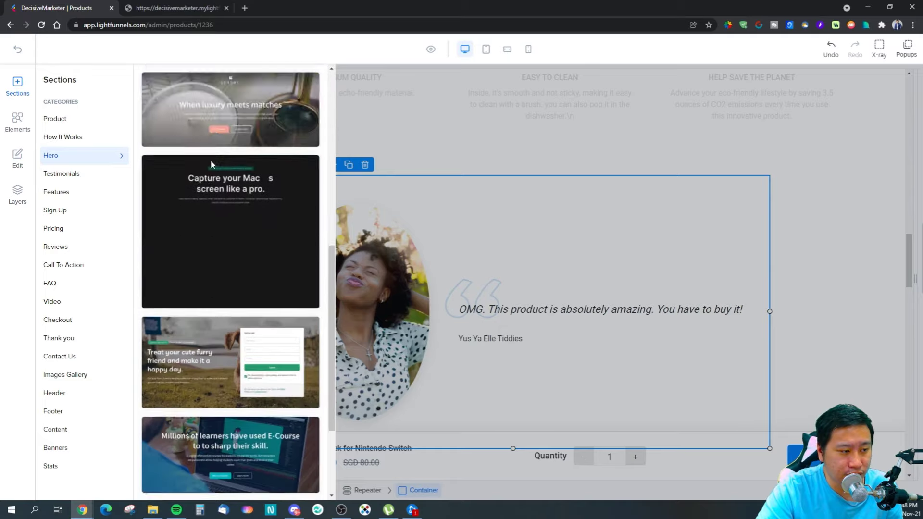
left_click(83, 175)
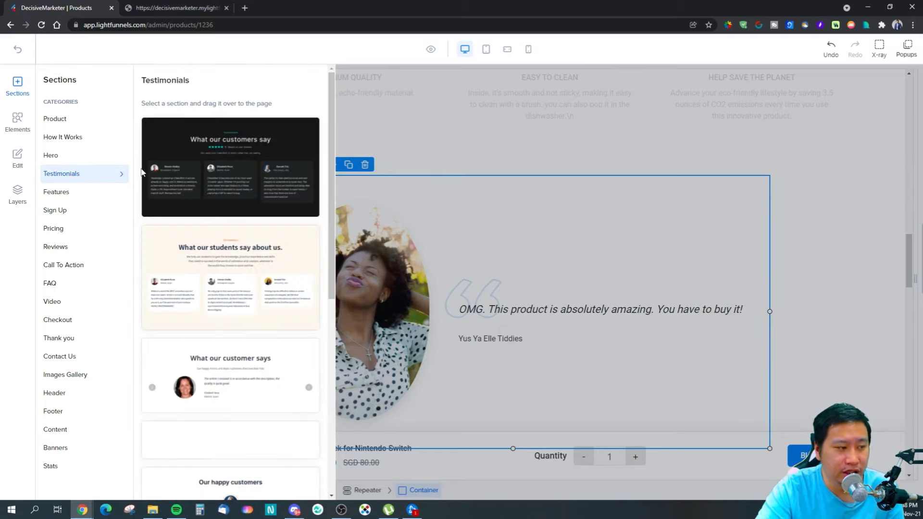
scroll(202, 178, "down", 8)
left_click(120, 195)
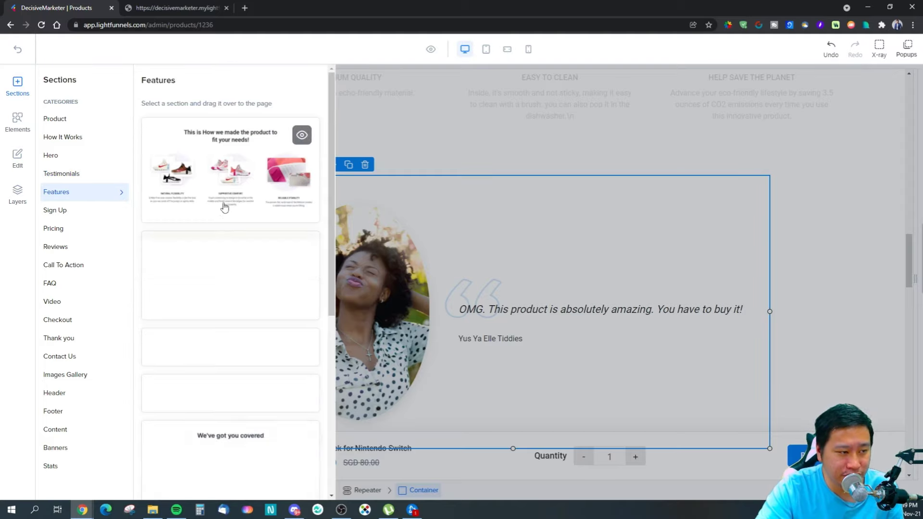
scroll(229, 204, "down", 10)
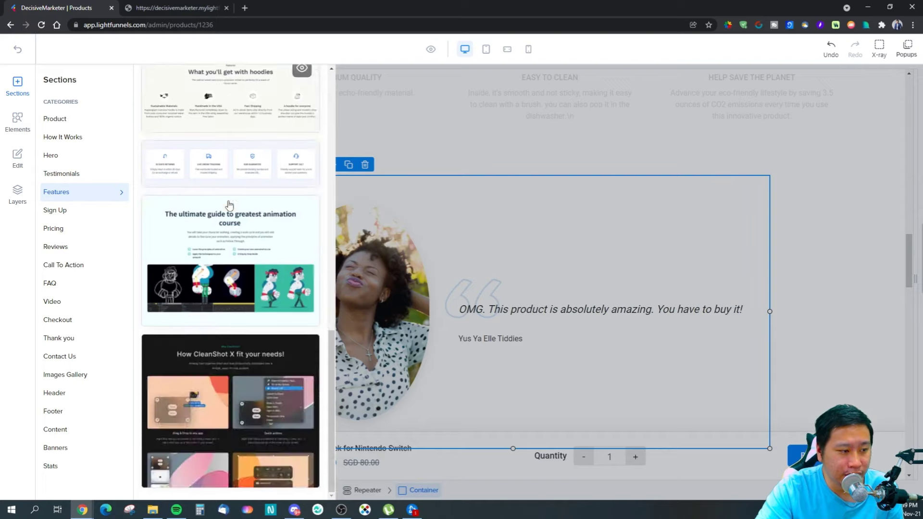
scroll(229, 206, "up", 8)
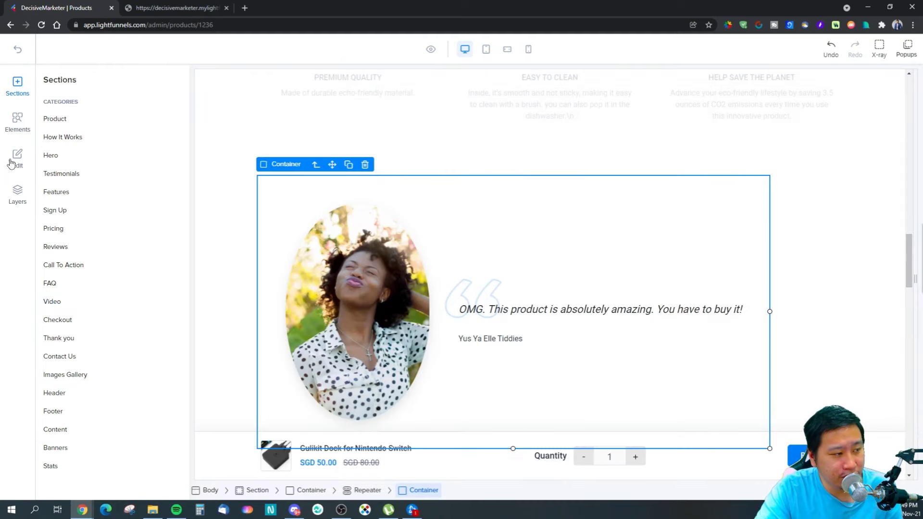
Look over the available page elements, try out a Link element beneath the testimonial's quote, and delete it again
left_click(17, 126)
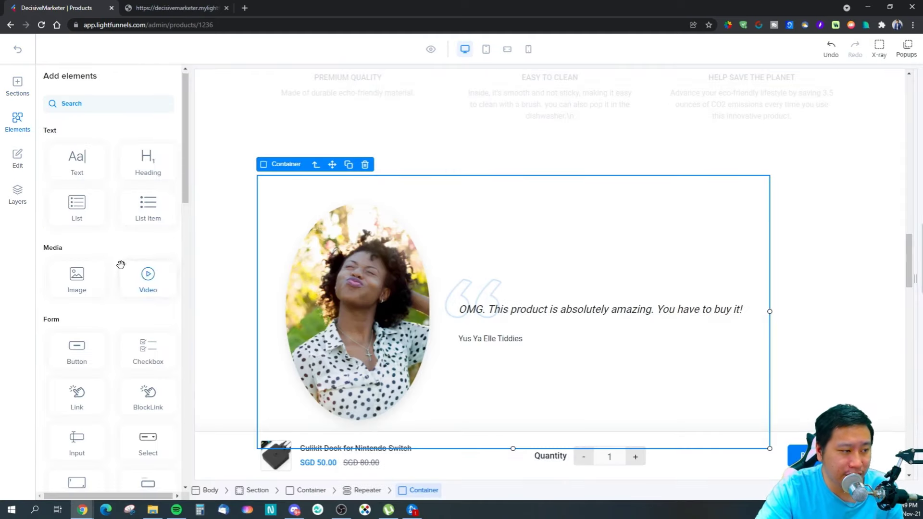
scroll(121, 265, "down", 5)
scroll(114, 241, "up", 4)
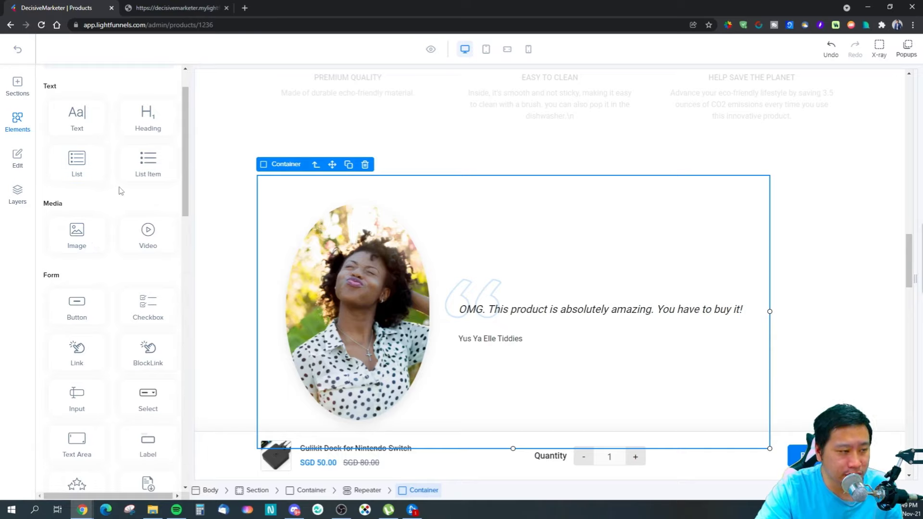
scroll(96, 178, "down", 2)
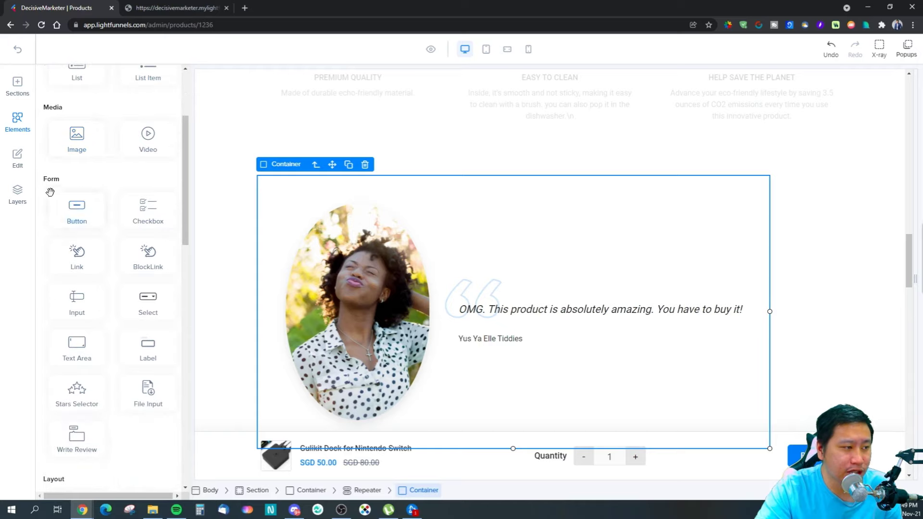
scroll(73, 204, "down", 2)
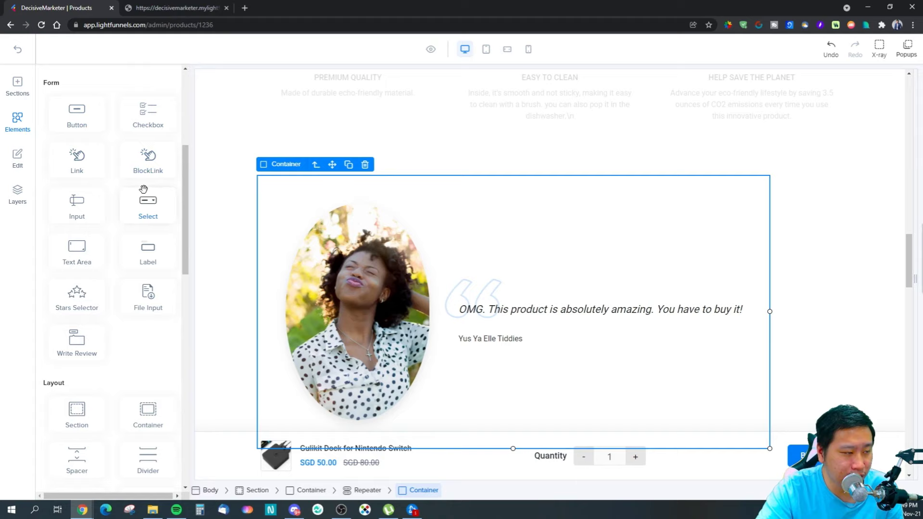
left_click_drag(91, 165, 543, 327)
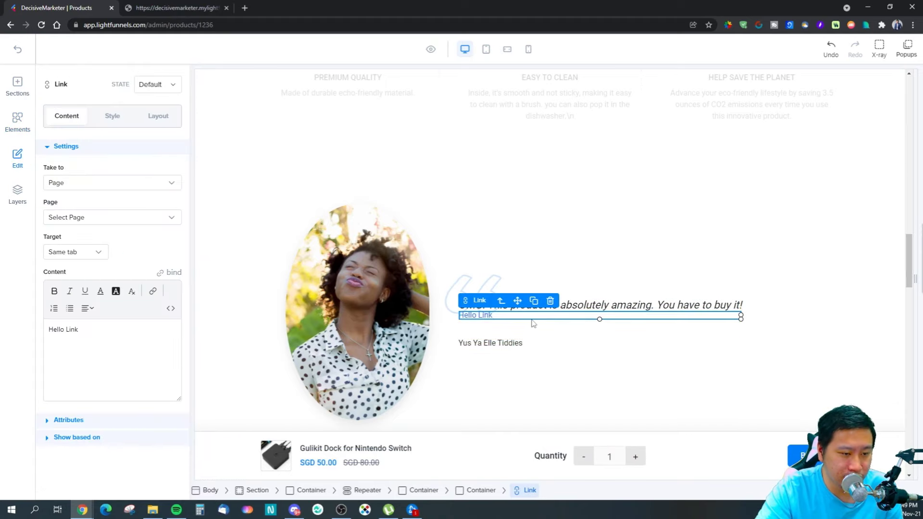
left_click(551, 300)
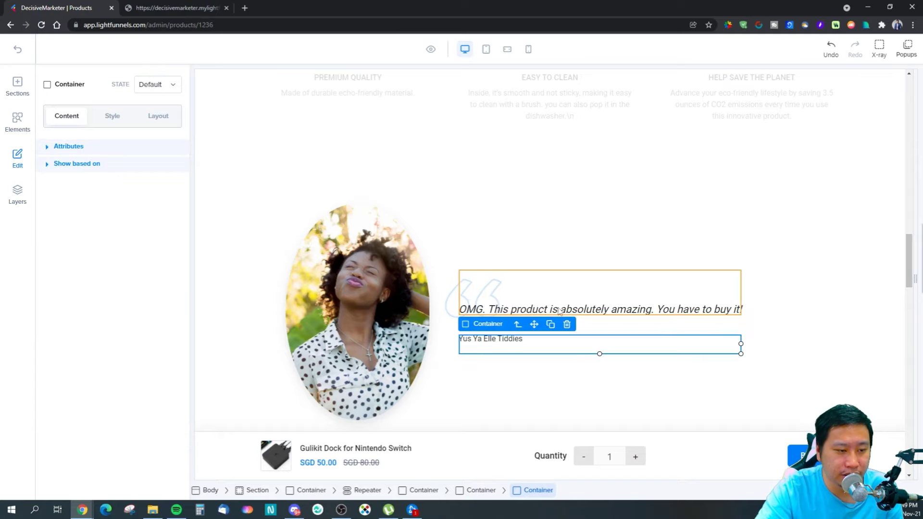
Try out a BlockLink element in the testimonial container between the portrait and the quote, and remove it
left_click(14, 124)
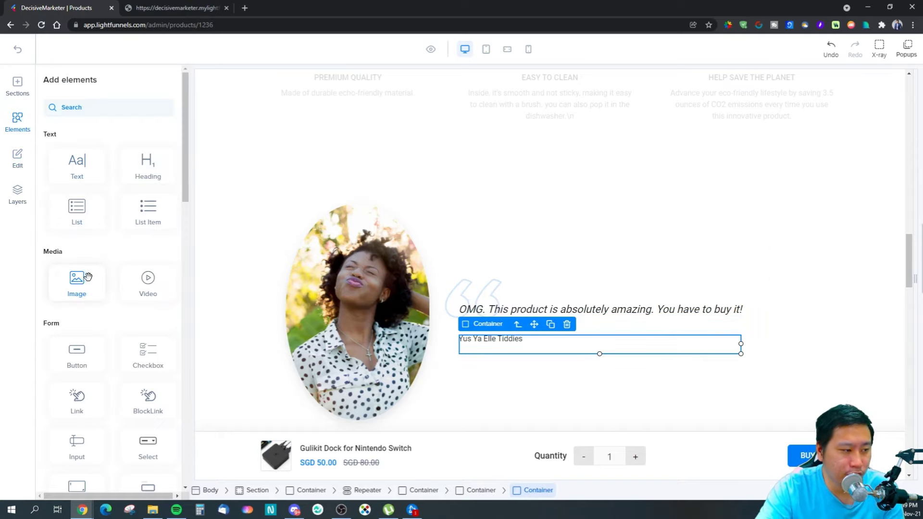
scroll(106, 337, "down", 2)
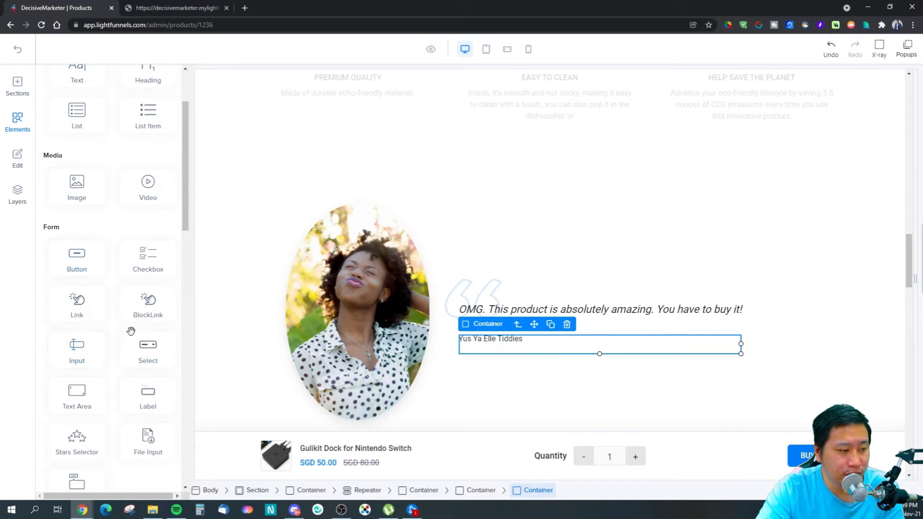
left_click_drag(145, 307, 511, 354)
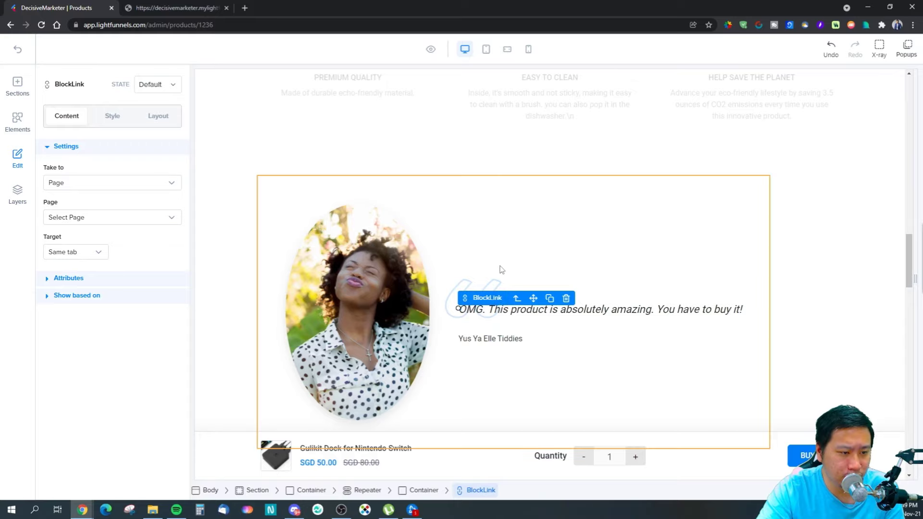
left_click(566, 298)
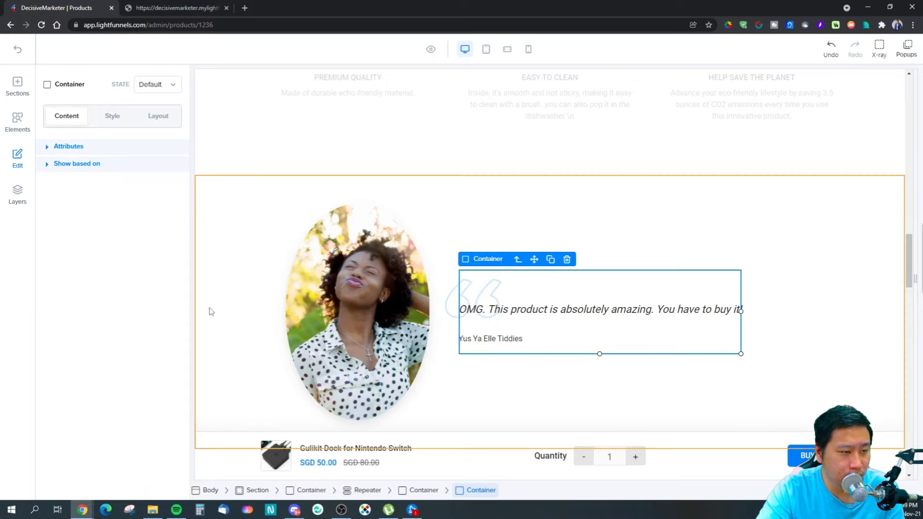
Try to place another BlockLink above the testimonial's quote and undo the last change
left_click(20, 121)
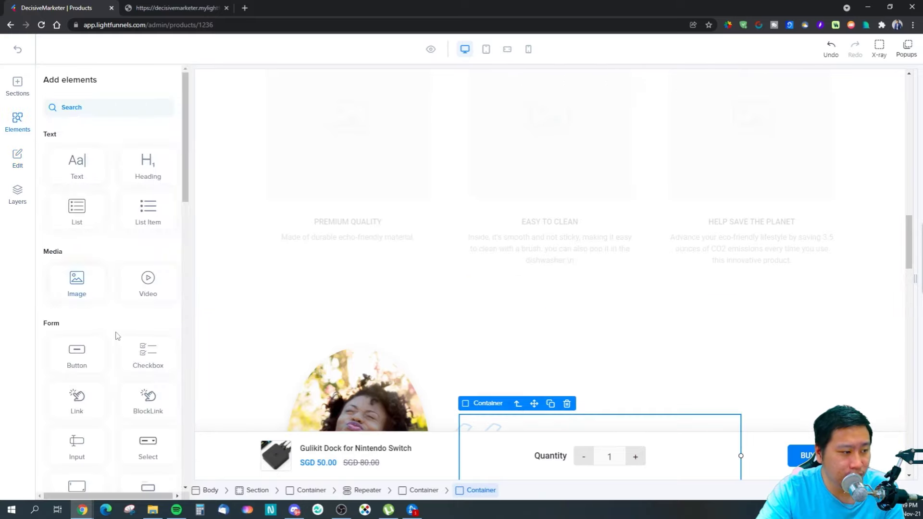
scroll(154, 356, "down", 3)
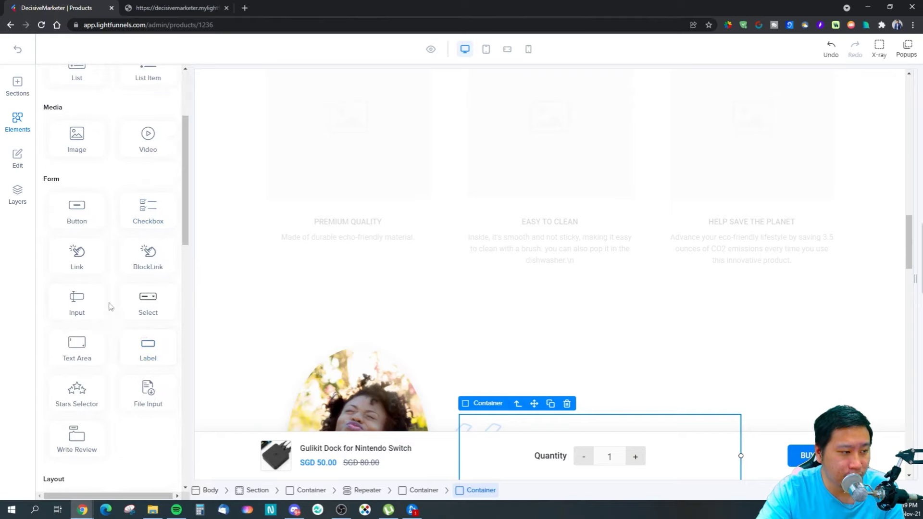
left_click_drag(148, 253, 464, 369)
scroll(465, 369, "down", 4)
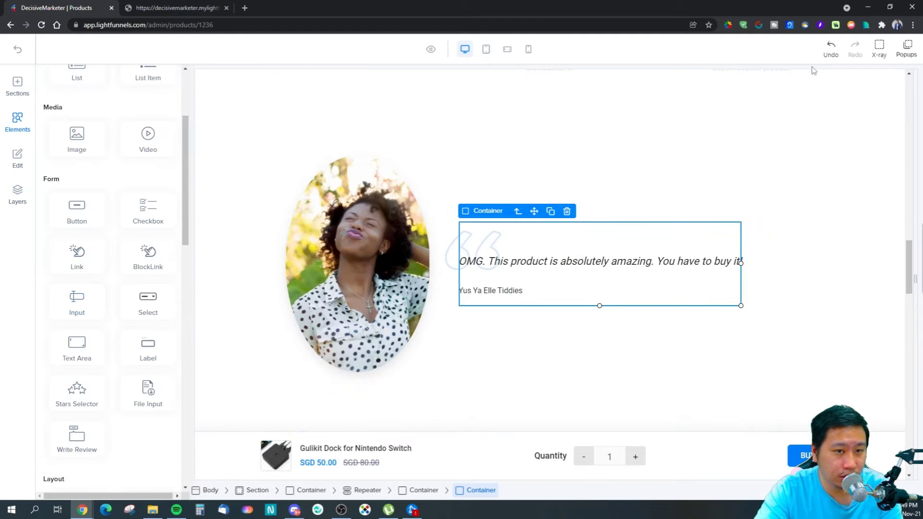
left_click(829, 50)
Try out a BlockLink in the section with the four service cards below the description, and delete it
scroll(599, 257, "down", 4)
scroll(600, 258, "up", 20)
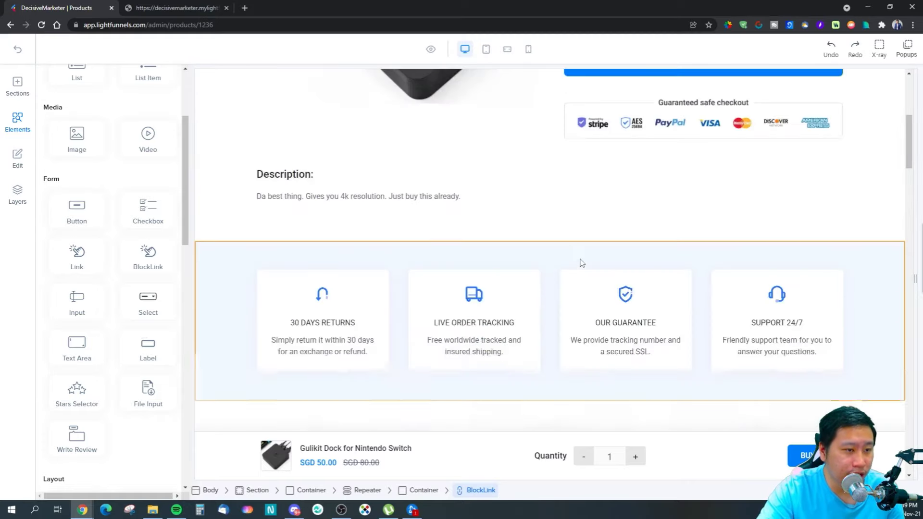
scroll(581, 262, "down", 7)
left_click(532, 322)
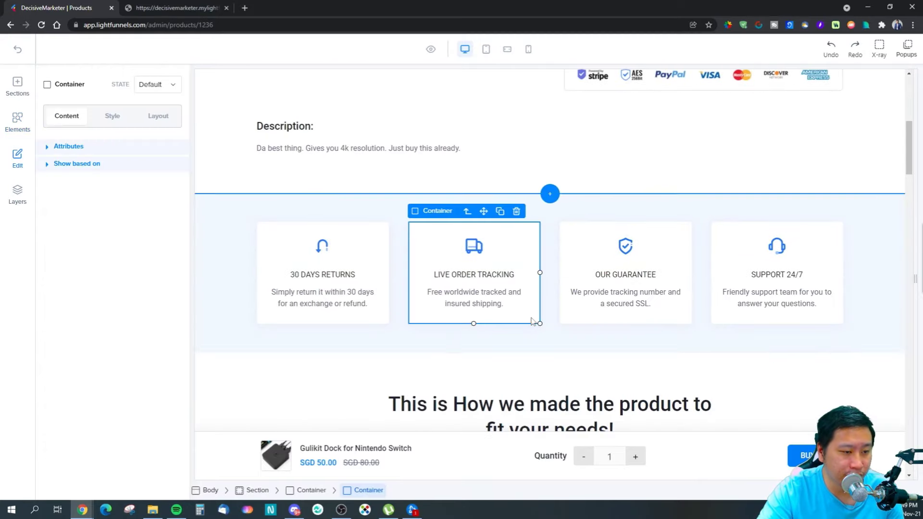
left_click(556, 343)
left_click(7, 117)
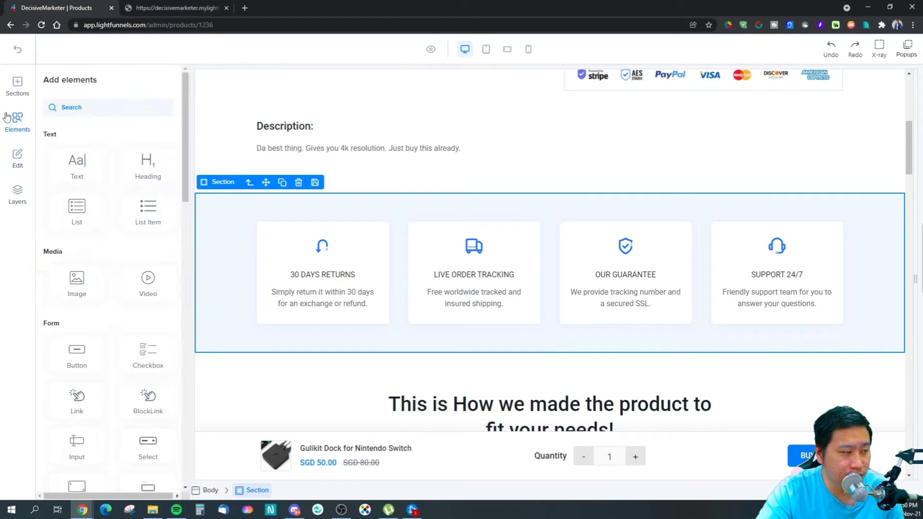
scroll(130, 335, "down", 2)
left_click_drag(148, 308, 466, 358)
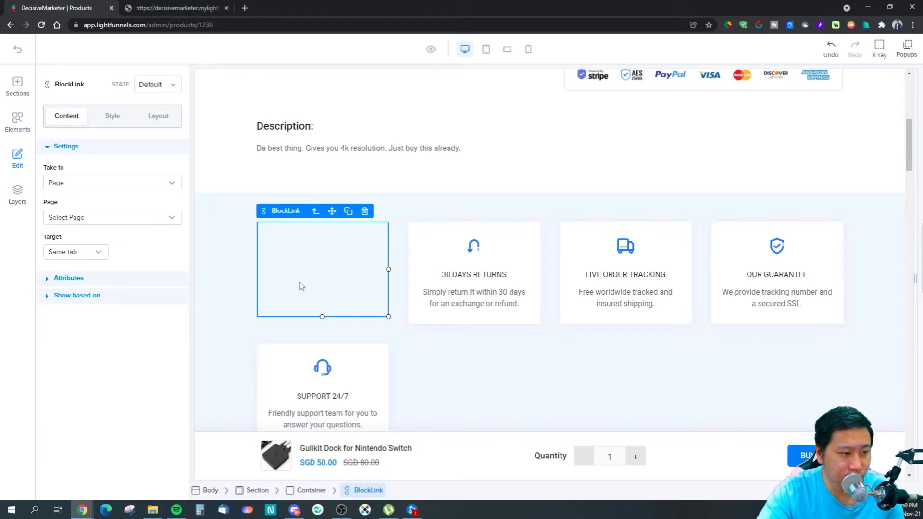
left_click(364, 211)
Try out an Input element above the row of four service cards and delete it
left_click(4, 125)
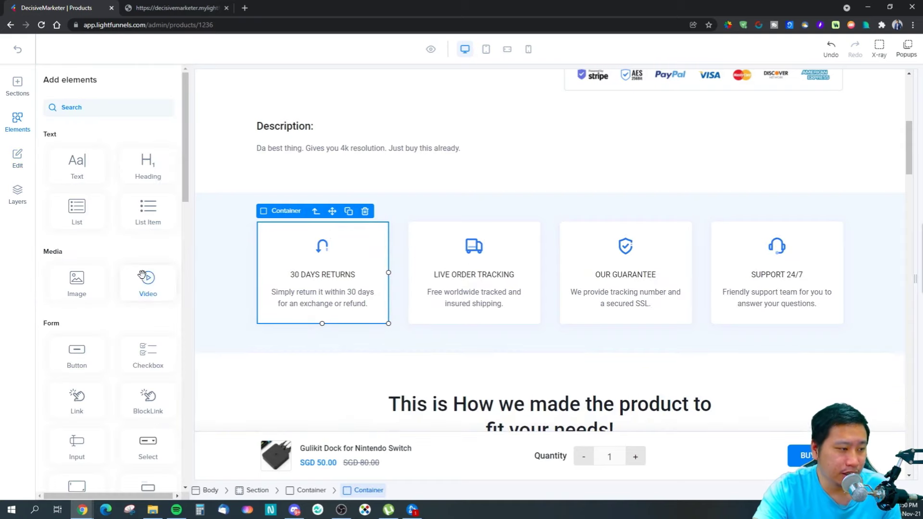
scroll(142, 269, "down", 3)
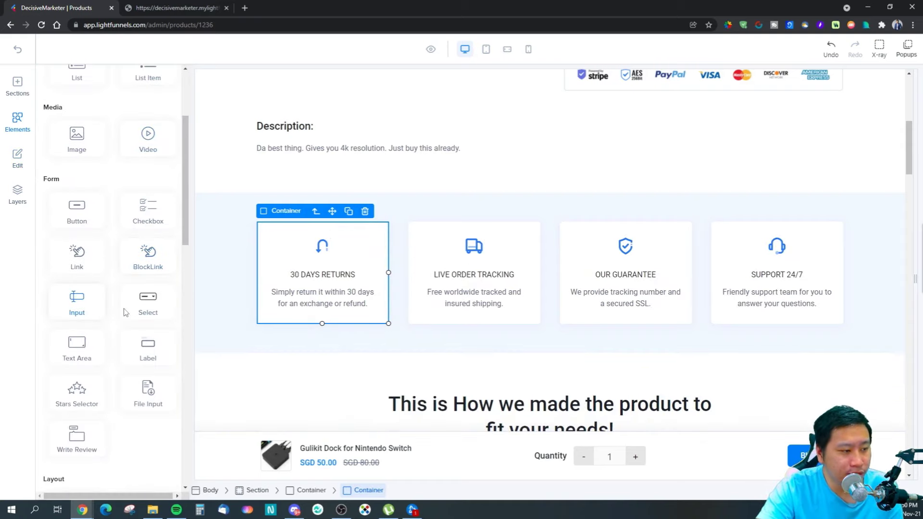
left_click_drag(82, 310, 356, 234)
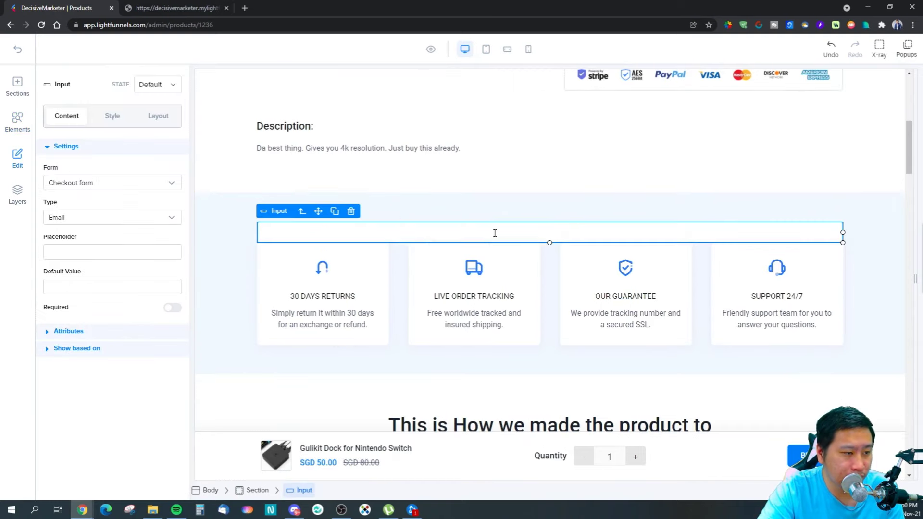
left_click(351, 211)
Try out a Select element inside the Live Order Tracking card above its text, and delete it
left_click(17, 123)
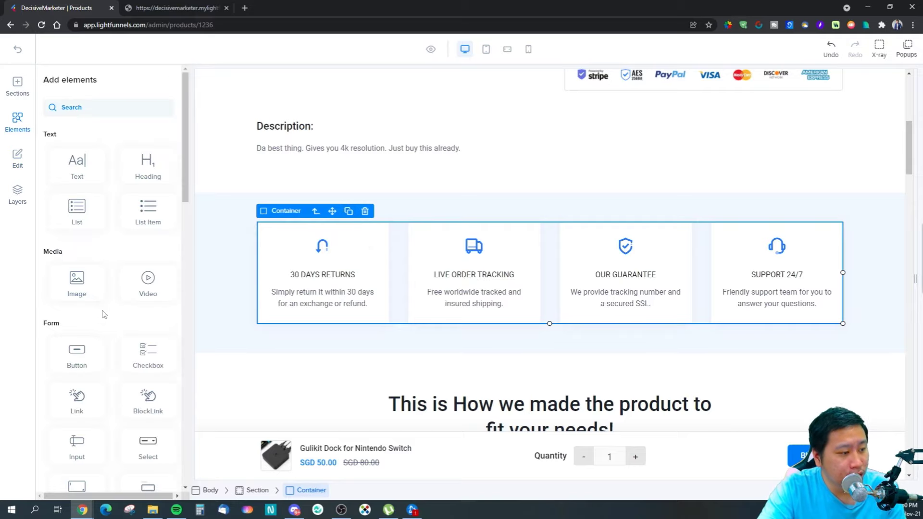
scroll(104, 315, "down", 2)
scroll(103, 306, "down", 2)
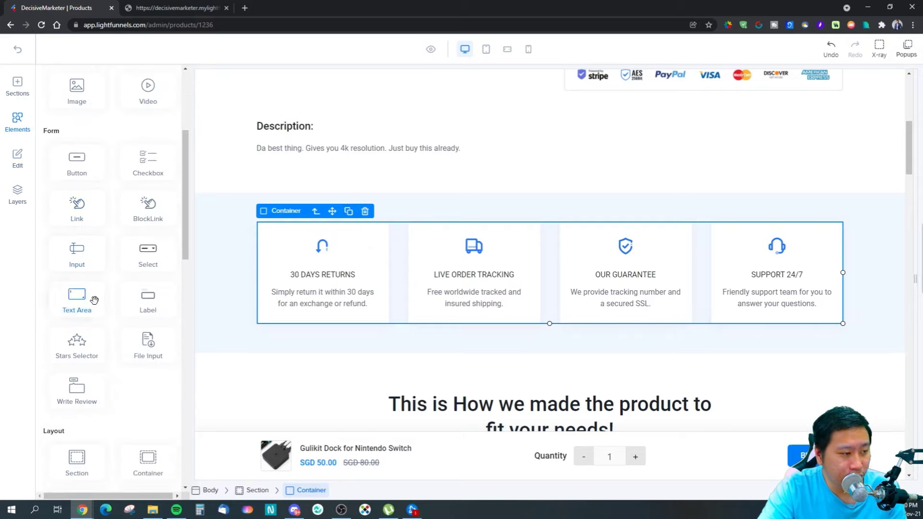
left_click_drag(149, 256, 469, 303)
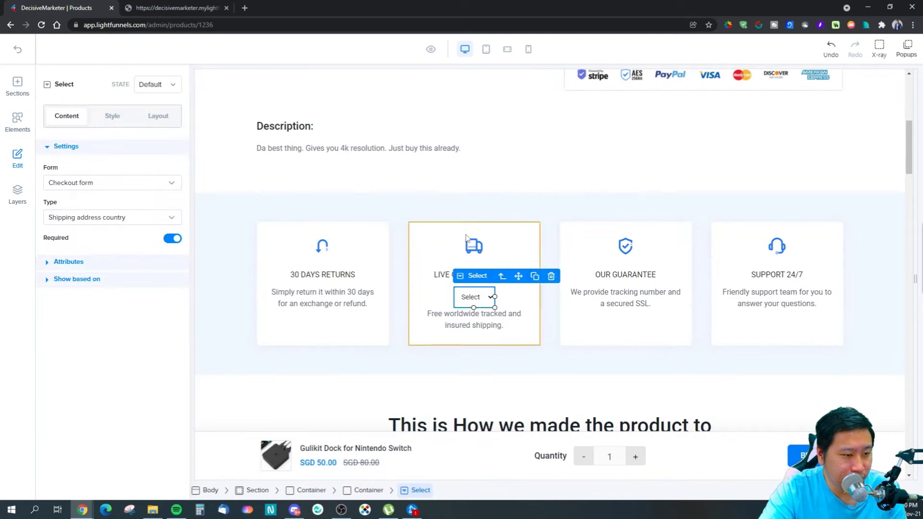
left_click(551, 276)
Try out a Write Review element above the row of four service cards and expand its review form
left_click(17, 121)
scroll(106, 301, "down", 3)
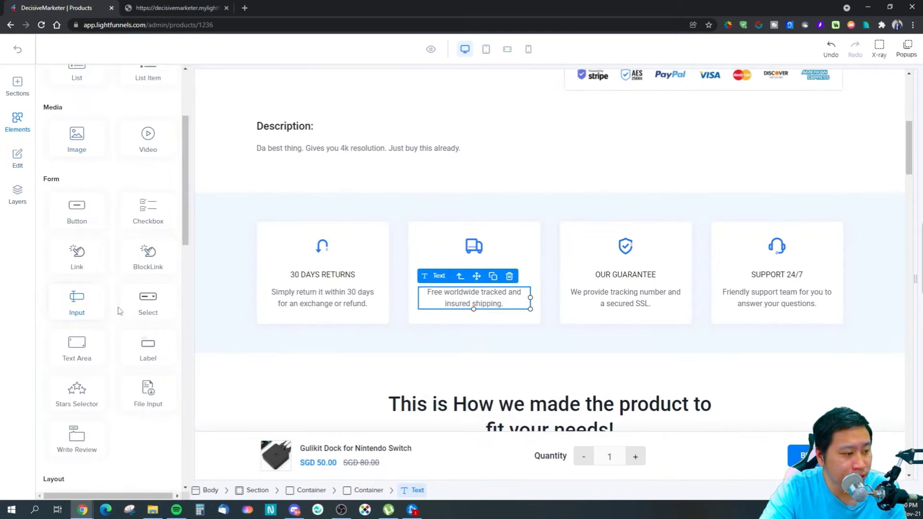
scroll(128, 324, "down", 2)
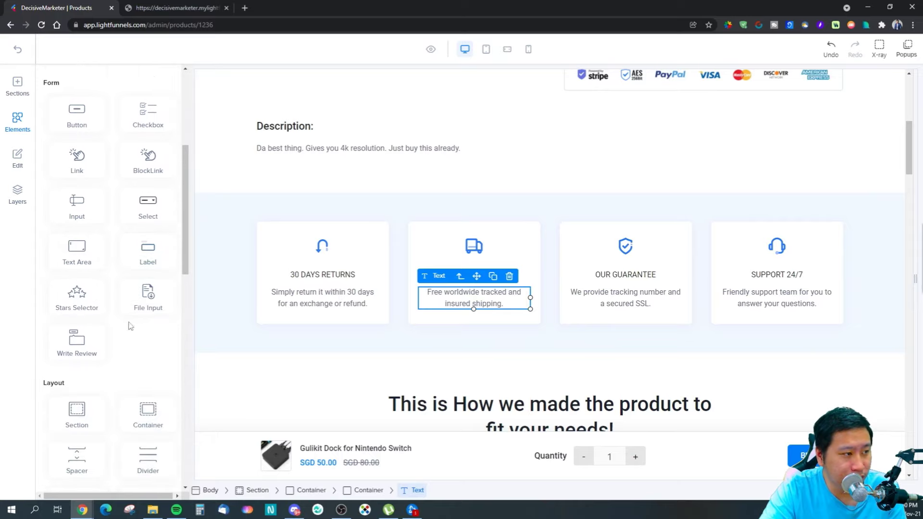
scroll(130, 298, "up", 1)
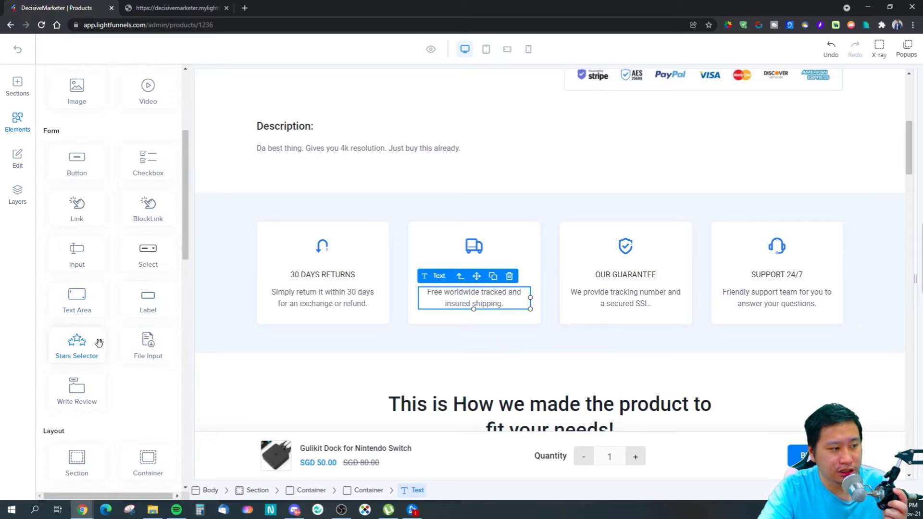
scroll(98, 324, "down", 2)
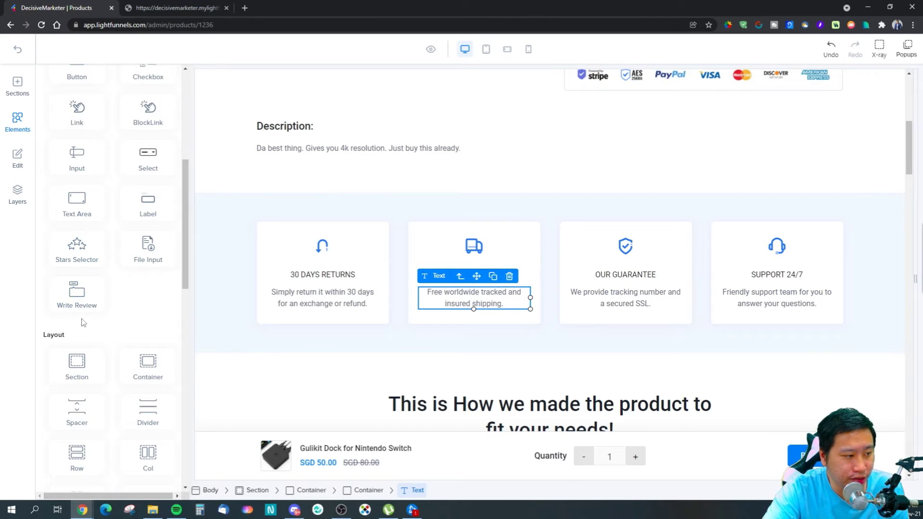
left_click_drag(76, 294, 348, 229)
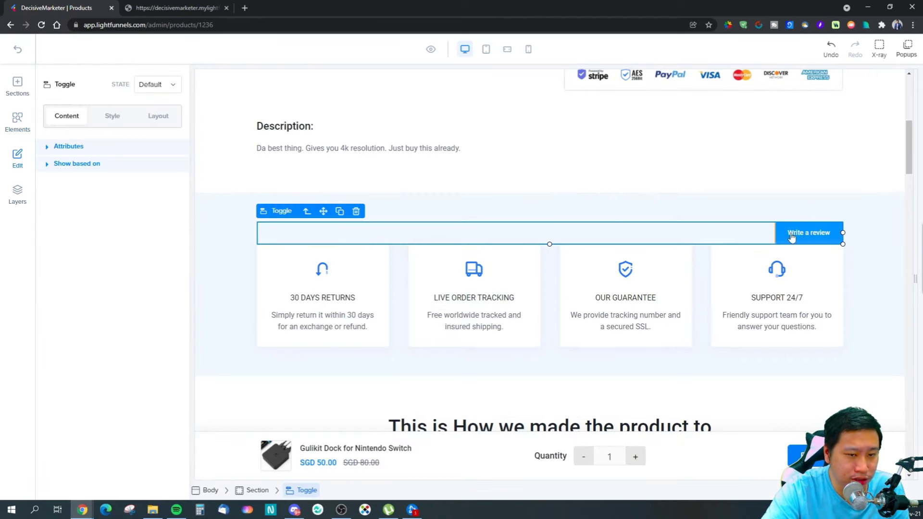
left_click(824, 242)
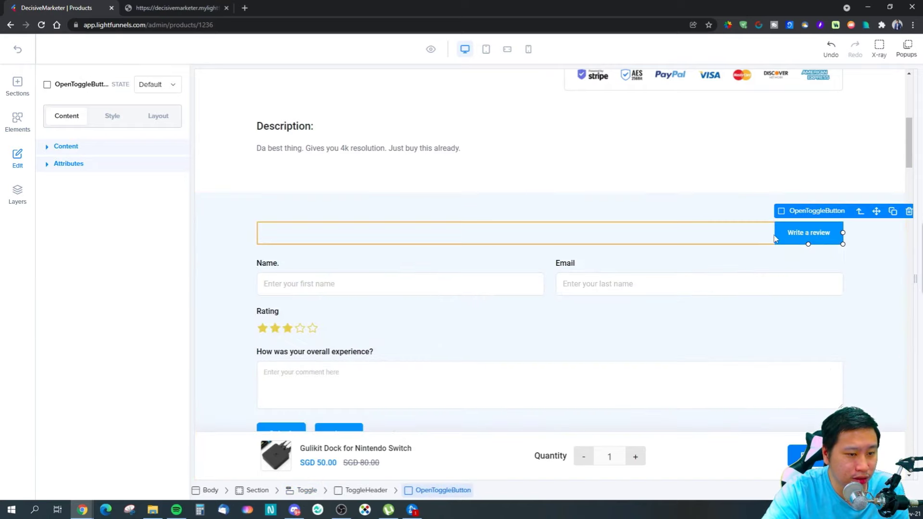
scroll(563, 313, "down", 3)
scroll(759, 245, "up", 2)
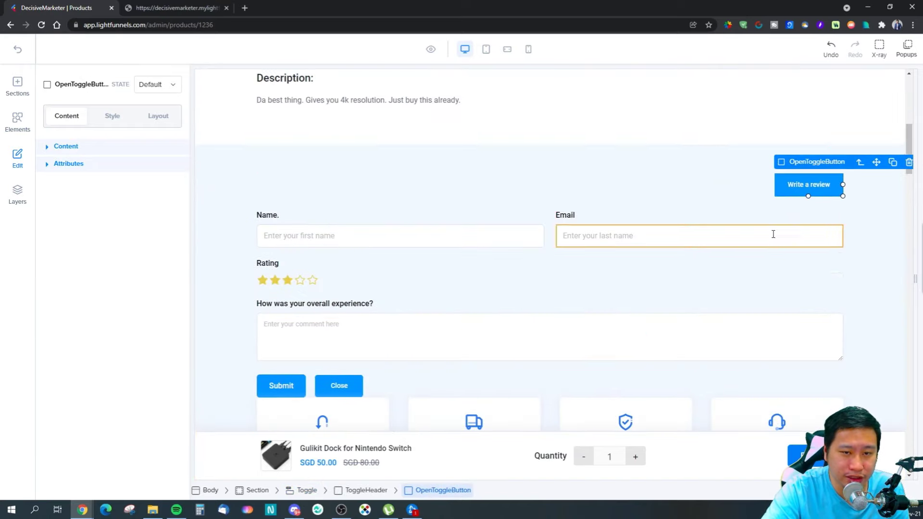
Delete the Write Review element's button, its form fields and the remaining containers above the four service cards
left_click(908, 163)
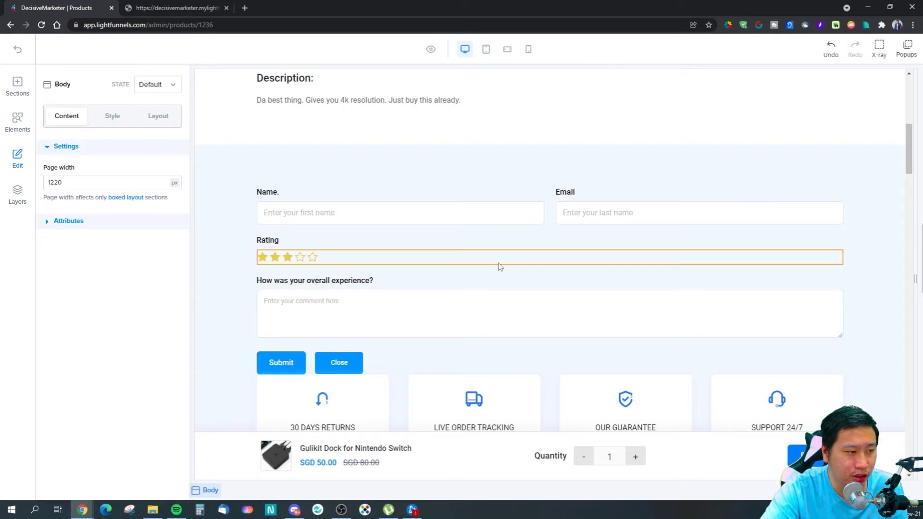
left_click(832, 55)
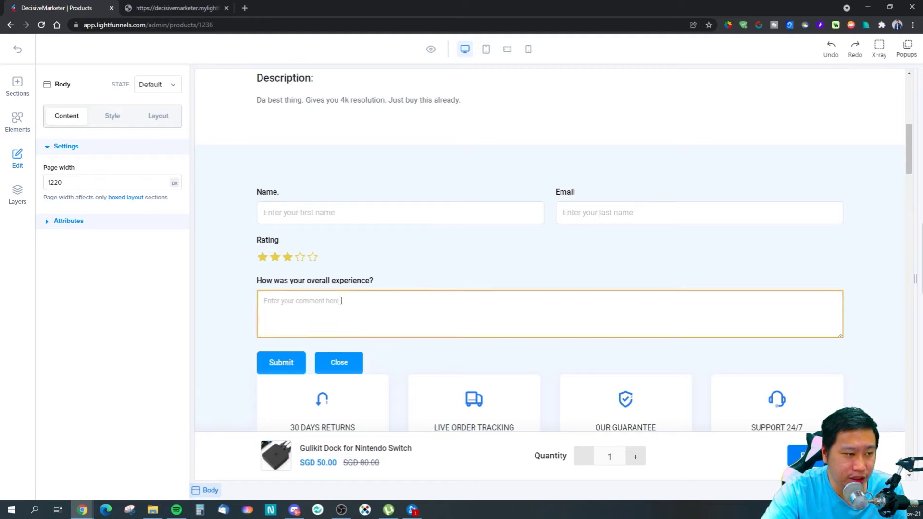
left_click(513, 229)
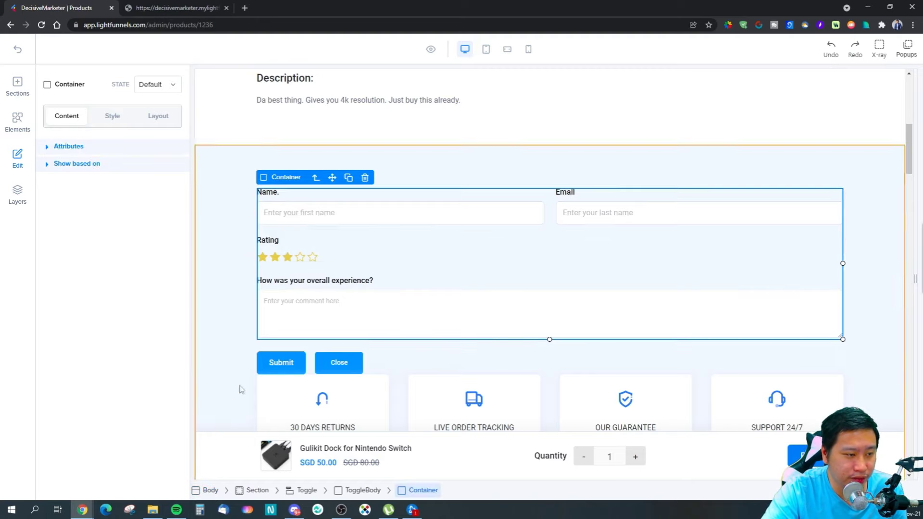
left_click(365, 178)
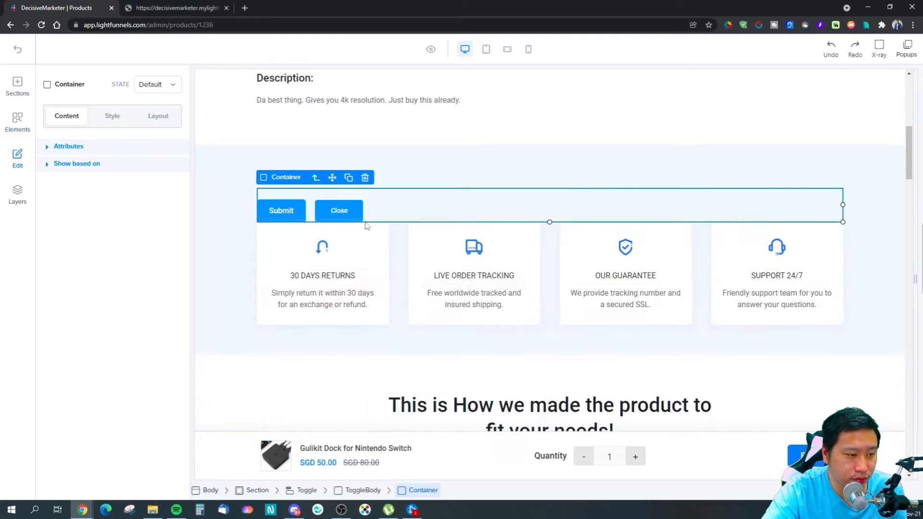
left_click(365, 178)
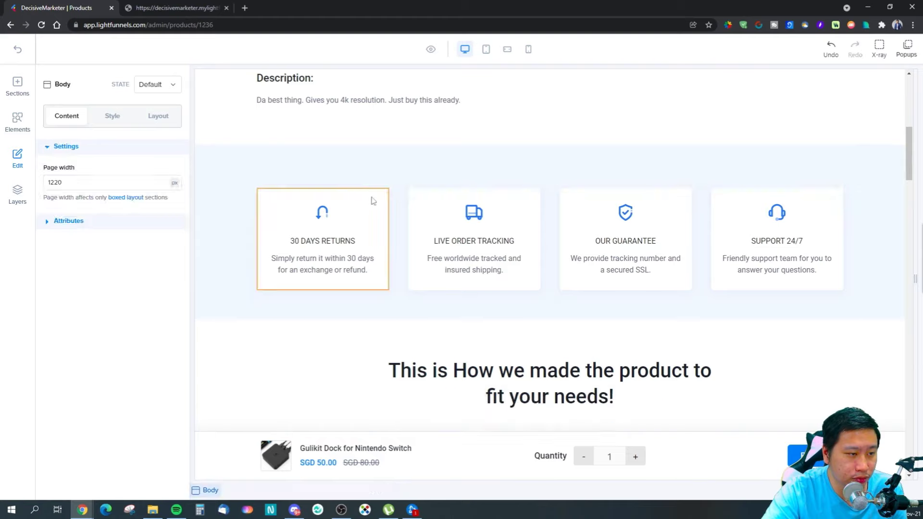
left_click(322, 177)
left_click(374, 162)
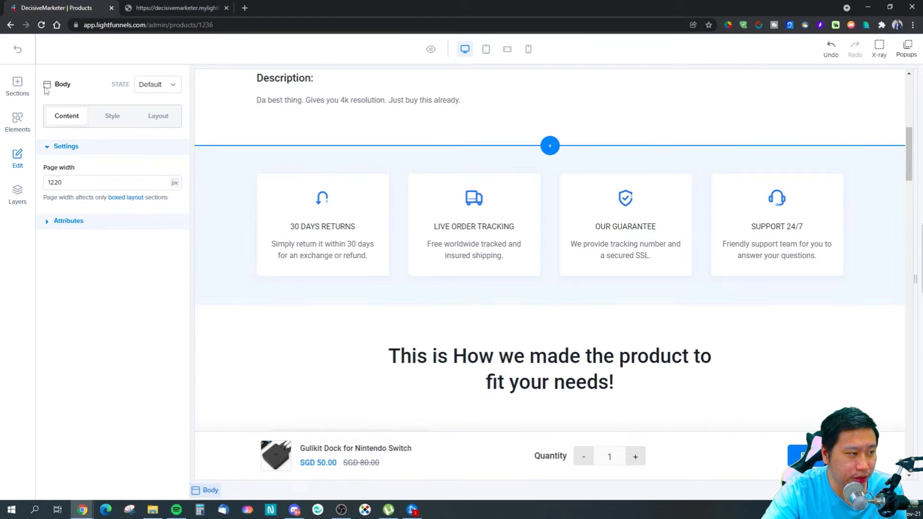
Look through the Form elements for another one to show on the product page
left_click(24, 120)
scroll(104, 231, "down", 4)
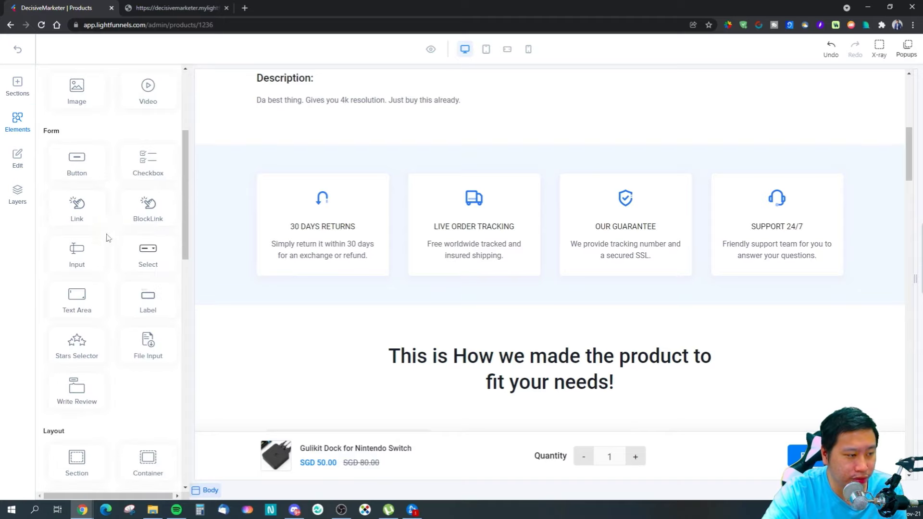
scroll(136, 303, "down", 2)
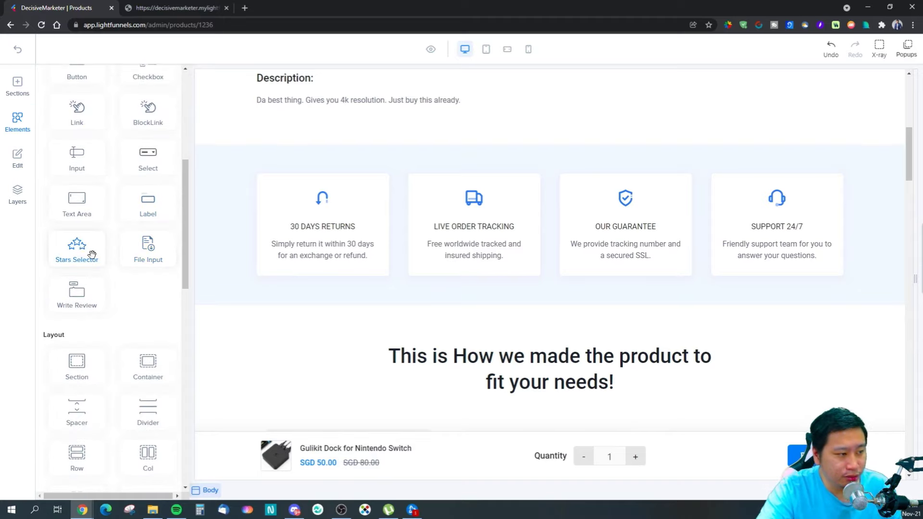
Browse the available layout and miscellaneous elements and inspect the currency selector in the page header
scroll(92, 298, "down", 3)
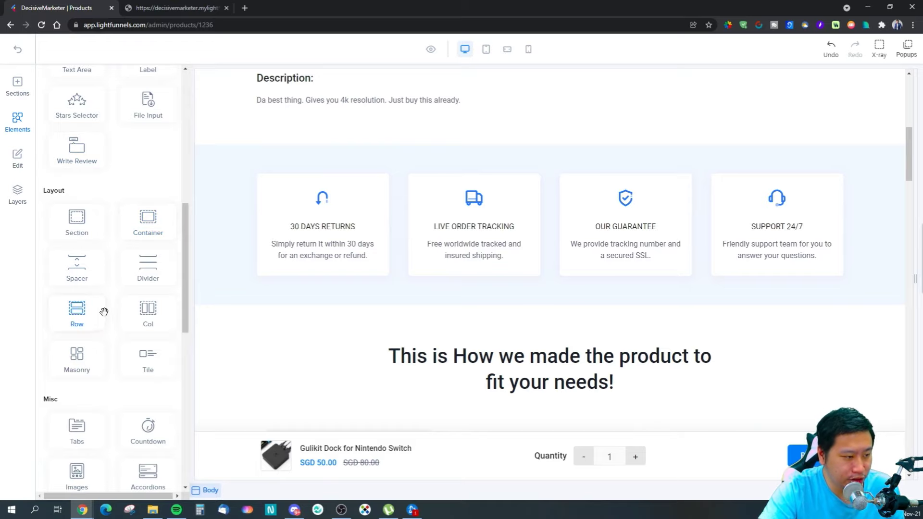
scroll(105, 320, "down", 4)
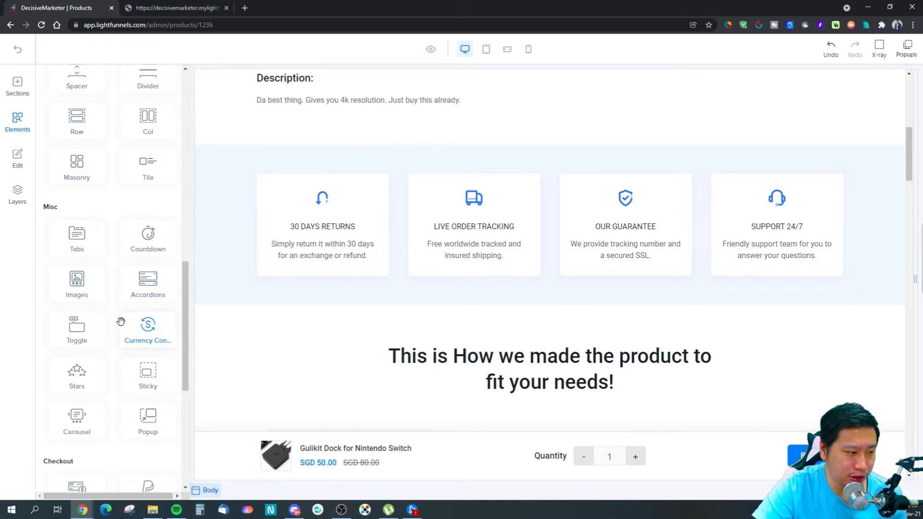
scroll(327, 322, "up", 5)
scroll(335, 320, "up", 1)
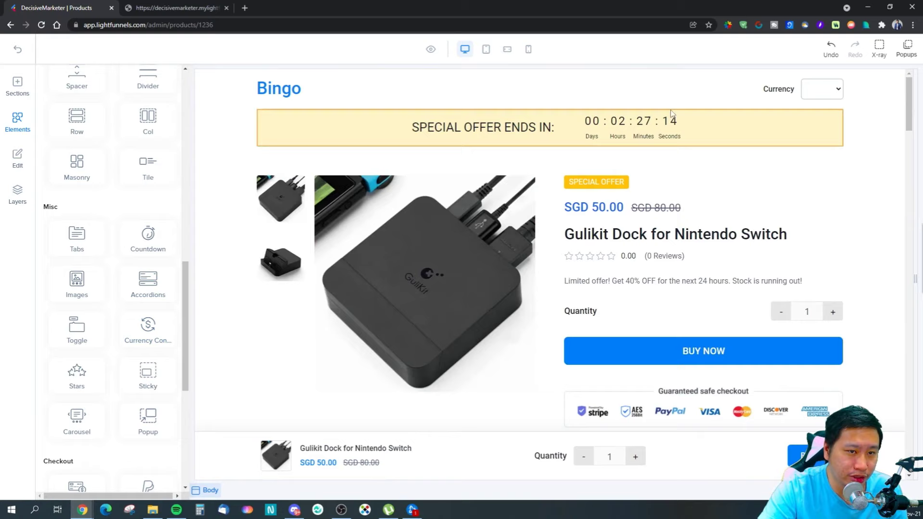
left_click(822, 89)
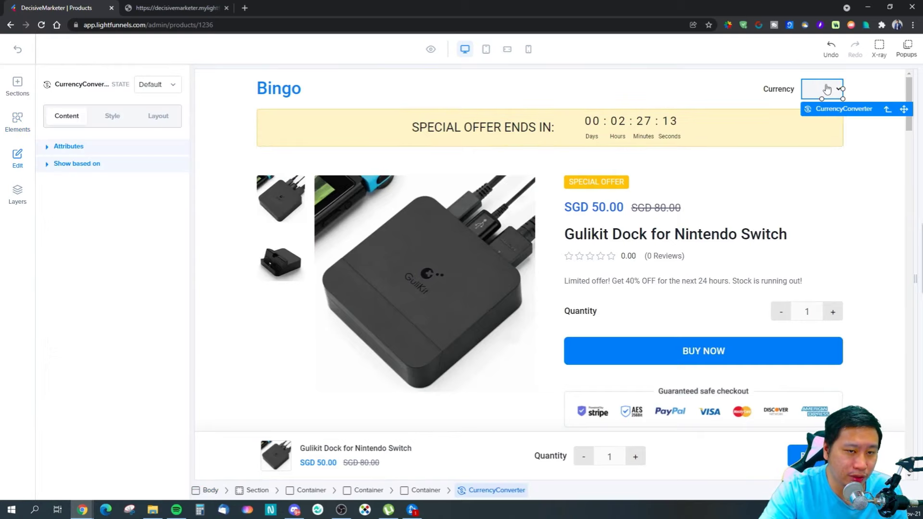
Try adding a Sticky element to the product page, and delete it again
left_click(18, 121)
scroll(91, 295, "down", 10)
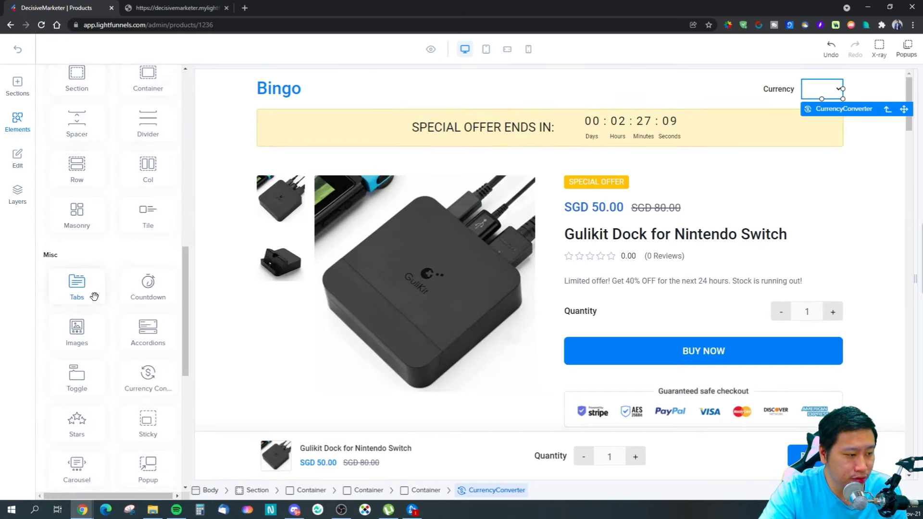
scroll(88, 315, "down", 3)
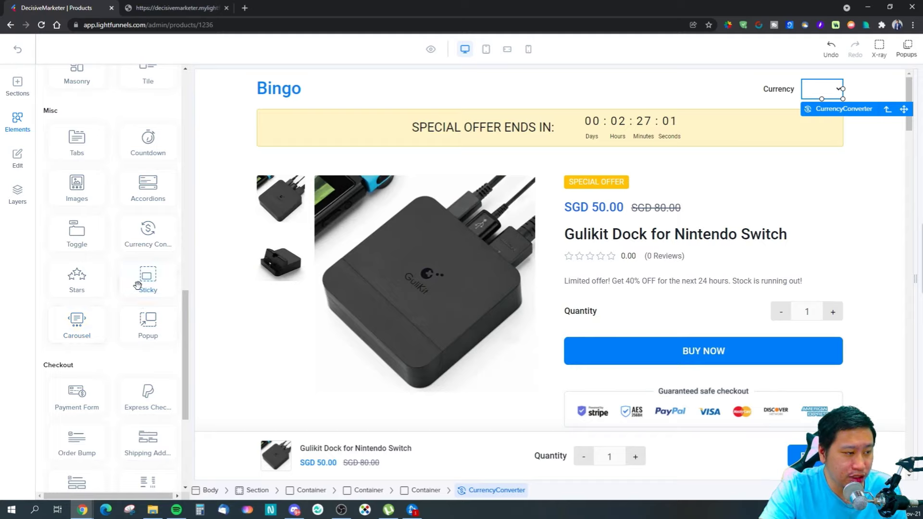
left_click_drag(143, 286, 212, 381)
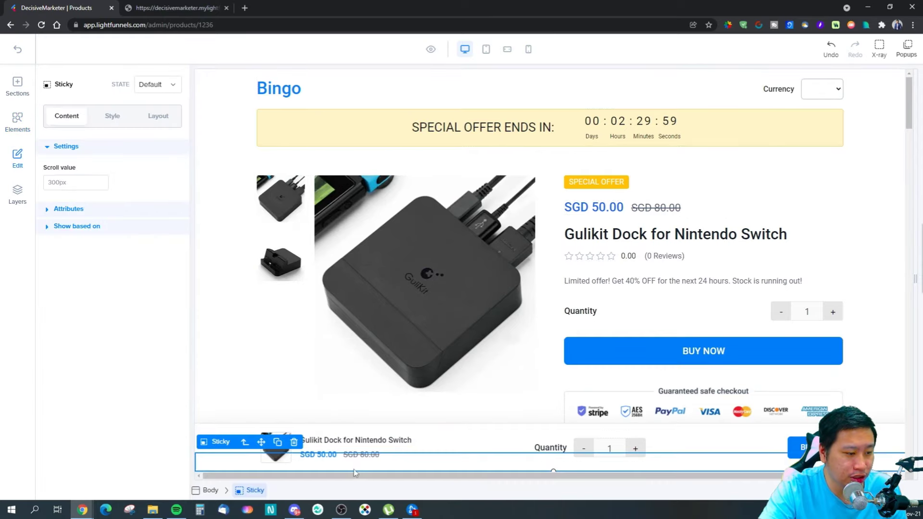
left_click(293, 442)
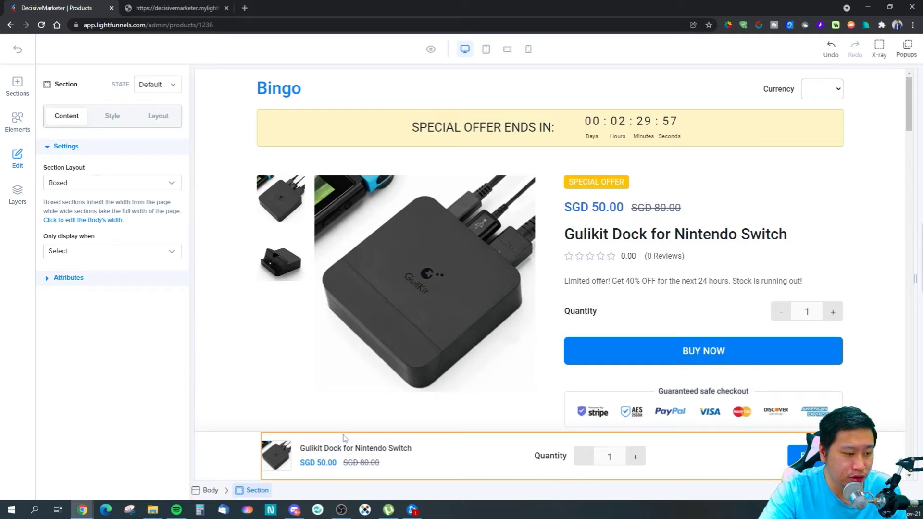
Browse the element library through the Misc, Checkout, Widgets and Data groups
left_click(14, 127)
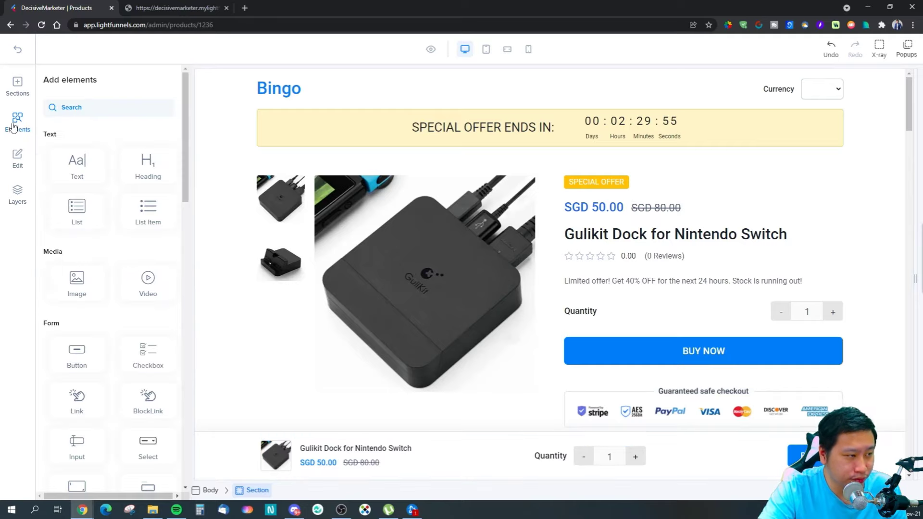
scroll(105, 366, "down", 12)
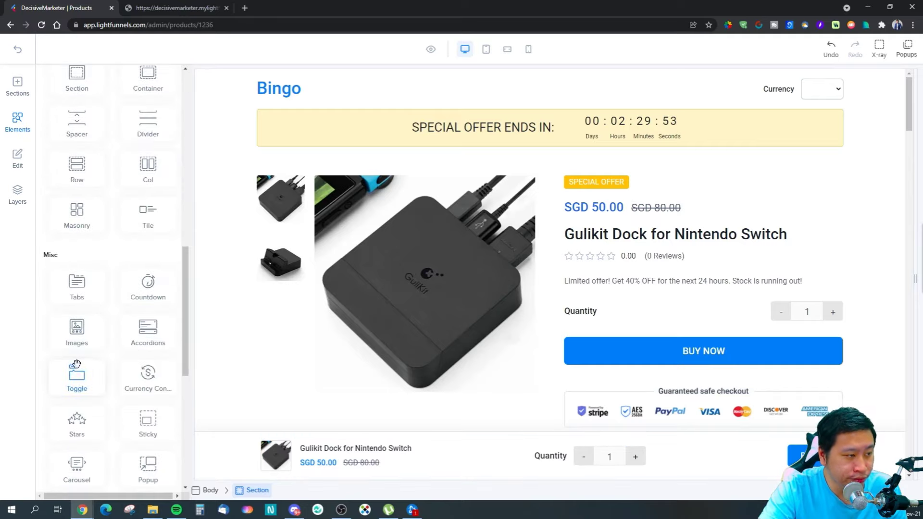
scroll(95, 266, "down", 3)
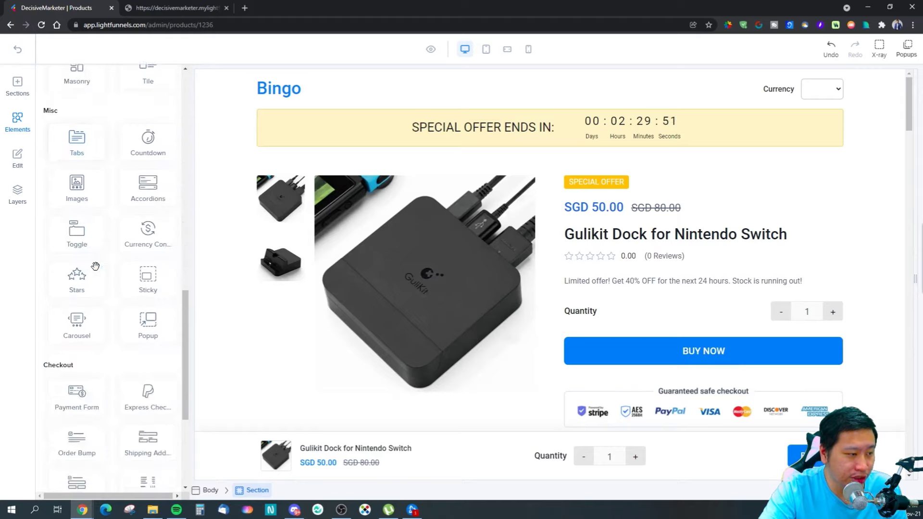
scroll(107, 262, "down", 3)
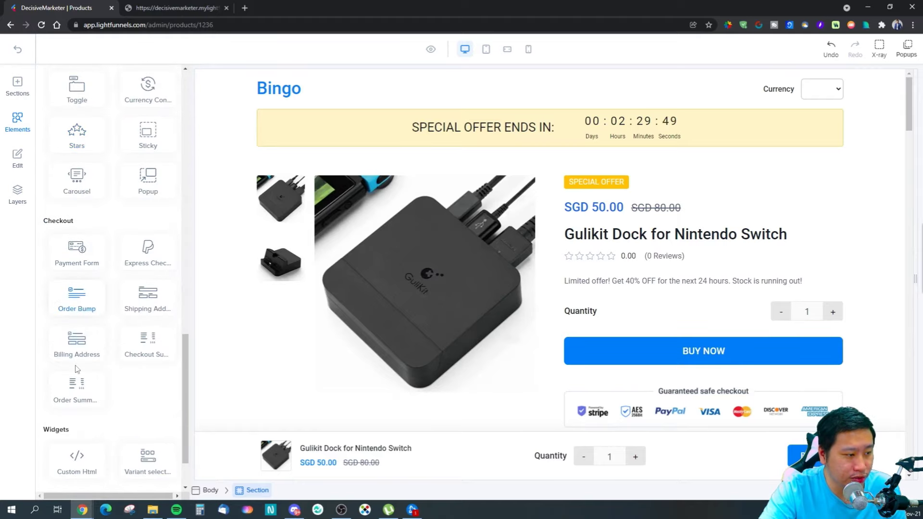
scroll(99, 377, "down", 2)
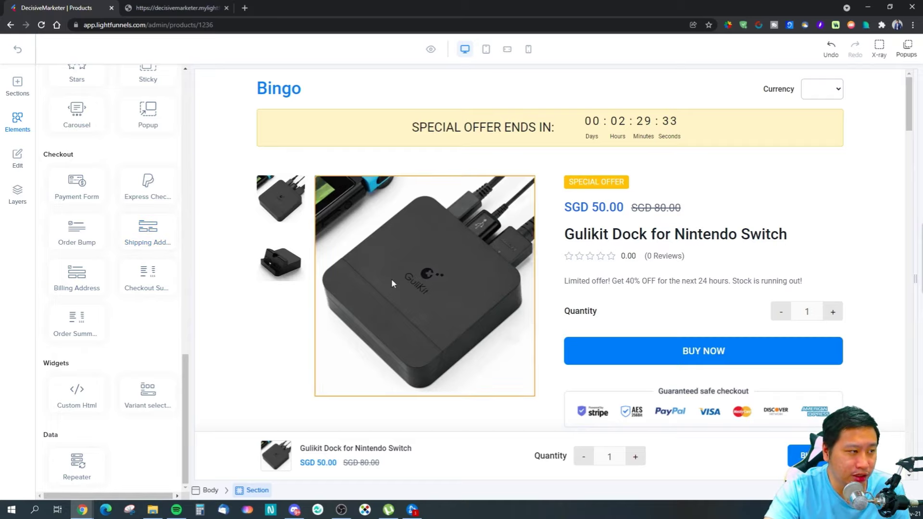
scroll(721, 250, "down", 4)
scroll(697, 253, "up", 4)
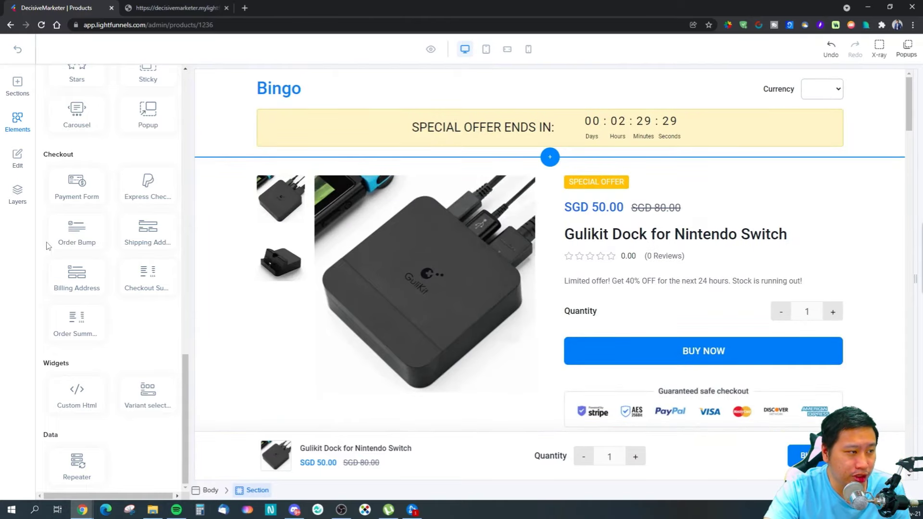
scroll(72, 259, "up", 7)
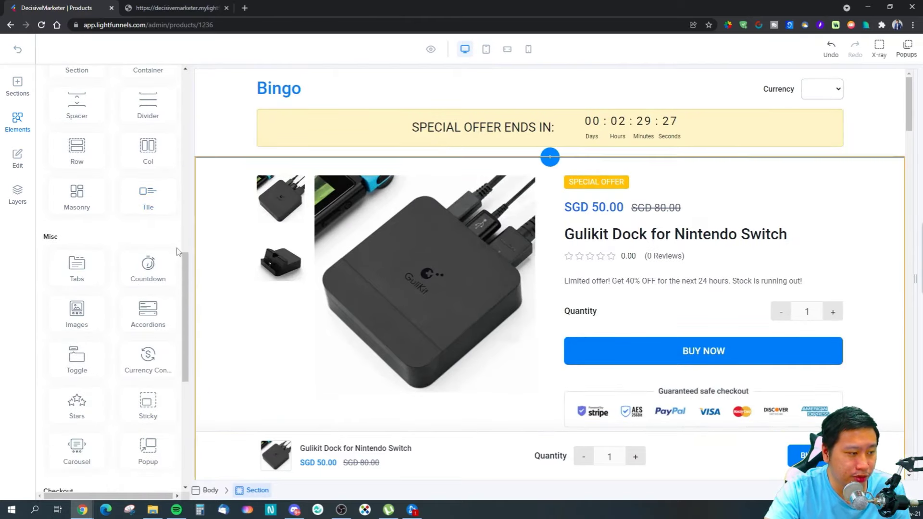
Switch the special-offer countdown's Evergreen option off to see the due-date setting, and turn it back on
left_click(637, 137)
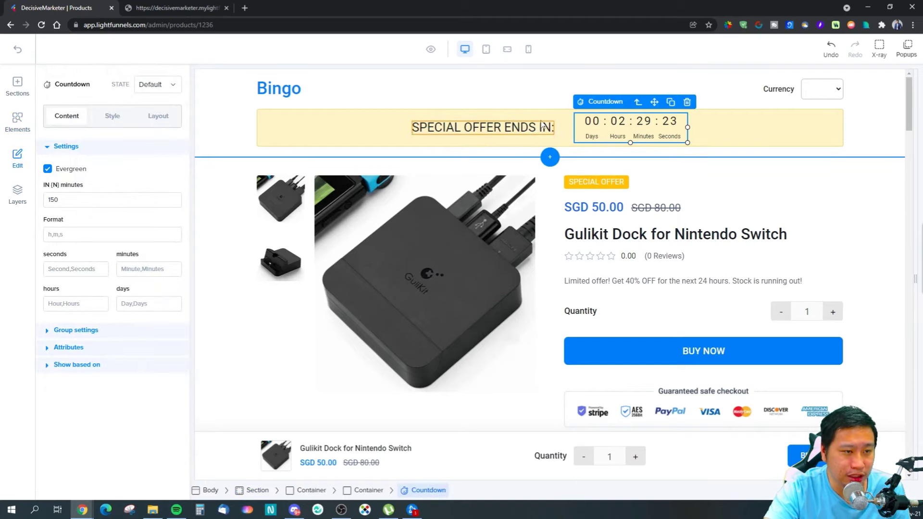
left_click(47, 169)
left_click(47, 171)
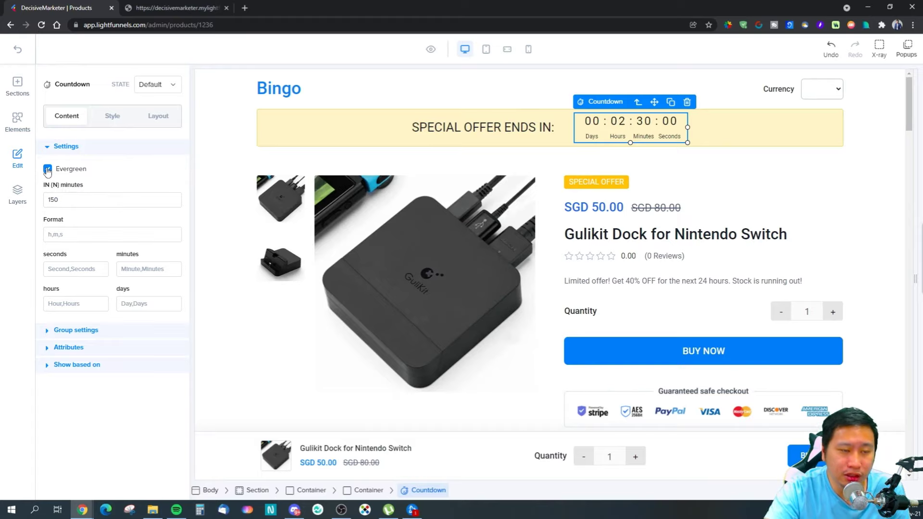
left_click(48, 169)
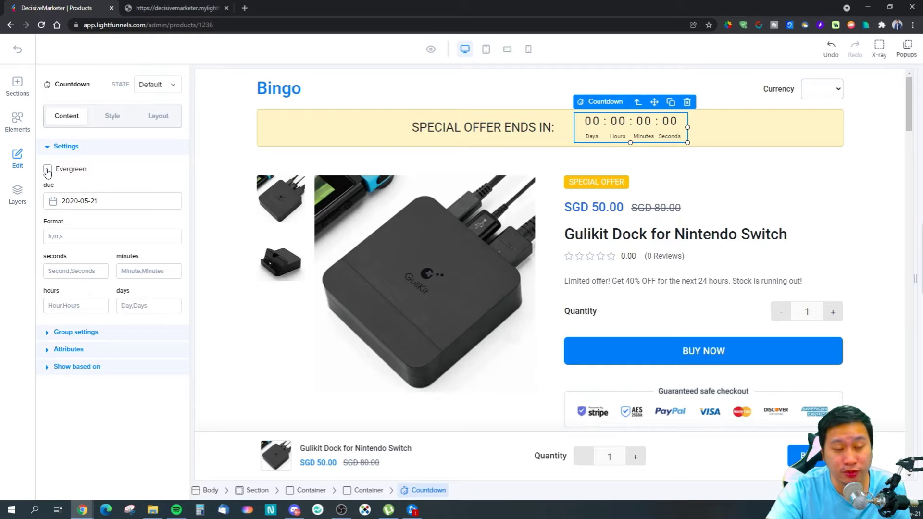
left_click(47, 170)
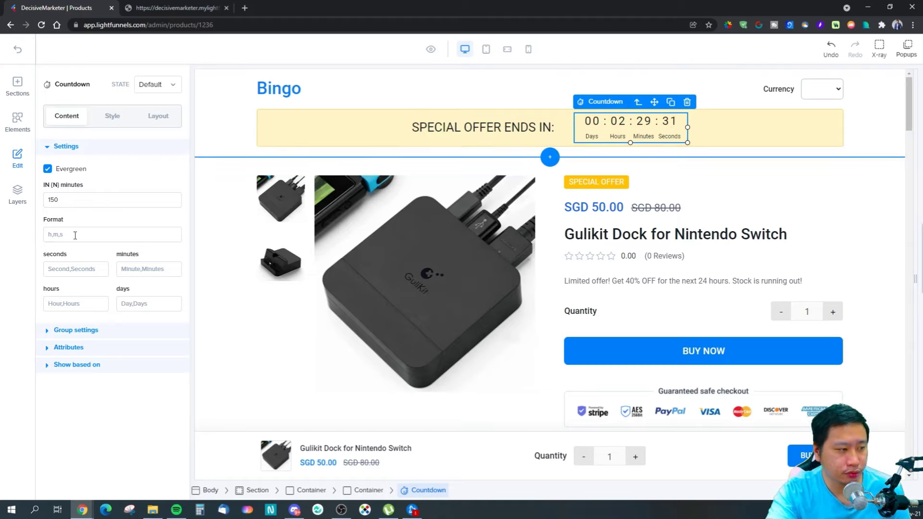
Examine the countdown's group settings, attributes and the conditions available for displaying it
left_click(75, 336)
left_click(89, 332)
left_click(88, 349)
left_click(86, 348)
left_click(87, 372)
left_click(110, 372)
left_click(100, 365)
left_click(110, 402)
scroll(104, 351, "down", 2)
scroll(103, 351, "up", 2)
scroll(91, 351, "up", 1)
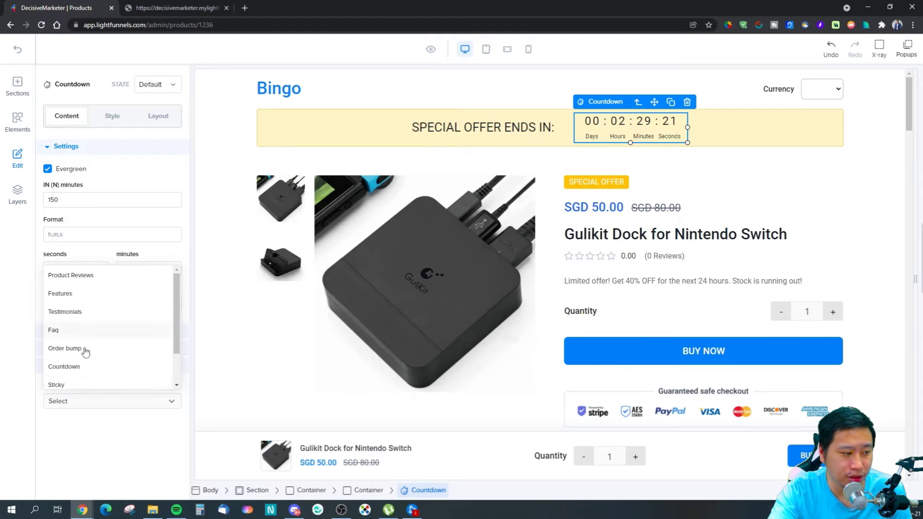
left_click(92, 399)
left_click(76, 401)
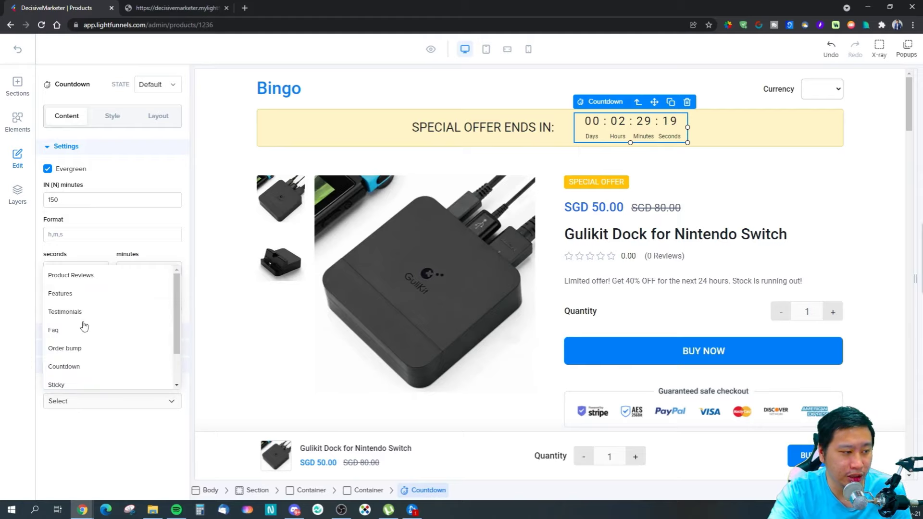
left_click(82, 403)
Review the countdown's style and layout categories, and recheck its display conditions, attributes and group settings
left_click(107, 123)
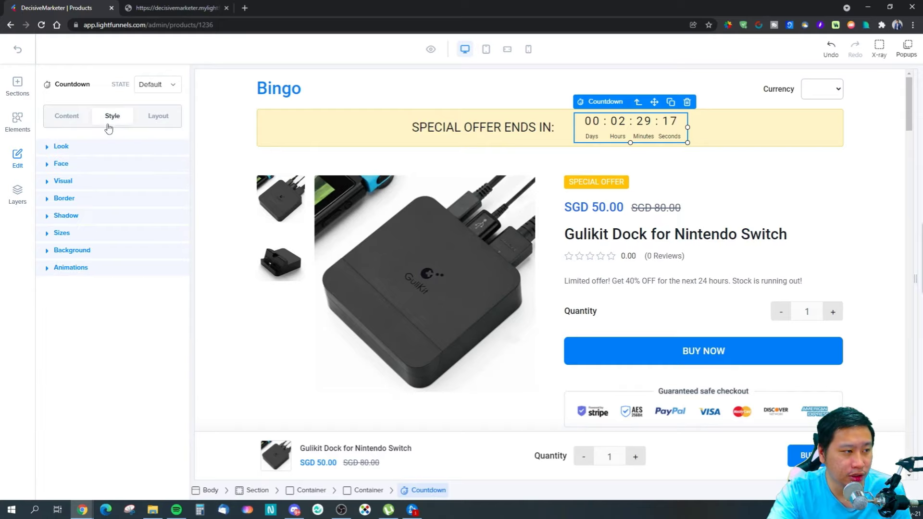
left_click(159, 118)
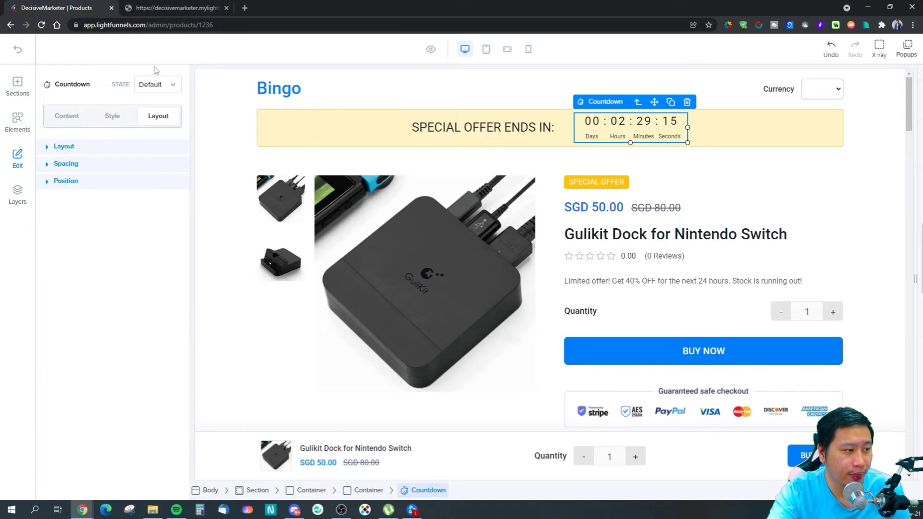
left_click(67, 117)
left_click(102, 399)
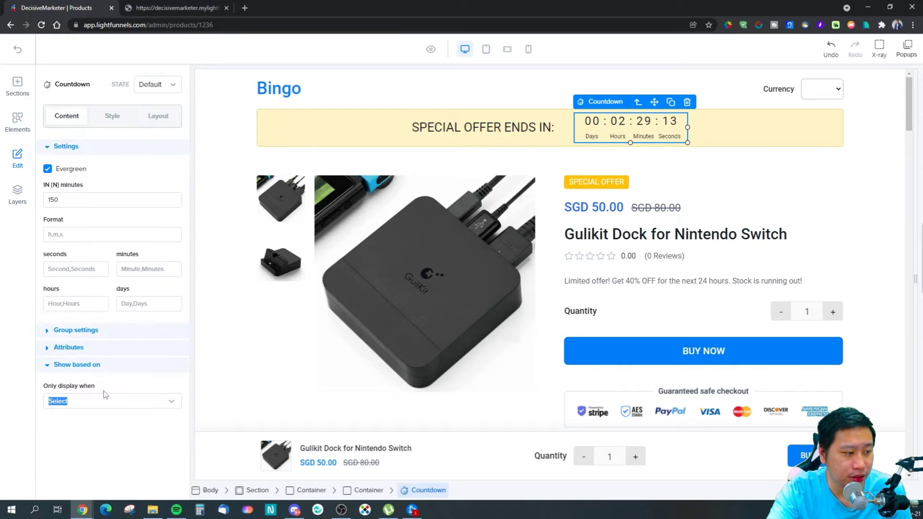
scroll(100, 349, "down", 1)
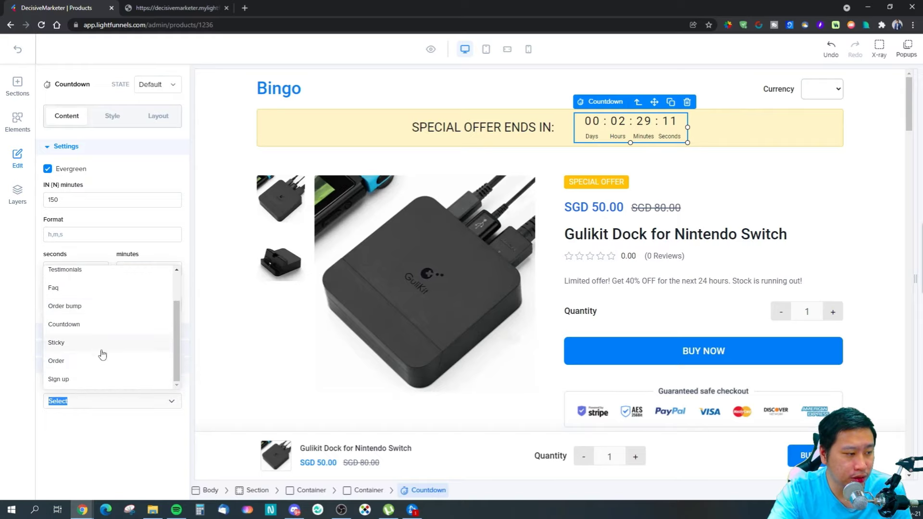
left_click(88, 395)
left_click(60, 364)
left_click(62, 347)
left_click(62, 347)
left_click(73, 331)
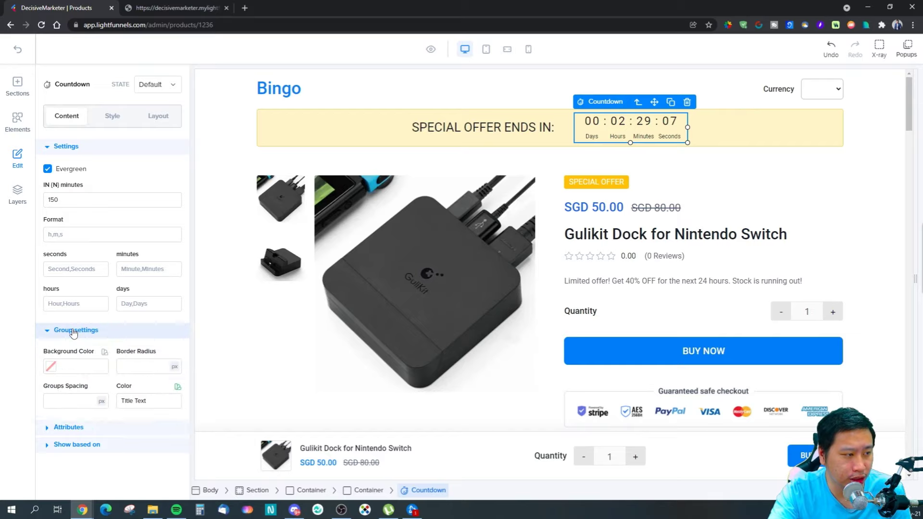
left_click(73, 332)
Preview the product page in the tablet, landscape and portrait phone layouts, and return to the desktop view
left_click(486, 49)
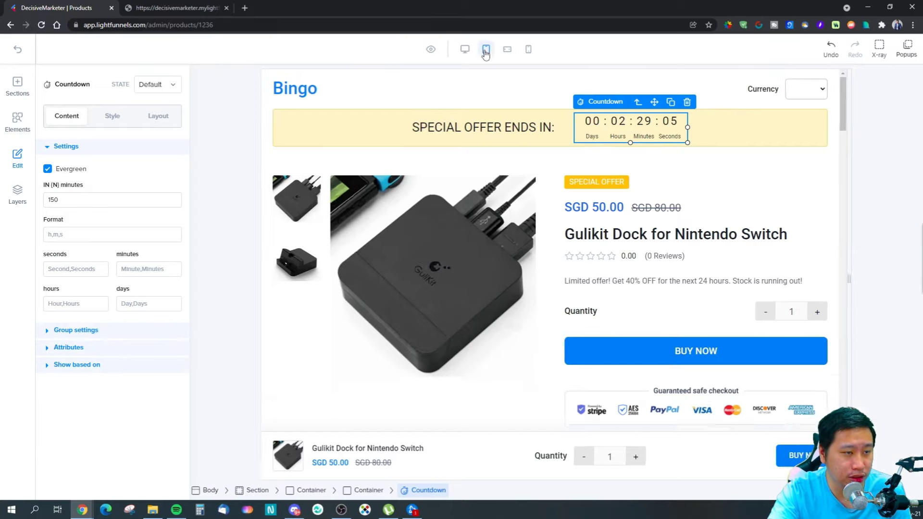
left_click(510, 54)
left_click(528, 53)
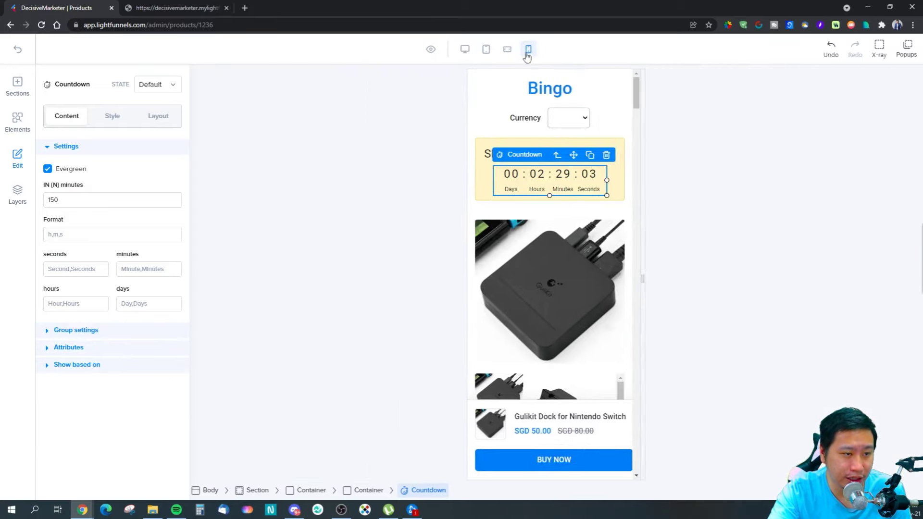
left_click(507, 51)
left_click(486, 49)
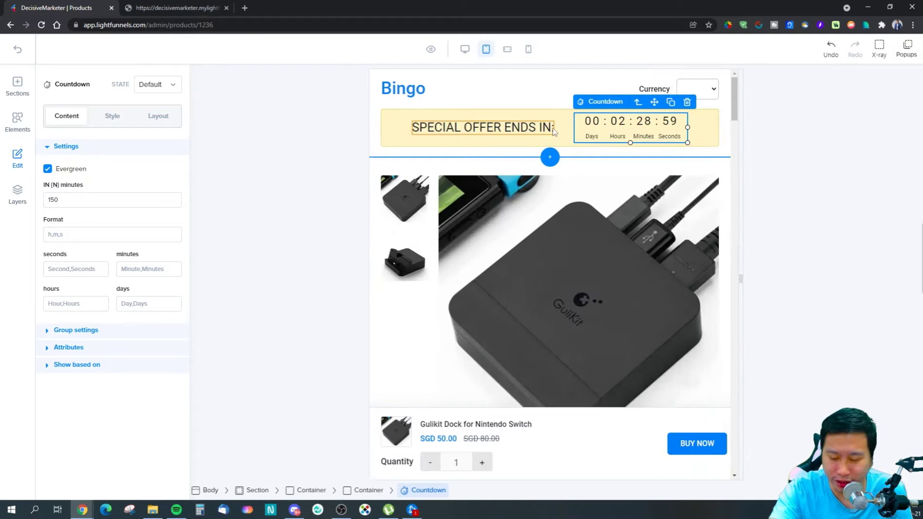
left_click(465, 49)
Inspect the display condition and attributes of the container around the special-offer banner
left_click(744, 144)
left_click(91, 166)
left_click(96, 200)
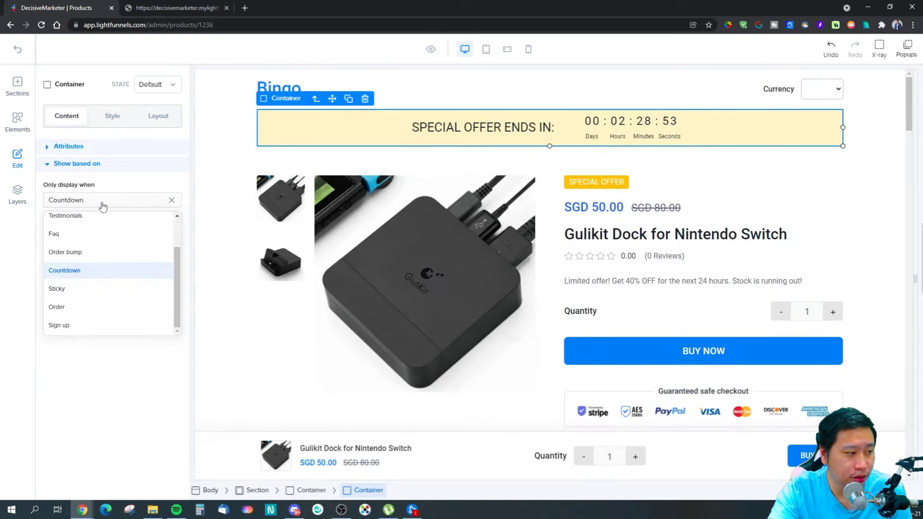
left_click(102, 206)
left_click(82, 147)
left_click(82, 147)
Examine the banner container's look, background, sizes, shadow and border style settings
left_click(163, 119)
left_click(113, 118)
left_click(146, 119)
left_click(113, 118)
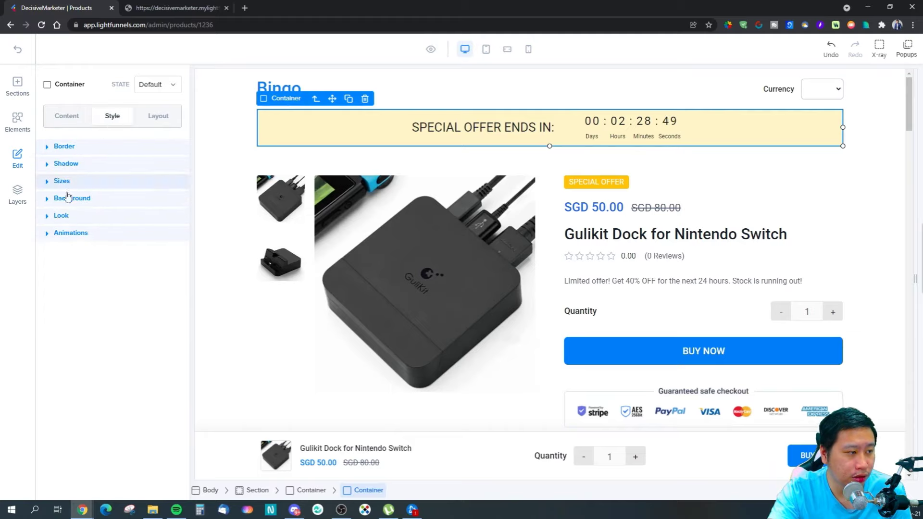
left_click(72, 215)
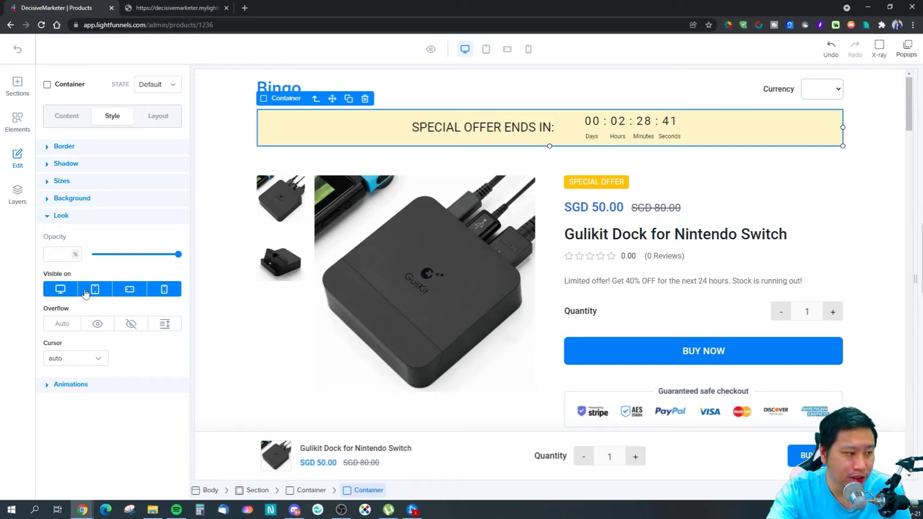
left_click(77, 219)
left_click(87, 199)
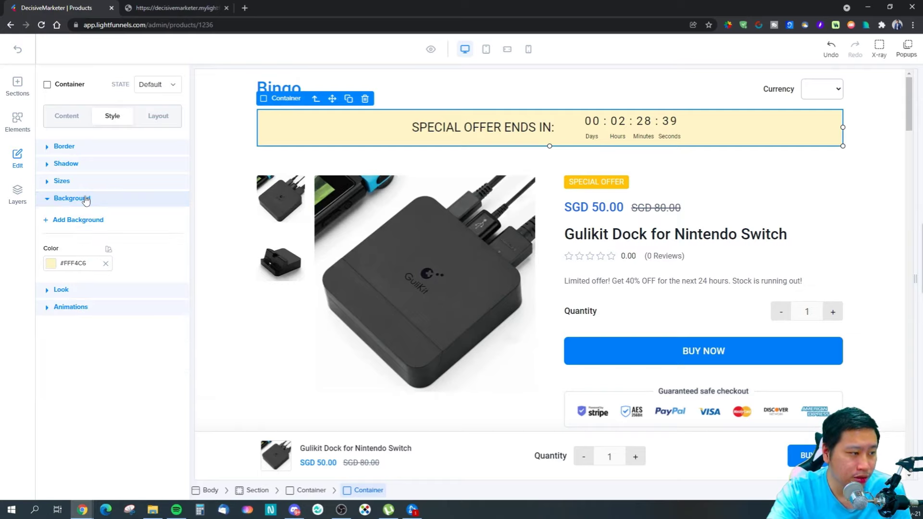
left_click(86, 199)
left_click(86, 181)
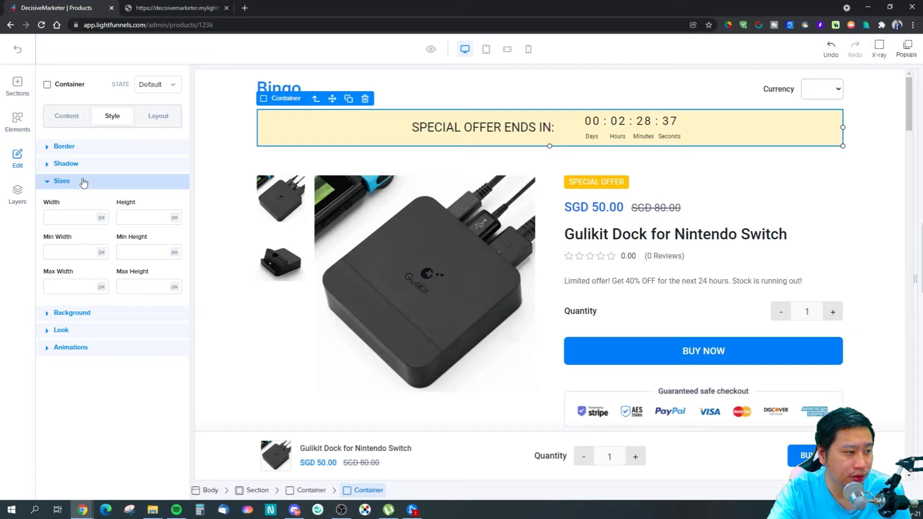
left_click(82, 181)
left_click(83, 165)
left_click(82, 147)
left_click(82, 146)
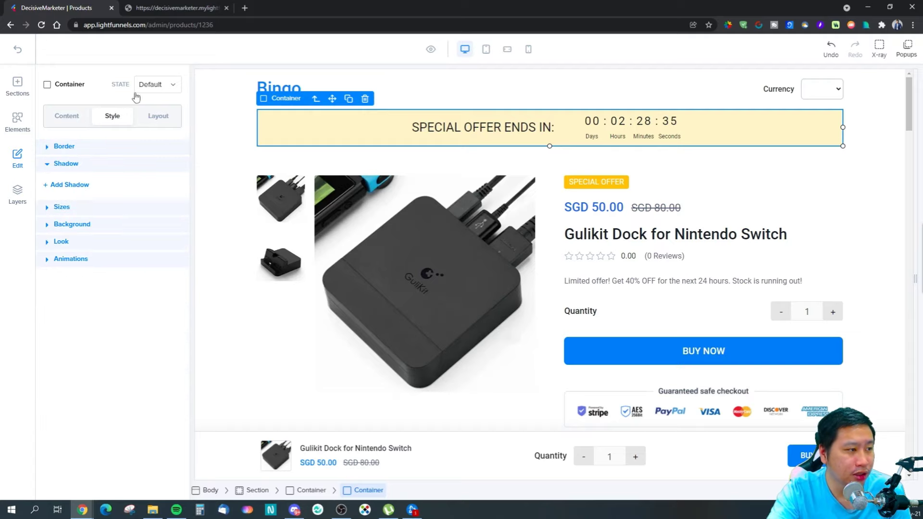
Recheck the special-offer countdown's layout and content settings, and leave the product page editor
left_click(634, 120)
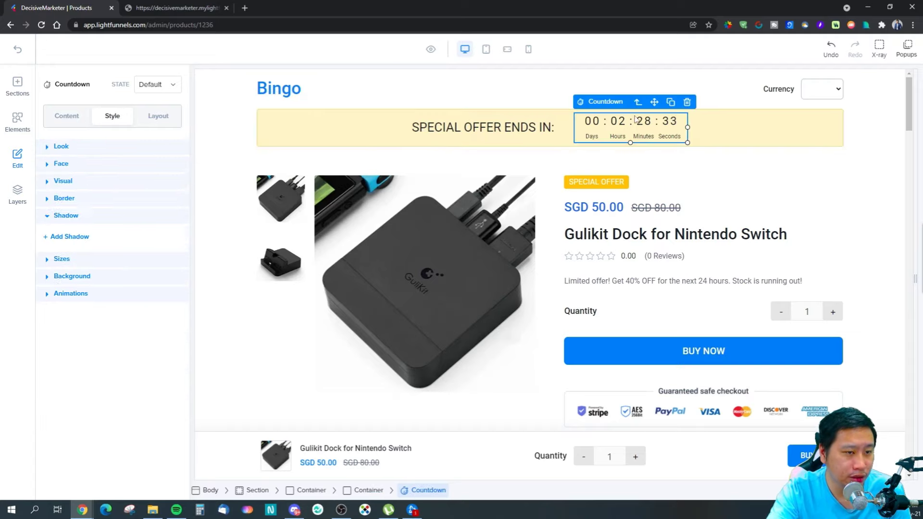
left_click(64, 121)
left_click(156, 118)
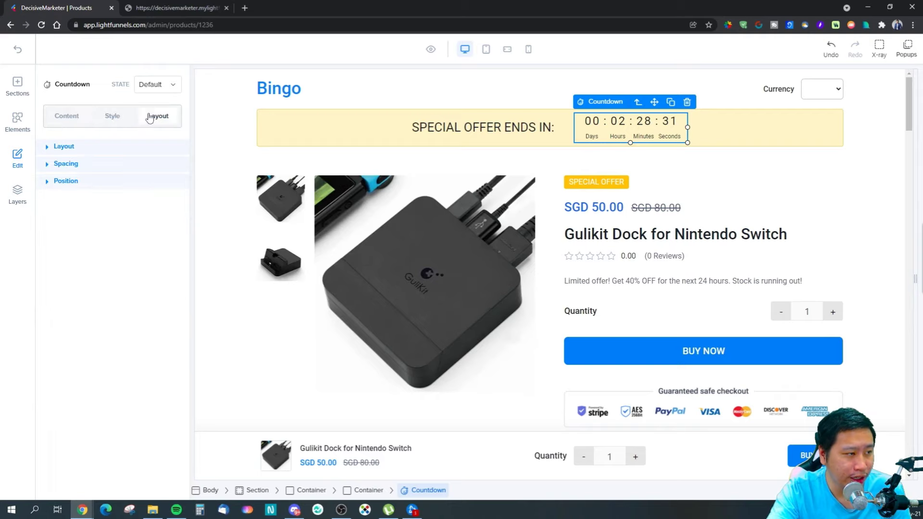
left_click(77, 125)
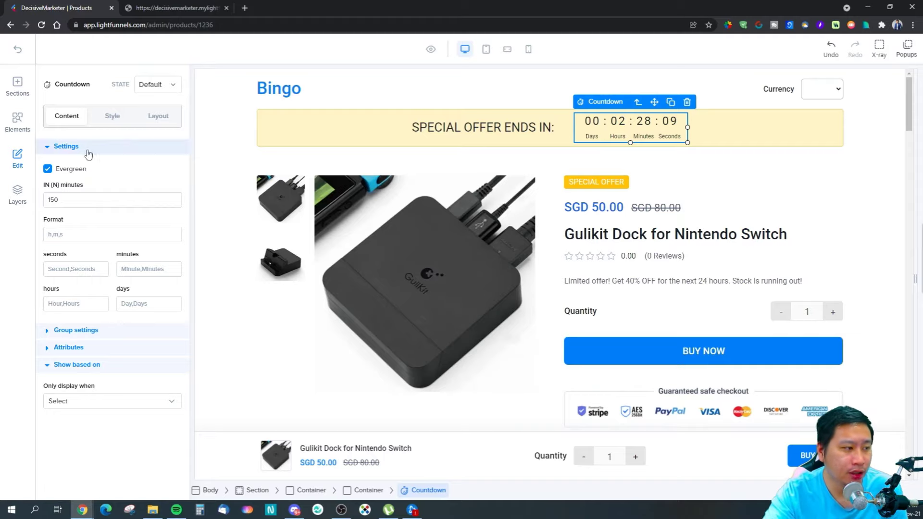
left_click(14, 56)
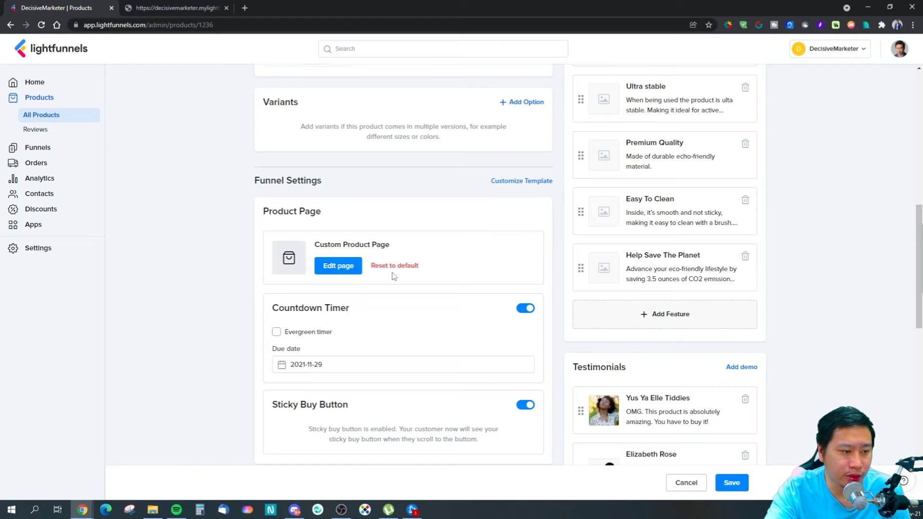
Switch the sticky buy button off and back on, and check the buy bar on the live product page
scroll(318, 362, "down", 2)
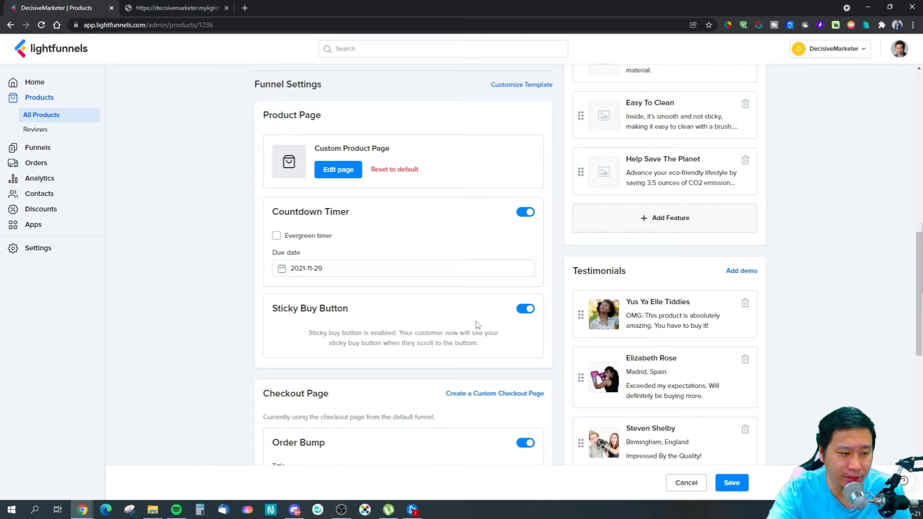
left_click(526, 308)
left_click(525, 309)
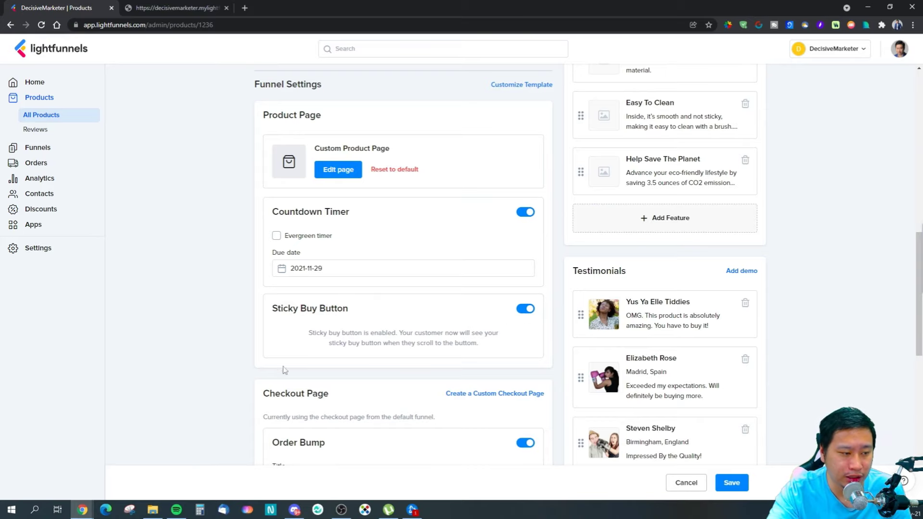
key("ctrl+Tab")
scroll(283, 195, "down", 3)
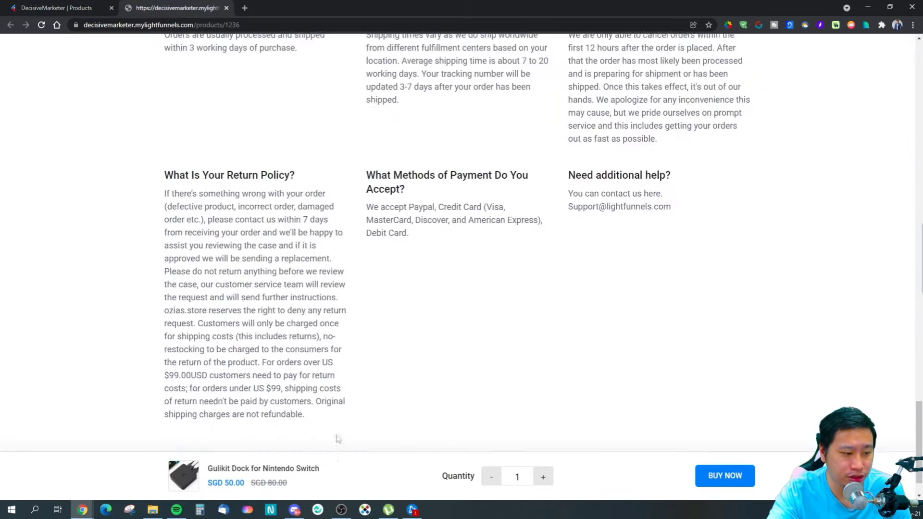
left_click(30, 6)
Create a custom checkout page for the product and open it for editing
scroll(405, 272, "down", 5)
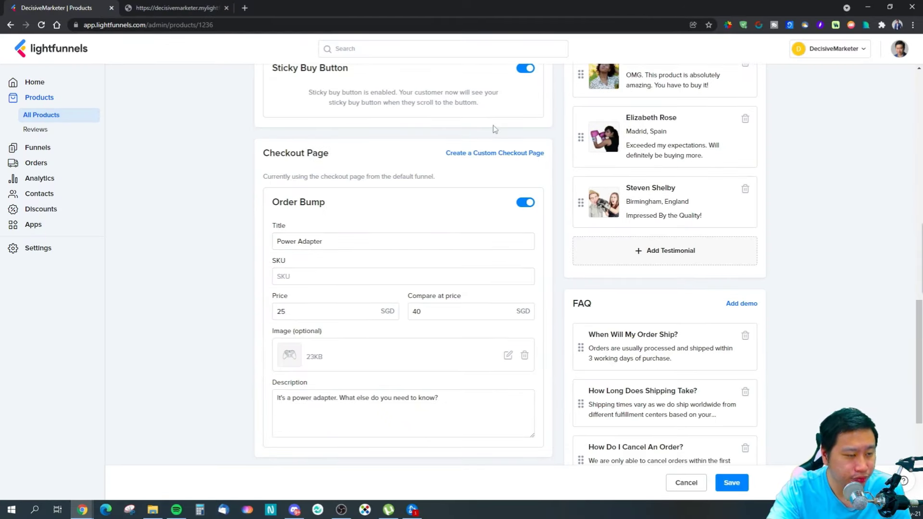
scroll(468, 269, "down", 4)
scroll(469, 272, "up", 2)
scroll(470, 274, "up", 3)
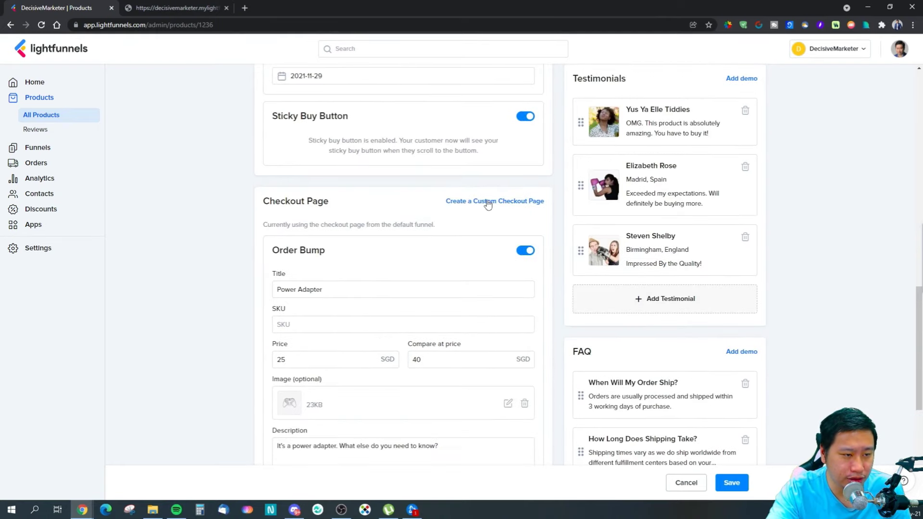
left_click(470, 205)
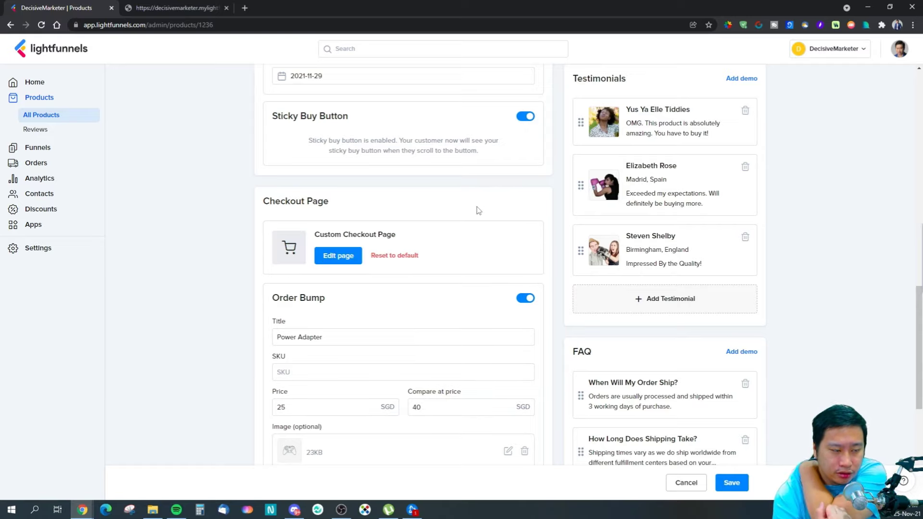
left_click(339, 255)
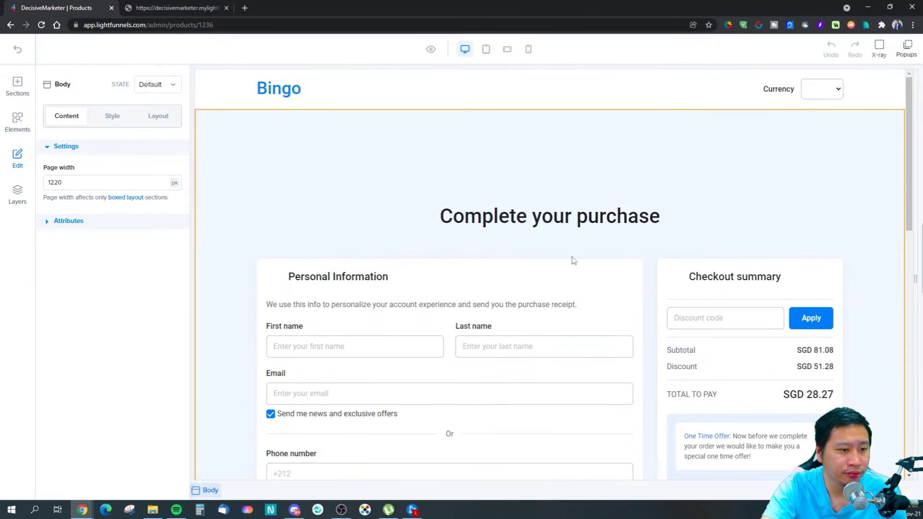
Examine the checkout page's personal information, shipping address and payment method forms
scroll(573, 251, "down", 10)
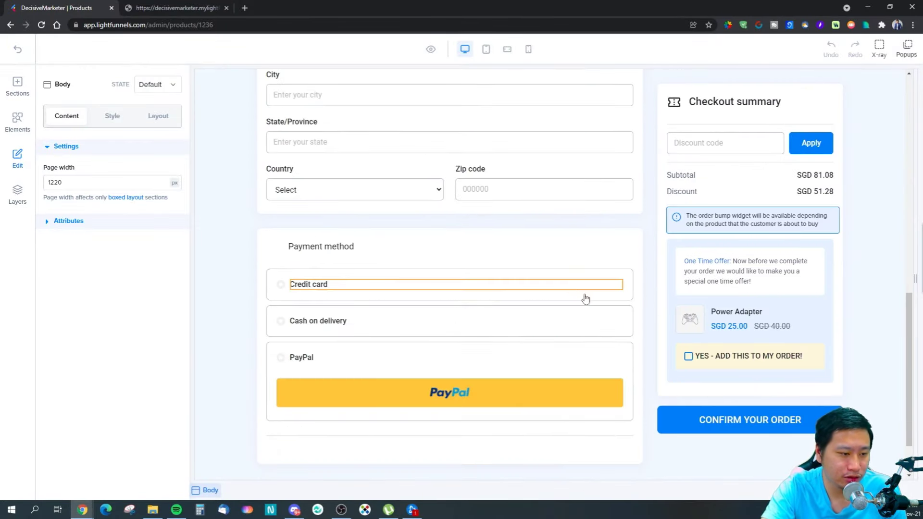
scroll(625, 337, "up", 2)
scroll(644, 348, "up", 7)
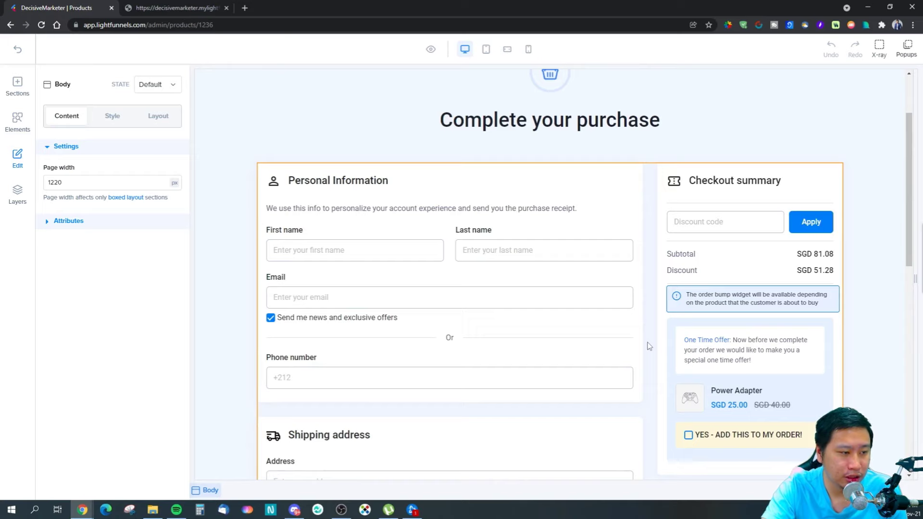
scroll(404, 335, "down", 3)
scroll(455, 338, "down", 3)
scroll(457, 338, "up", 4)
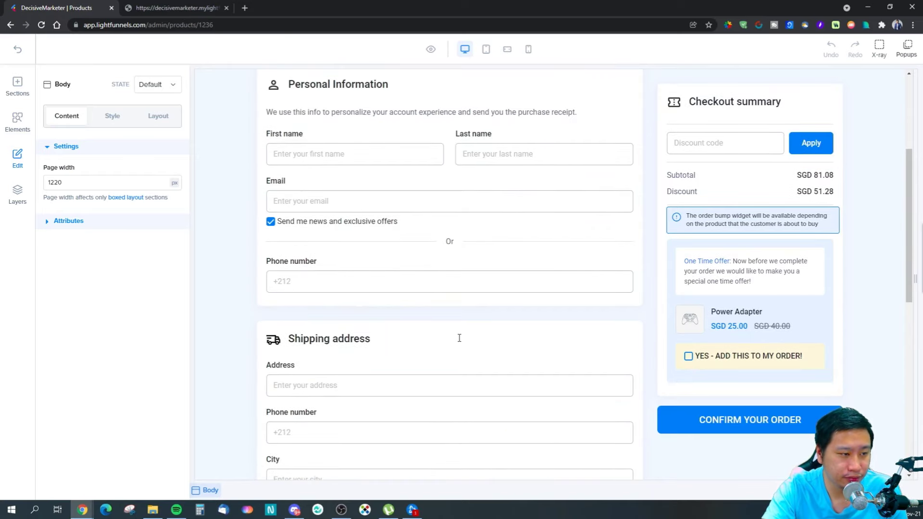
scroll(459, 342, "up", 3)
scroll(308, 274, "down", 5)
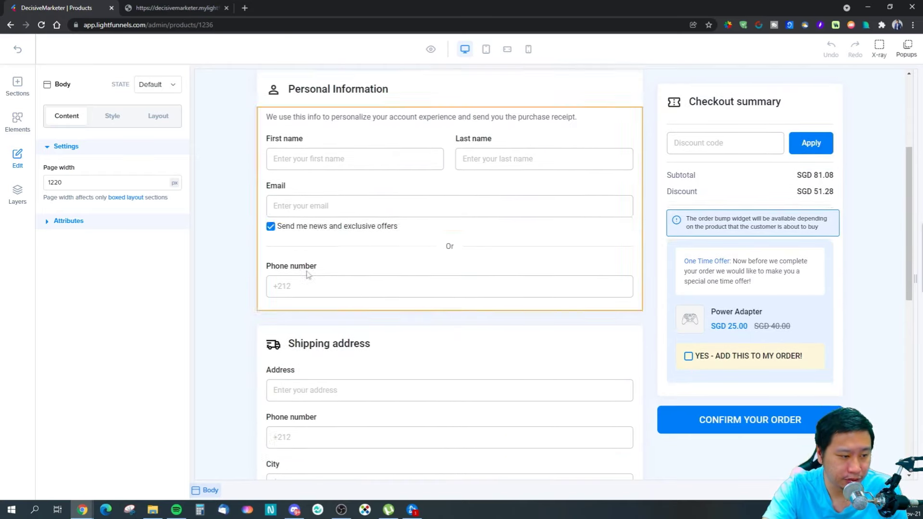
scroll(373, 368, "down", 4)
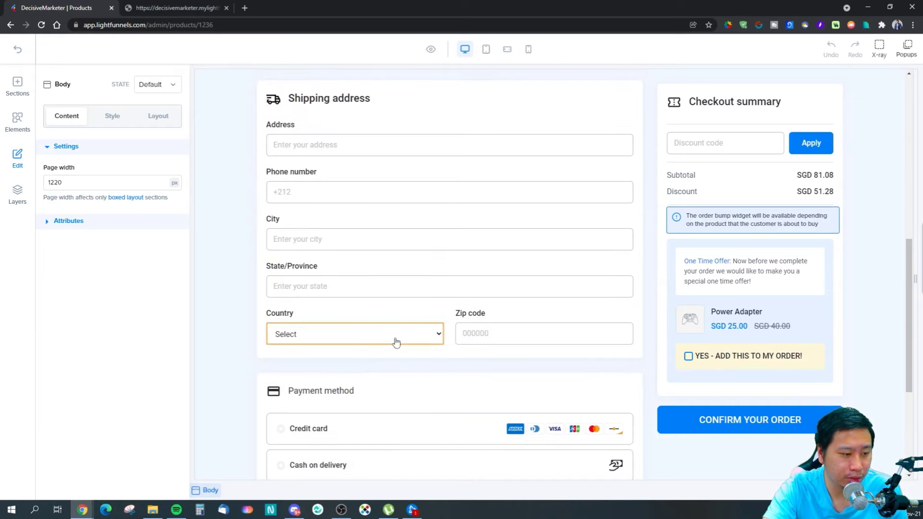
Review the checkout summary with its one-time order bump offer, and leave the checkout page editor
scroll(395, 339, "up", 5)
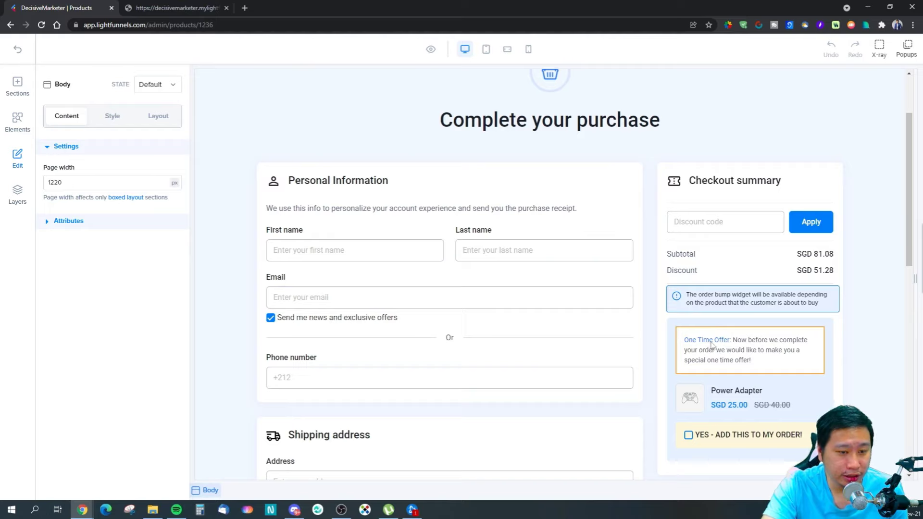
scroll(644, 306, "up", 2)
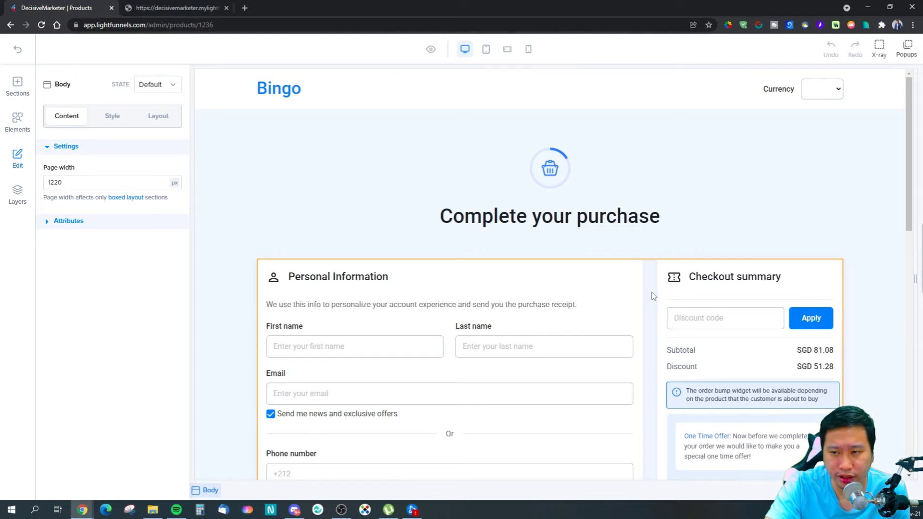
scroll(654, 286, "down", 4)
scroll(654, 286, "up", 4)
scroll(681, 305, "down", 4)
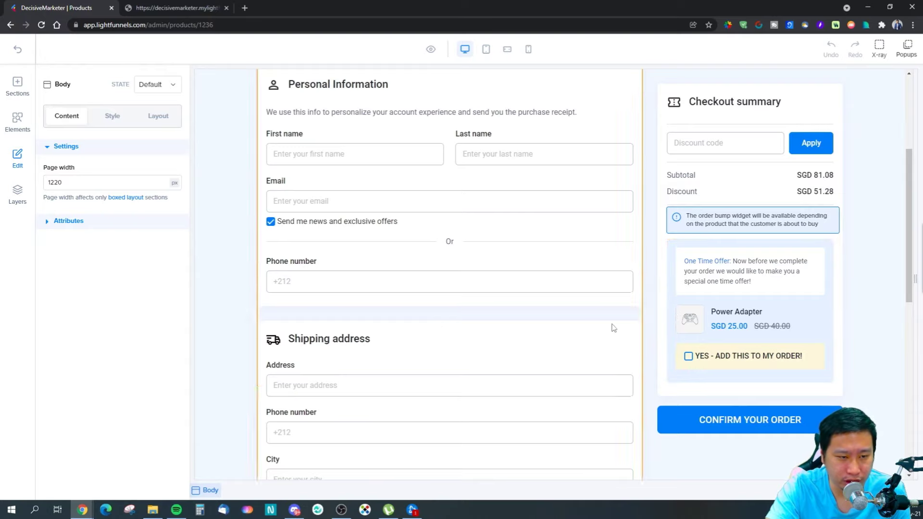
scroll(430, 322, "up", 2)
scroll(429, 322, "up", 3)
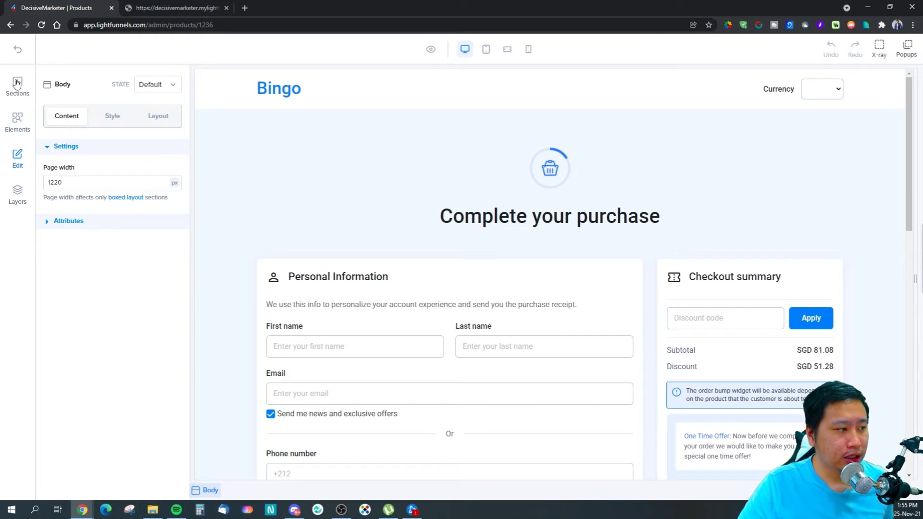
left_click(16, 49)
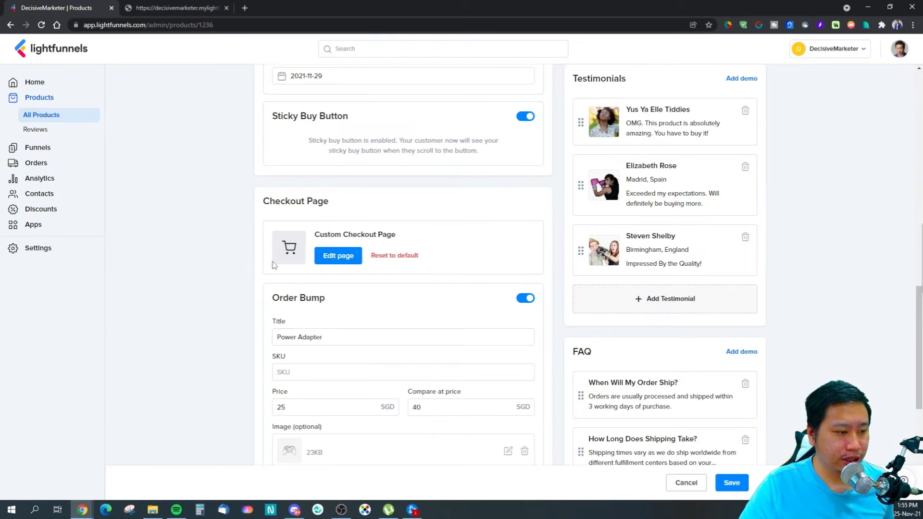
Create a custom thank you page for the product and open it for editing
scroll(476, 374, "down", 6)
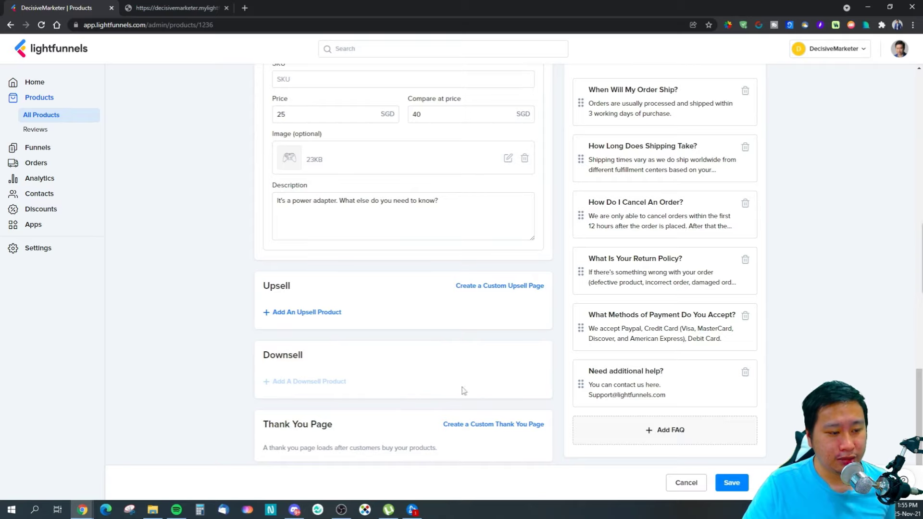
left_click(471, 427)
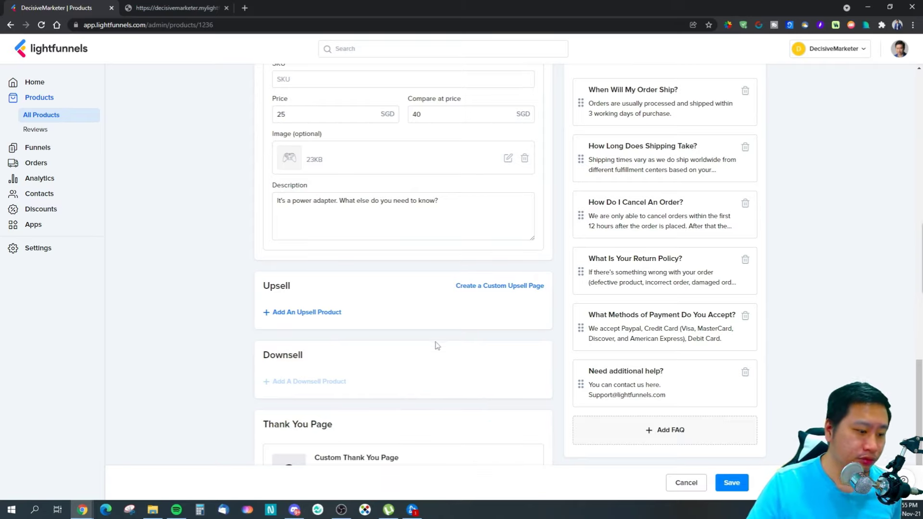
scroll(423, 375, "down", 1)
left_click(338, 433)
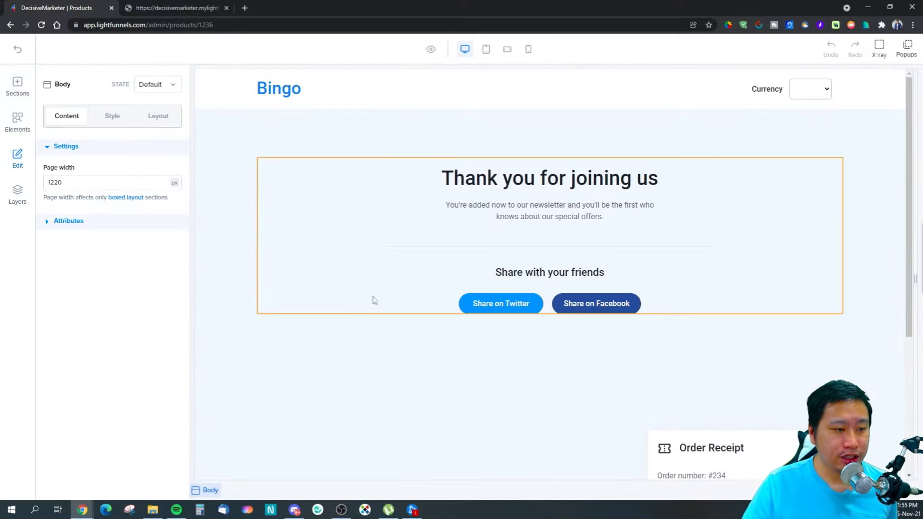
Review the thank you page's sharing, order confirmation and receipt sections, and return to the product settings
scroll(551, 388, "down", 4)
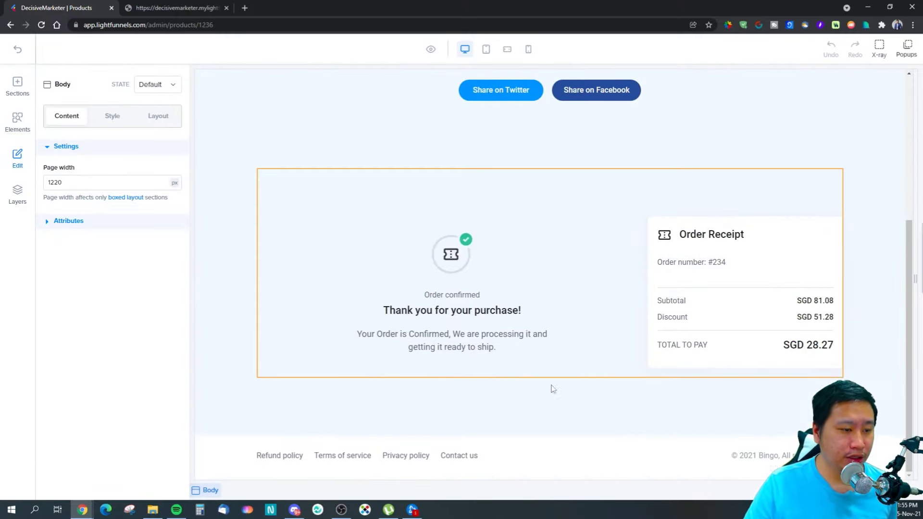
scroll(550, 384, "up", 4)
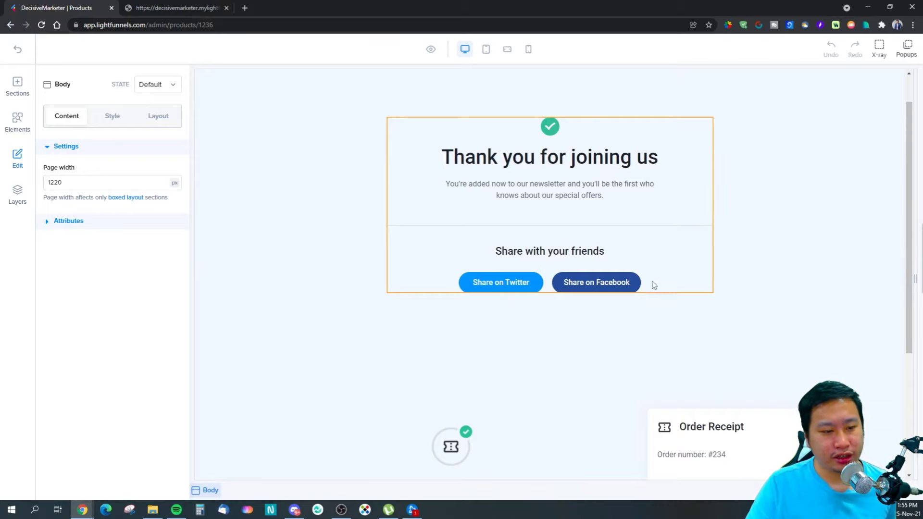
scroll(394, 241, "up", 1)
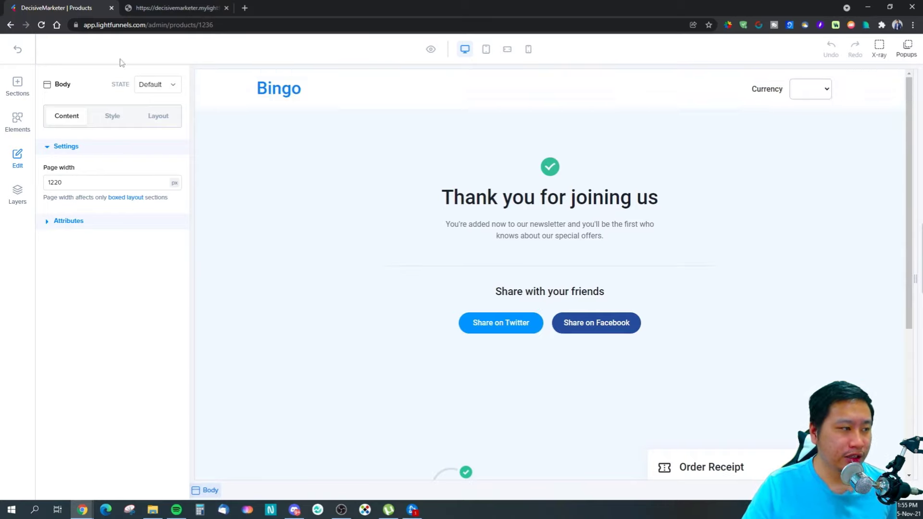
left_click(20, 49)
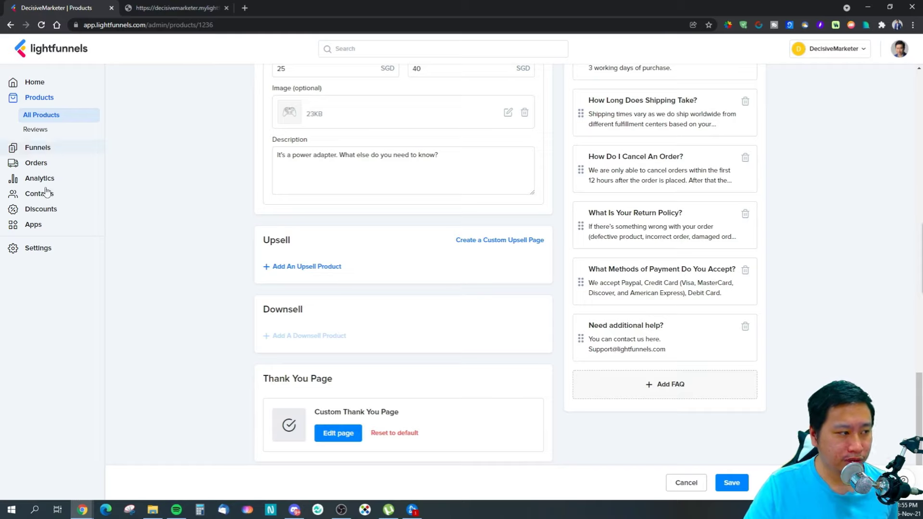
Cancel leaving the product with unsaved changes and save the product
left_click(34, 152)
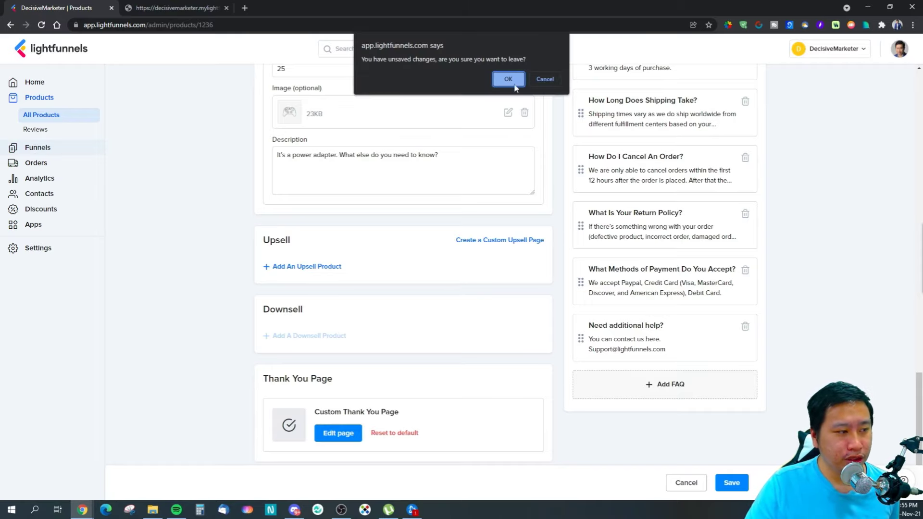
left_click(544, 80)
left_click(732, 483)
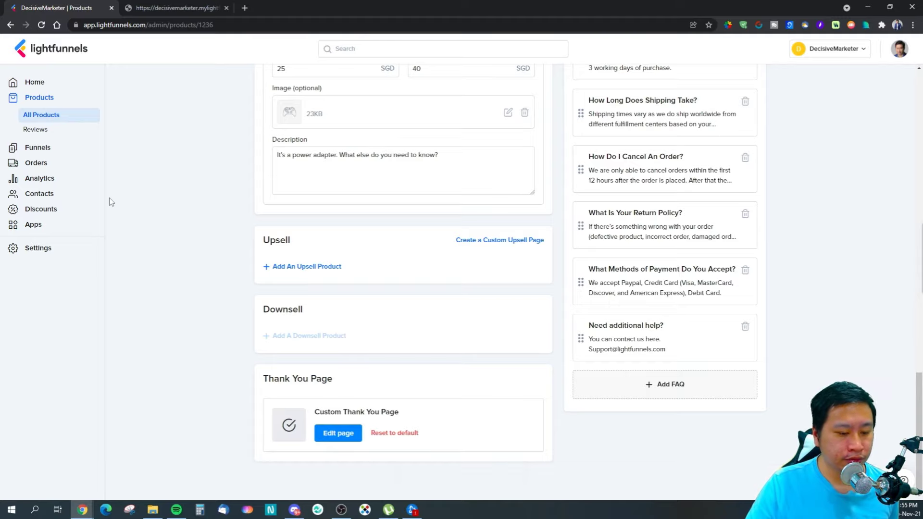
View the product list and the product reviews page
left_click(50, 147)
left_click(70, 100)
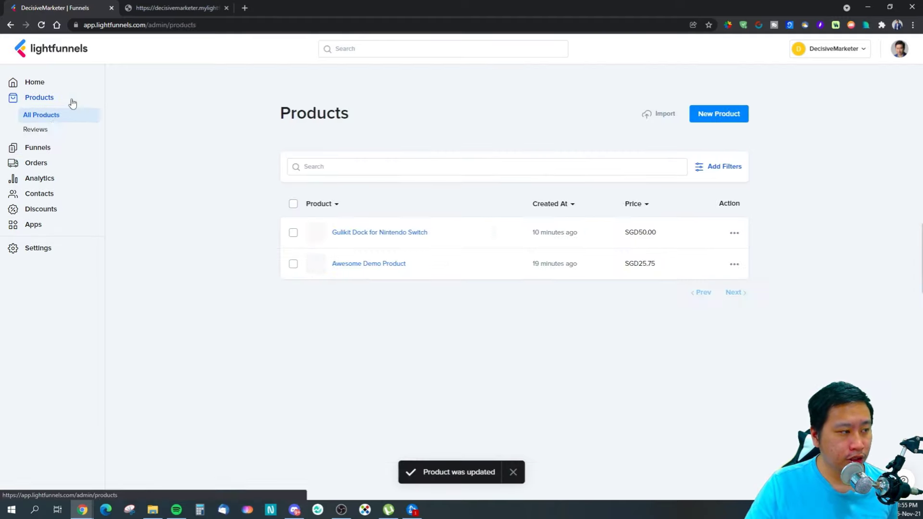
left_click(50, 127)
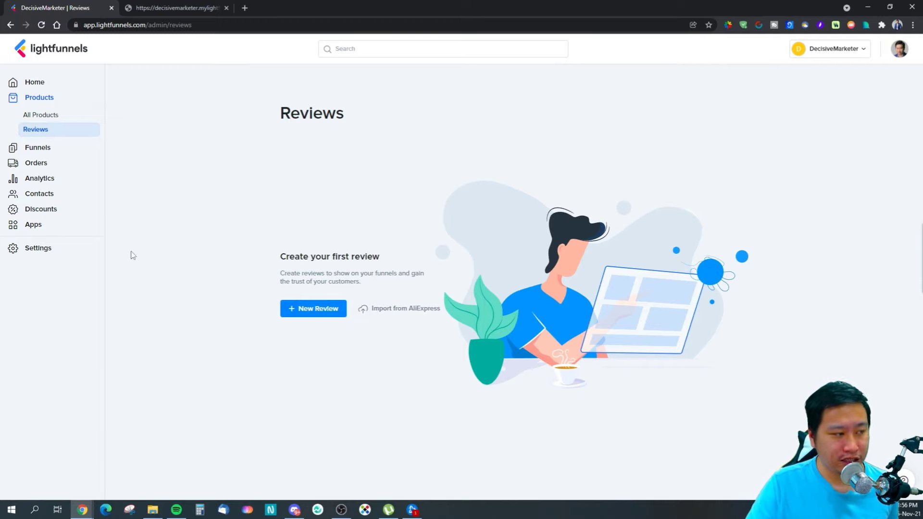
Open the gulikitdock funnel and examine its general, tracking and payment method settings
left_click(62, 149)
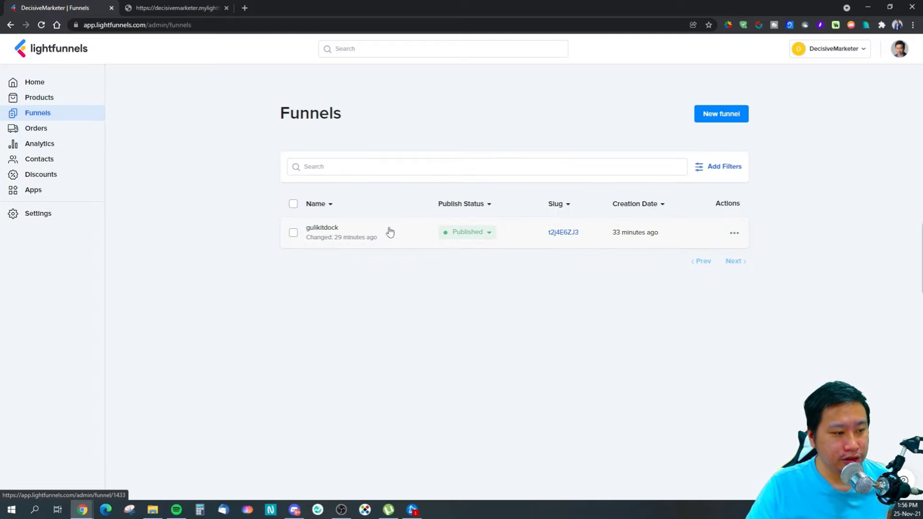
left_click(379, 239)
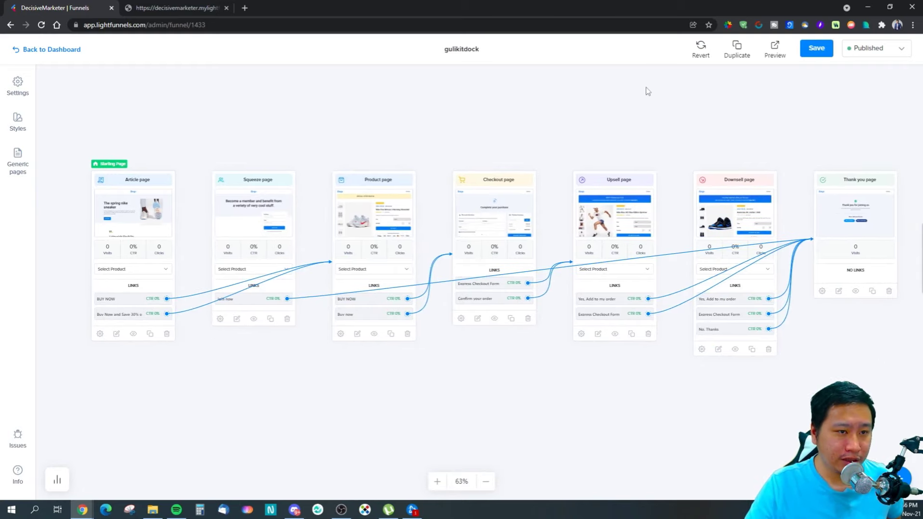
left_click(18, 86)
scroll(139, 320, "down", 2)
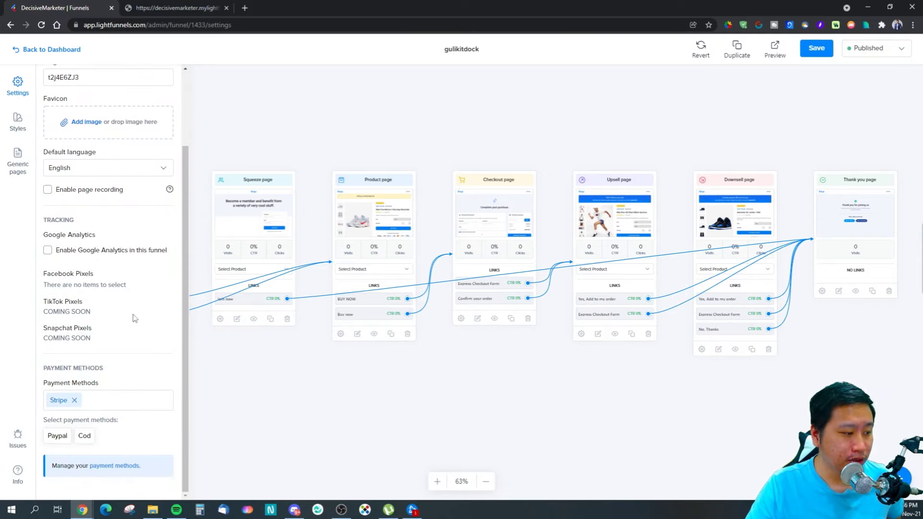
Go back to the funnels list, start a new funnel and browse the available templates
scroll(135, 319, "up", 2)
left_click(28, 50)
left_click(507, 83)
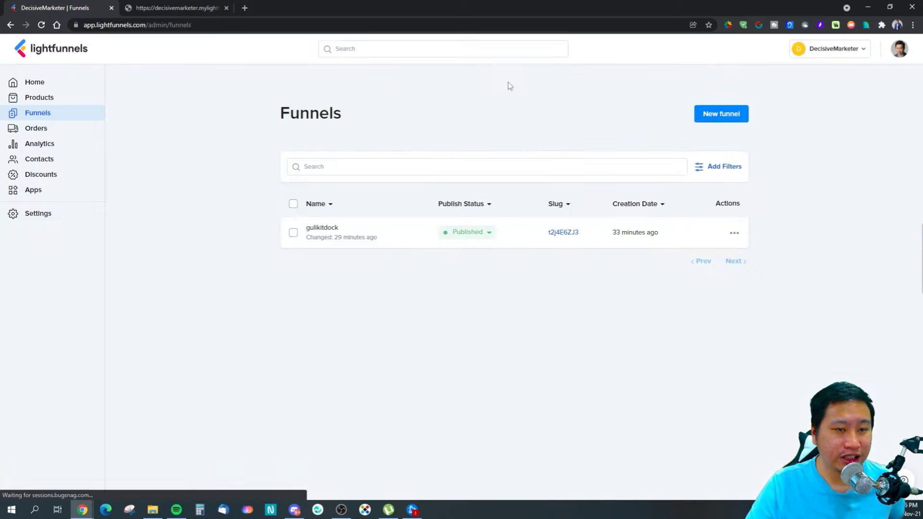
left_click(720, 114)
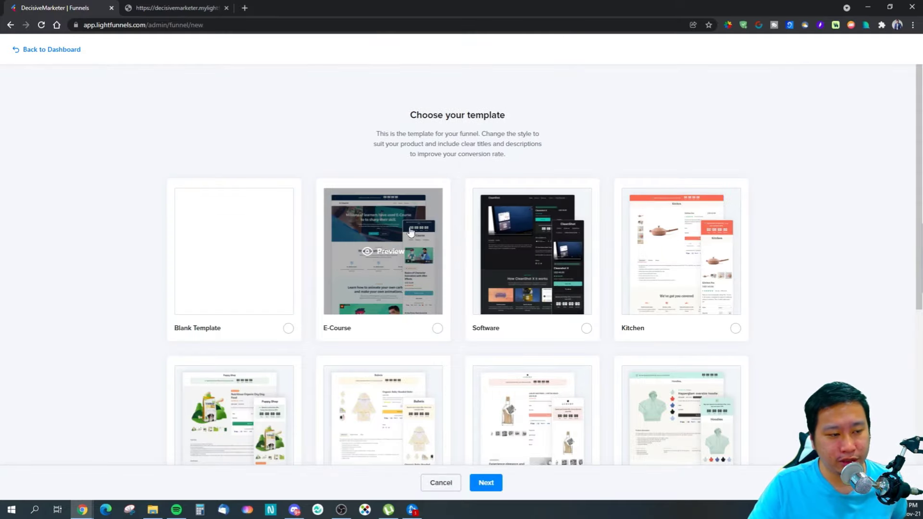
scroll(480, 319, "down", 7)
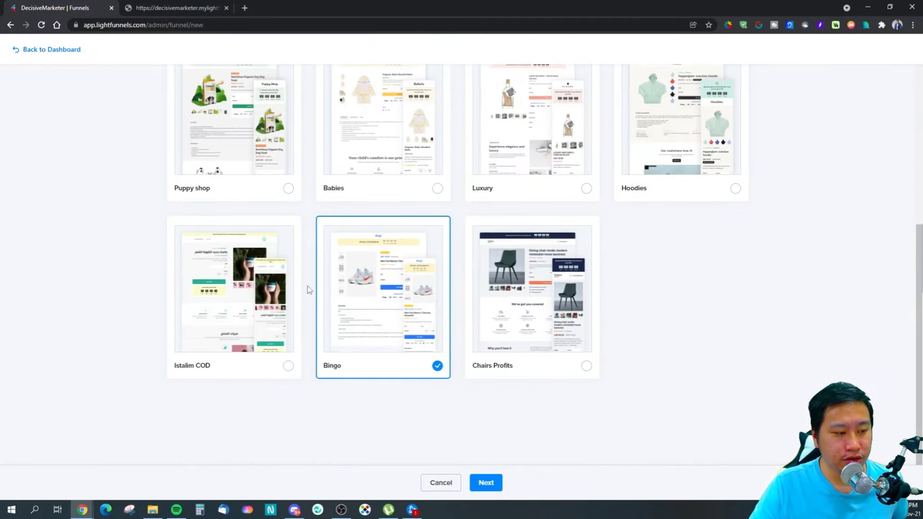
scroll(309, 290, "up", 6)
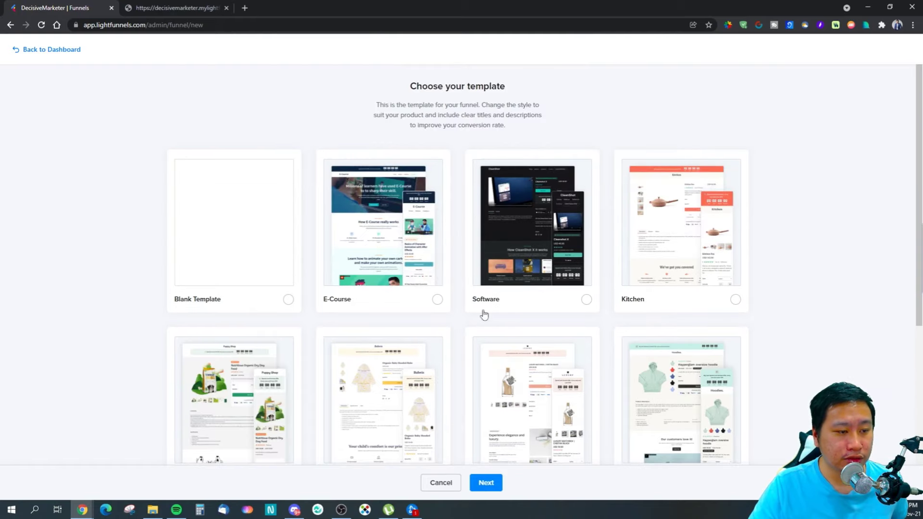
Preview the Kitchen template and look through its product and checkout pages
mouse_move(557, 232)
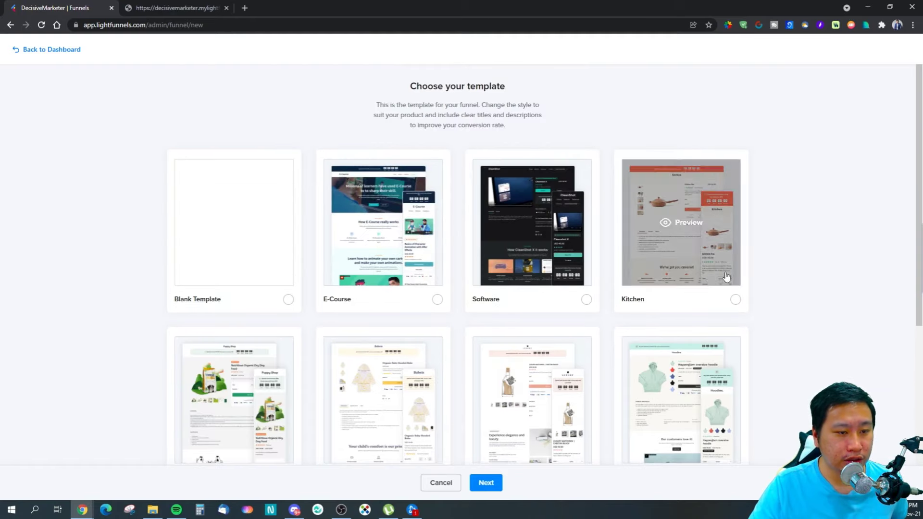
left_click(679, 227)
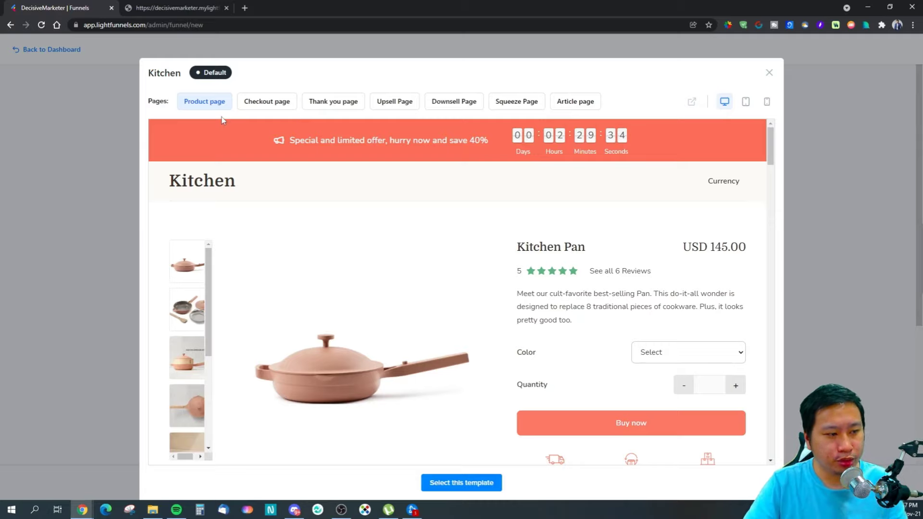
left_click(248, 101)
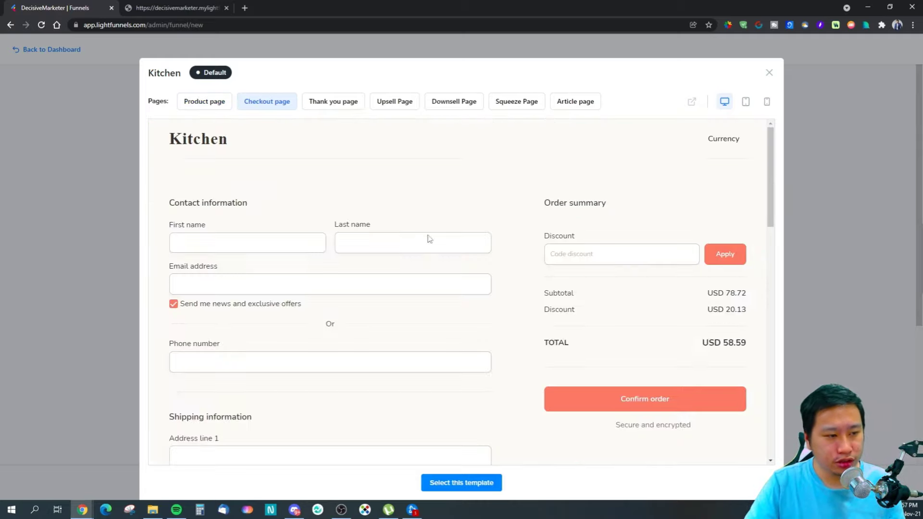
scroll(430, 246, "down", 4)
scroll(423, 243, "up", 4)
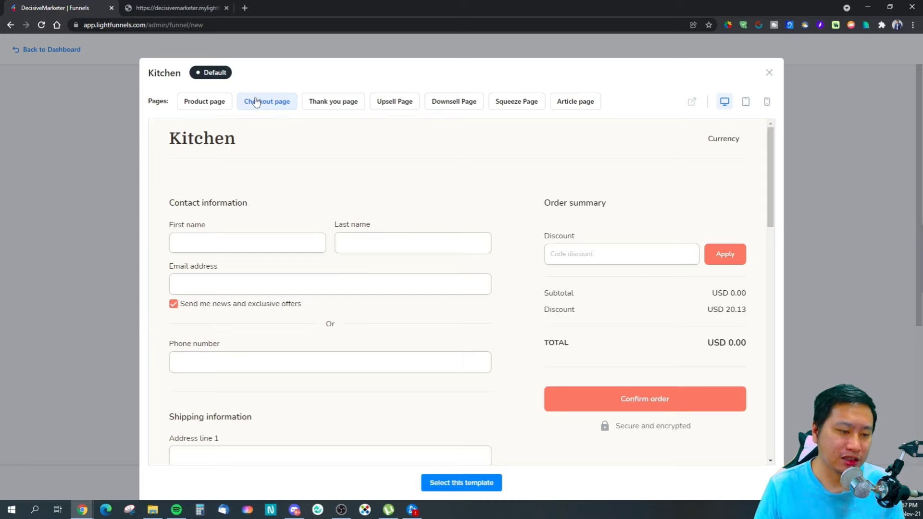
left_click(203, 102)
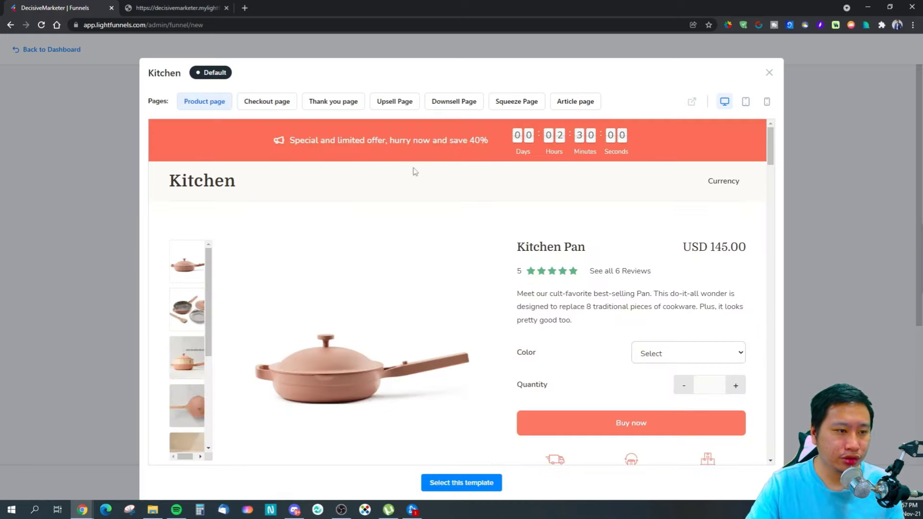
left_click(284, 102)
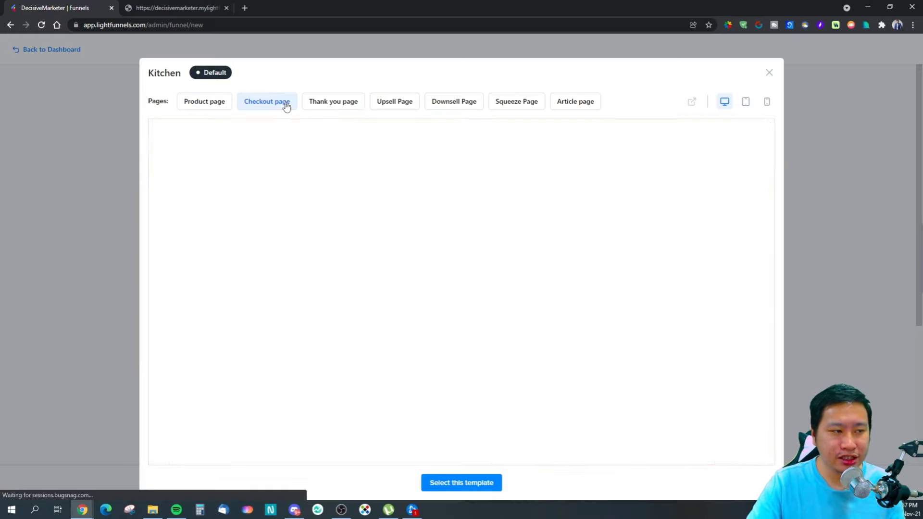
View the Kitchen template's thank you, upsell, downsell and squeeze pages
left_click(321, 103)
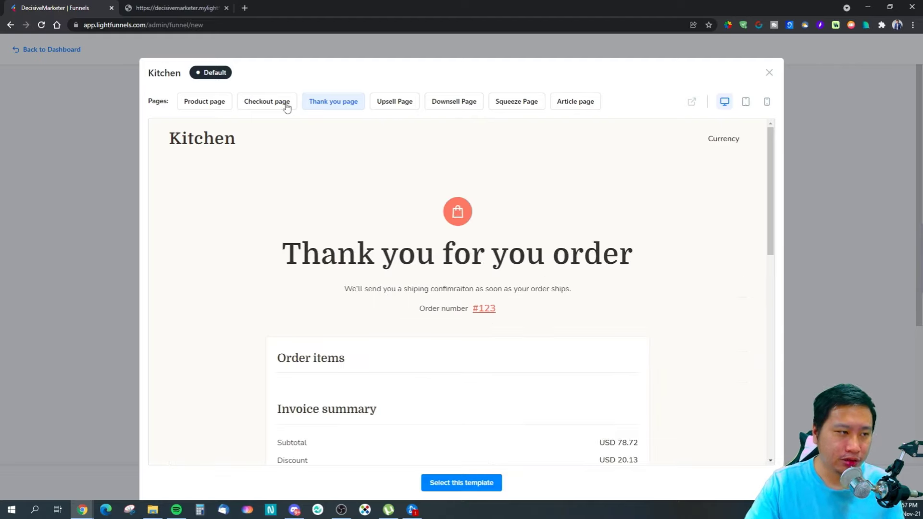
left_click(395, 103)
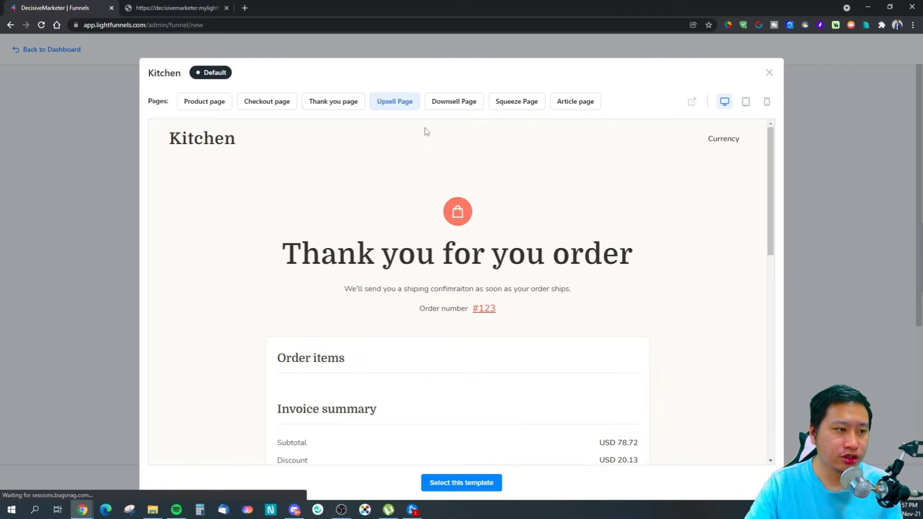
left_click(435, 100)
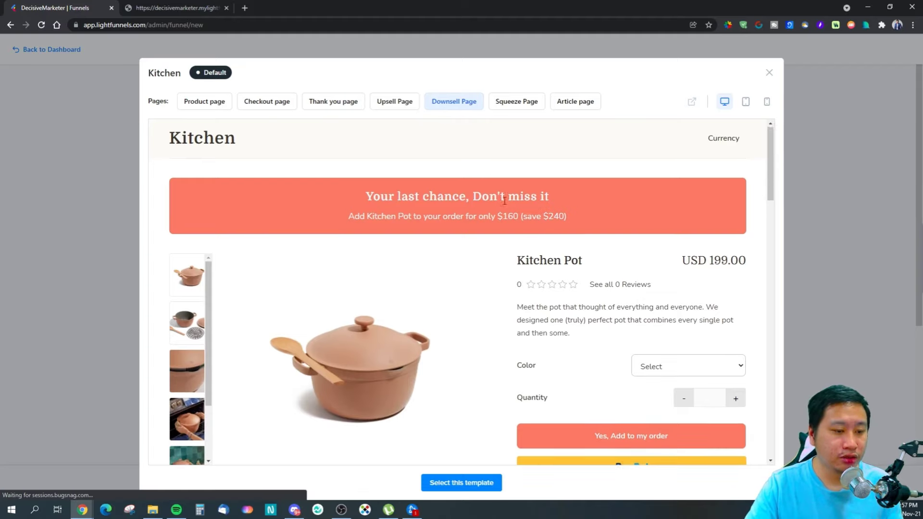
left_click(498, 102)
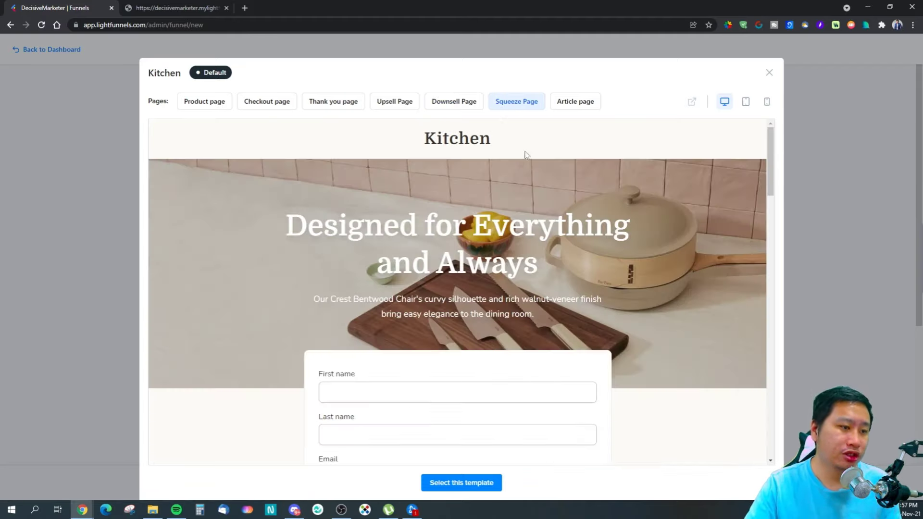
scroll(542, 169, "down", 2)
Examine the Kitchen template's article page, comparing it with the squeeze page and reading through its sections
left_click(573, 104)
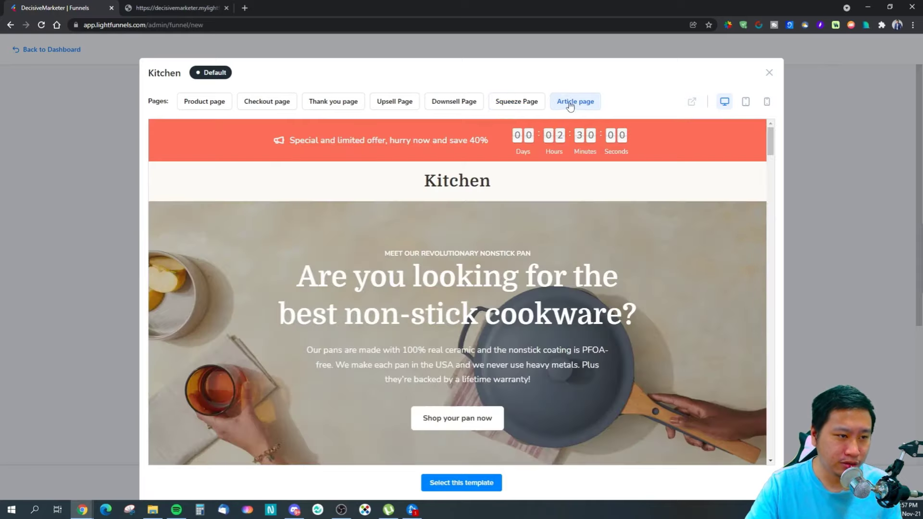
left_click(514, 102)
left_click(563, 107)
scroll(540, 254, "down", 5)
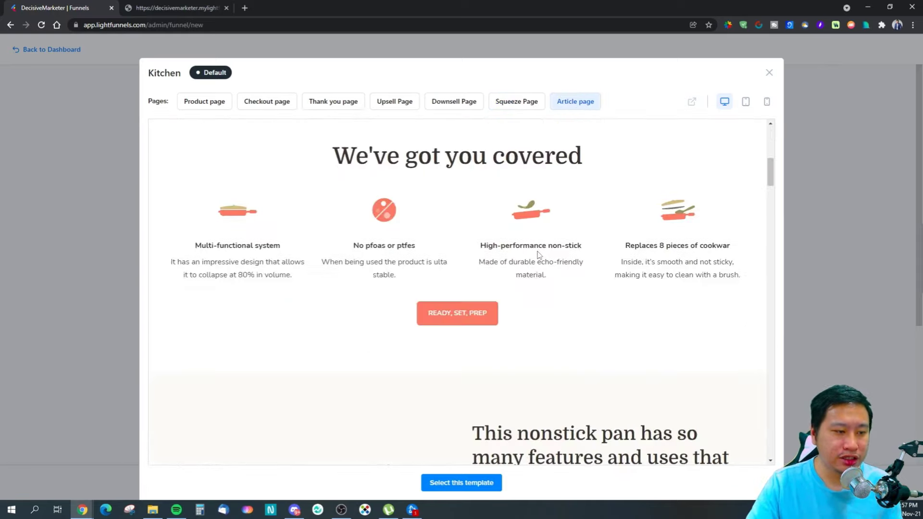
scroll(539, 255, "down", 5)
scroll(536, 254, "down", 8)
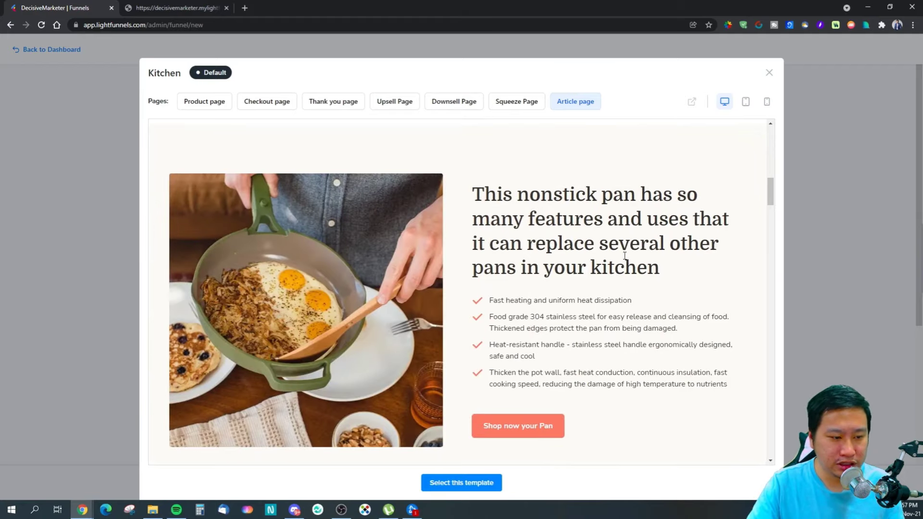
scroll(623, 261, "up", 4)
scroll(623, 261, "up", 10)
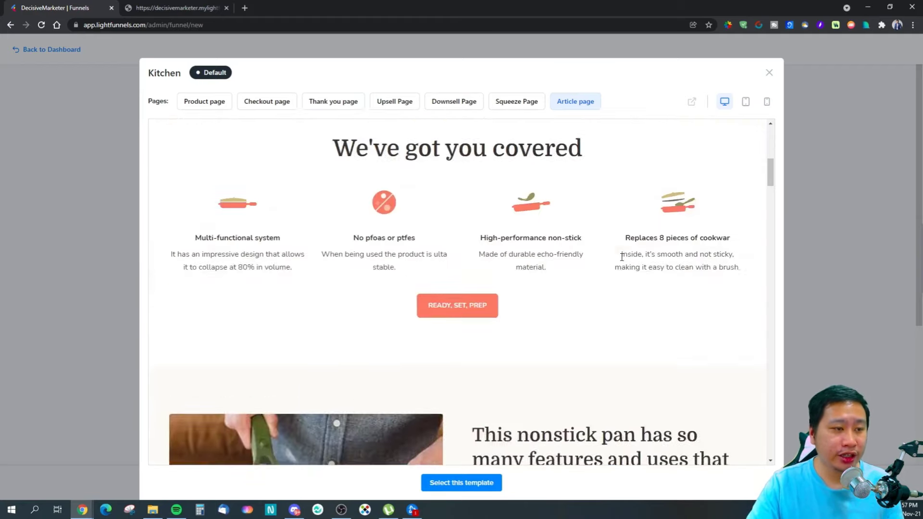
scroll(545, 246, "down", 2)
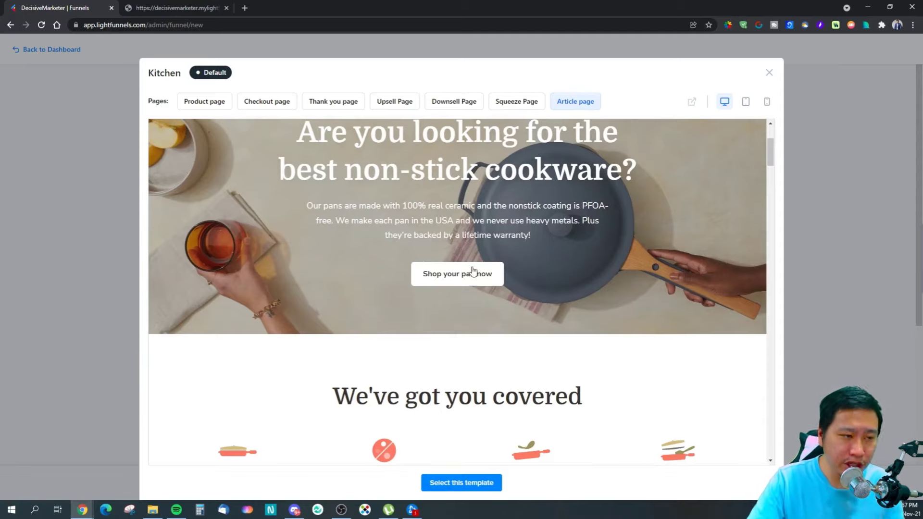
Revisit the Kitchen template's squeeze, product, checkout, upsell, downsell and thank you pages
left_click(511, 105)
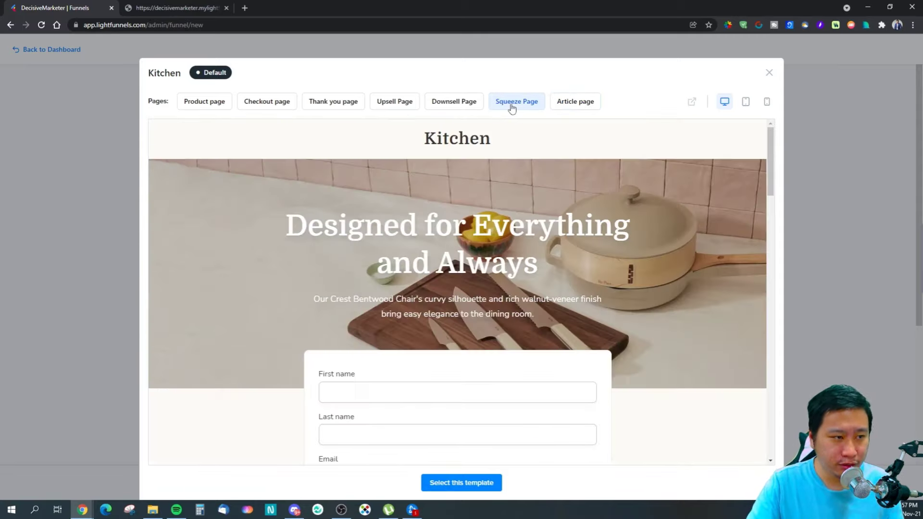
left_click(229, 102)
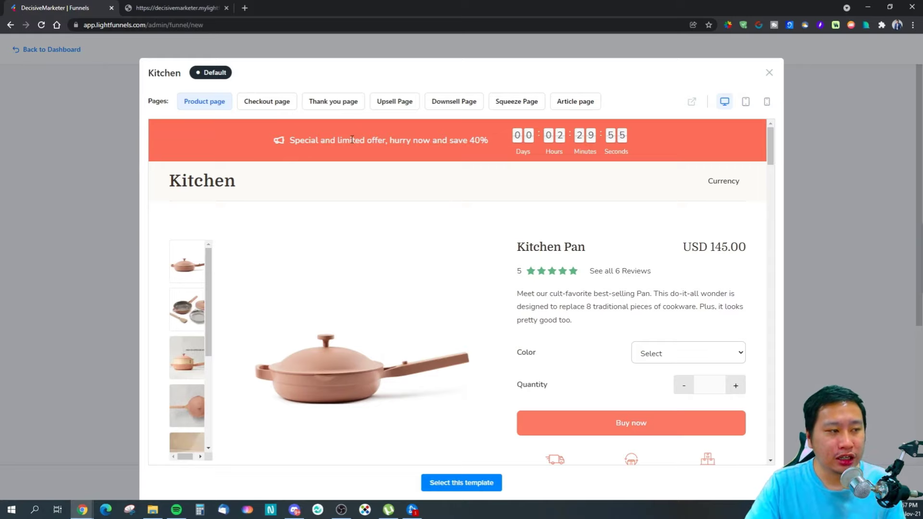
left_click(279, 104)
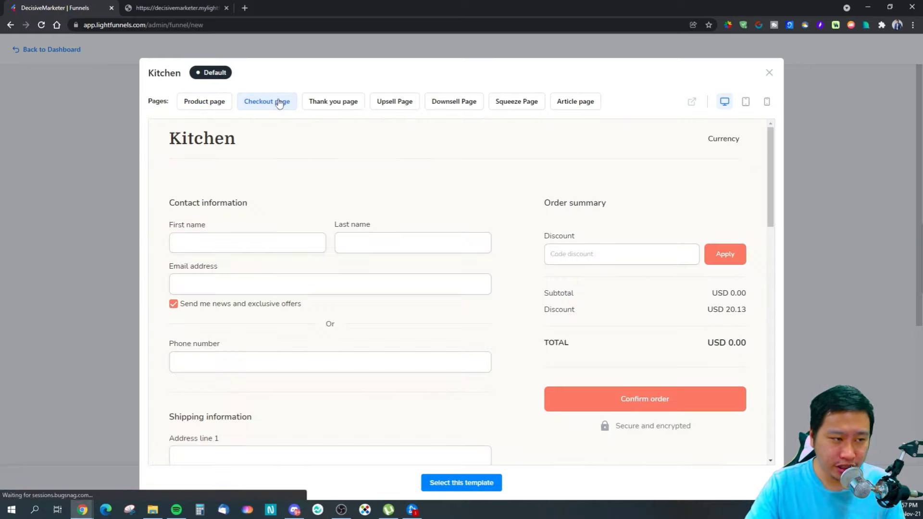
left_click(391, 103)
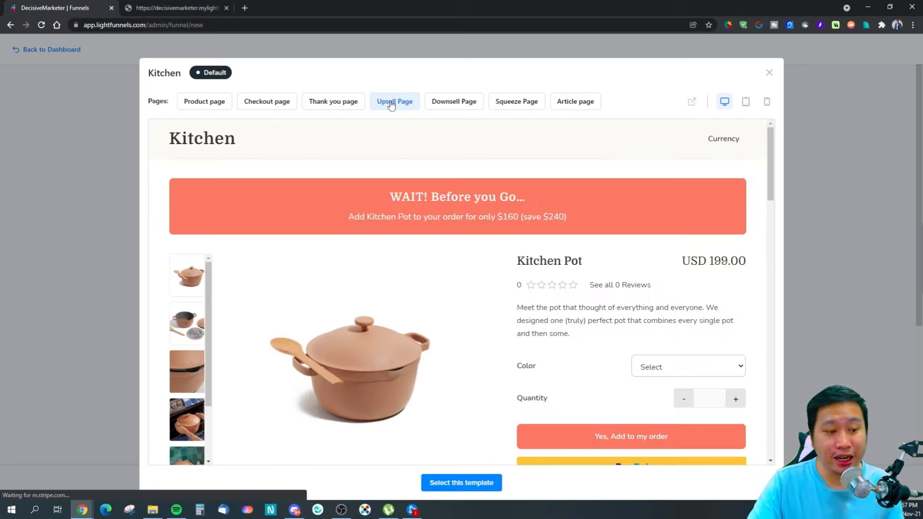
left_click(438, 103)
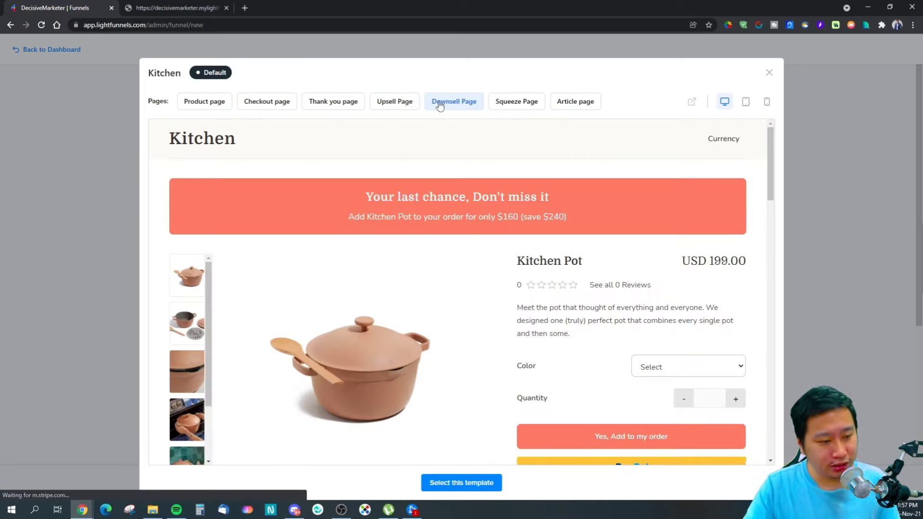
left_click(341, 108)
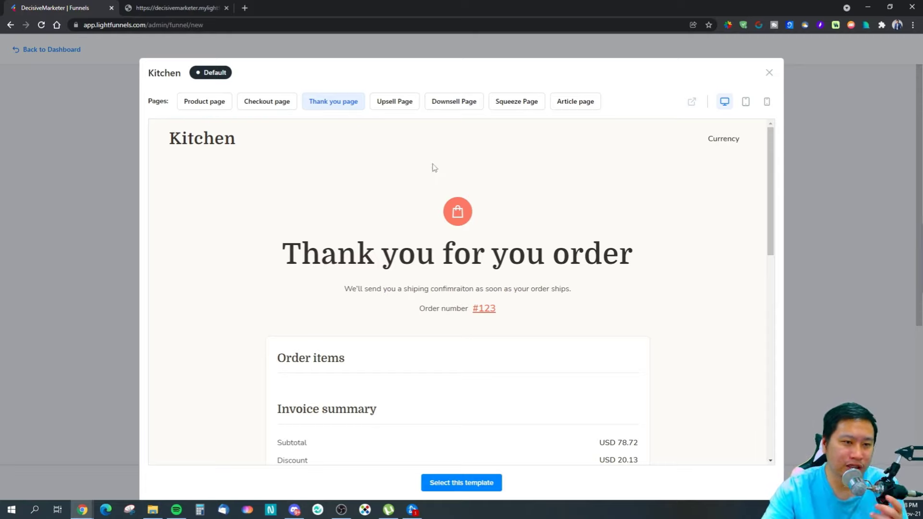
Walk through all the Kitchen template's pages in order, from the product page to the article page
left_click(205, 100)
left_click(245, 103)
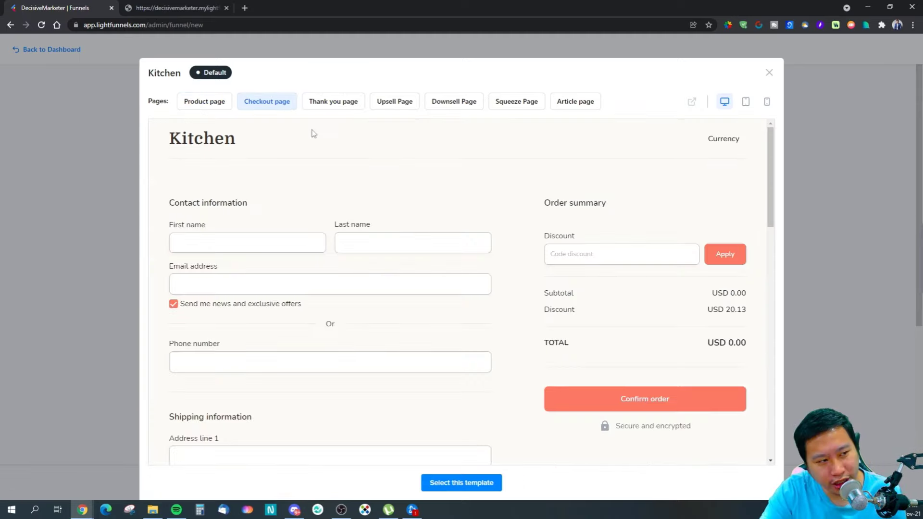
left_click(325, 98)
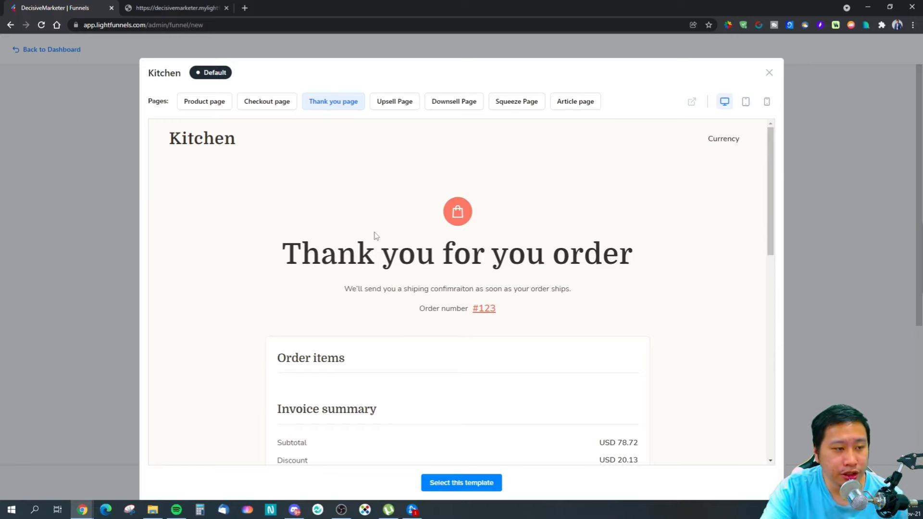
left_click(390, 106)
left_click(448, 103)
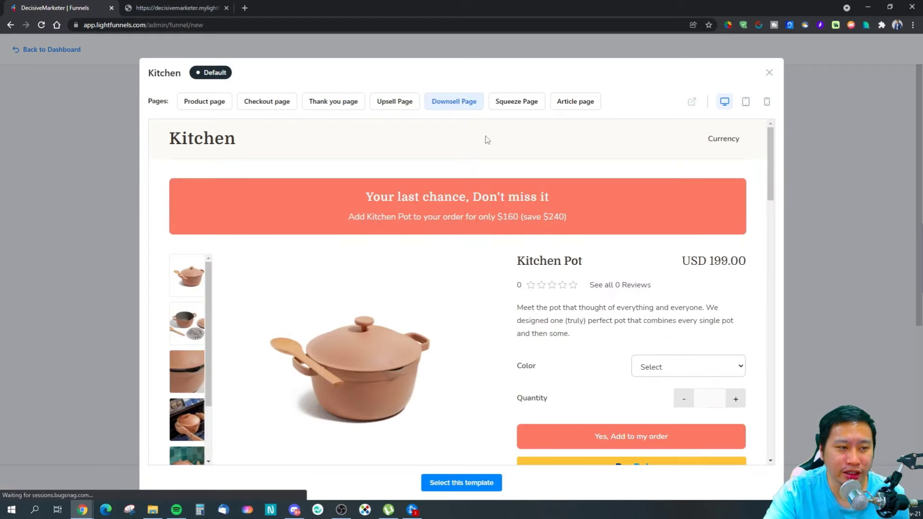
left_click(523, 105)
left_click(577, 103)
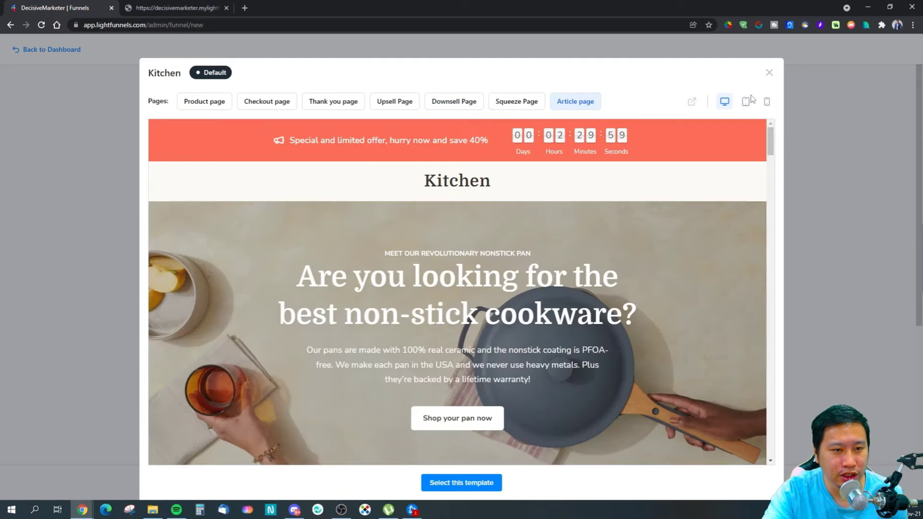
Check the article page in the mobile view, restore the desktop view and close the template preview
left_click(767, 101)
left_click(724, 101)
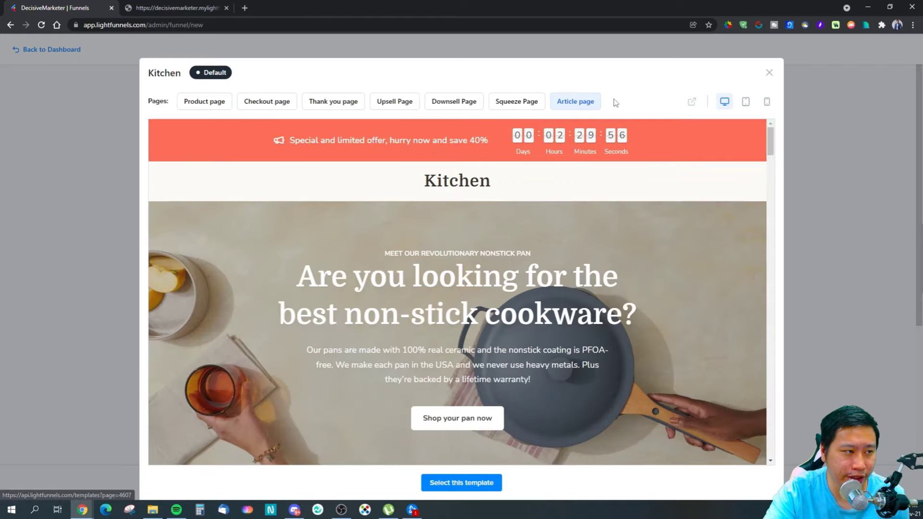
left_click(769, 73)
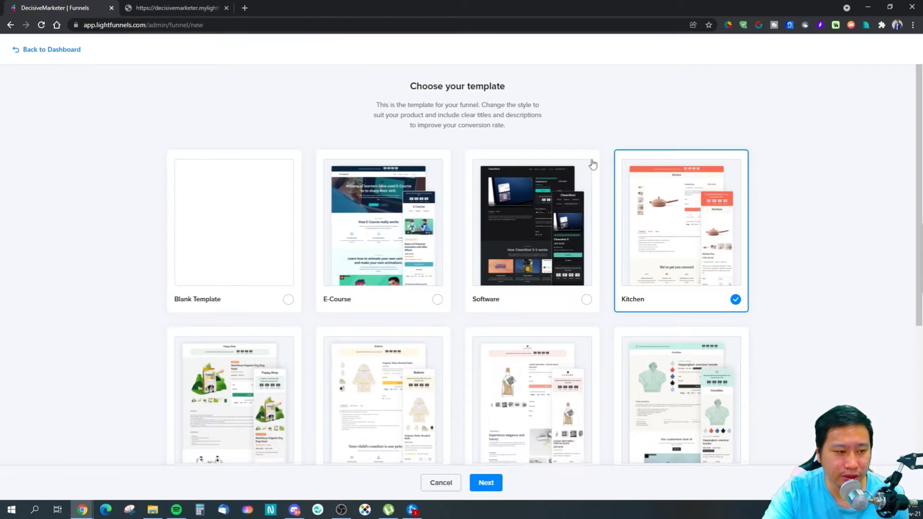
Select the Kitchen template for the new funnel and proceed to the funnel page selection
left_click(627, 253)
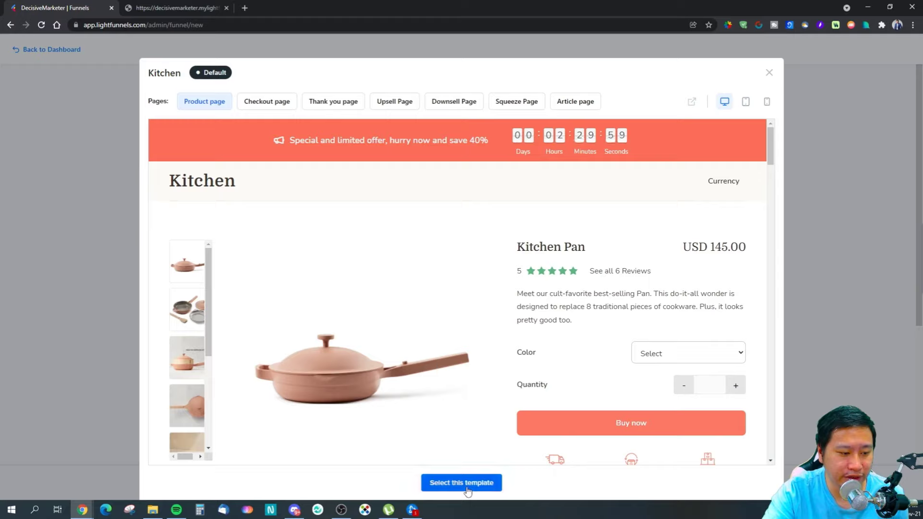
left_click(465, 485)
left_click(476, 484)
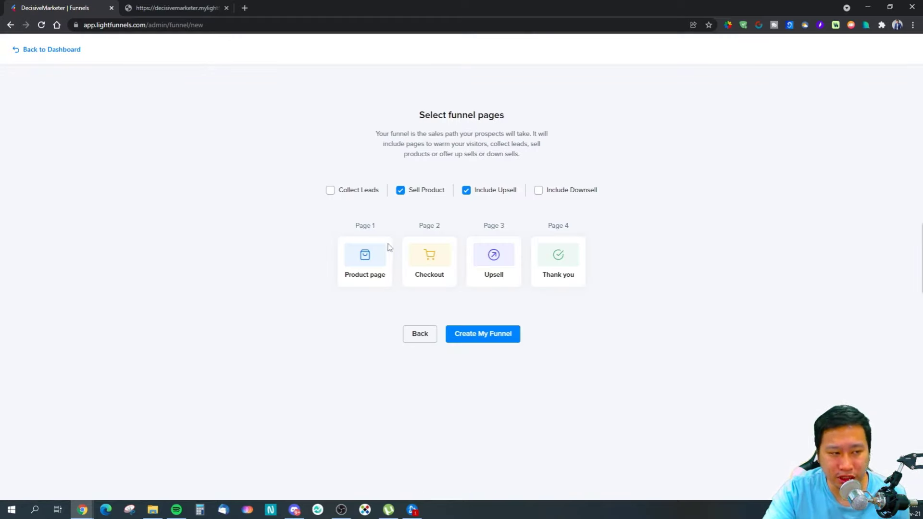
Set the new funnel to collect leads and sell a product, without an upsell
left_click(402, 191)
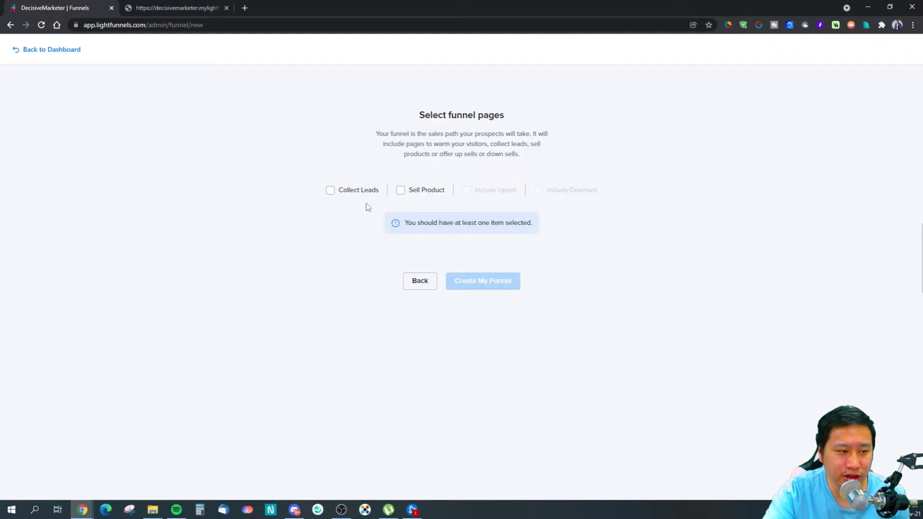
left_click(344, 191)
left_click(412, 192)
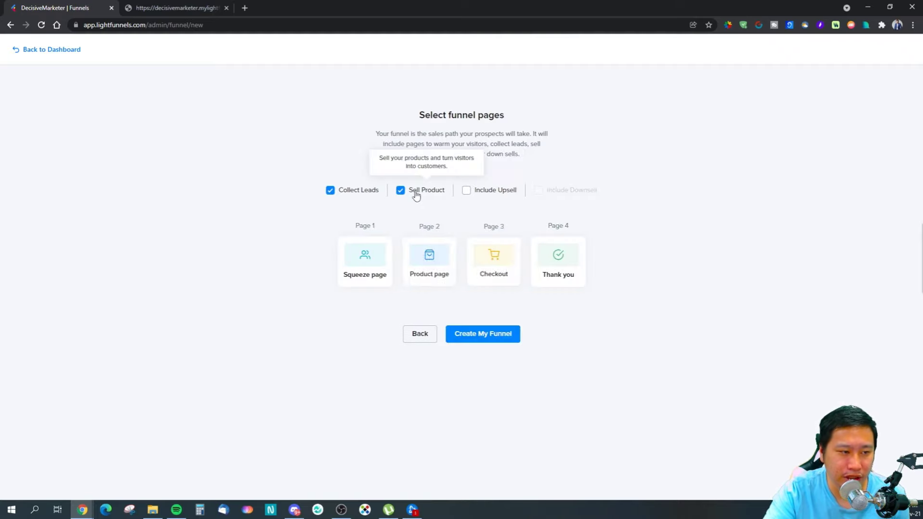
Compare the funnel page sets for collecting leads only, selling a product only and combining both, ending with Sell Product only
left_click(403, 194)
left_click(360, 195)
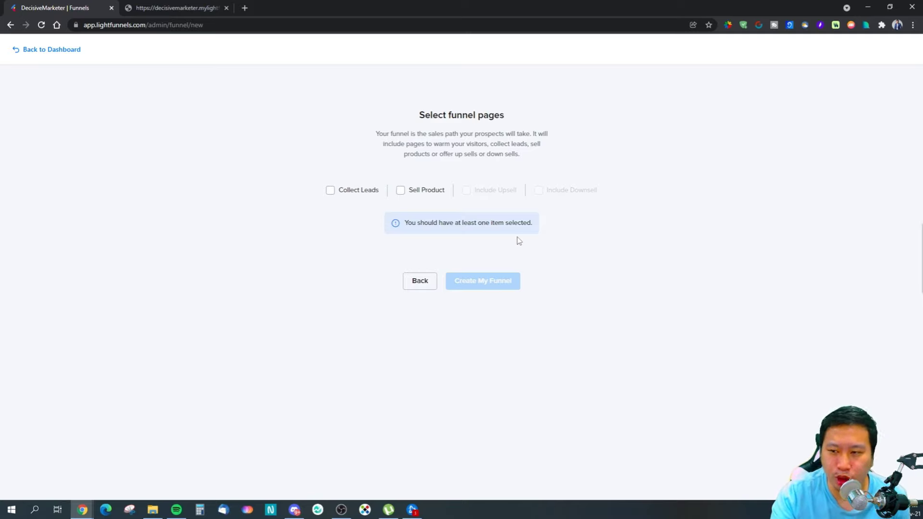
left_click(330, 193)
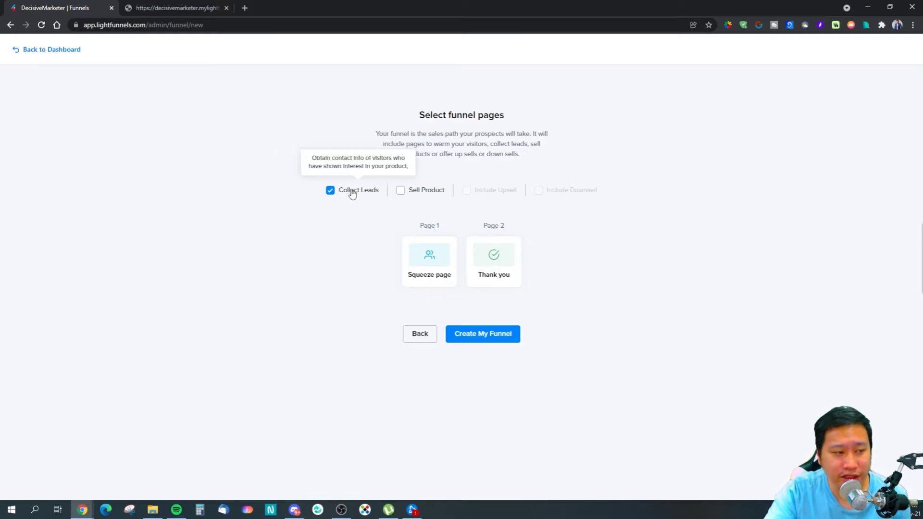
left_click(353, 193)
left_click(358, 194)
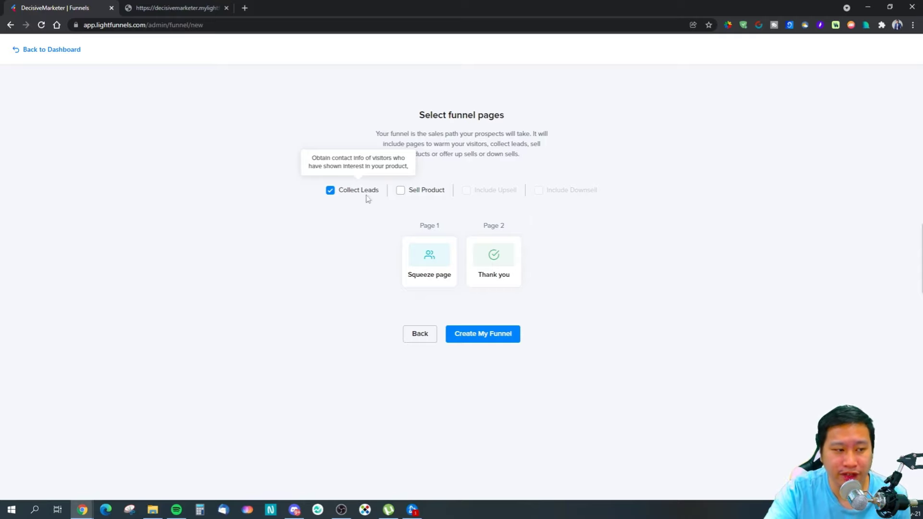
left_click(424, 195)
left_click(372, 196)
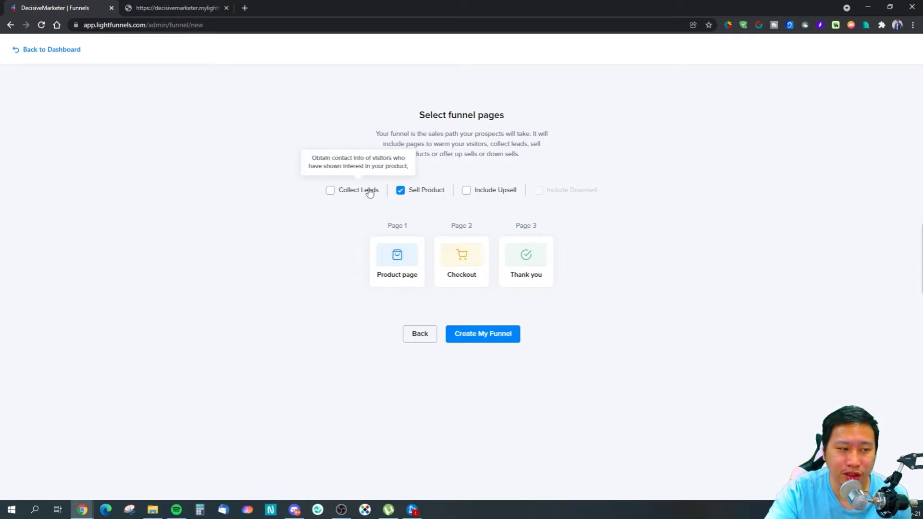
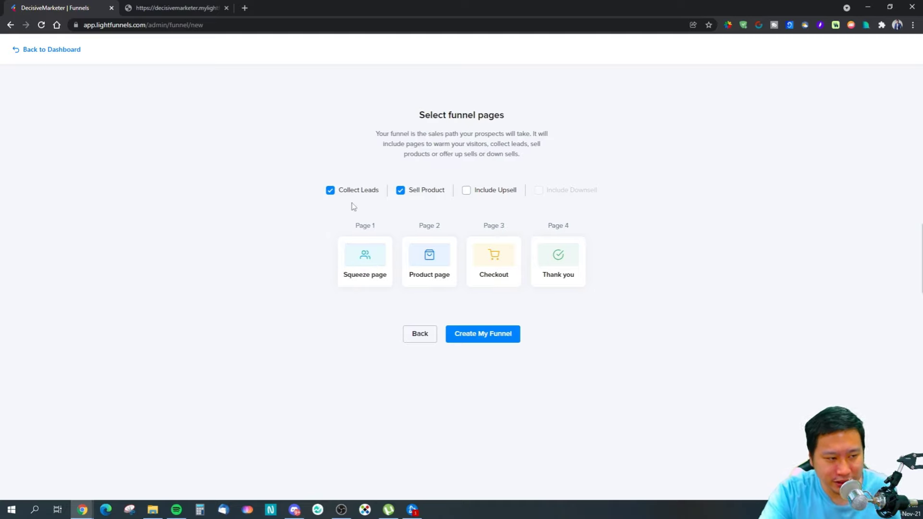
left_click(408, 190)
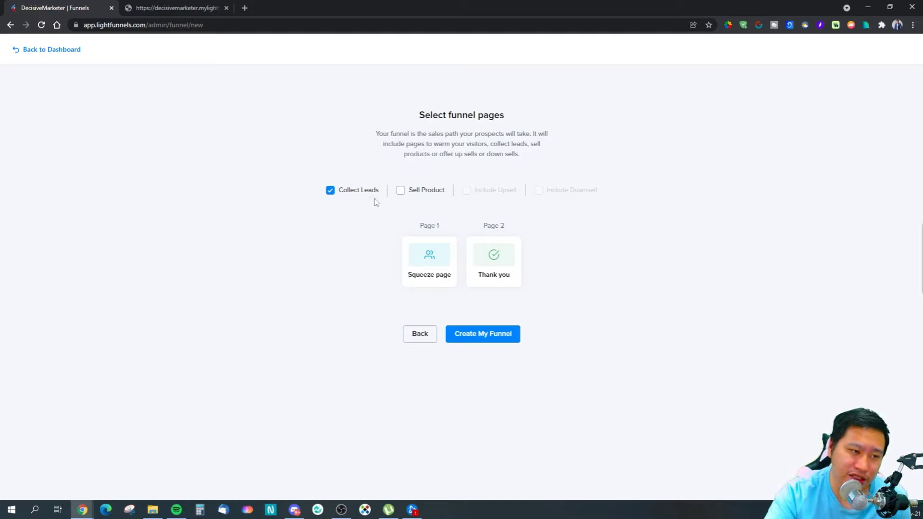
left_click(401, 190)
left_click(330, 191)
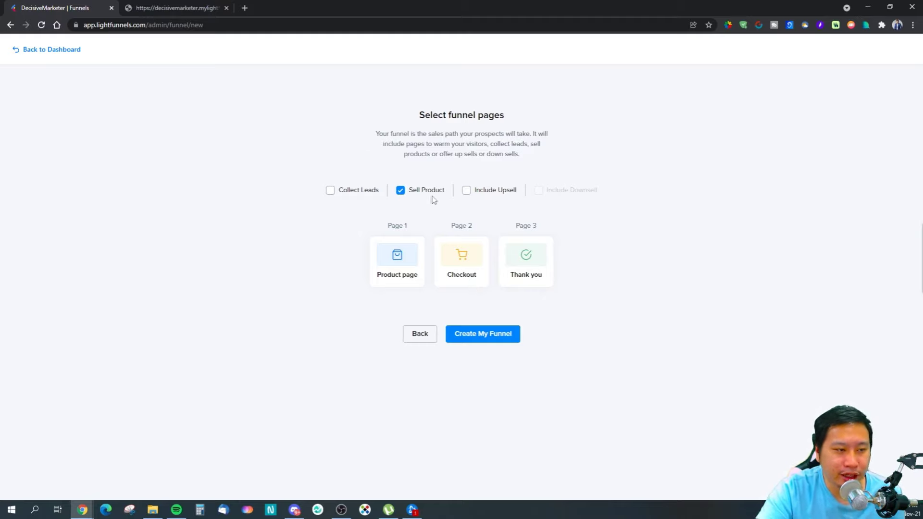
Include an upsell, a downsell and lead collection in the new product funnel
left_click(465, 190)
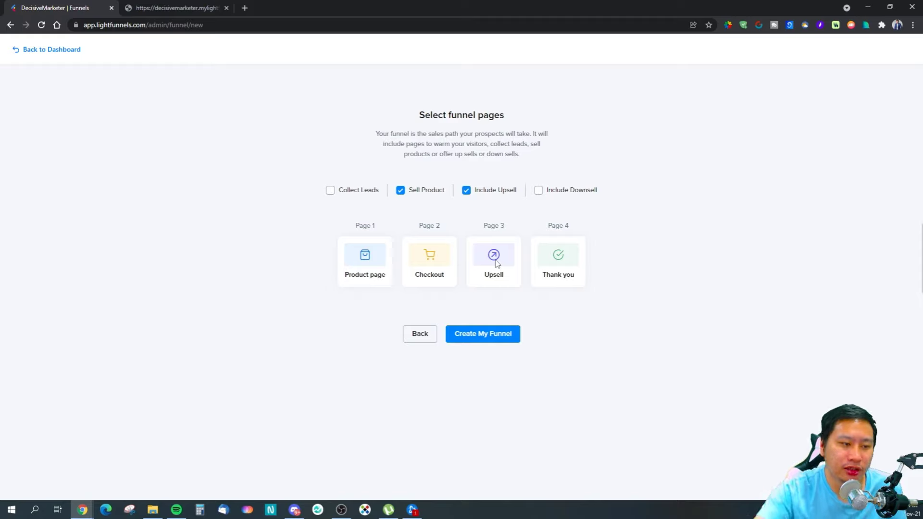
left_click(550, 191)
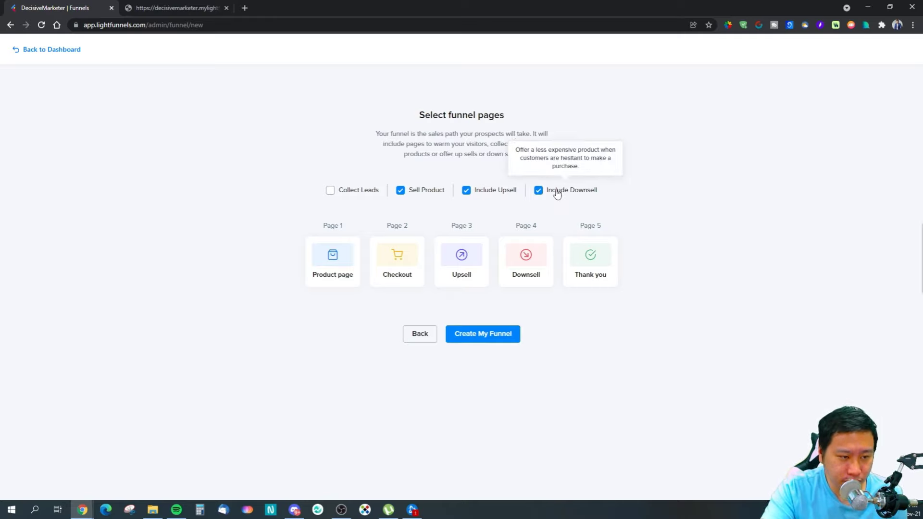
left_click(357, 195)
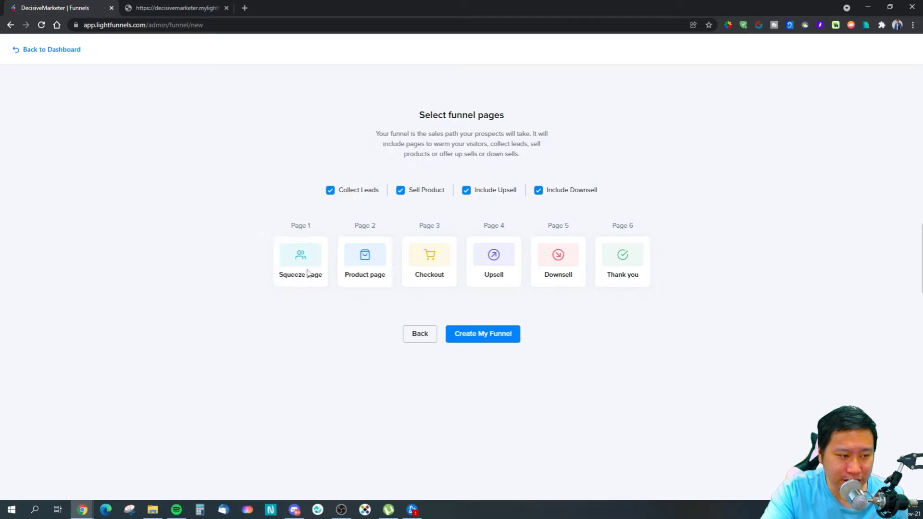
left_click(346, 190)
left_click(347, 191)
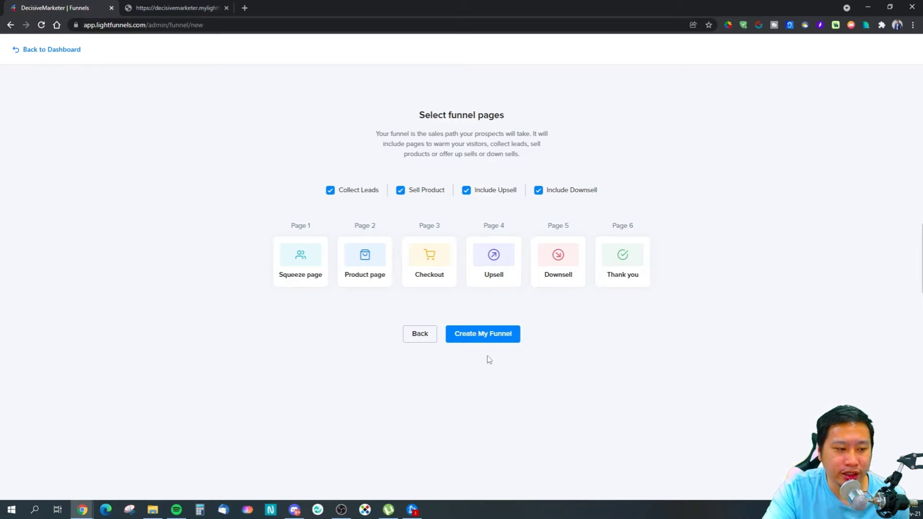
Abandon the new funnel setup and open the existing gulikitdock funnel from the dashboard
left_click(419, 338)
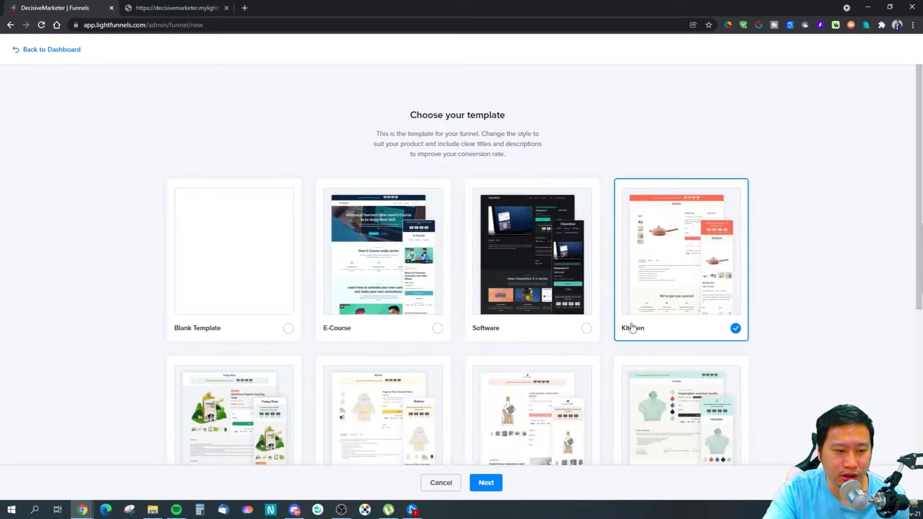
left_click(60, 50)
left_click(365, 247)
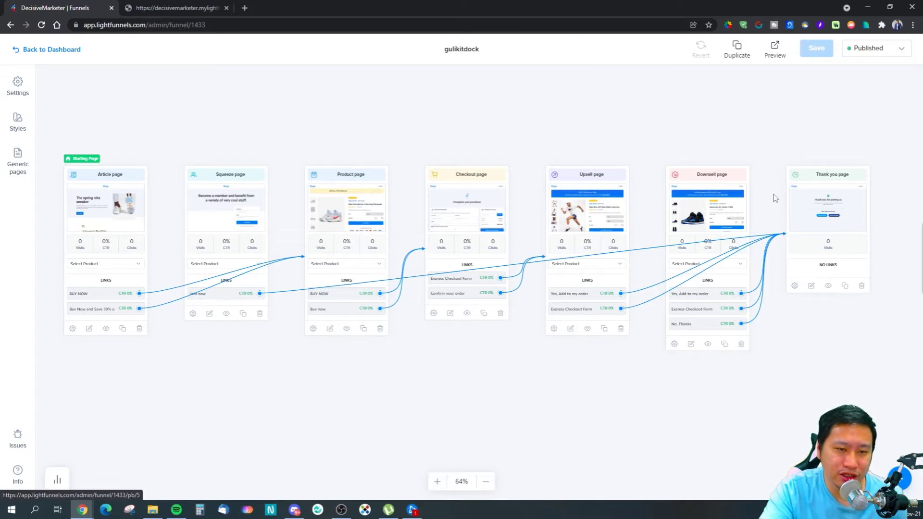
Examine the gulikitdock funnel map, its pages and the links between them, enlarged to 83%
left_click_drag(396, 381, 339, 391)
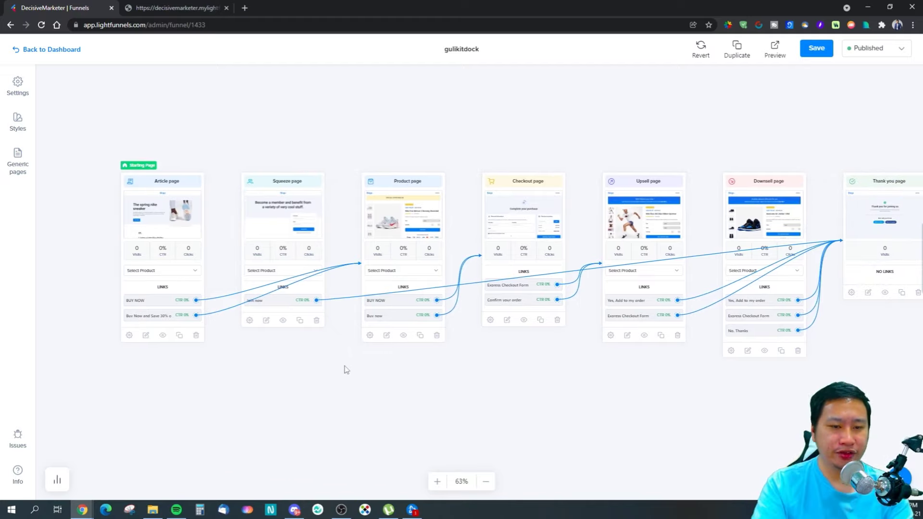
left_click_drag(505, 350, 490, 372)
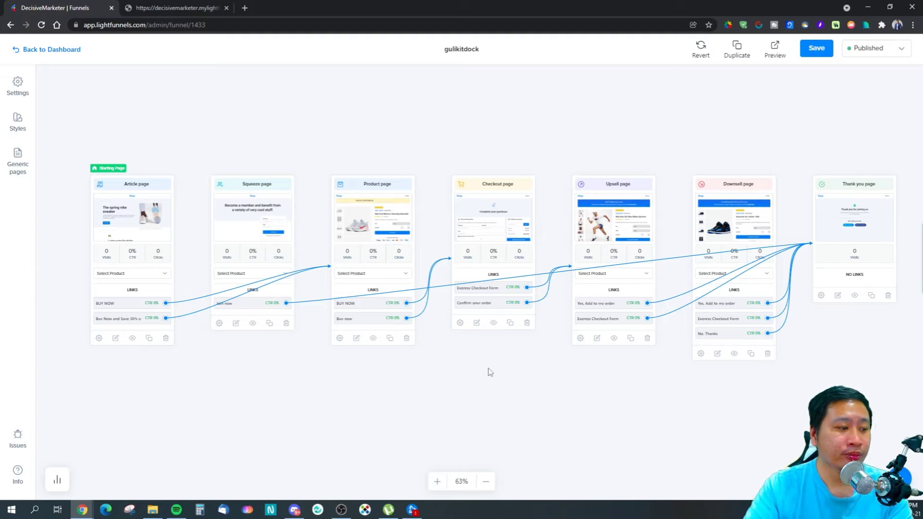
left_click_drag(274, 381, 267, 387)
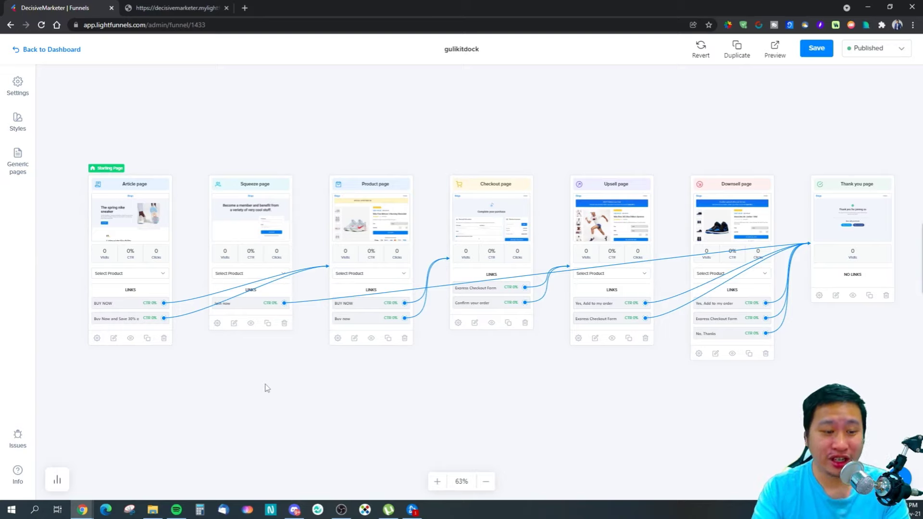
left_click_drag(219, 380, 292, 388)
left_click_drag(224, 391, 254, 370)
key("ctrl+plus")
key("ctrl+minus")
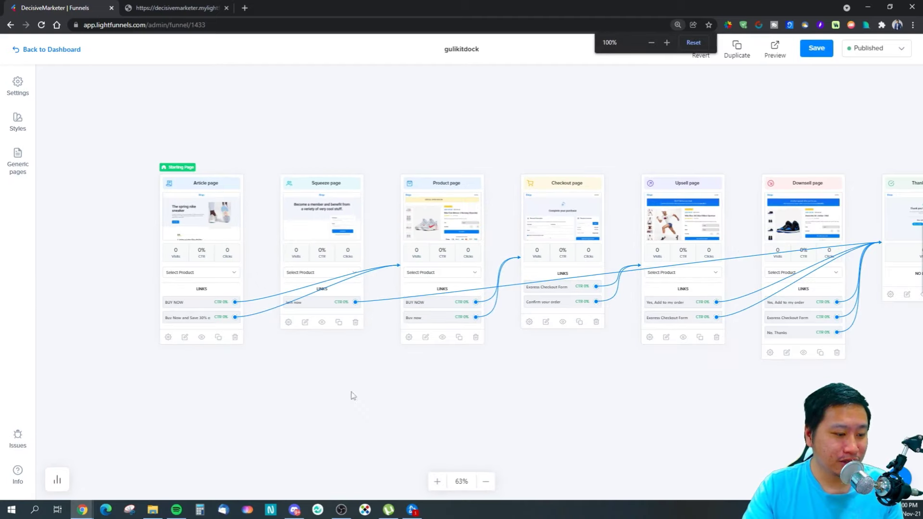
left_click(437, 481)
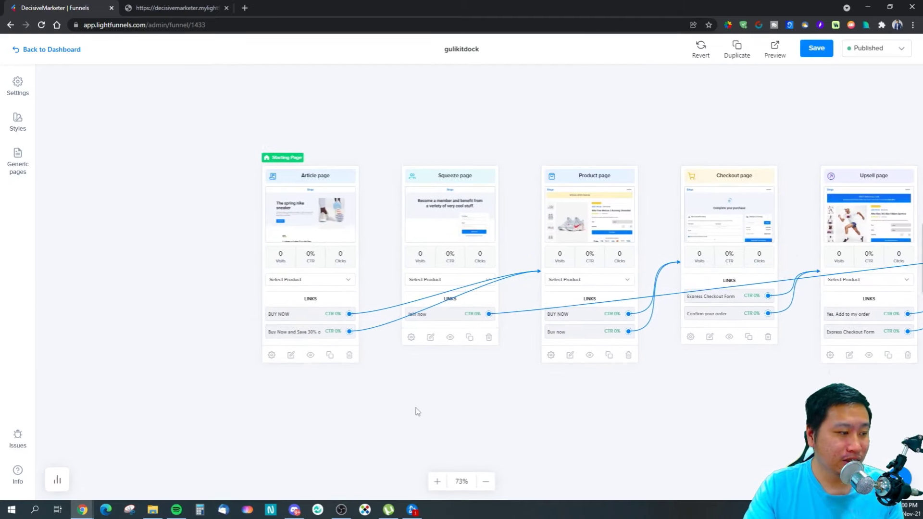
left_click(437, 481)
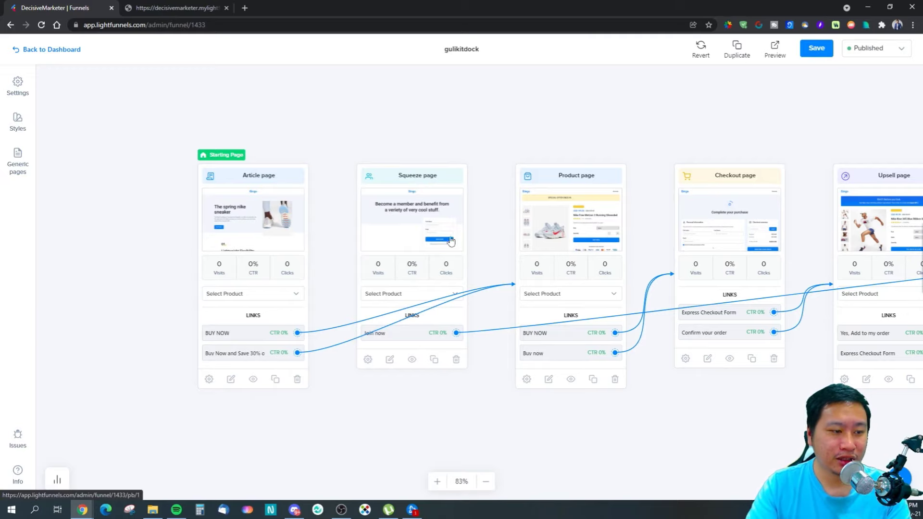
Move the squeeze page above the gap between the article and product pages, and shift the article page slightly upward
left_click_drag(425, 218, 421, 110)
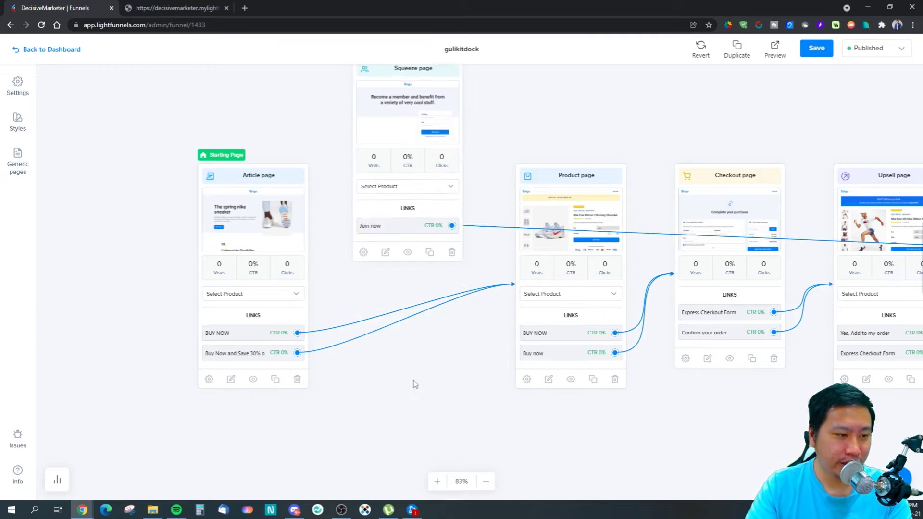
left_click_drag(412, 383, 427, 431)
left_click_drag(403, 131, 431, 115)
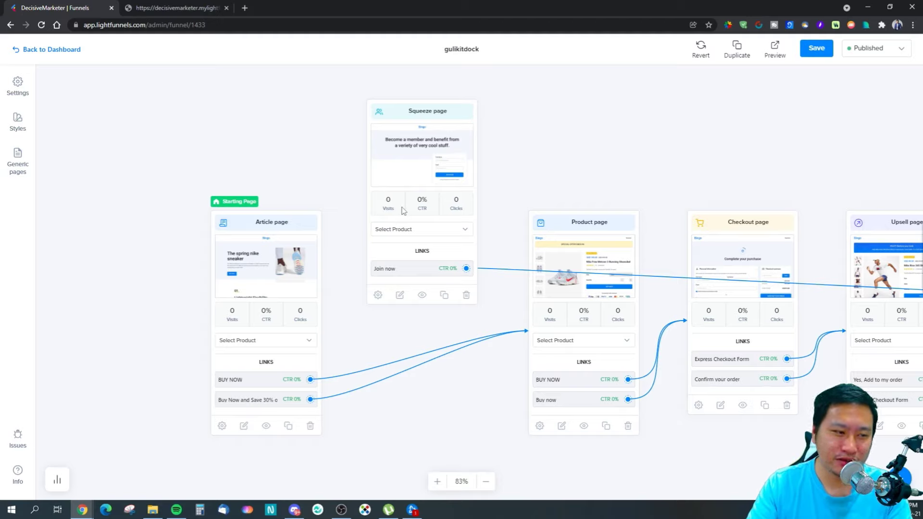
mouse_move(394, 380)
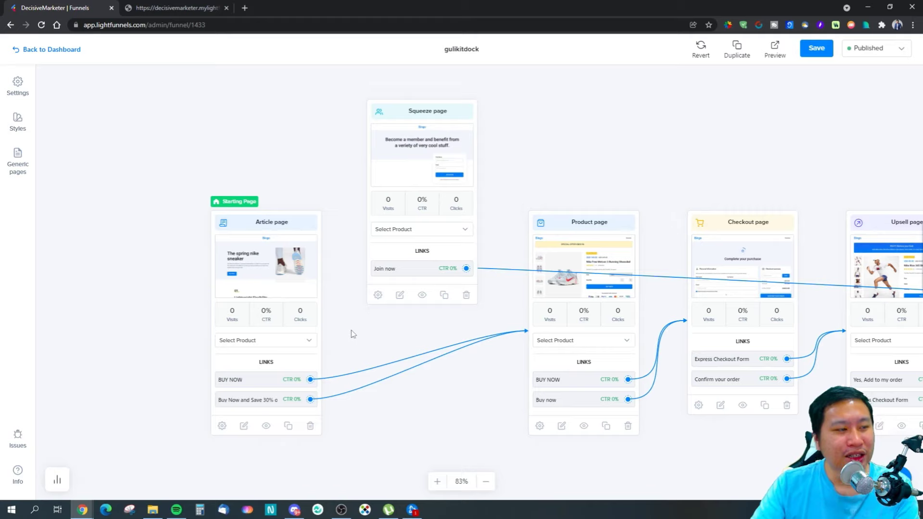
left_click_drag(354, 334, 341, 326)
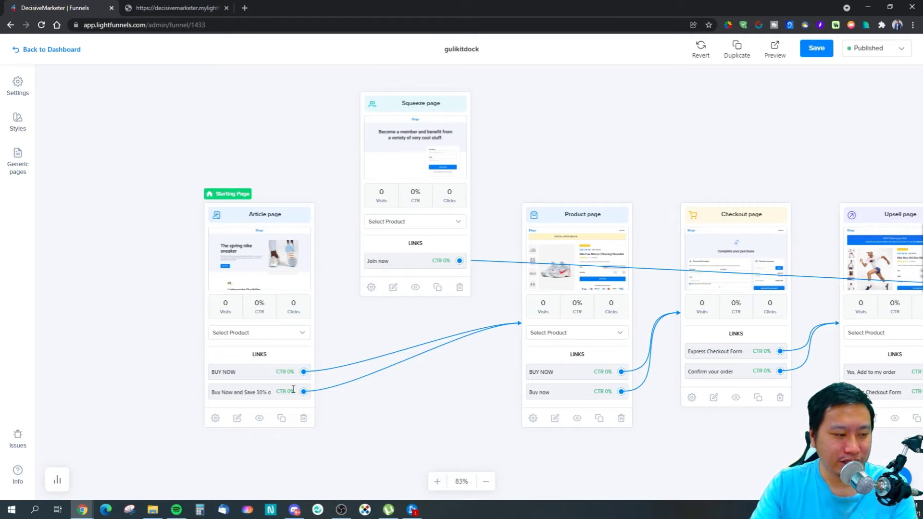
mouse_move(214, 370)
left_mouse_down()
mouse_move(236, 375)
mouse_move(213, 362)
left_mouse_up()
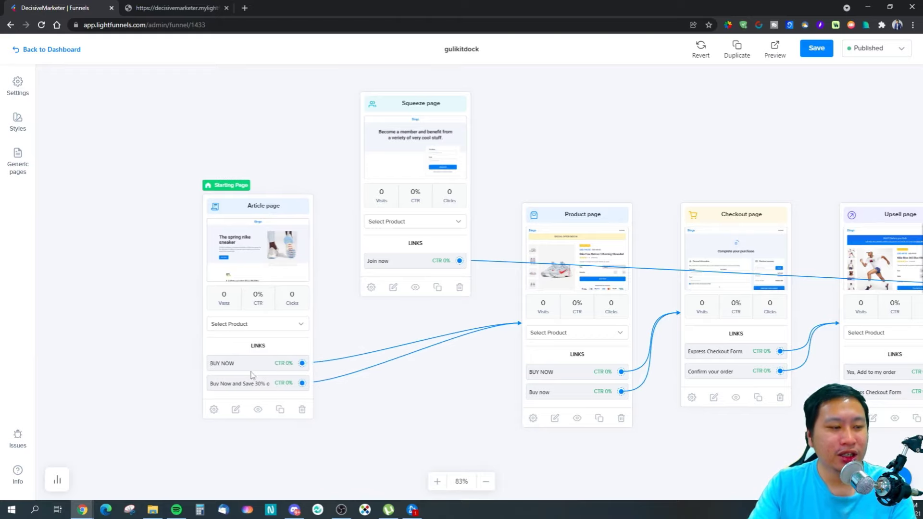
Follow the links from the product page through to the thank you page, and open the upsell page for editing
left_click(553, 265)
left_click(605, 388)
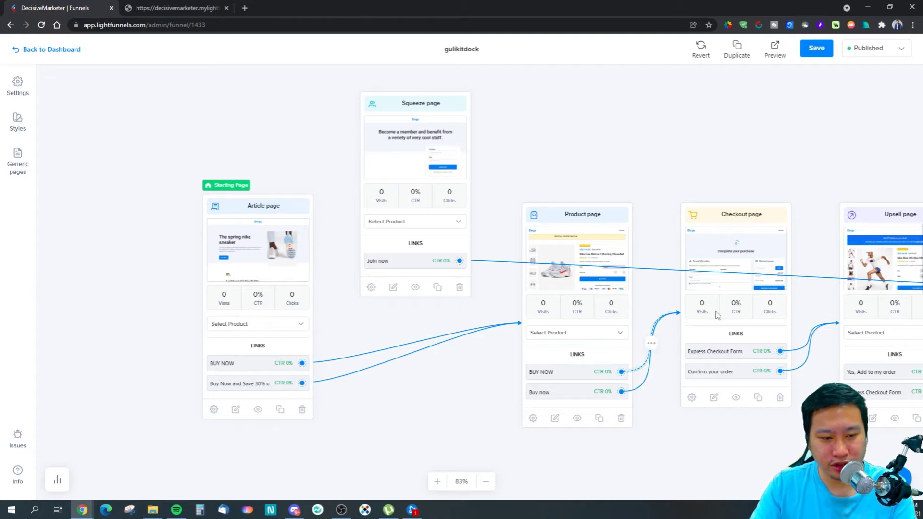
scroll(743, 439, "right", 2)
scroll(743, 439, "right", 10)
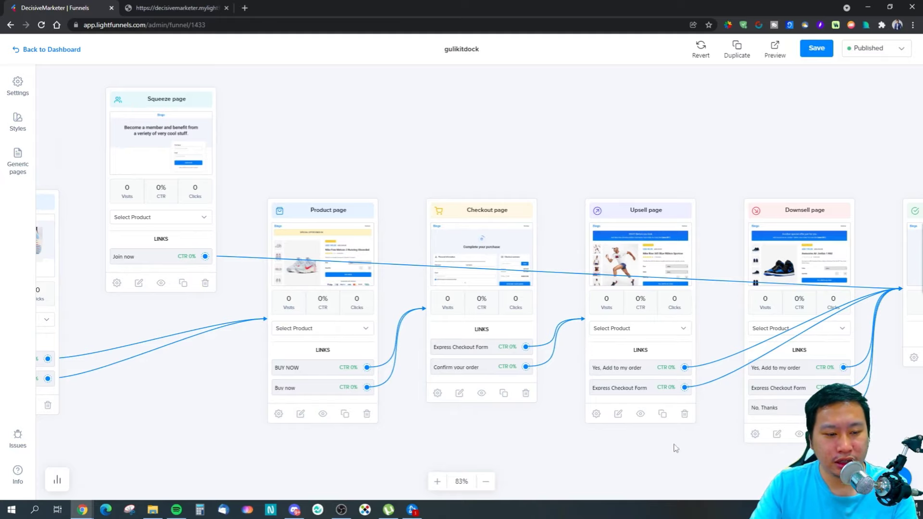
left_click_drag(673, 447, 578, 445)
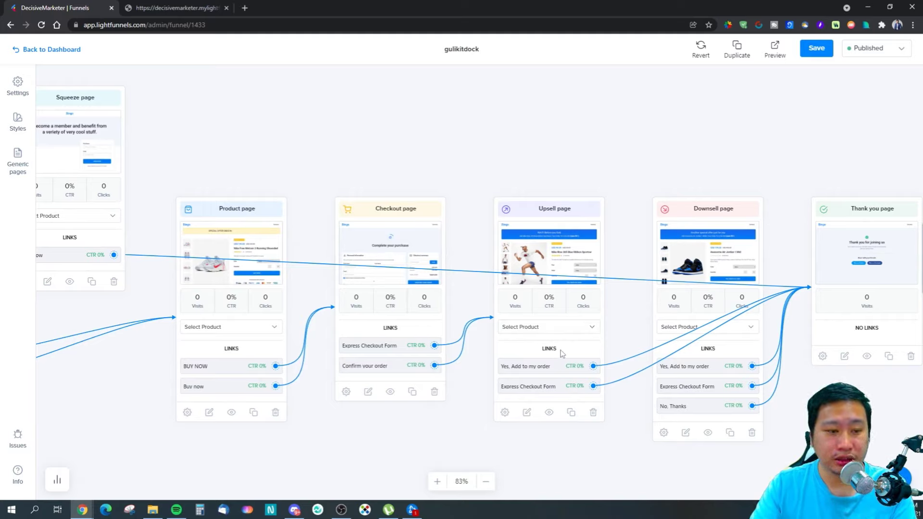
left_click(565, 259)
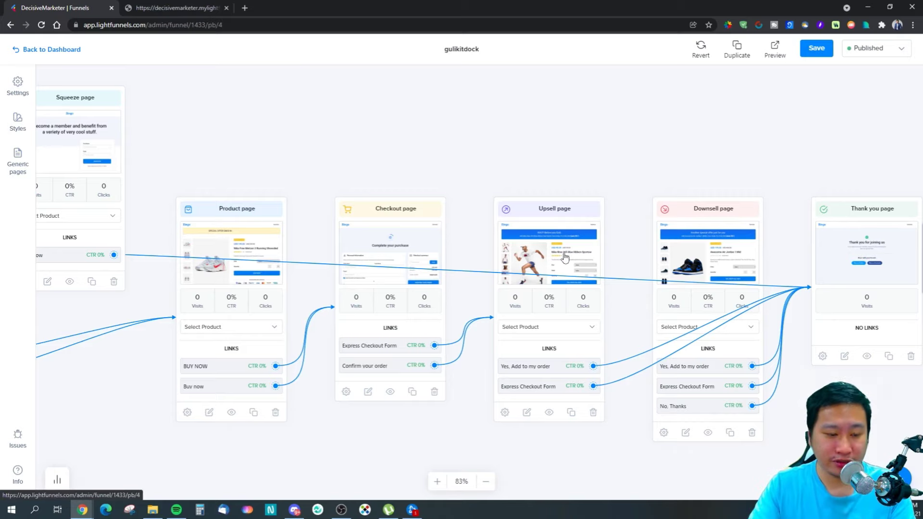
Find the Button element by searching for "button" and add it directly below the upsell page's PayPal button
scroll(280, 370, "down", 2)
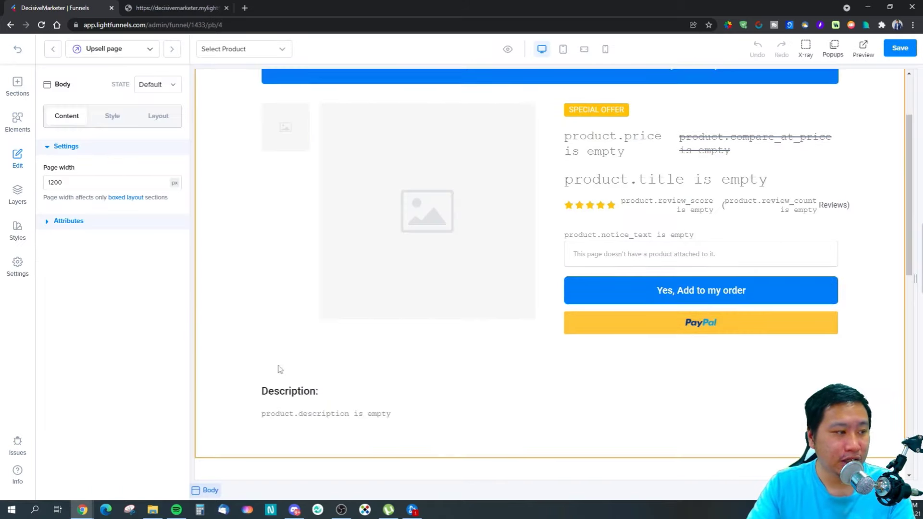
left_click(11, 97)
left_click(18, 120)
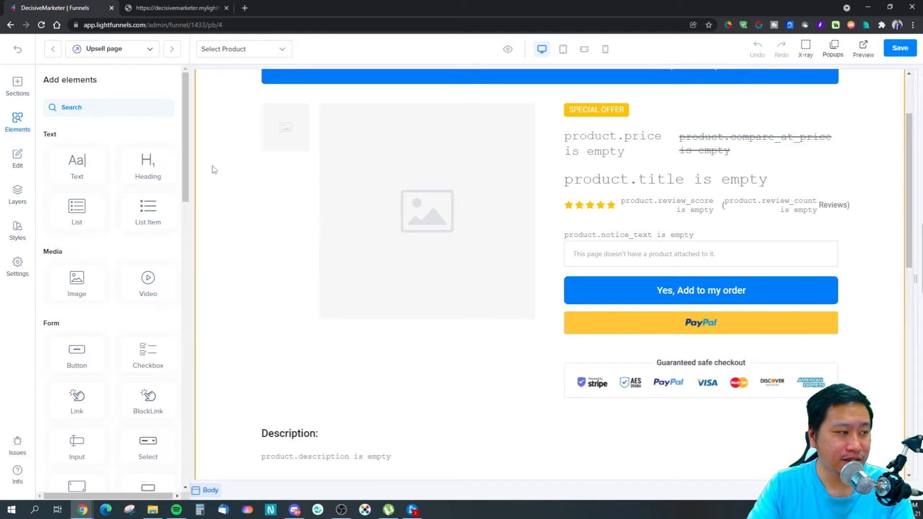
scroll(102, 244, "down", 2)
scroll(102, 243, "down", 5)
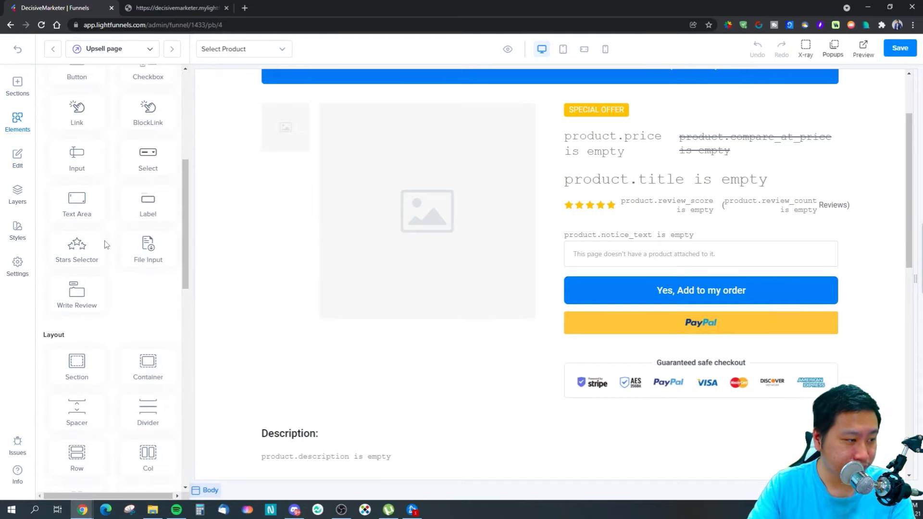
scroll(95, 144, "up", 8)
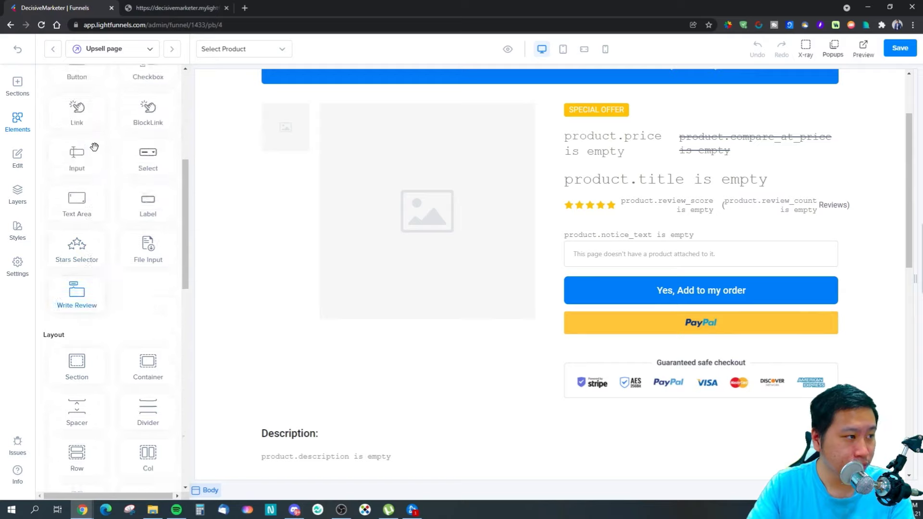
type("butto")
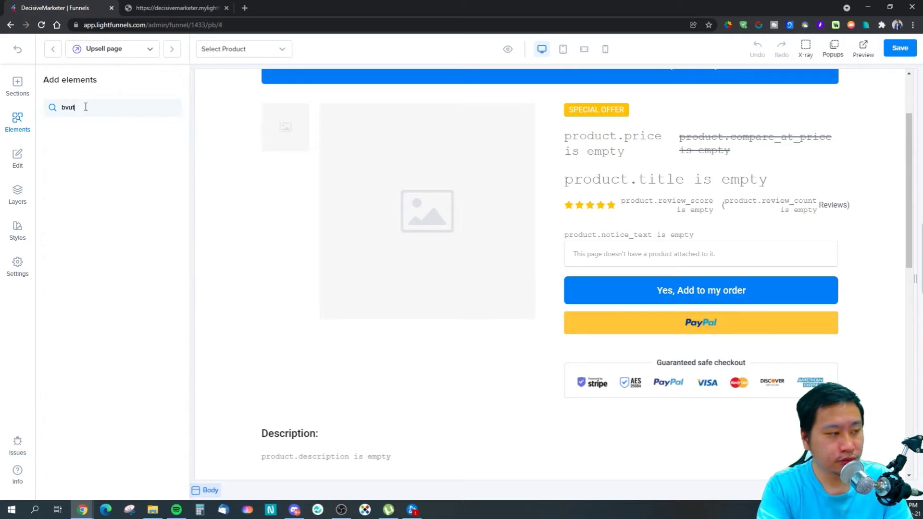
type("n")
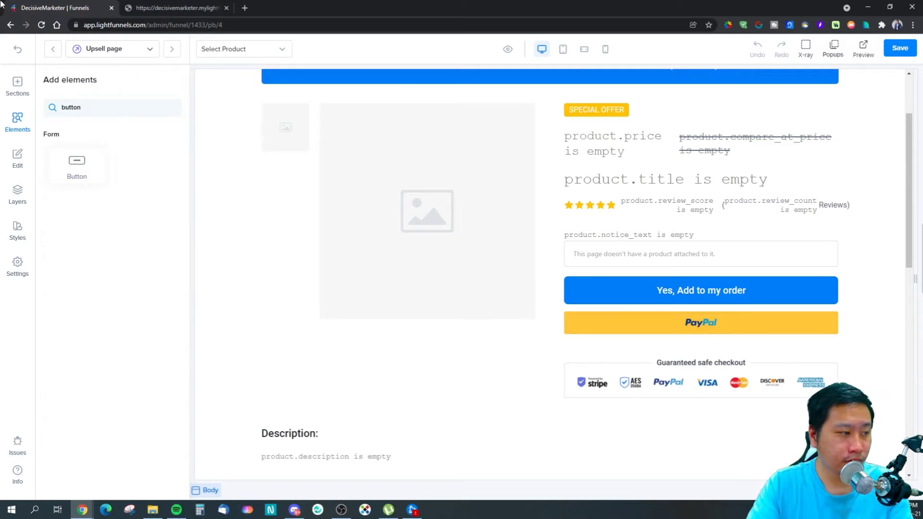
left_click_drag(79, 165, 695, 339)
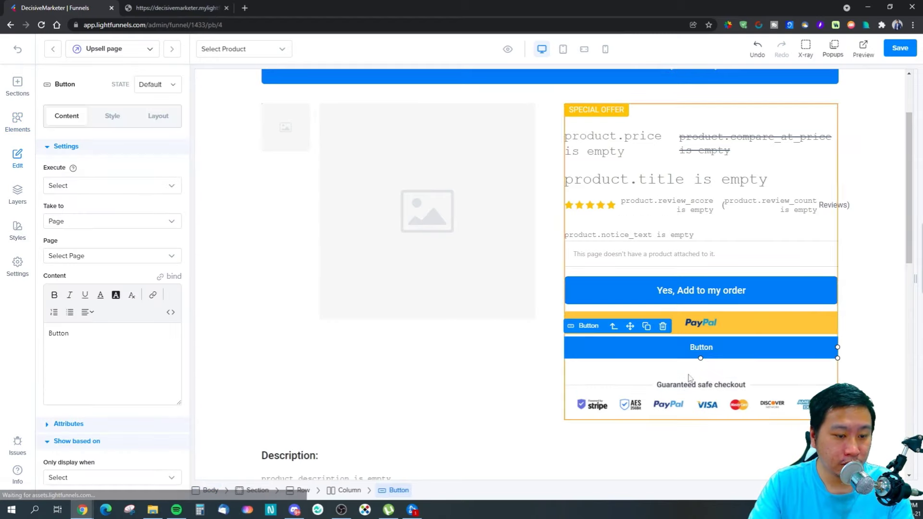
Set the new button to take visitors to the Downsell page
left_click(80, 256)
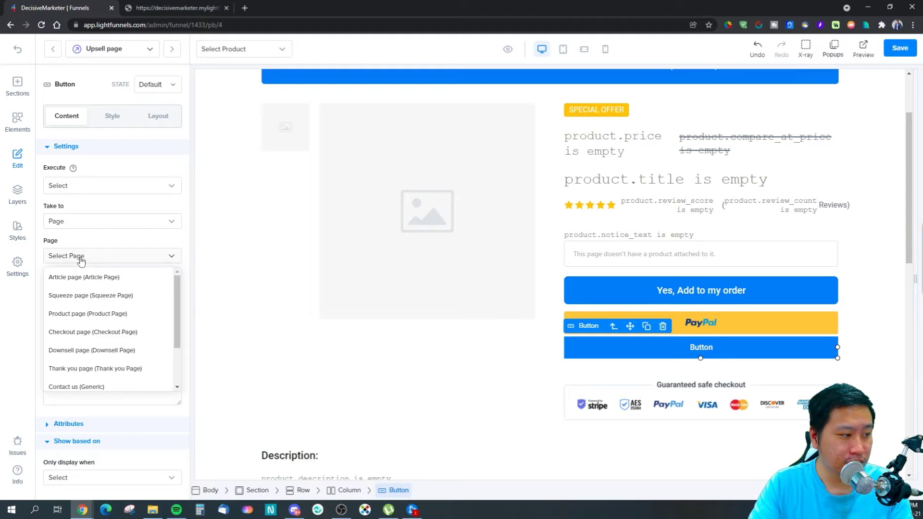
left_click(77, 256)
left_click(76, 221)
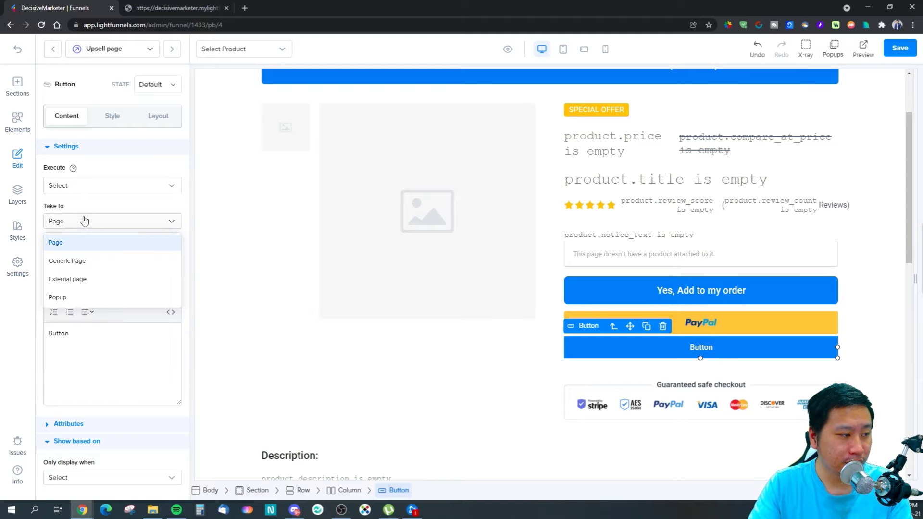
left_click(84, 221)
left_click(65, 257)
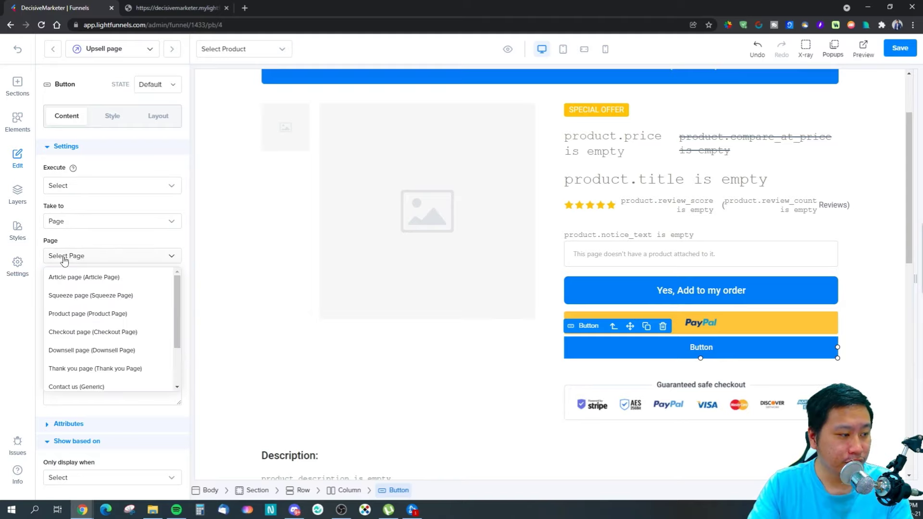
left_click(92, 351)
Change the button's text to "No Thanks", save the upsell page and return to the funnel map
left_click(90, 373)
left_click_drag(72, 334, 45, 333)
type("No Thanks")
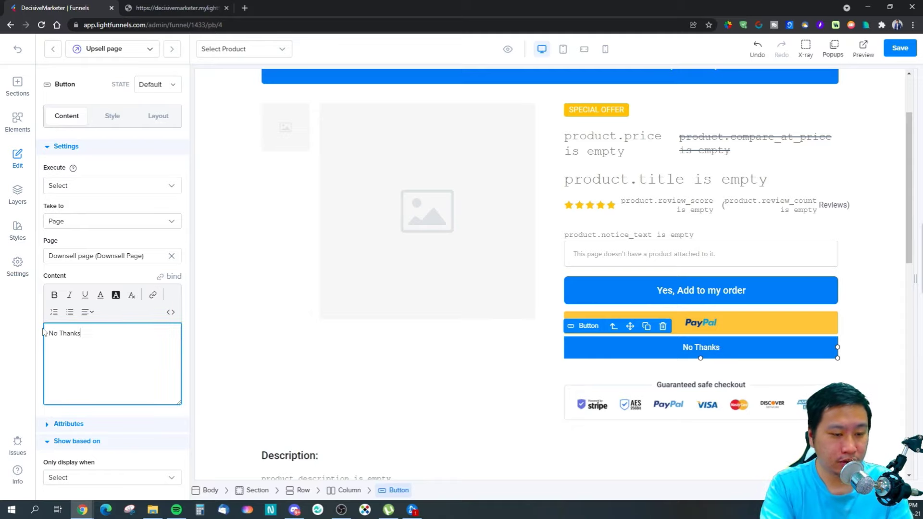
left_click(890, 46)
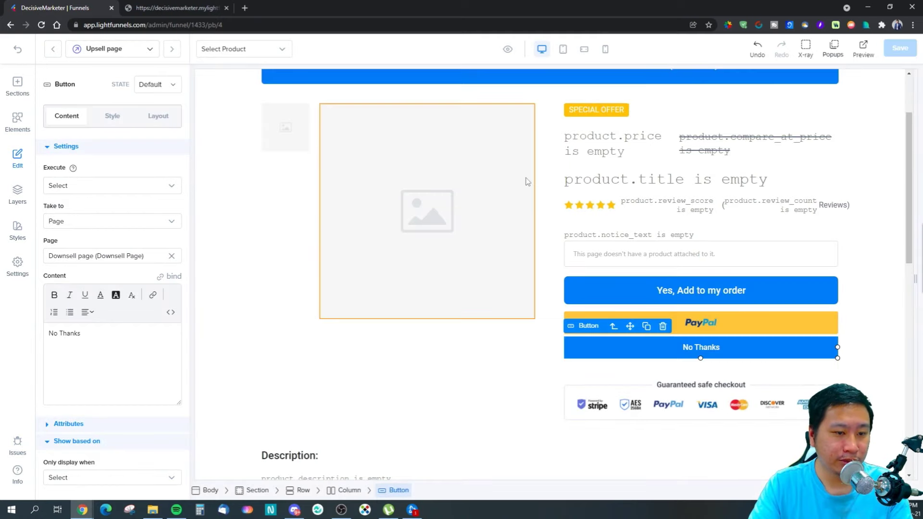
left_click(18, 50)
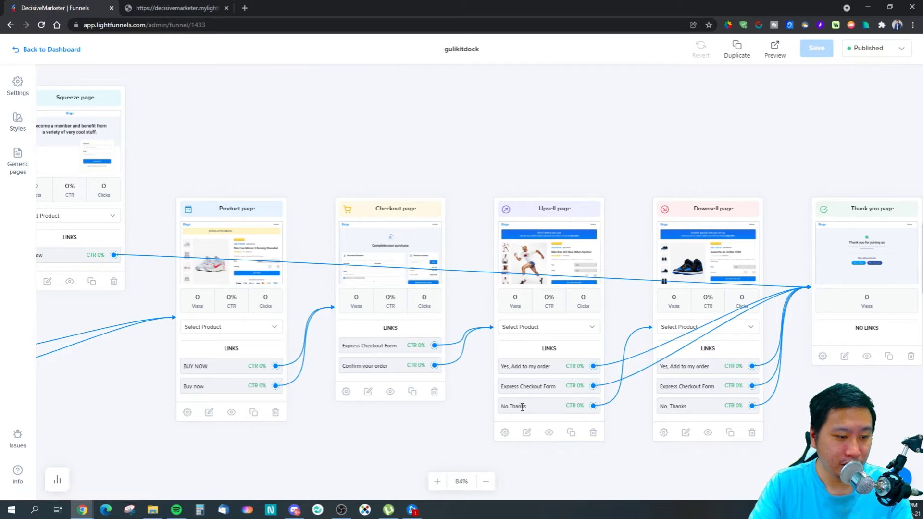
Shift the upsell page slightly and move the squeeze page up and across to above the article page
mouse_move(501, 406)
left_mouse_down()
mouse_move(523, 405)
mouse_move(500, 408)
left_mouse_up()
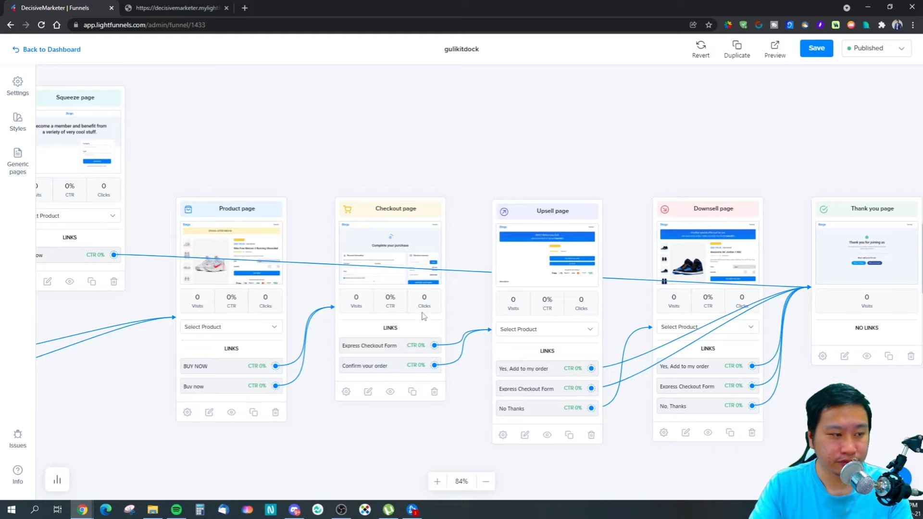
left_click_drag(417, 426, 483, 414)
left_click_drag(406, 423, 700, 423)
left_click_drag(461, 330, 460, 394)
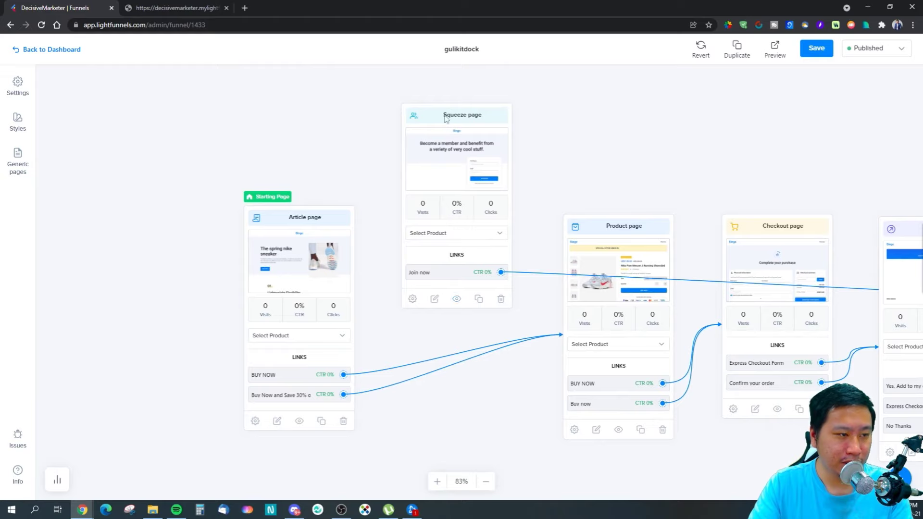
left_click_drag(445, 115, 311, 19)
left_click_drag(426, 199, 445, 302)
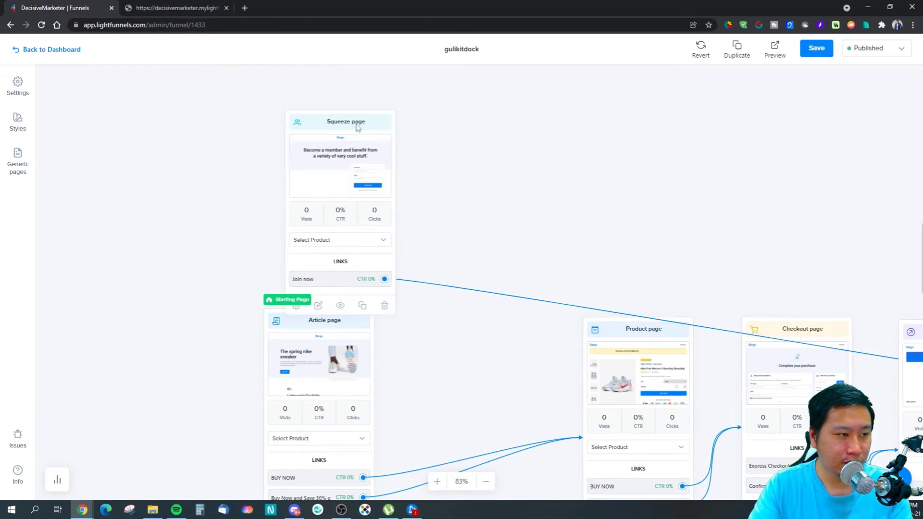
Link the squeeze page's "Join now" to the product page and place the product page midway beside the squeeze and article pages
scroll(529, 175, "right", 10)
left_click_drag(234, 119, 775, 169)
scroll(489, 243, "left", 2)
left_click_drag(426, 170, 571, 410)
scroll(540, 262, "up", 3)
scroll(540, 262, "left", 3)
left_click_drag(494, 105, 377, 103)
scroll(527, 186, "down", 3)
scroll(527, 186, "right", 3)
left_click_drag(606, 263, 499, 118)
scroll(607, 267, "up", 3)
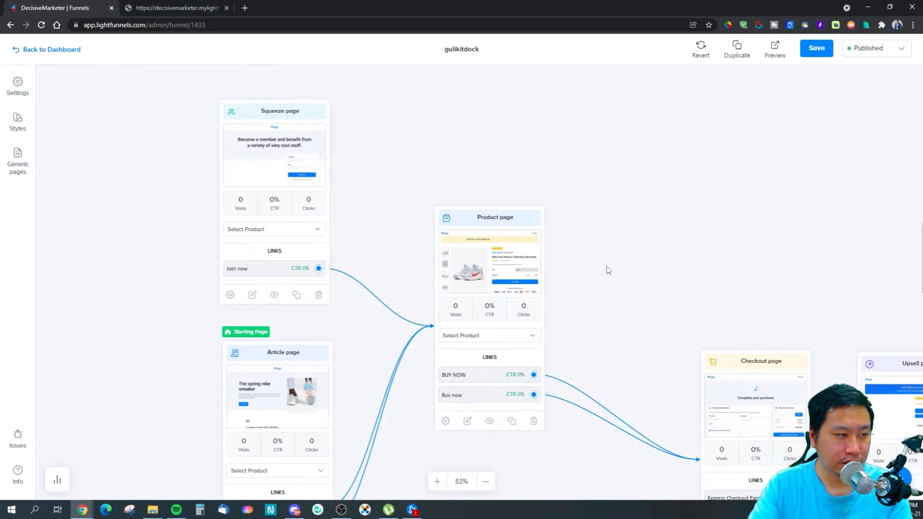
Place the checkout page beside the product page and the upsell page beyond it, slightly higher than the checkout page
left_click_drag(719, 361, 625, 231)
scroll(586, 205, "right", 3)
scroll(586, 206, "down", 1)
left_click_drag(741, 358, 675, 229)
scroll(605, 163, "up", 2)
scroll(605, 163, "right", 2)
scroll(719, 245, "down", 3)
scroll(719, 245, "right", 2)
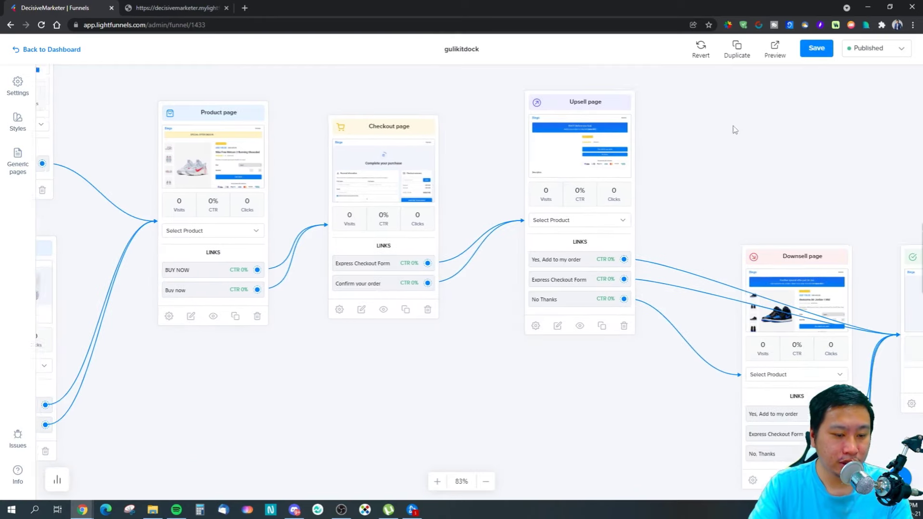
Move the downsell page well below the upsell page and raise the thank you page to the upsell page's level
left_click_drag(776, 268, 778, 417)
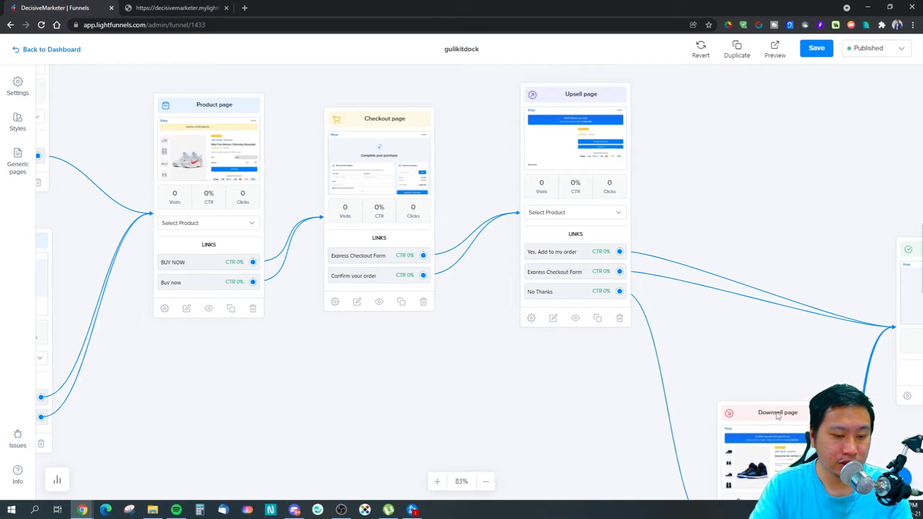
scroll(703, 305, "right", 3)
scroll(703, 305, "down", 2)
left_click_drag(813, 149, 862, 84)
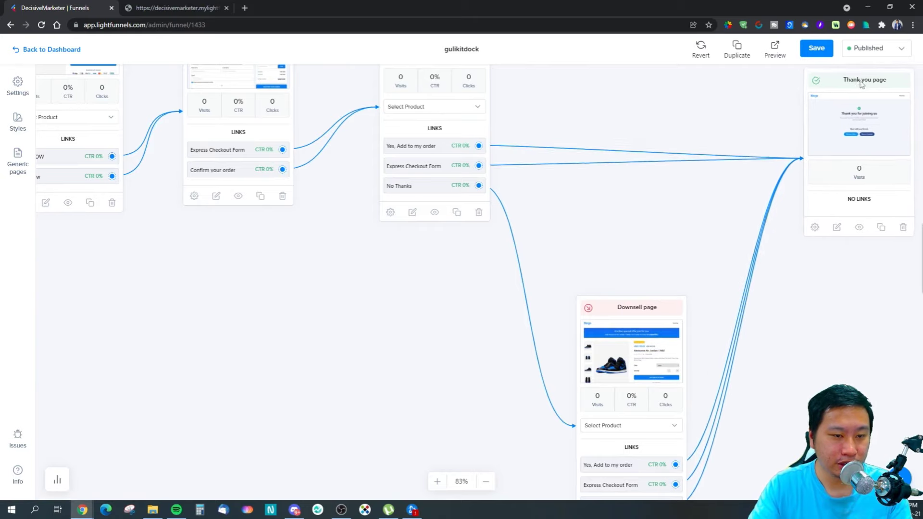
scroll(835, 159, "up", 3)
scroll(835, 159, "right", 1)
left_click_drag(835, 159, 820, 102)
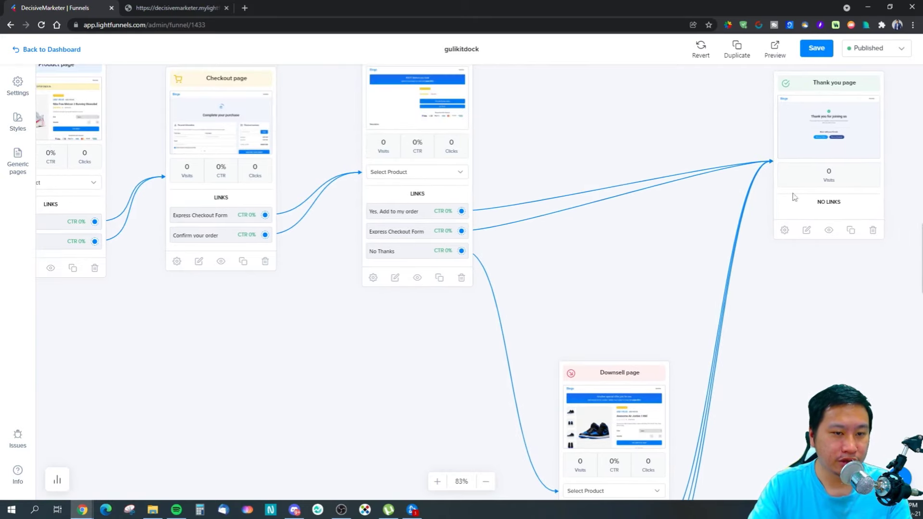
scroll(806, 334, "up", 1)
scroll(806, 334, "left", 1)
Examine the rearranged funnel flow at 53%, from the squeeze and article pages through to the thank you page
left_click(482, 485)
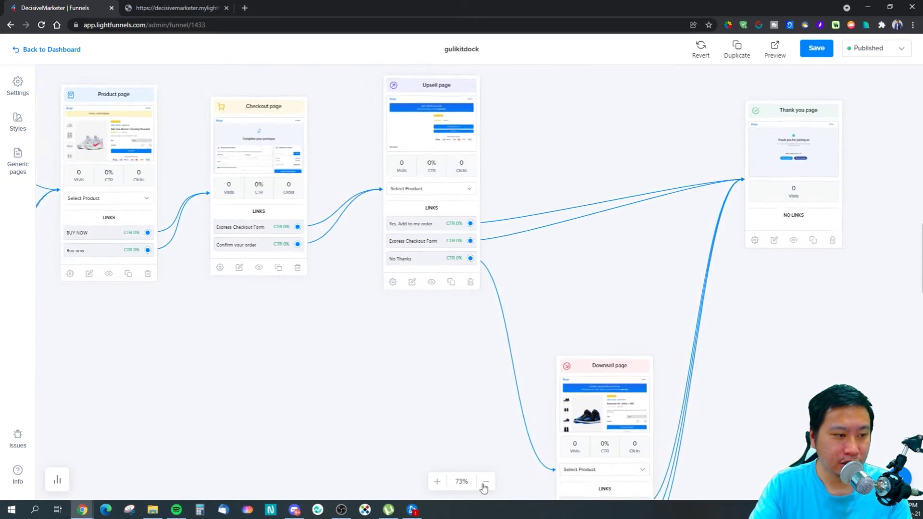
left_click(483, 485)
left_click_drag(445, 435, 583, 423)
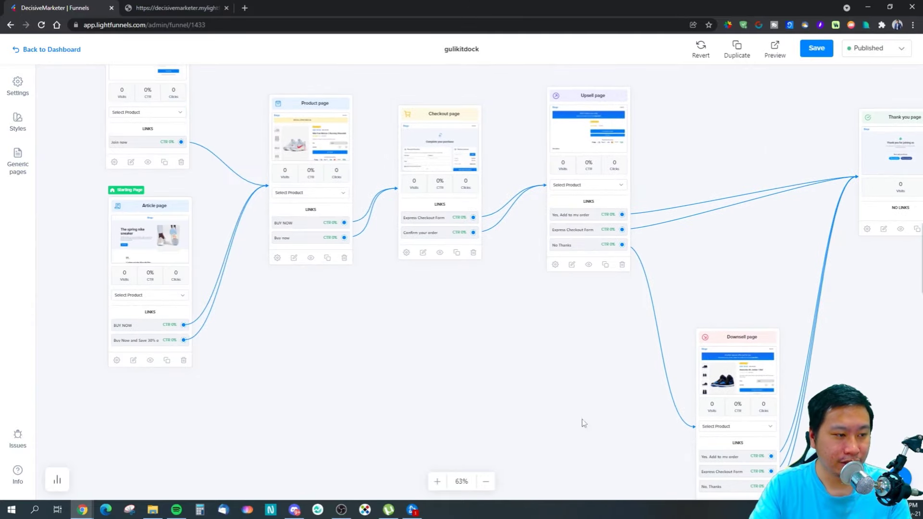
left_click(485, 481)
left_click_drag(414, 301, 429, 347)
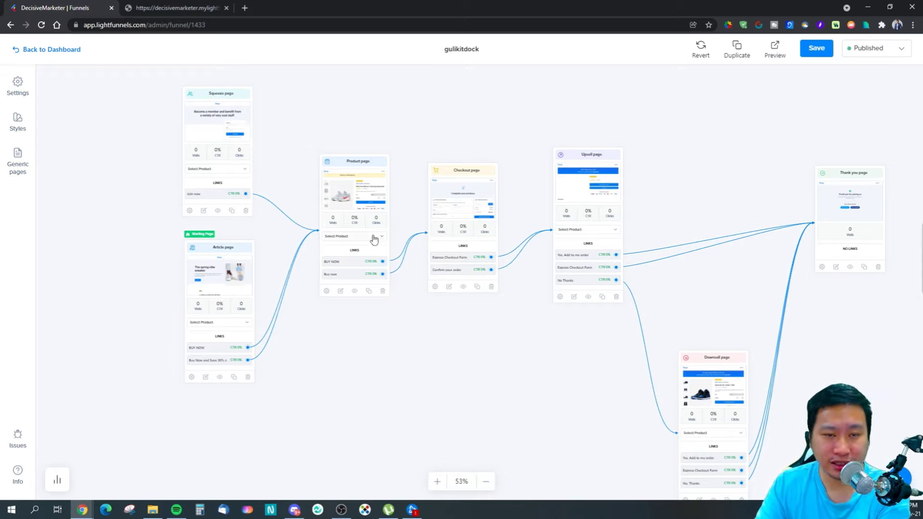
left_click_drag(399, 364, 336, 366)
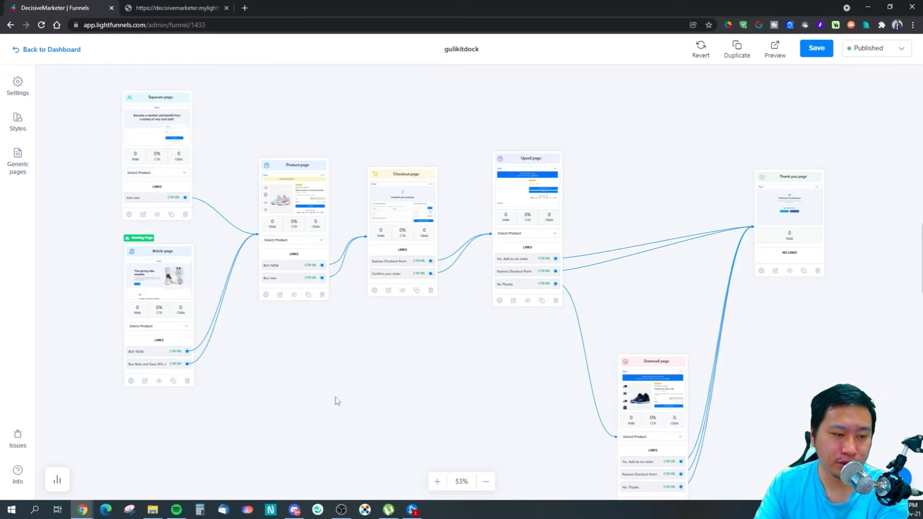
left_click_drag(336, 401, 269, 360)
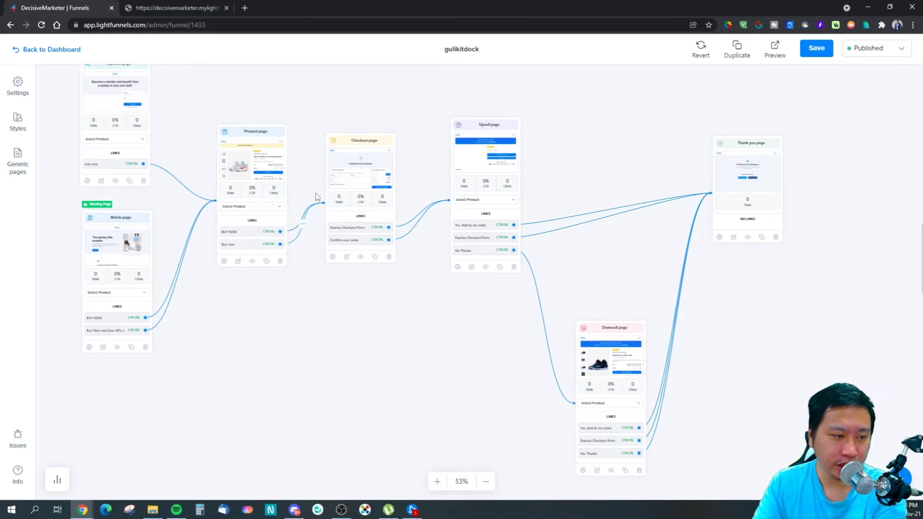
scroll(540, 326, "left", 2)
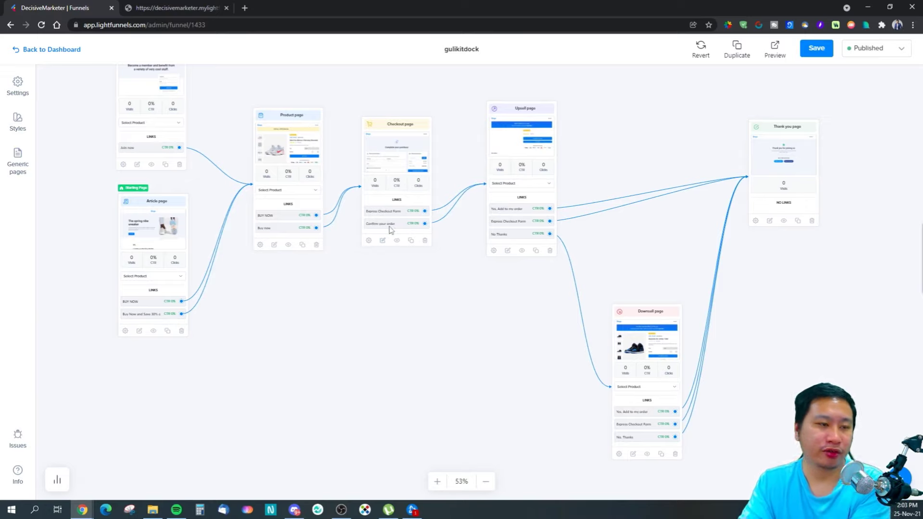
scroll(356, 323, "down", 1)
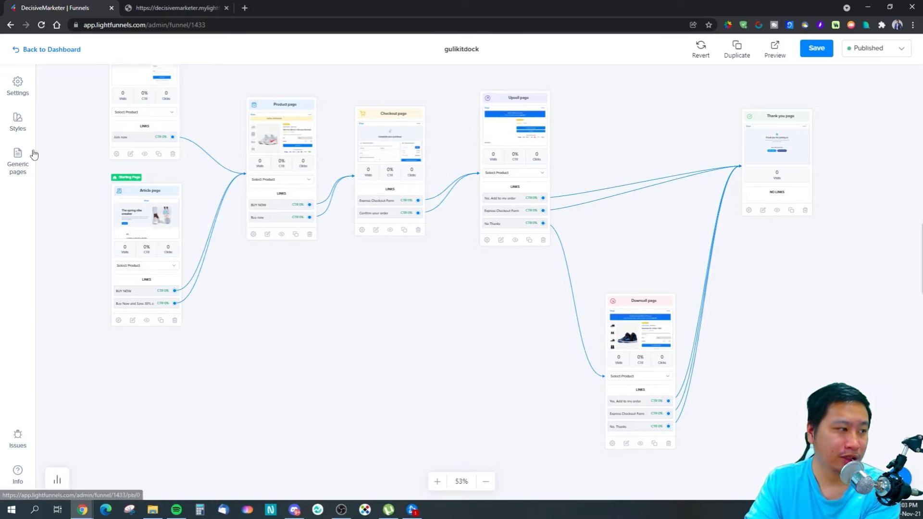
right_click(407, 310)
left_click(385, 311)
left_click_drag(383, 313, 390, 346)
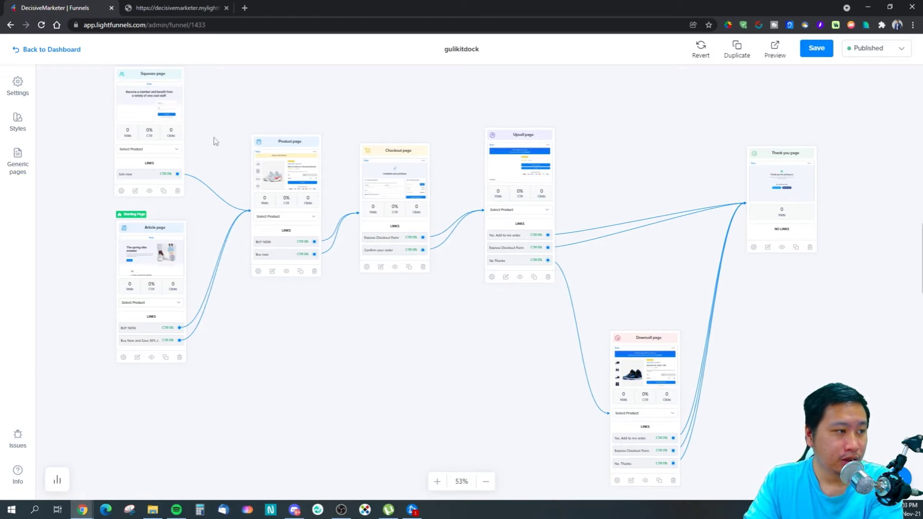
Look through the funnel's settings and its styles
left_click(18, 88)
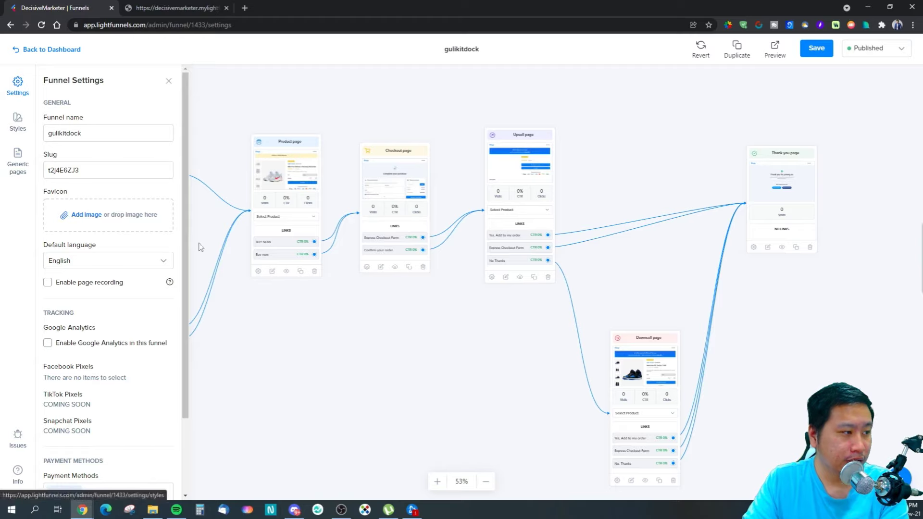
left_click(14, 123)
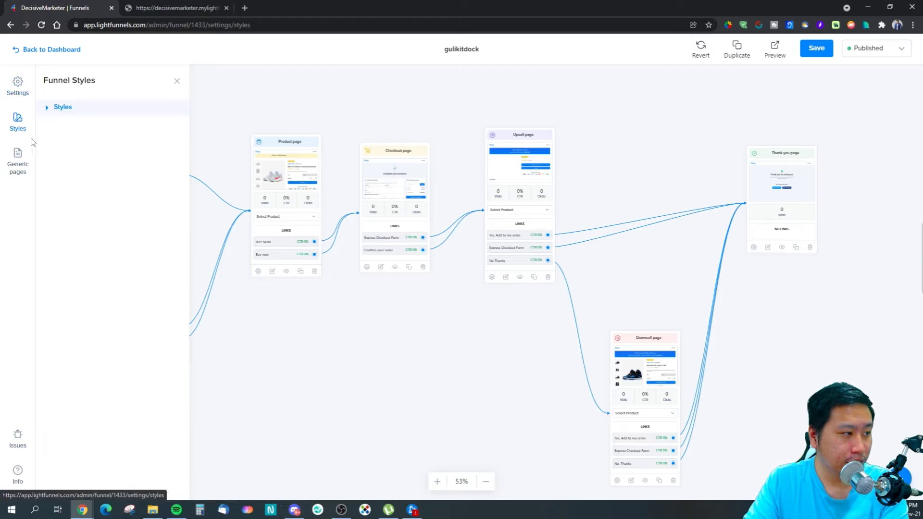
left_click(18, 166)
left_click(18, 122)
left_click(50, 106)
left_click(50, 106)
Review the generic pages and the template choices for a new generic page, without creating one
left_click(18, 161)
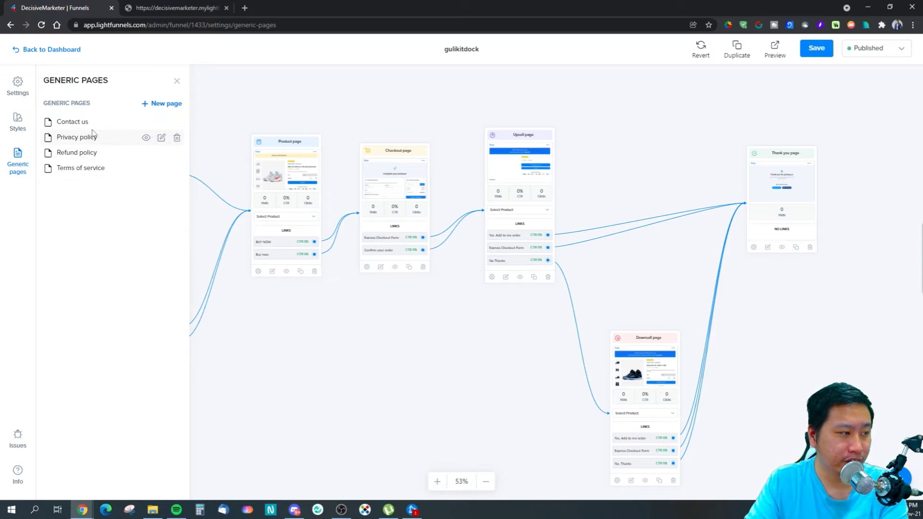
left_click(152, 105)
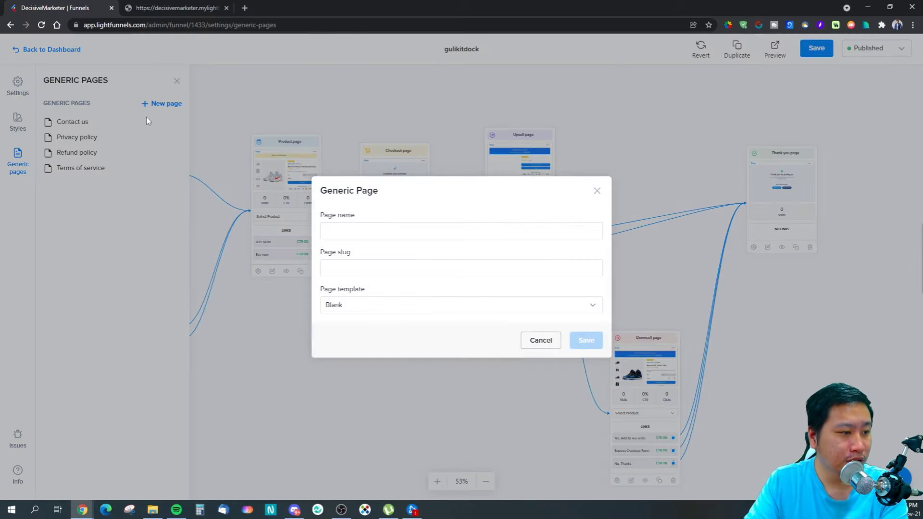
left_click(371, 304)
left_click(398, 348)
left_click(539, 340)
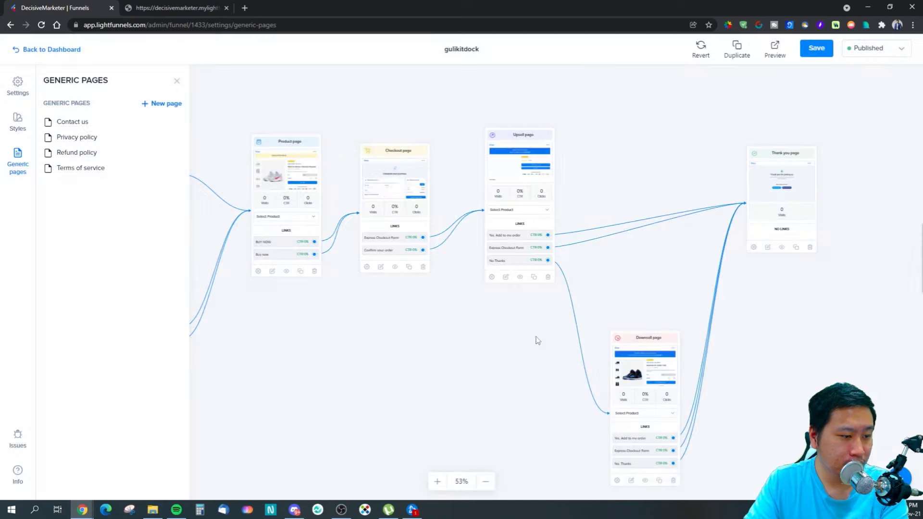
left_click_drag(357, 337, 422, 325)
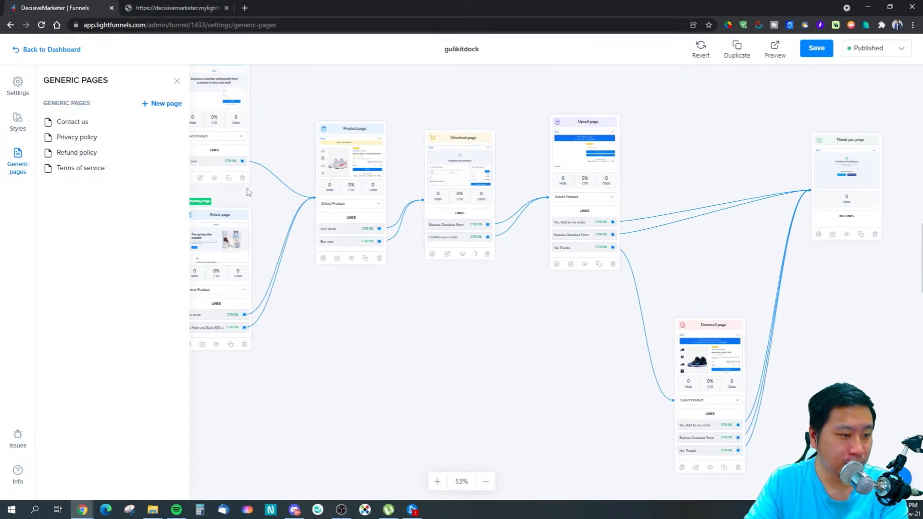
left_click(177, 83)
Move the duplicate checkout page below the original and delete it
left_click_drag(485, 216, 473, 367)
left_click(488, 418)
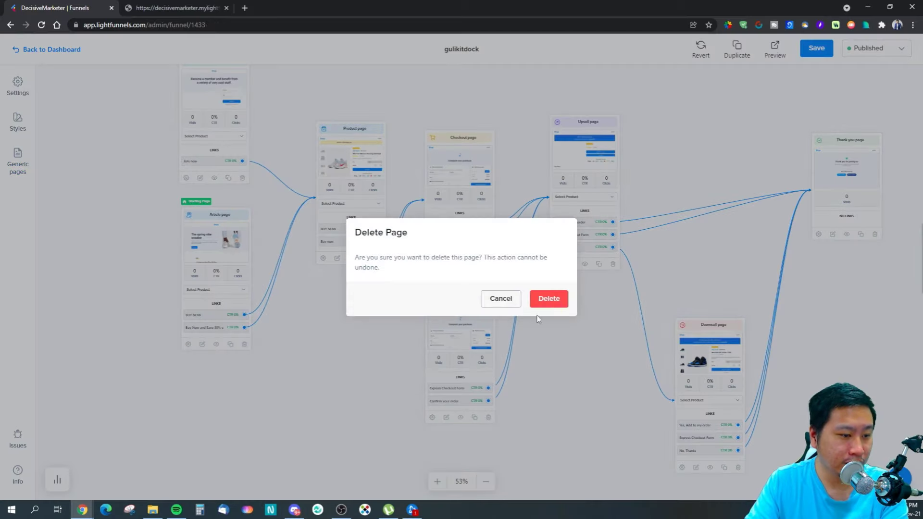
left_click(550, 301)
Add a second upsell page and place it between the first upsell page and the thank you page, above the downsell page
left_click_drag(514, 337, 486, 314)
left_click(902, 476)
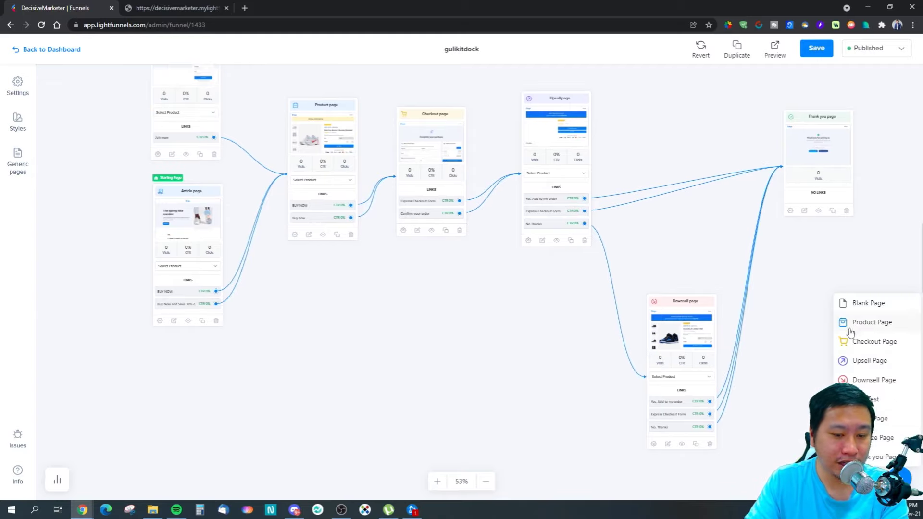
left_click(867, 365)
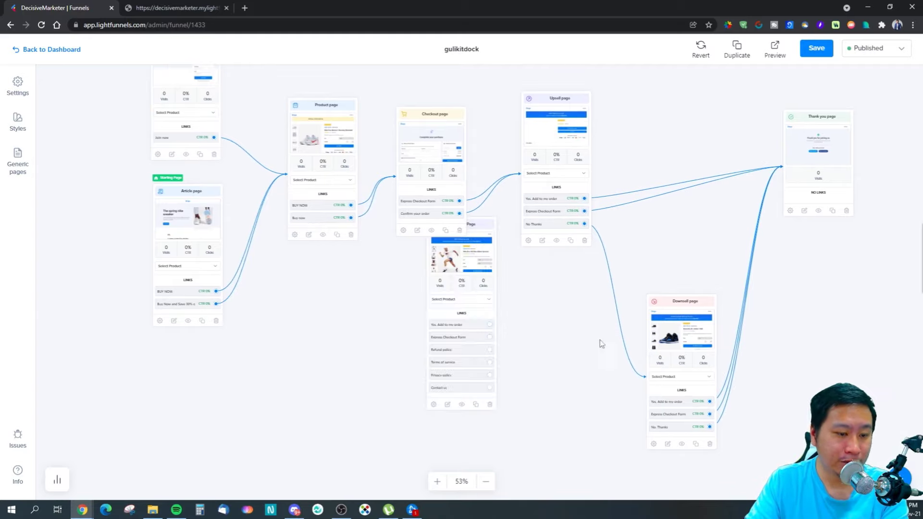
left_click_drag(464, 240, 705, 103)
left_click_drag(581, 289, 535, 321)
mouse_move(665, 119)
left_mouse_down()
mouse_move(665, 93)
mouse_move(659, 104)
mouse_move(778, 211)
mouse_move(651, 117)
mouse_move(660, 104)
left_mouse_up()
Move the thank you page farther right and shift the second upsell page slightly right to space them out
left_click_drag(781, 148, 865, 147)
left_click_drag(783, 303, 695, 294)
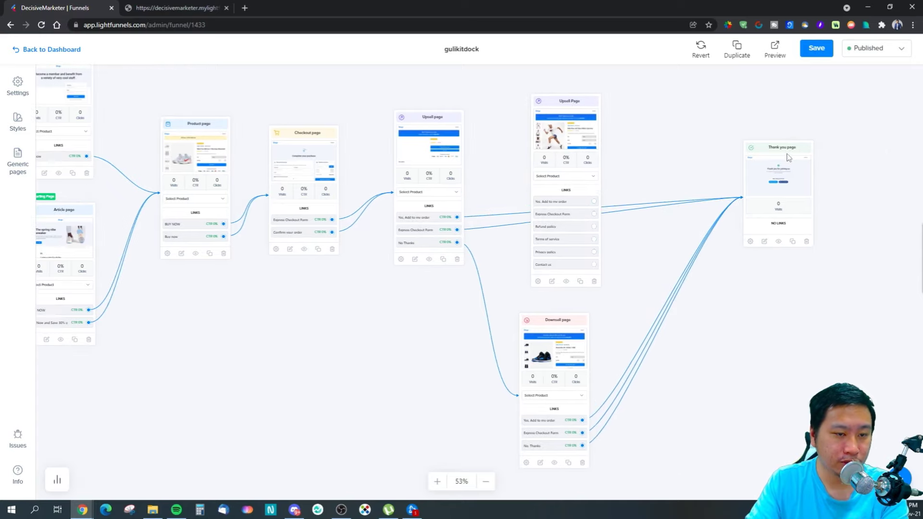
left_click_drag(788, 155, 878, 156)
left_click_drag(572, 101, 603, 102)
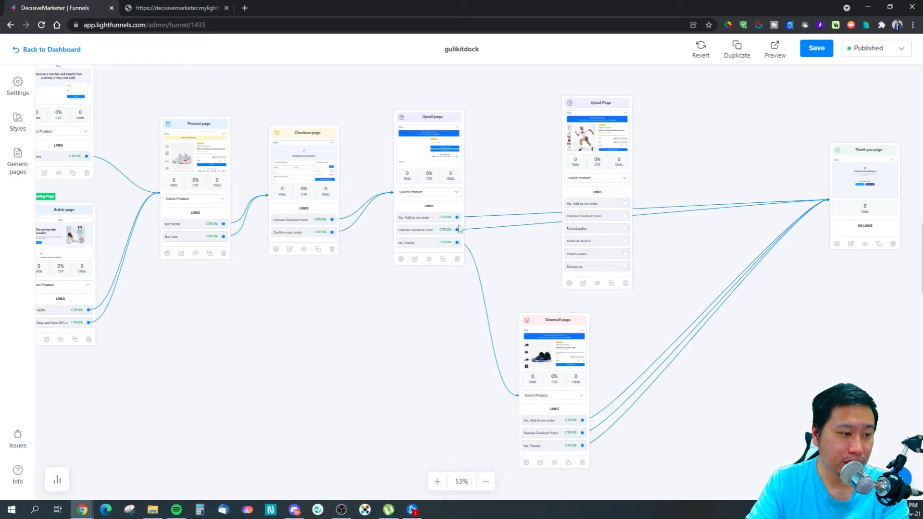
Link the first upsell page's "Yes, Add to my order" to the second upsell page and nudge the second page slightly right
left_click_drag(458, 222, 582, 123)
mouse_move(457, 230)
left_mouse_down()
mouse_move(723, 215)
mouse_move(437, 235)
mouse_move(448, 236)
left_mouse_up()
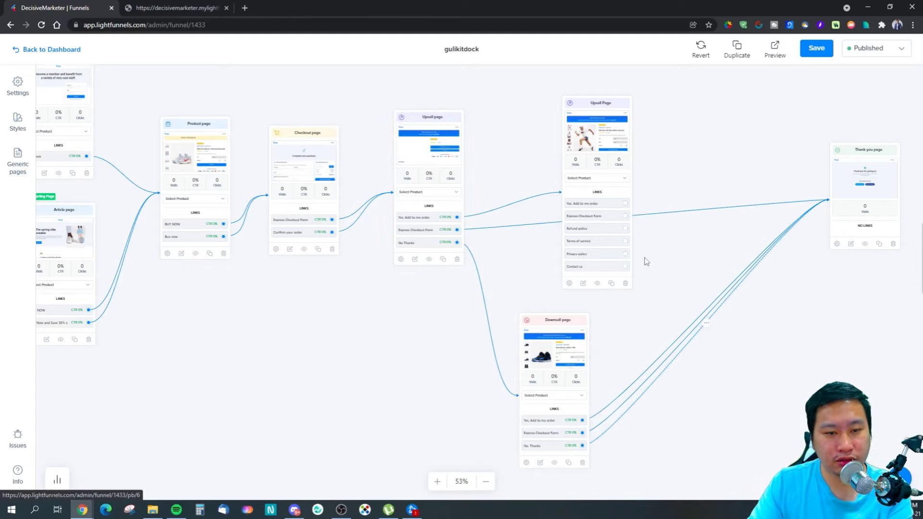
left_click_drag(608, 109, 624, 156)
scroll(668, 298, "down", 2)
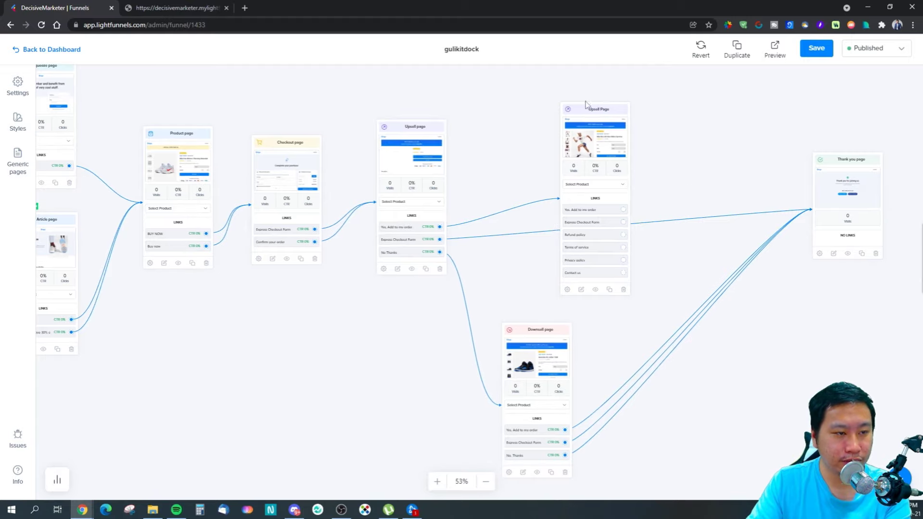
Move the second upsell page farther right and add a second downsell page to the funnel map
left_click_drag(591, 100, 688, 114)
left_click_drag(759, 317, 695, 304)
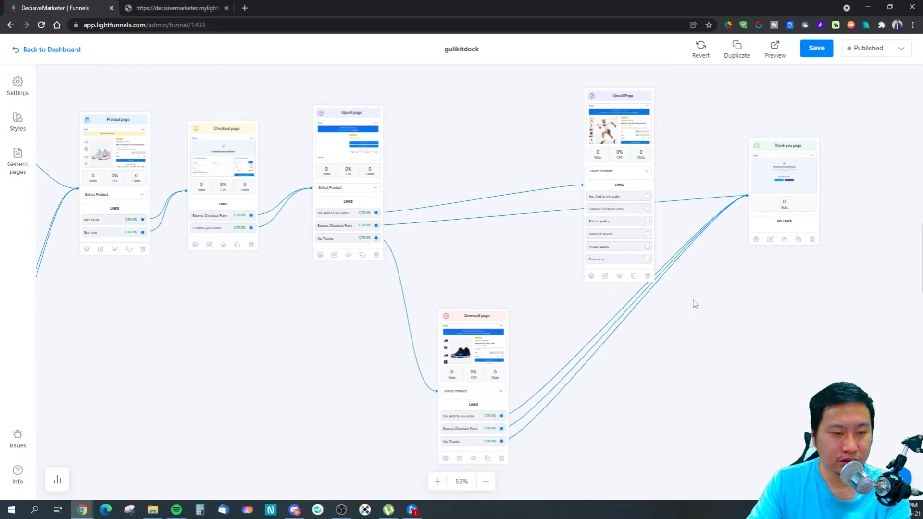
left_click(902, 477)
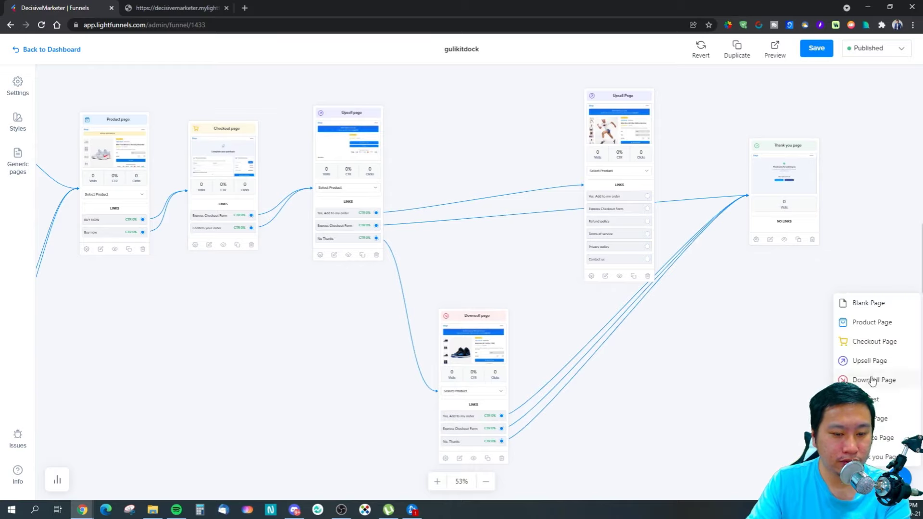
left_click(740, 366)
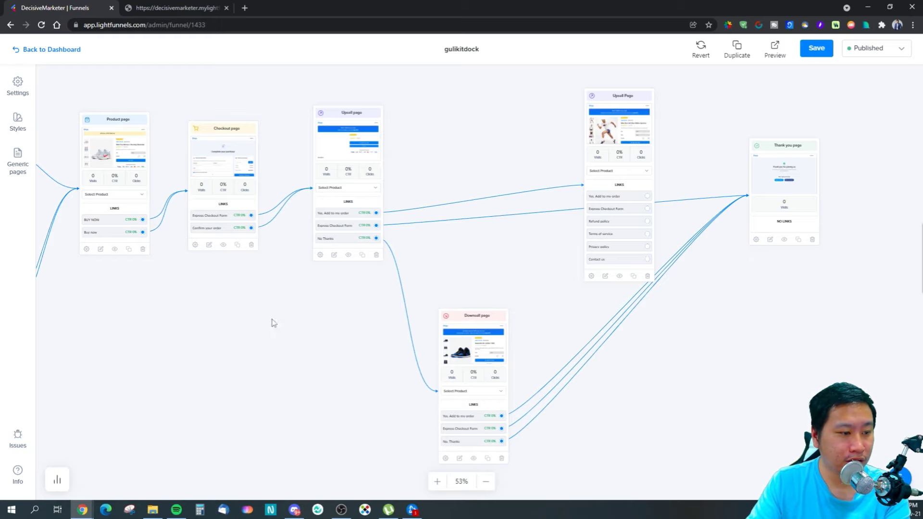
left_click_drag(272, 323, 494, 324)
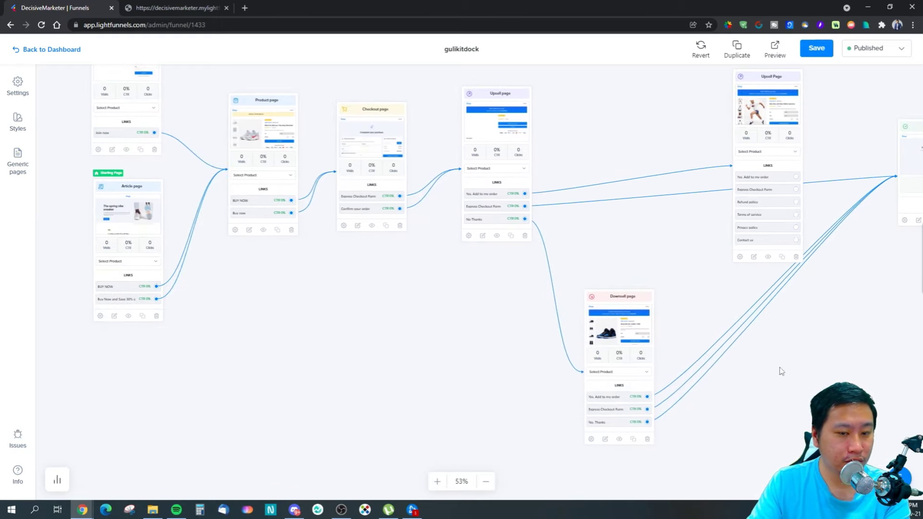
left_click_drag(792, 400, 746, 412)
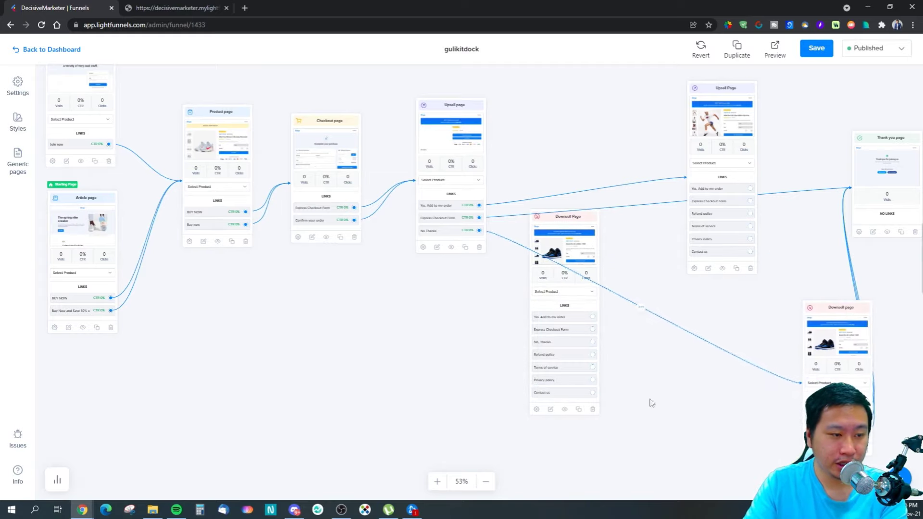
Place the original and new downsell pages below the first and second upsell pages respectively, and move the thank you page farther right
left_click_drag(838, 306, 568, 313)
left_click_drag(571, 221, 701, 281)
left_click_drag(719, 145, 845, 118)
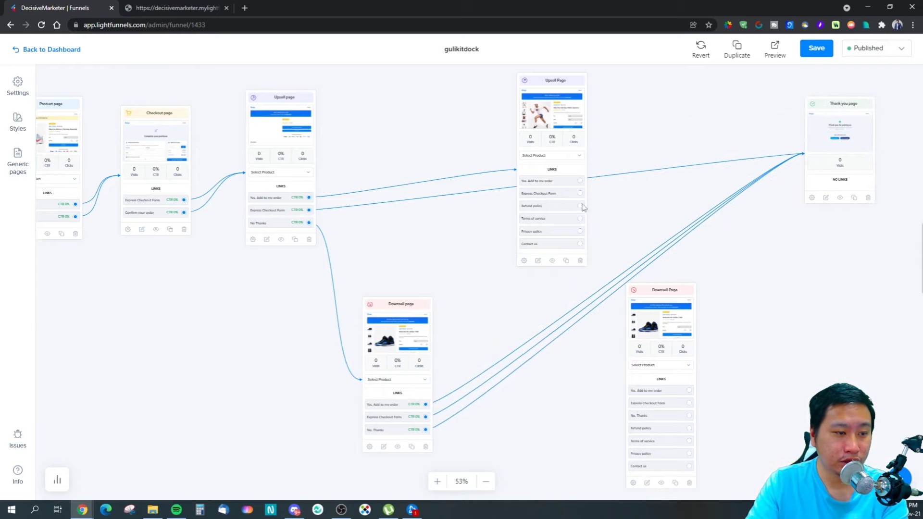
Link the second upsell page's "Refund policy" to the second downsell page, and its "Yes, Add to my order" and "Express Checkout Form" to the thank you page
mouse_move(580, 207)
left_mouse_down()
mouse_move(625, 313)
mouse_move(629, 382)
left_mouse_up()
left_click_drag(738, 331, 736, 314)
left_click_drag(662, 276, 684, 277)
left_click_drag(580, 166, 810, 109)
left_click_drag(577, 181, 813, 144)
Shift the second downsell page slightly right and link its "Yes, Add to my order" and "Express Checkout Form" to the thank you page
left_click_drag(699, 275, 721, 274)
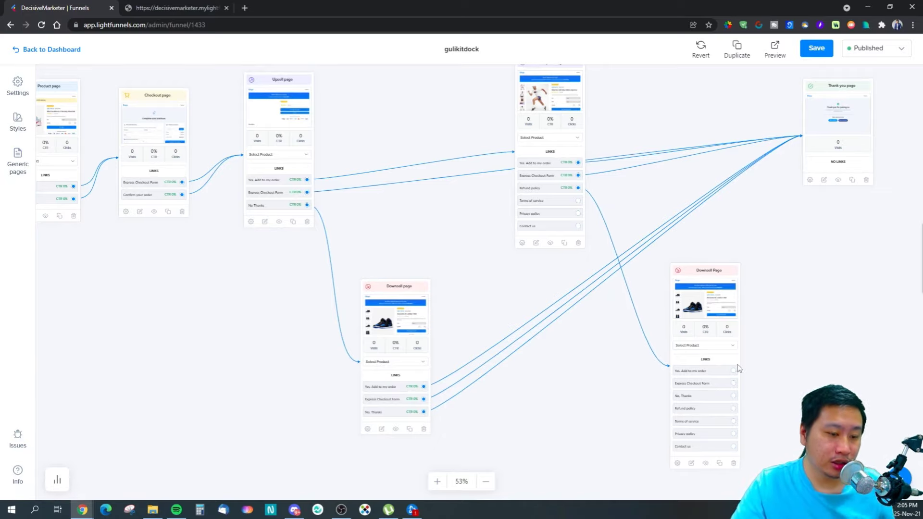
left_click_drag(733, 371, 823, 168)
left_click_drag(733, 383, 817, 176)
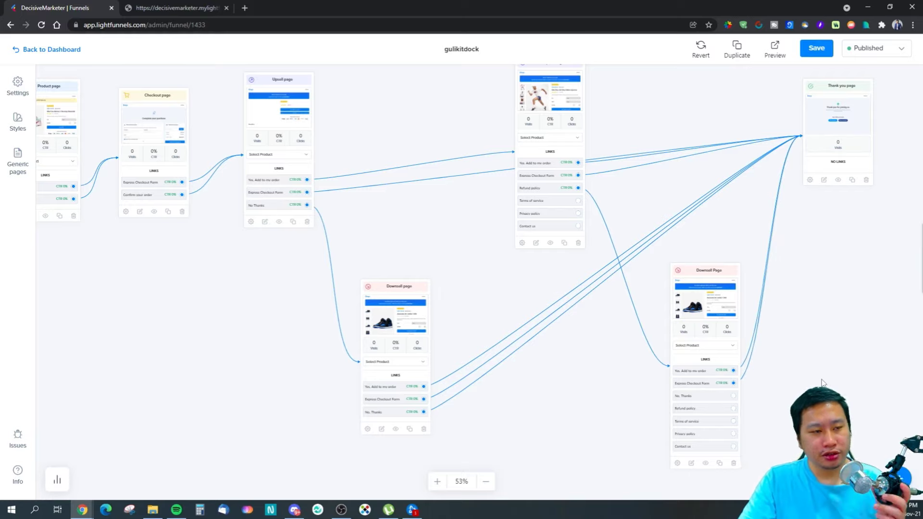
Review the layout of the whole funnel map and the list of generic pages
scroll(508, 440, "down", 1)
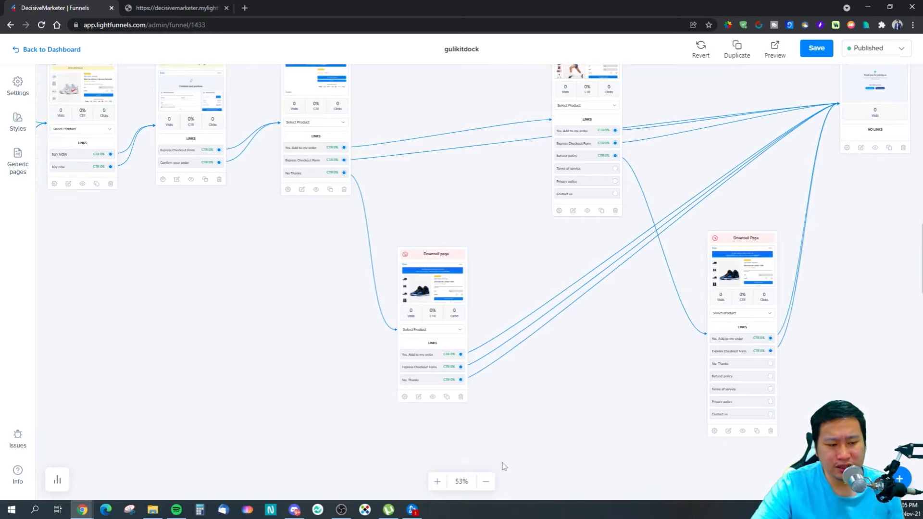
left_click(486, 481)
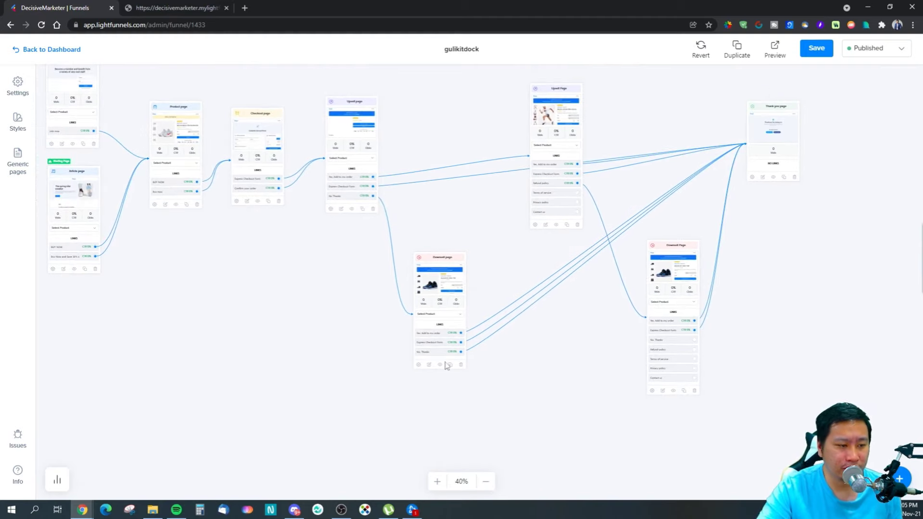
scroll(414, 394, "up", 2)
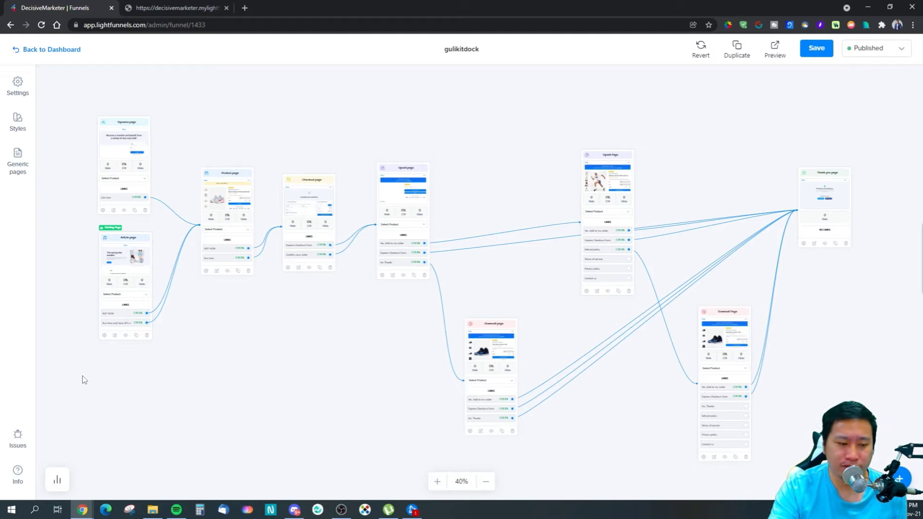
scroll(629, 402, "down", 1)
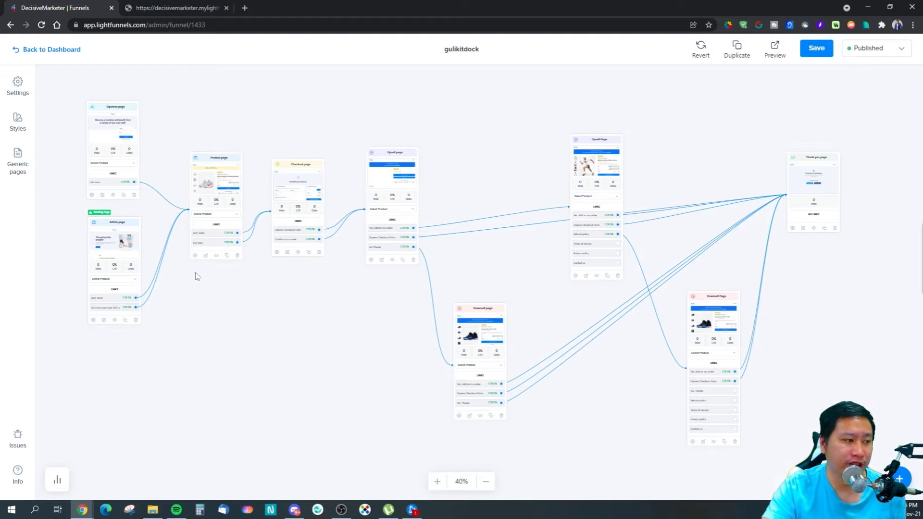
left_click(17, 161)
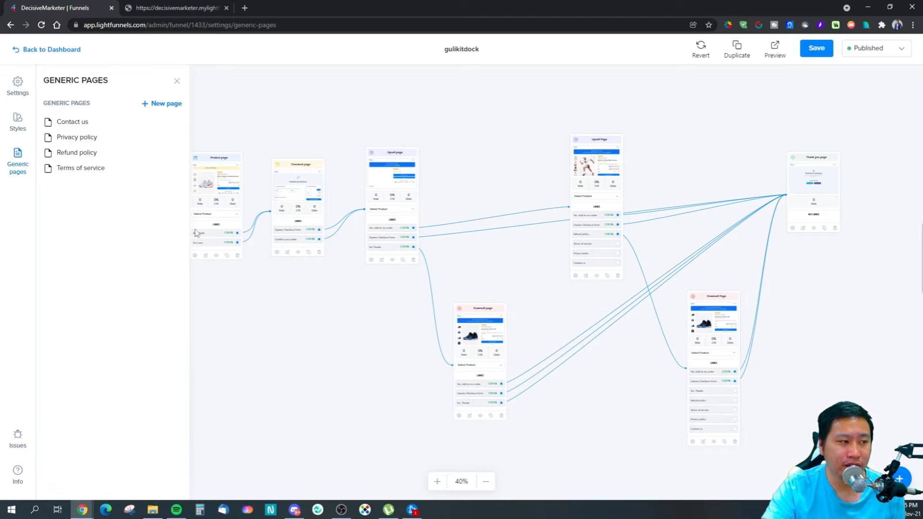
left_click(177, 81)
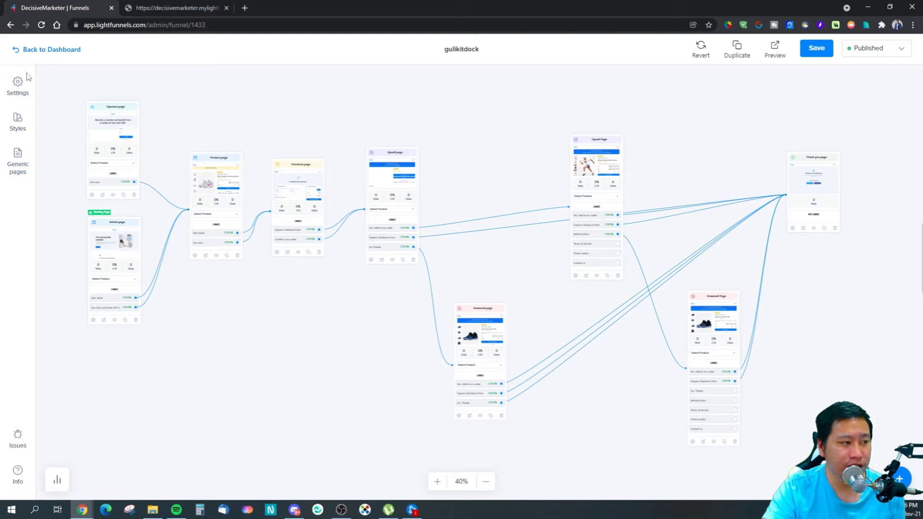
Save the gulikitdock funnel and return to the funnels dashboard
left_click(48, 49)
left_click(550, 76)
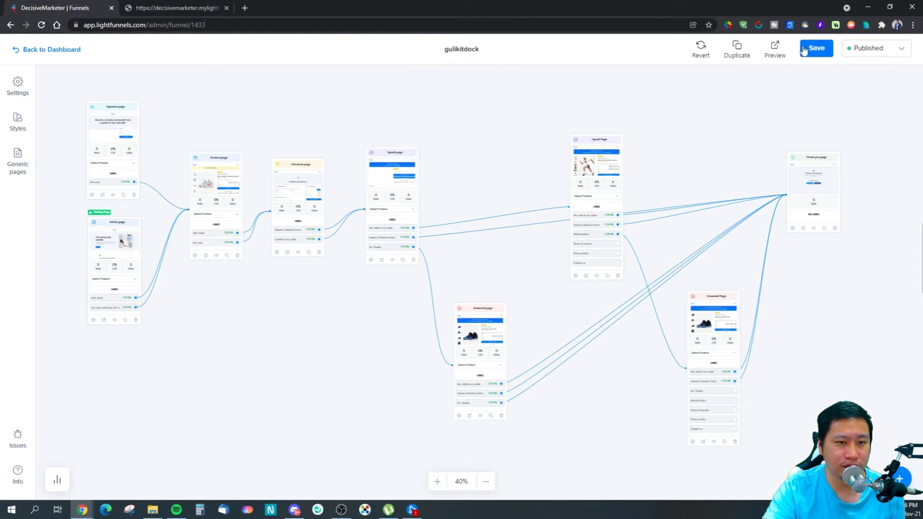
left_click(806, 52)
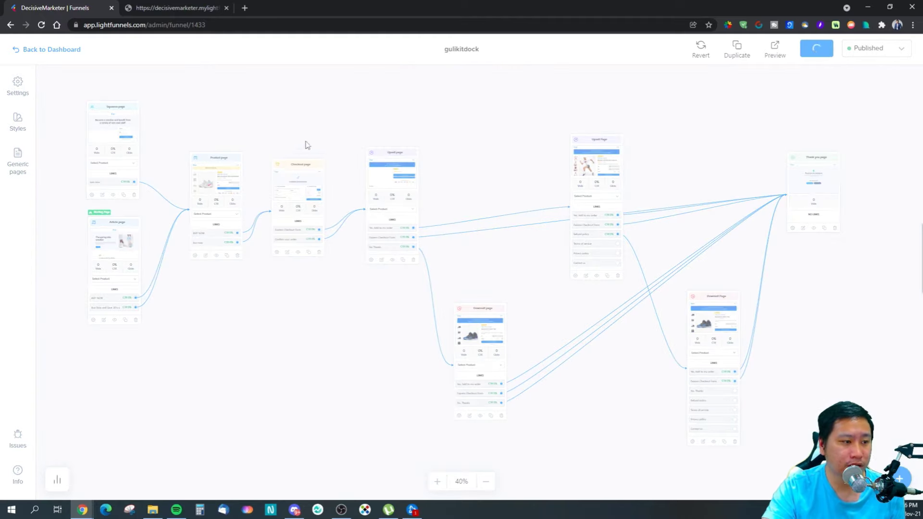
left_click(48, 49)
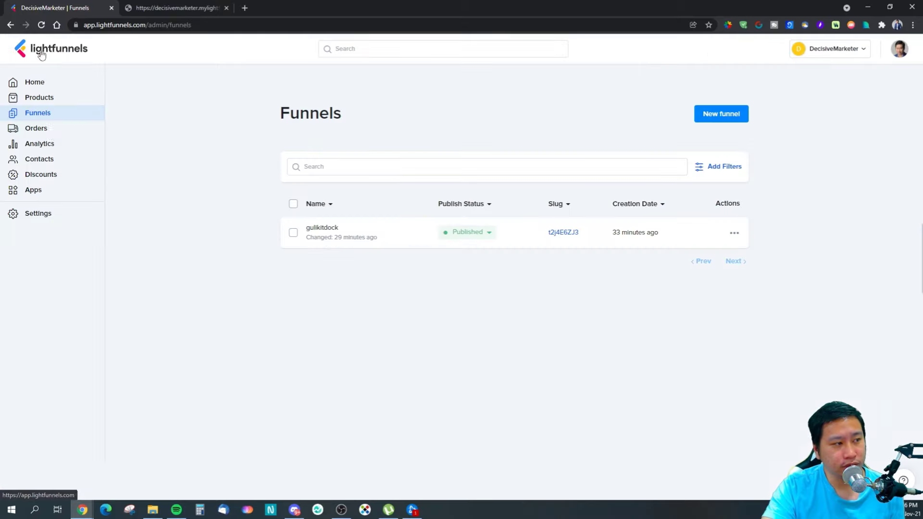
Look through the orders and abandoned checkouts pages and the reports on the analytics dashboard
left_click(46, 129)
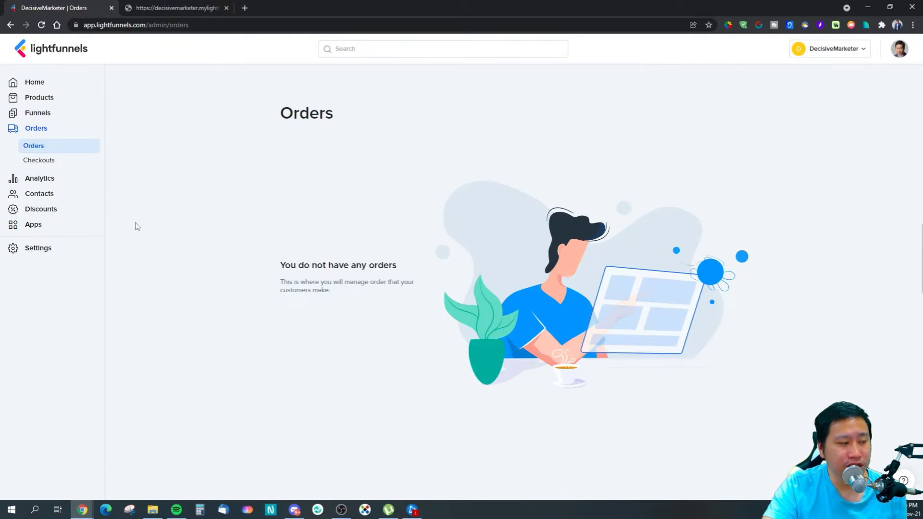
left_click(46, 159)
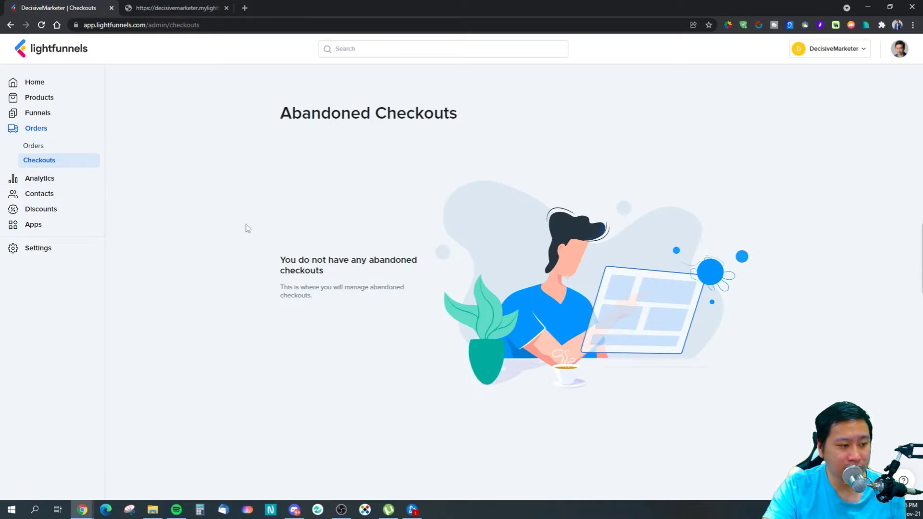
left_click(40, 179)
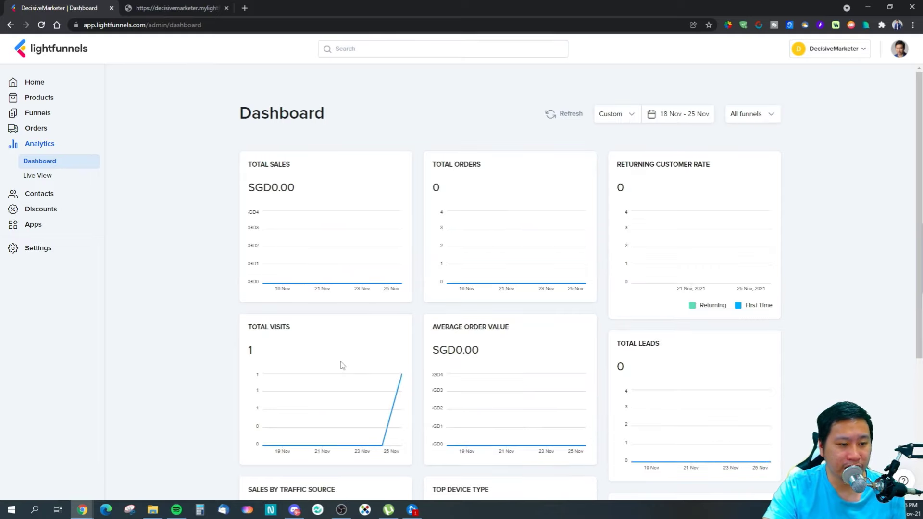
scroll(342, 366, "down", 4)
scroll(340, 364, "up", 4)
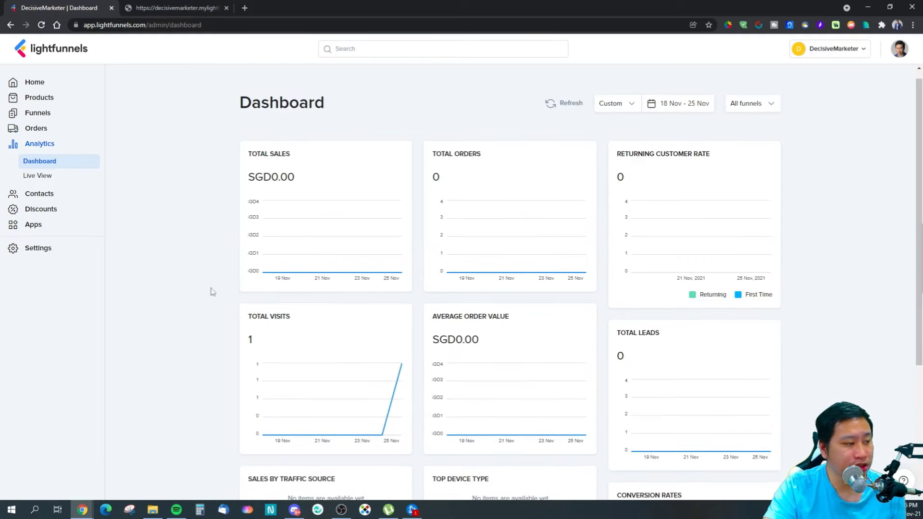
Examine the analytics Live View, rotating the globe to view different regions of the world
left_click(47, 181)
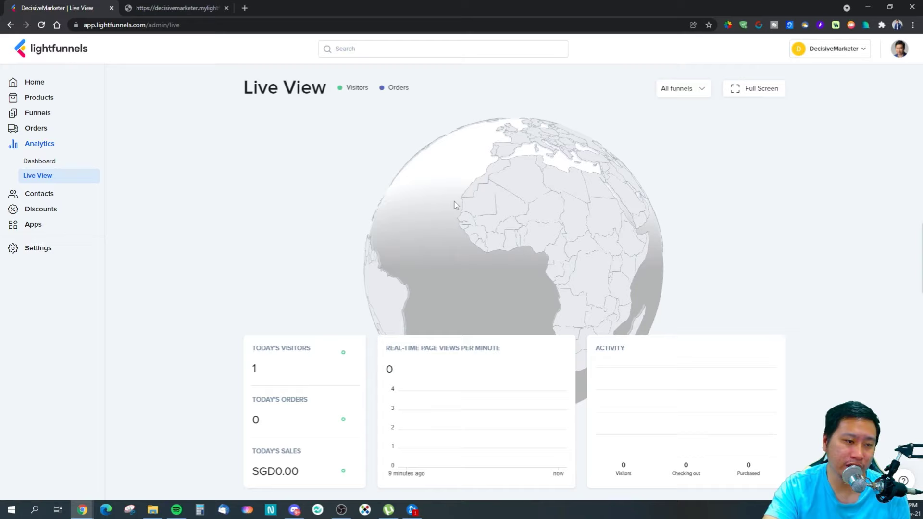
left_click_drag(640, 226, 319, 202)
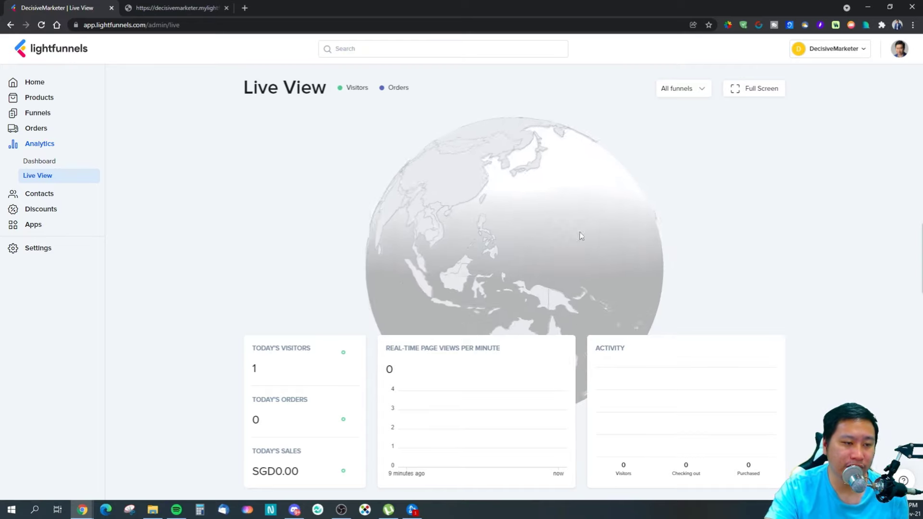
left_click_drag(580, 237, 320, 231)
left_click_drag(491, 210, 375, 259)
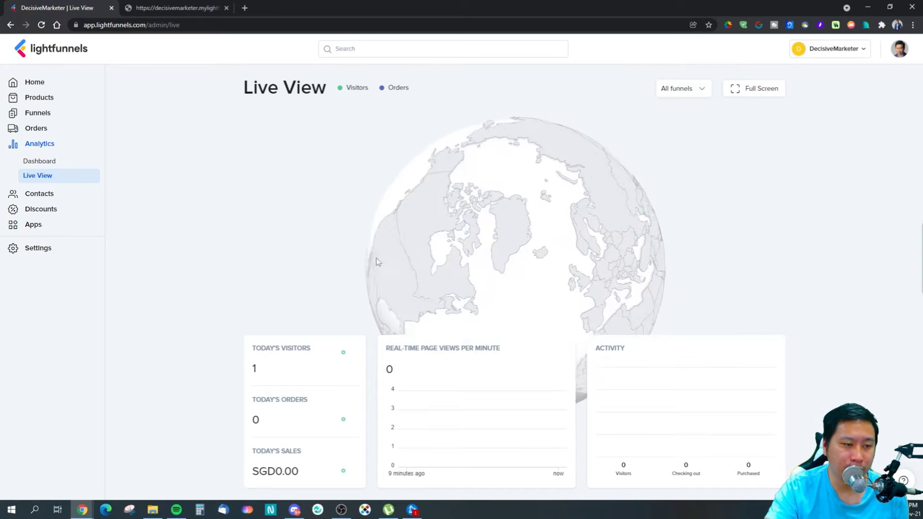
left_click_drag(383, 173, 497, 261)
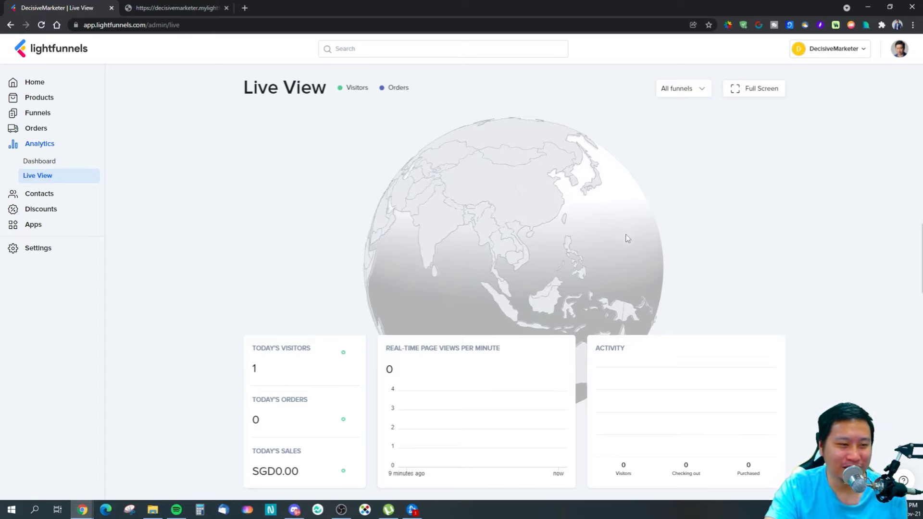
left_click_drag(601, 240, 411, 247)
left_click_drag(438, 215, 400, 287)
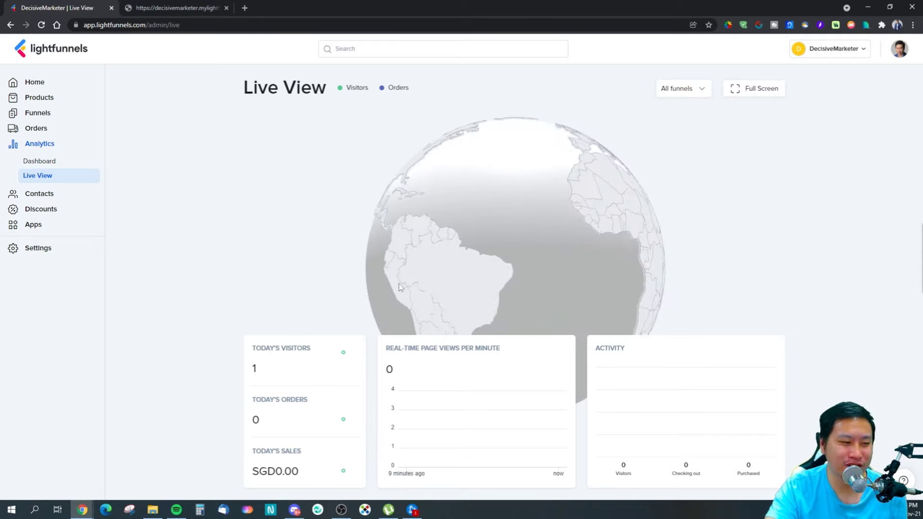
left_click_drag(523, 243, 500, 226)
left_click_drag(489, 294, 298, 269)
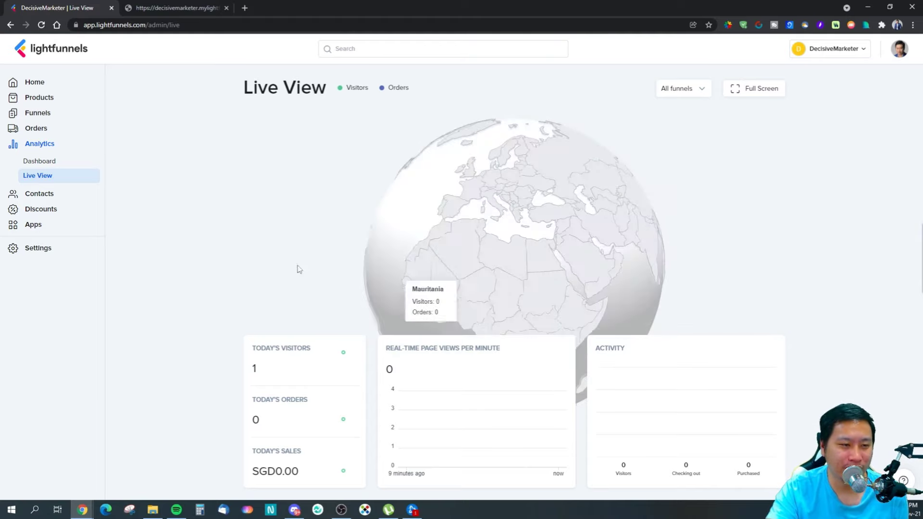
Look at the contacts list and the contact segments page
left_click(31, 194)
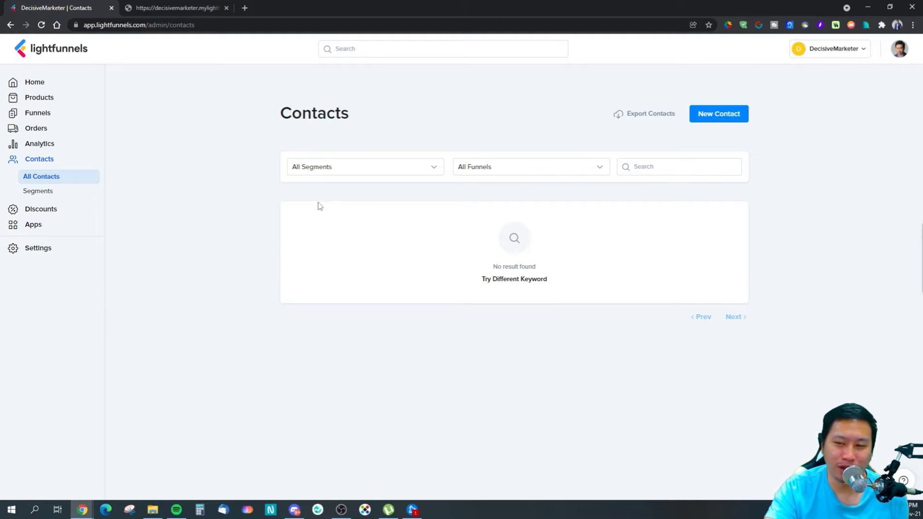
left_click(43, 197)
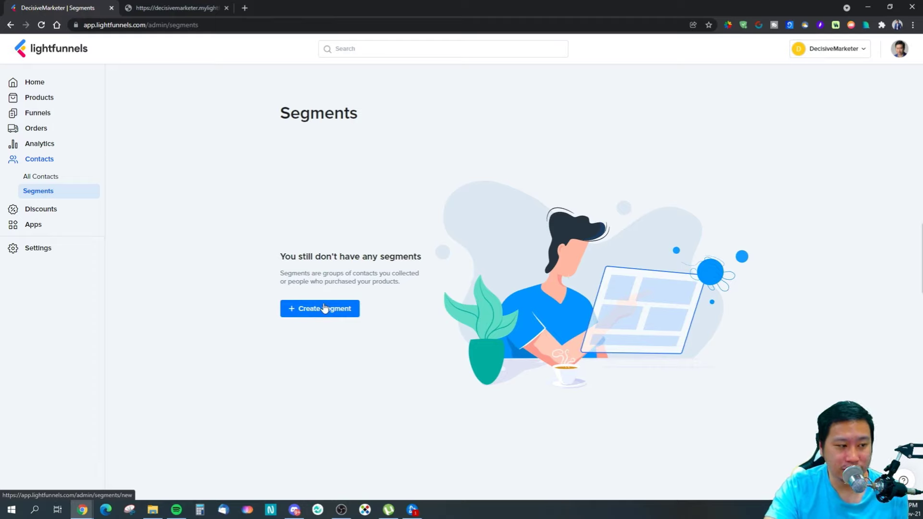
Start a new discount and select its code field for entry
left_click(53, 209)
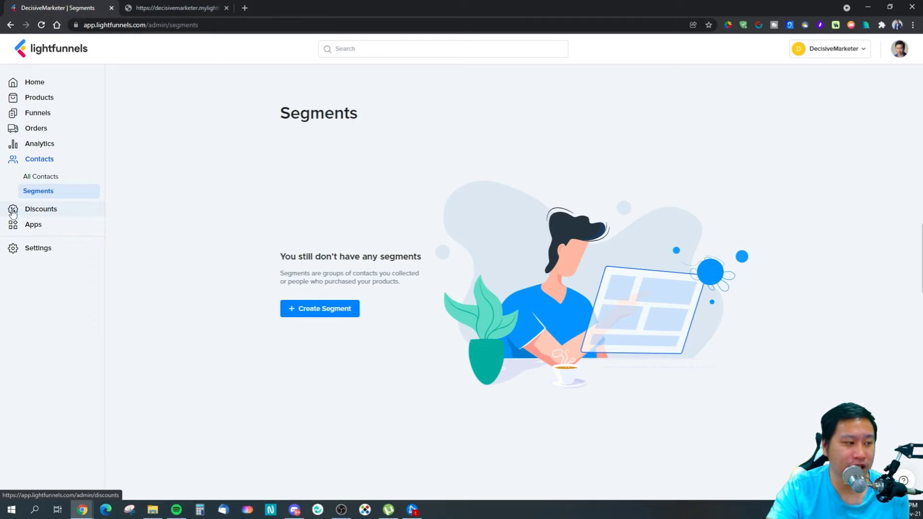
left_click(316, 309)
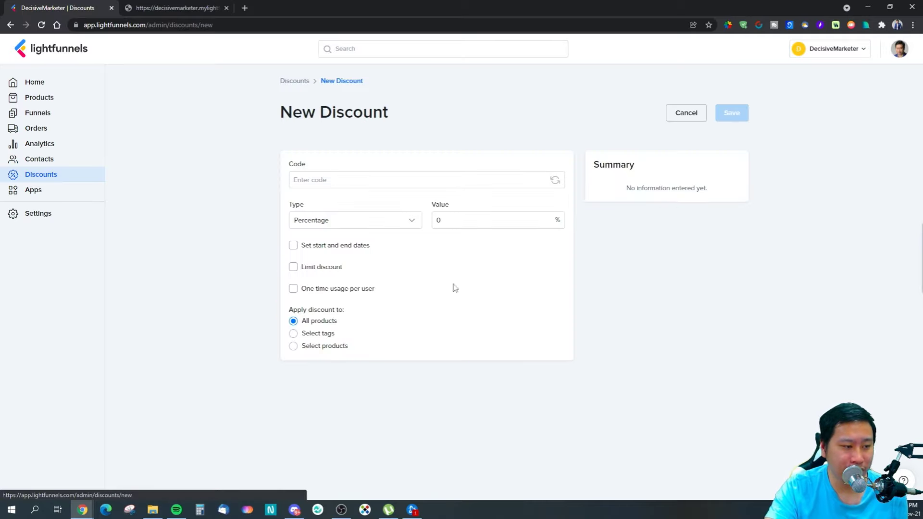
left_click(364, 181)
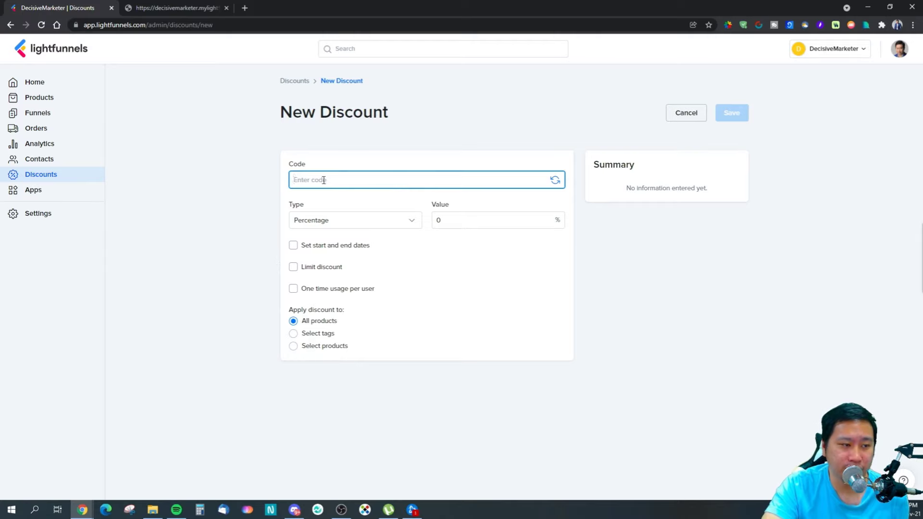
Try the Fixed discount type, restore Percentage, and move on to the discount's value
left_click(328, 222)
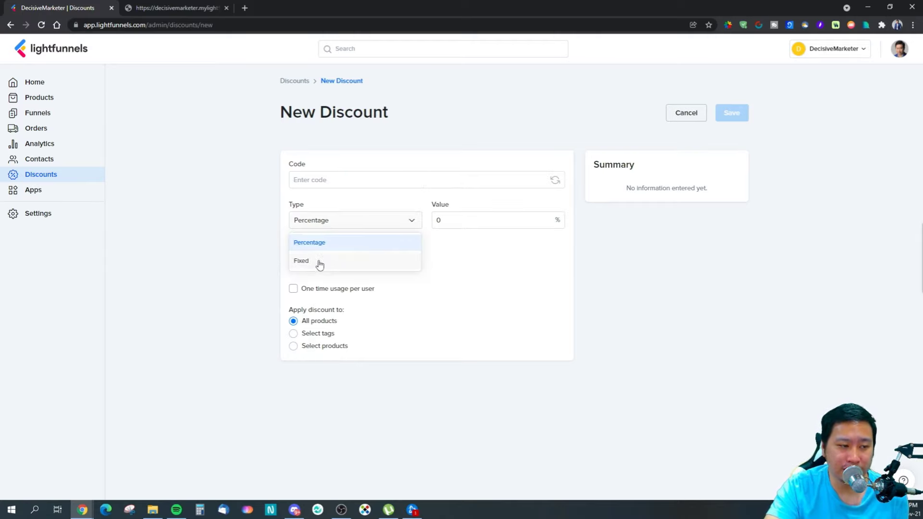
left_click(319, 259)
left_click(349, 226)
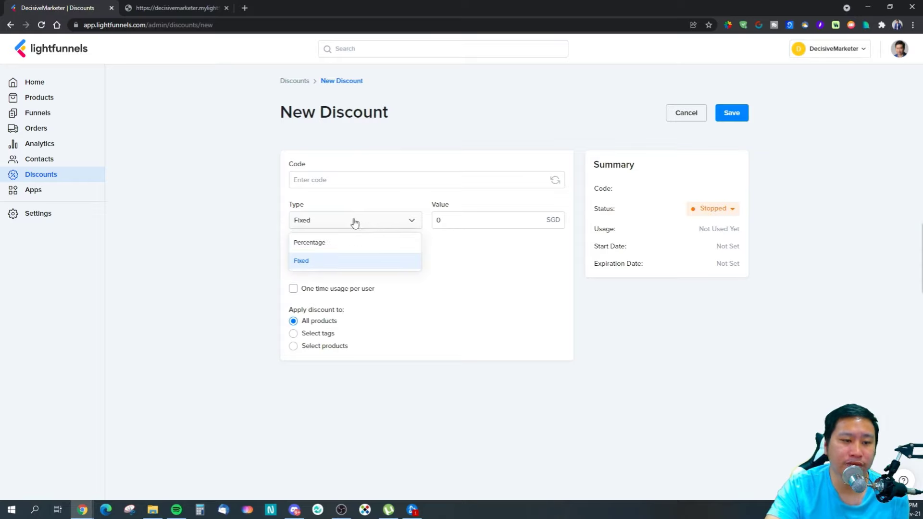
left_click(361, 243)
key("Tab")
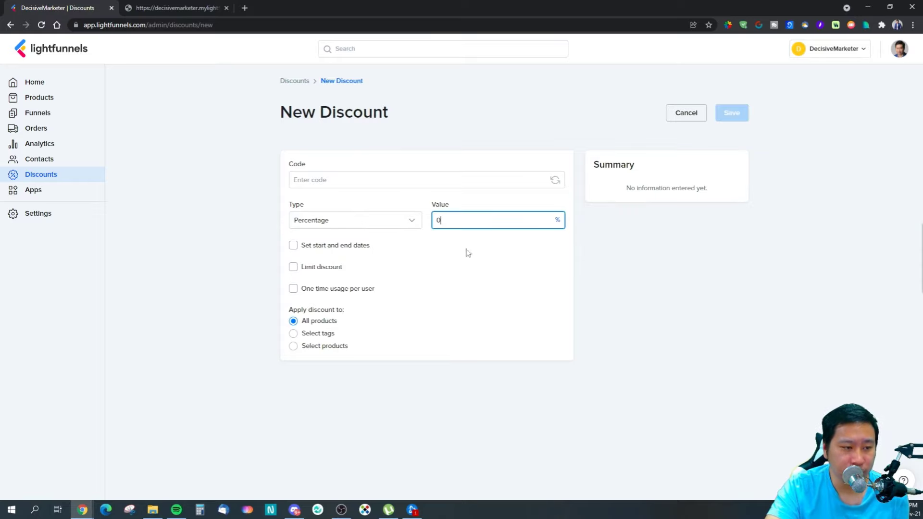
Switch the discount type to Fixed and back to Percentage to compare the units of the value
left_click(406, 222)
left_click(392, 261)
left_click(407, 221)
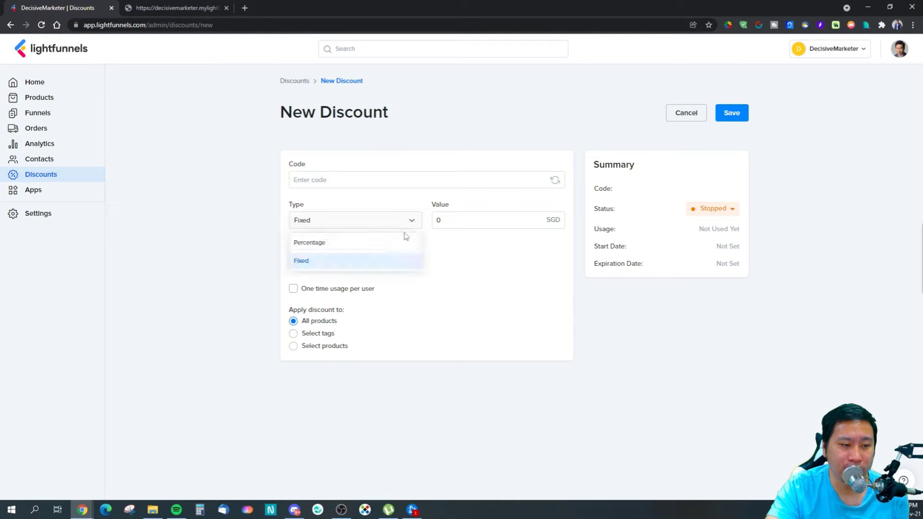
left_click(401, 241)
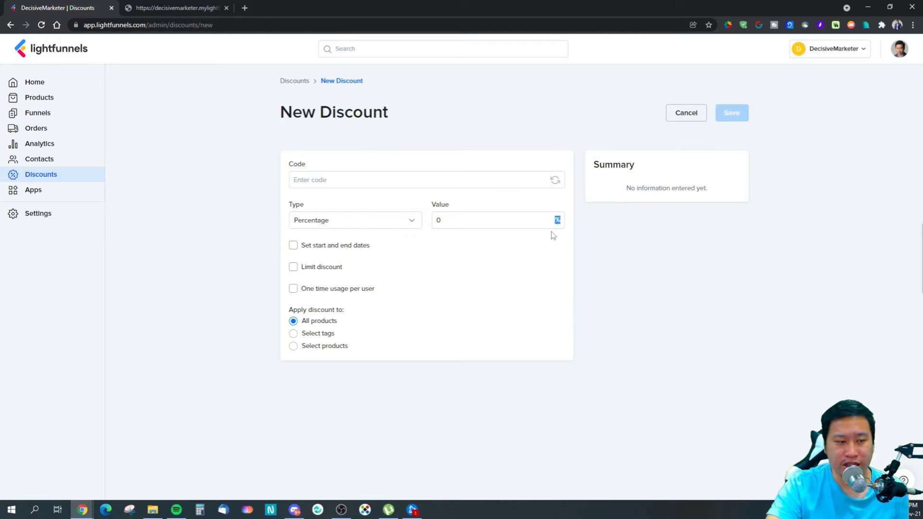
Try the start and end dates, limit discount and one time usage per user options, turning each one off again
left_click(346, 247)
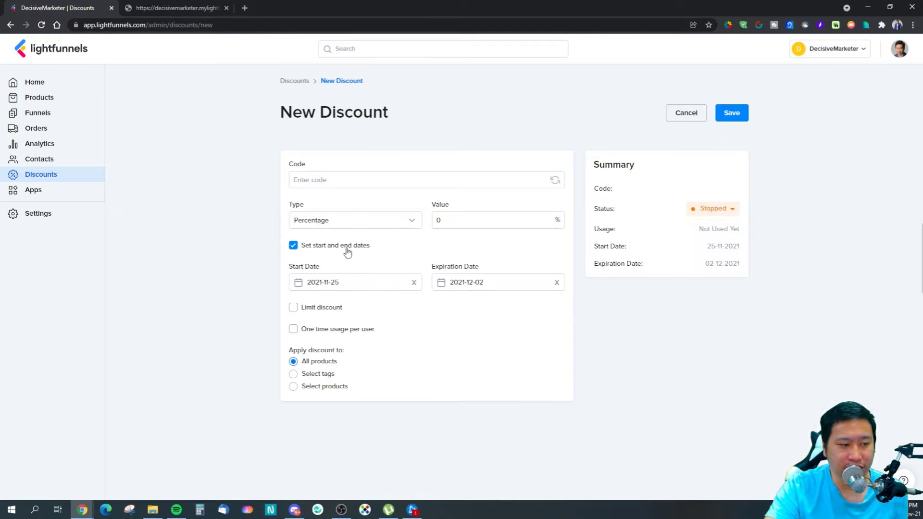
left_click(347, 248)
left_click(330, 270)
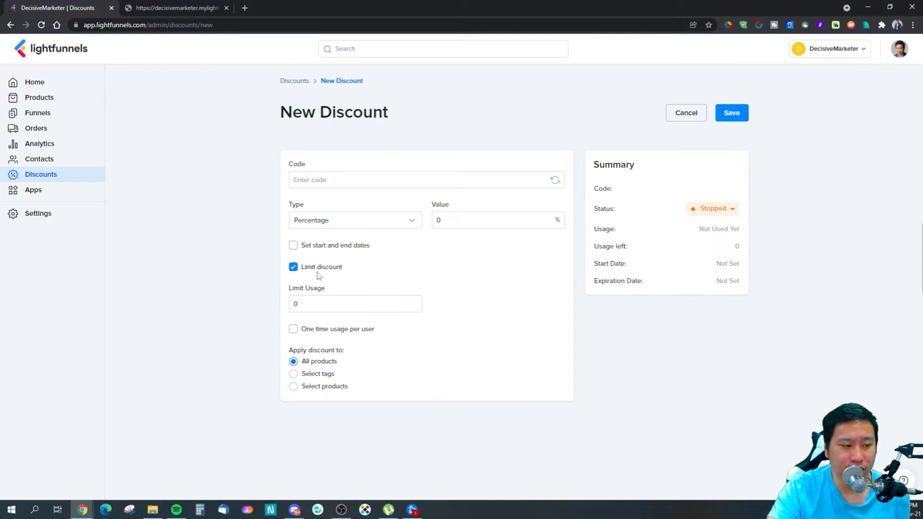
left_click(318, 269)
left_click(332, 290)
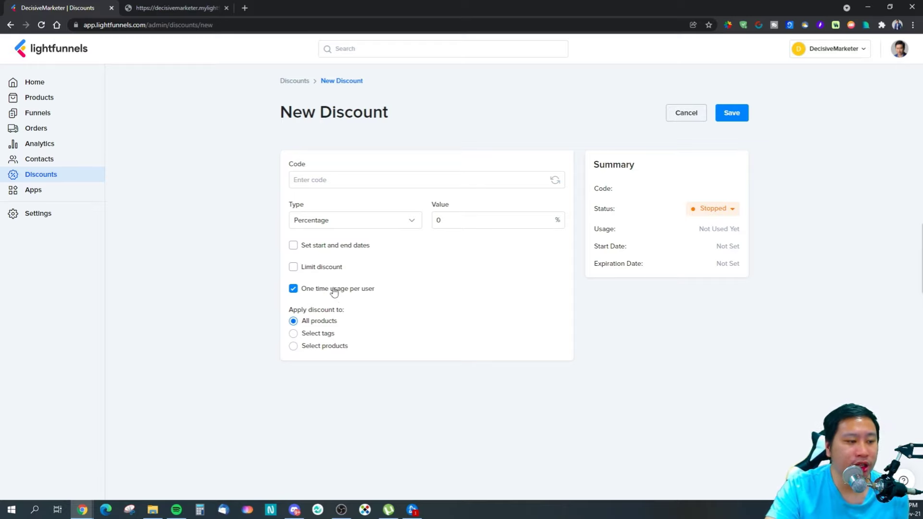
left_click(334, 293)
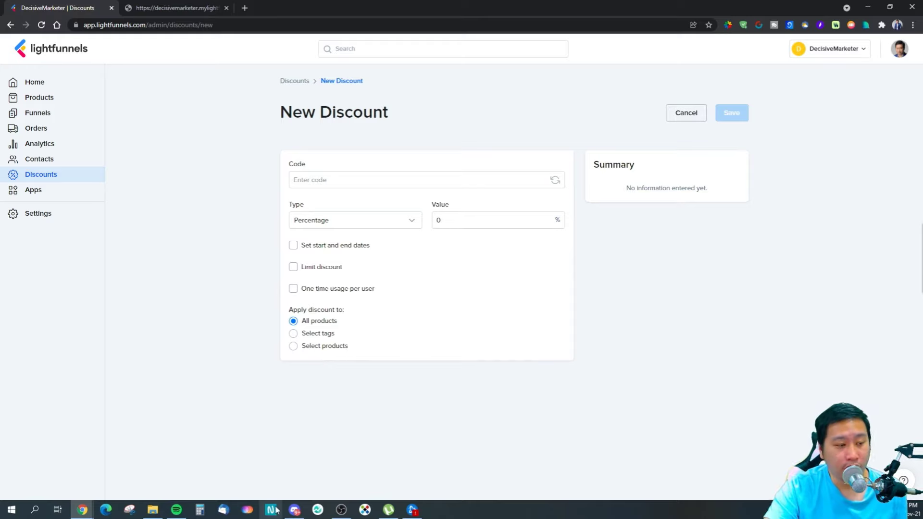
Try applying the discount to selected tags and to selected products, and restore All products
left_click(319, 335)
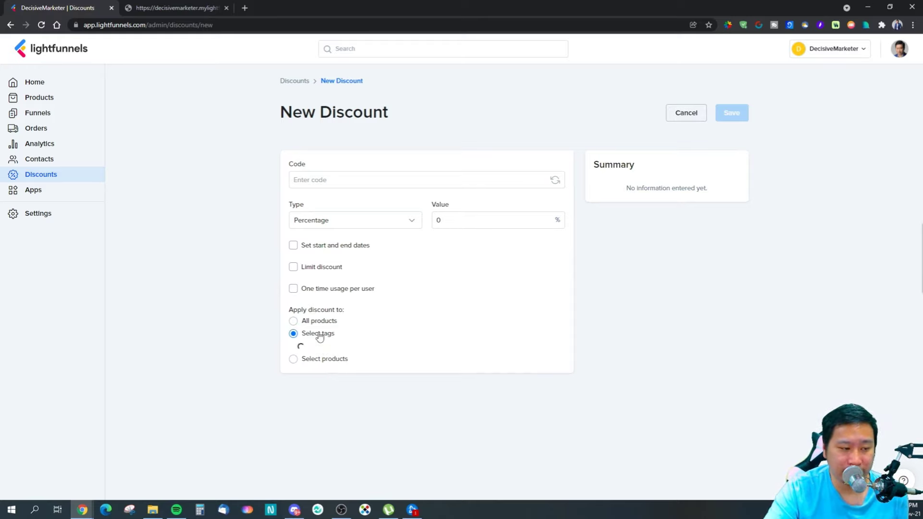
left_click(316, 359)
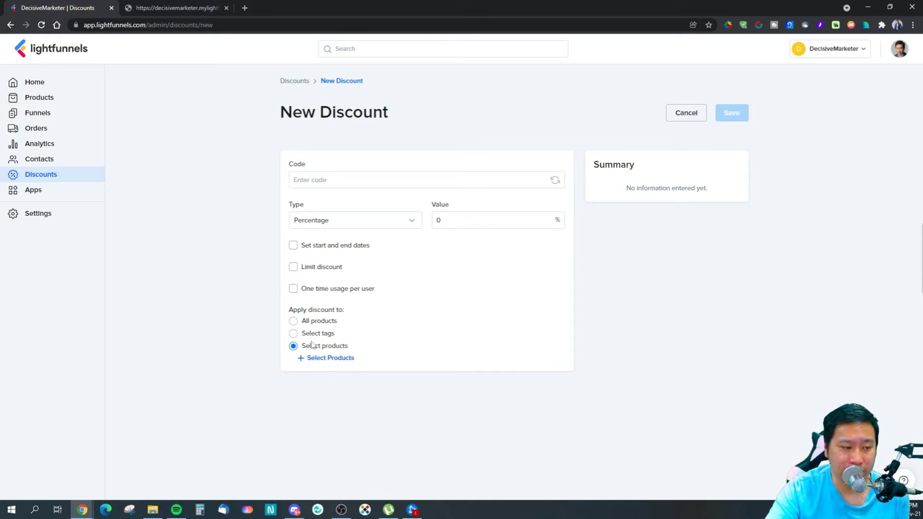
left_click(307, 322)
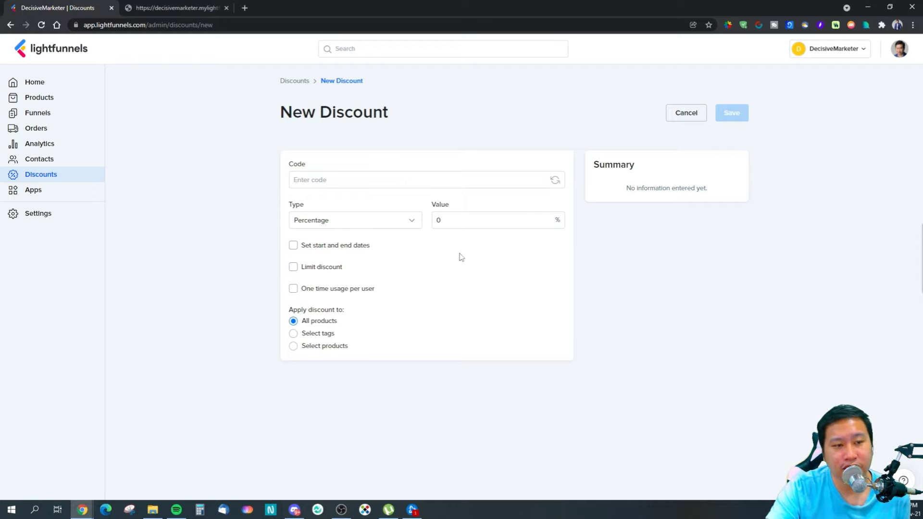